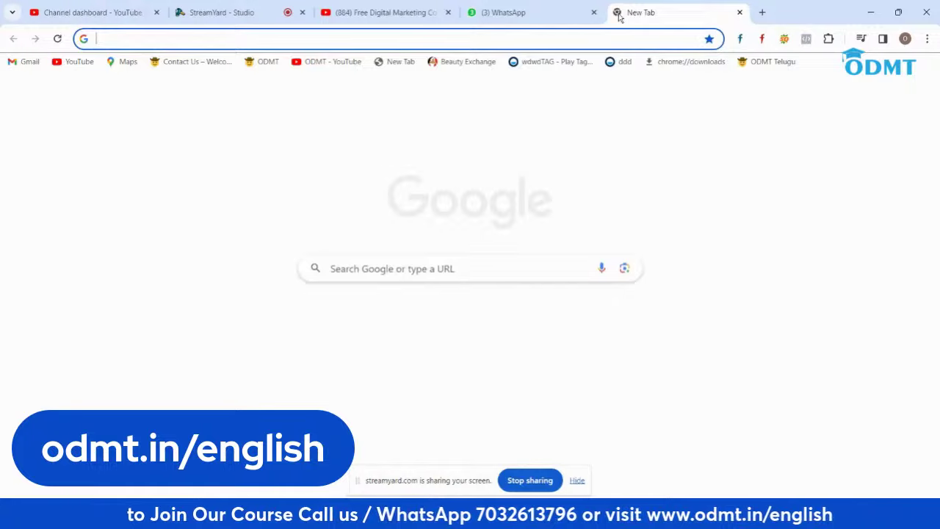
Step: Load odmt.in/swathy/ in the new tab to show the odmt WordPress home page
type("goo")
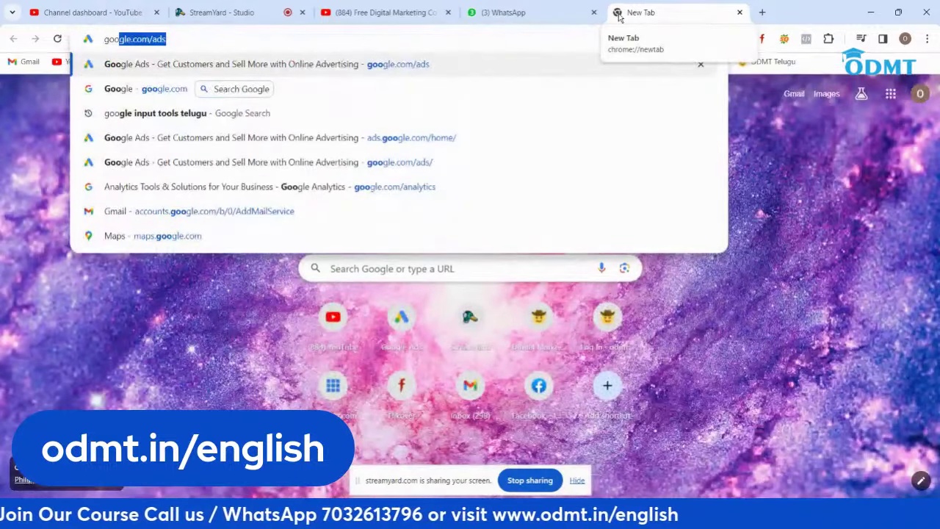
key("BackSpace")
key("BackSpace")
key("BackSpace")
key("BackSpace")
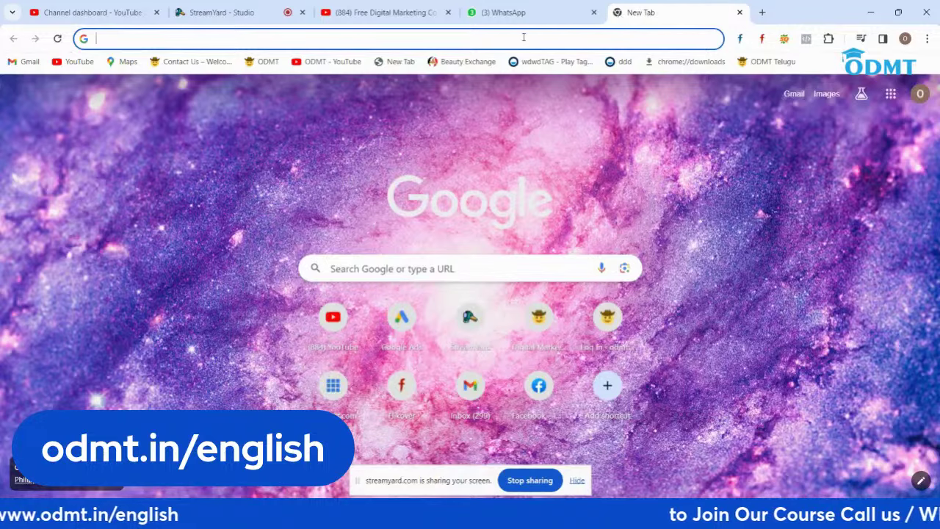
type("od")
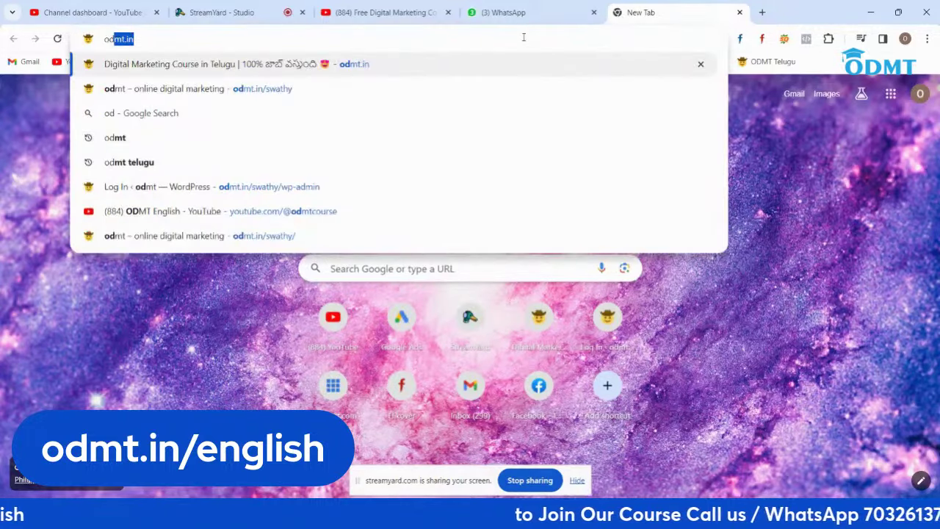
type("mt.in/swathy/")
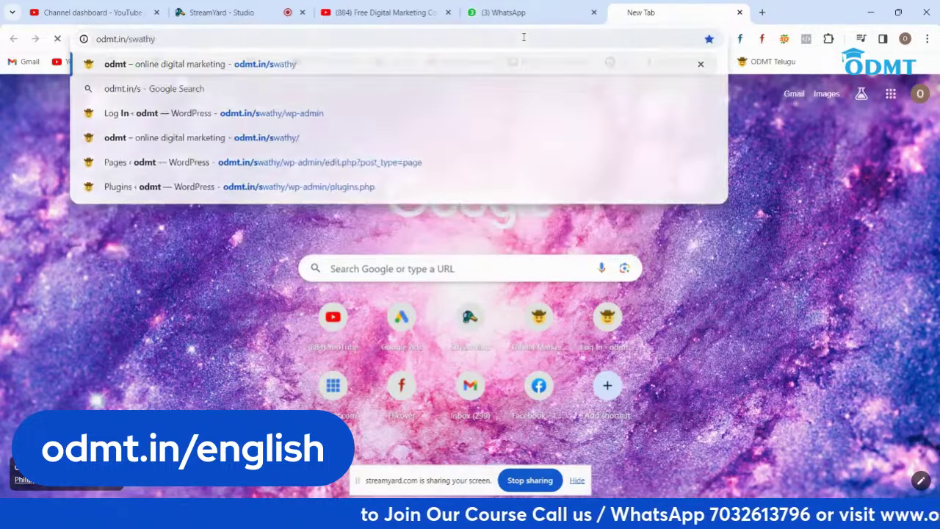
key("Return")
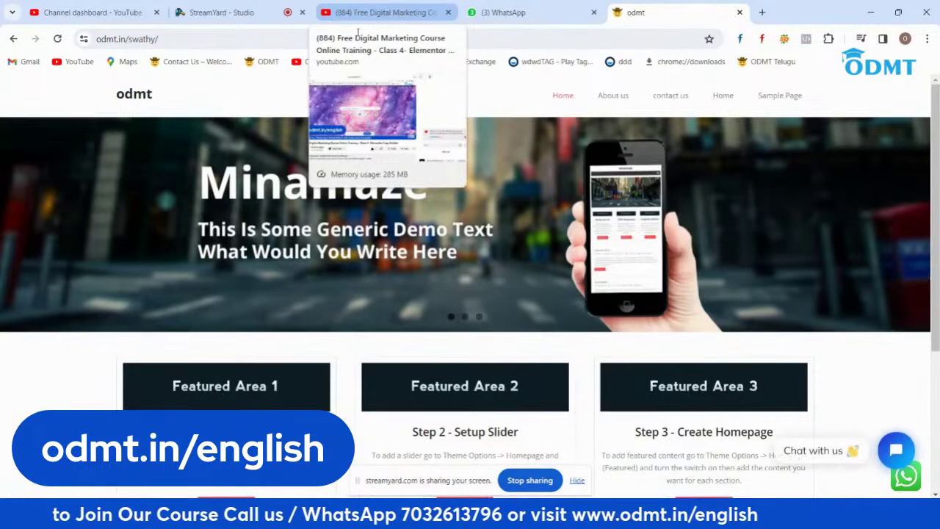
Step: Visit the Contact Us and About Us pages, return home via the logo, and open the WhatsApp chat link
scroll(468, 232, "down", 3)
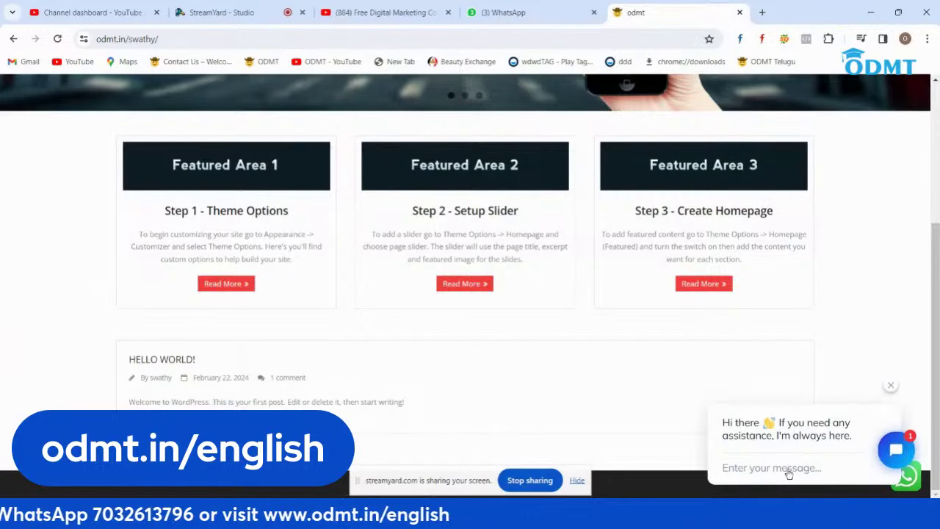
scroll(684, 380, "up", 3)
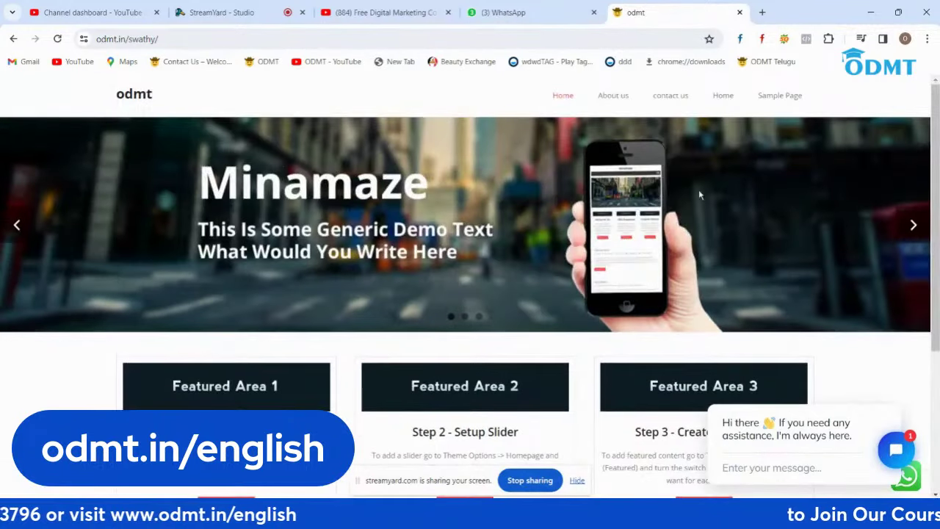
left_click(668, 101)
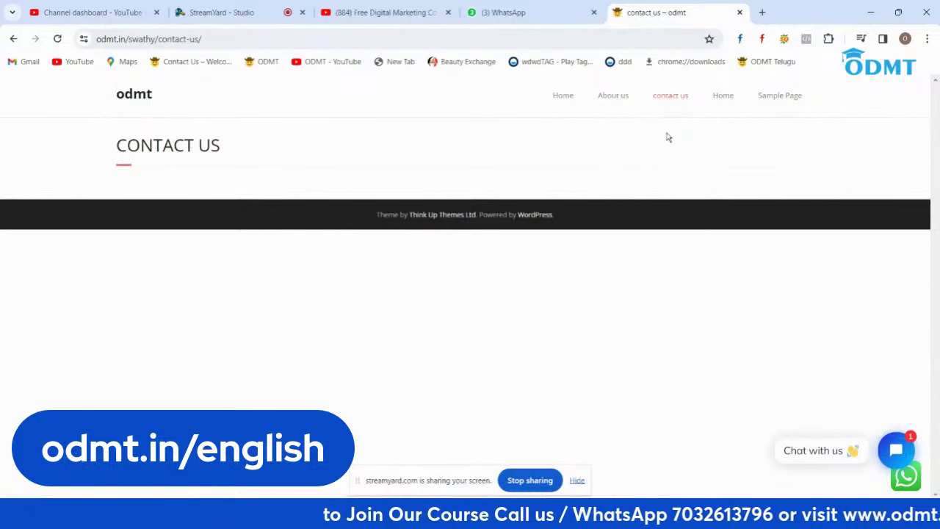
left_click(619, 102)
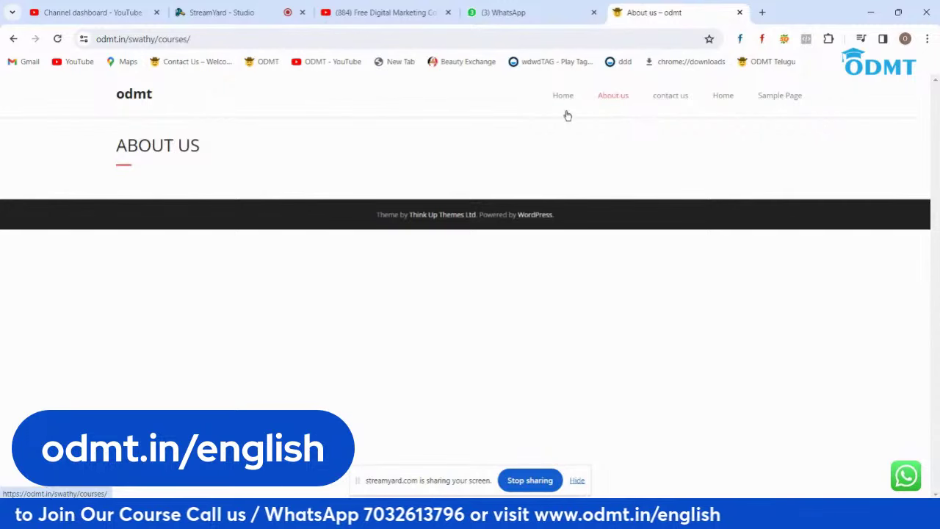
left_click(130, 98)
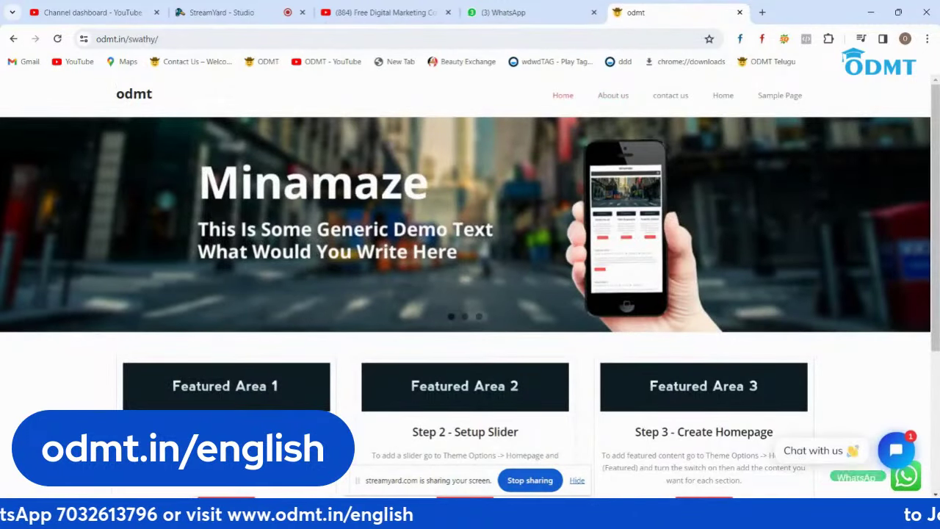
left_click(904, 478)
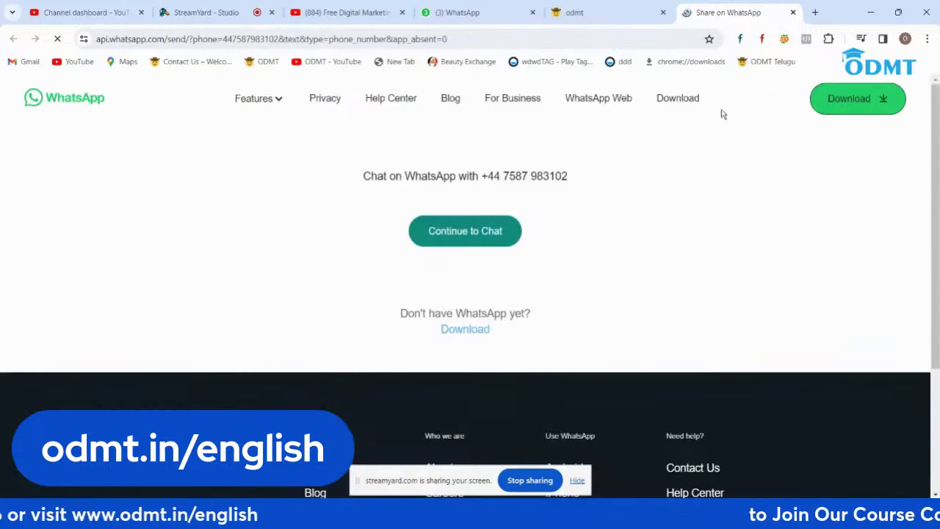
Step: Close the Share tab and start the site's WhatsApp chat in WhatsApp Web
left_click(792, 13)
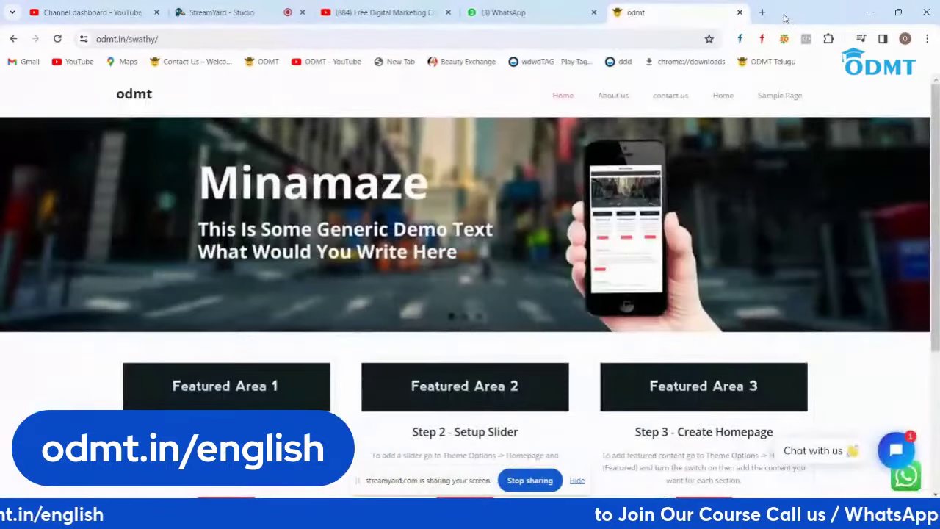
left_click(904, 478)
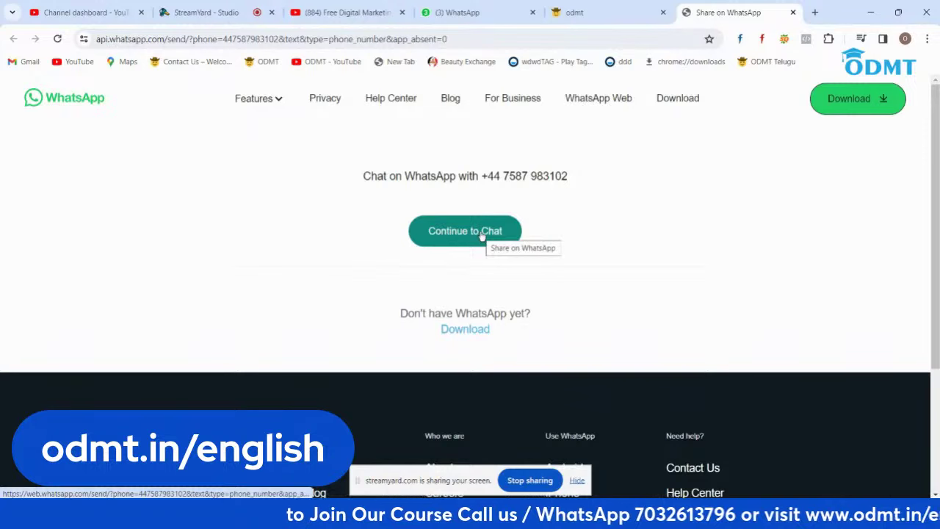
left_click(482, 235)
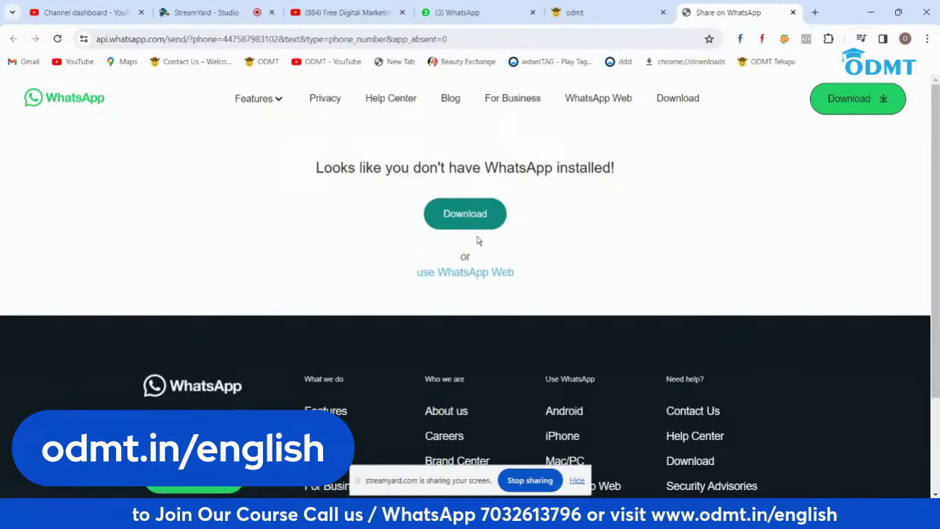
left_click(481, 276)
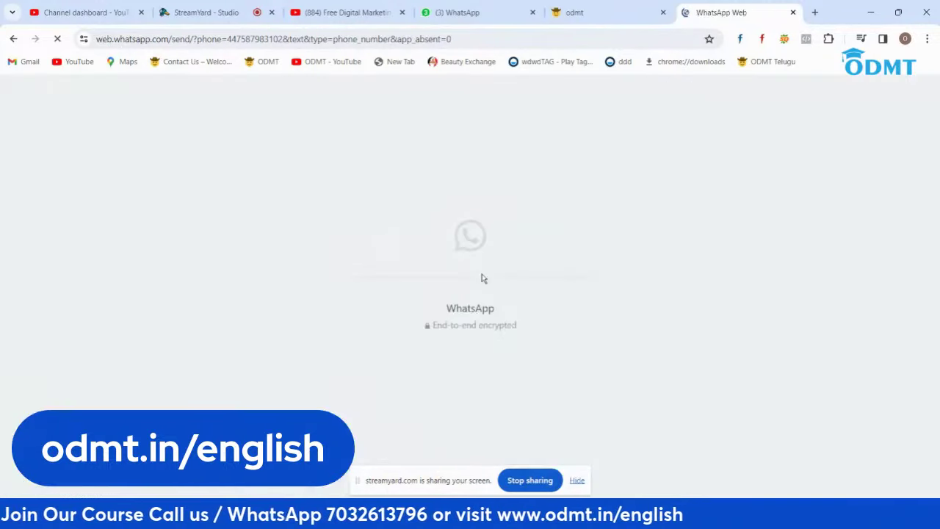
Step: Return to the odmt site tab and close the older WhatsApp tab
mouse_move(610, 13)
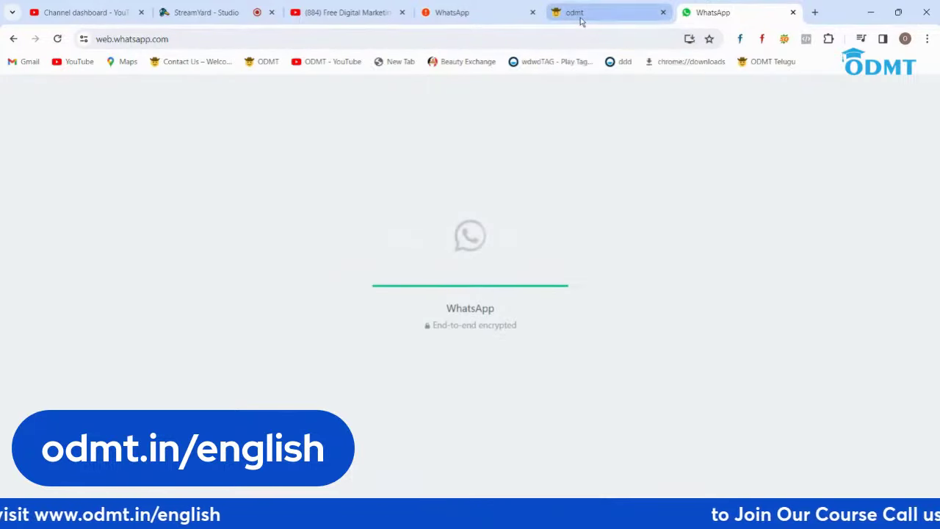
mouse_move(582, 20)
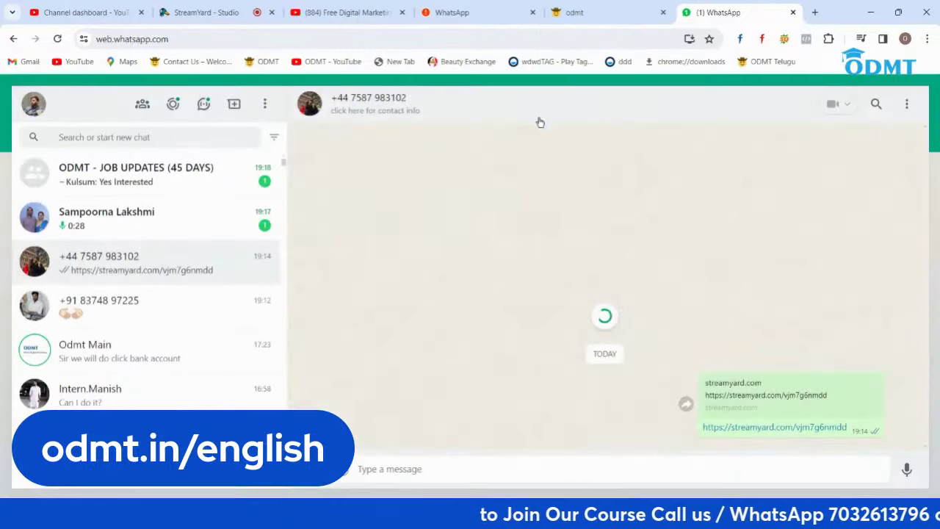
left_click(606, 12)
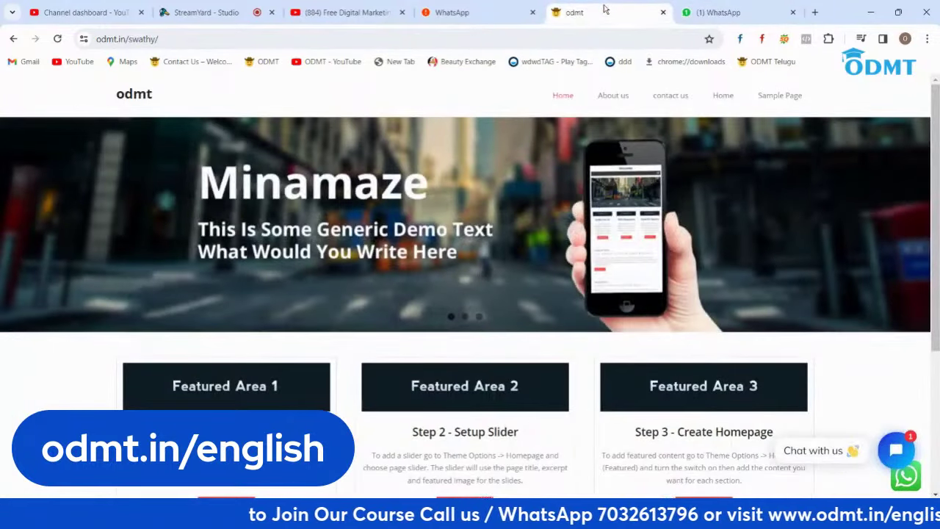
left_click(532, 13)
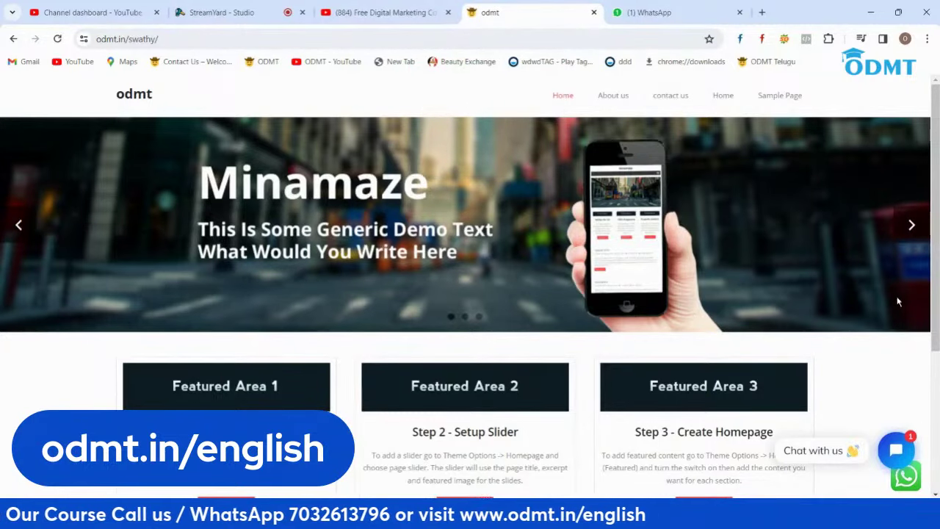
Step: Open the Tidio live chat panel and send the message 'hello'
scroll(895, 308, "down", 3)
scroll(894, 308, "up", 3)
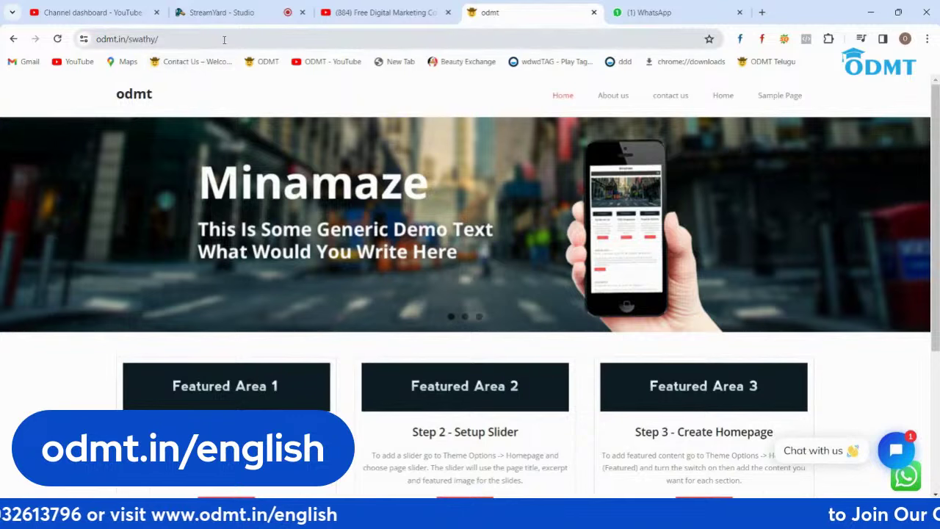
left_click(224, 38)
left_click(227, 39)
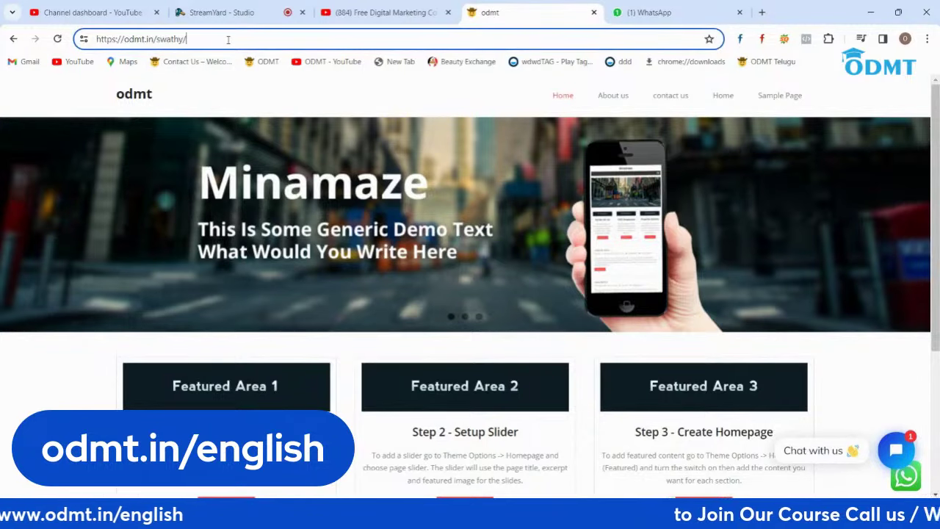
left_click(896, 450)
type("h")
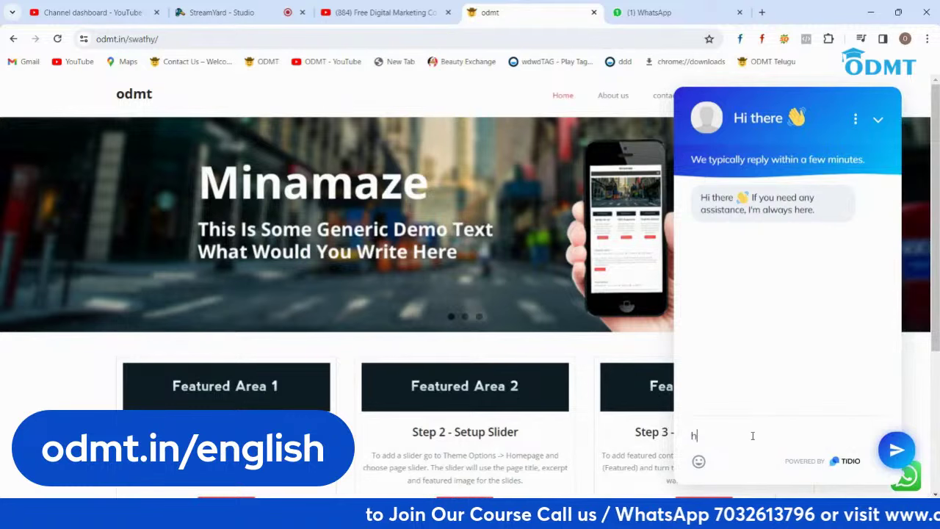
type("ello")
key("Return")
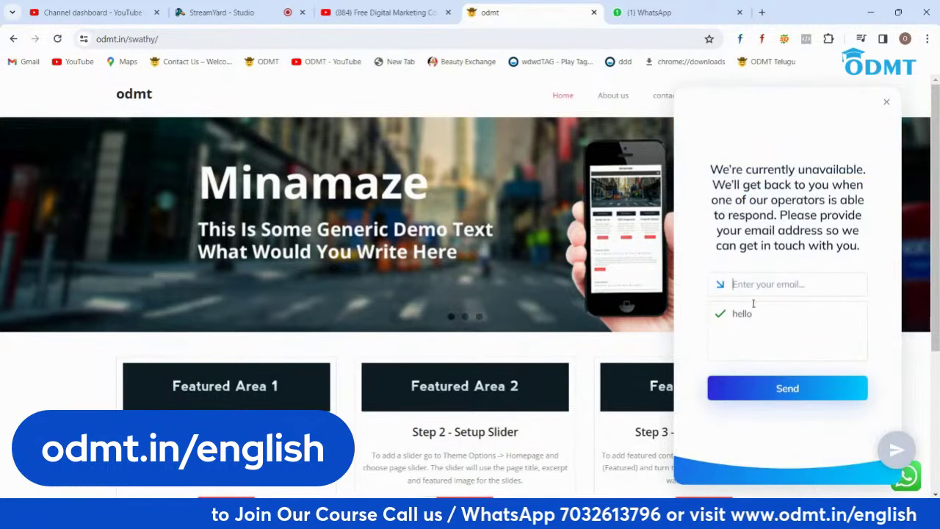
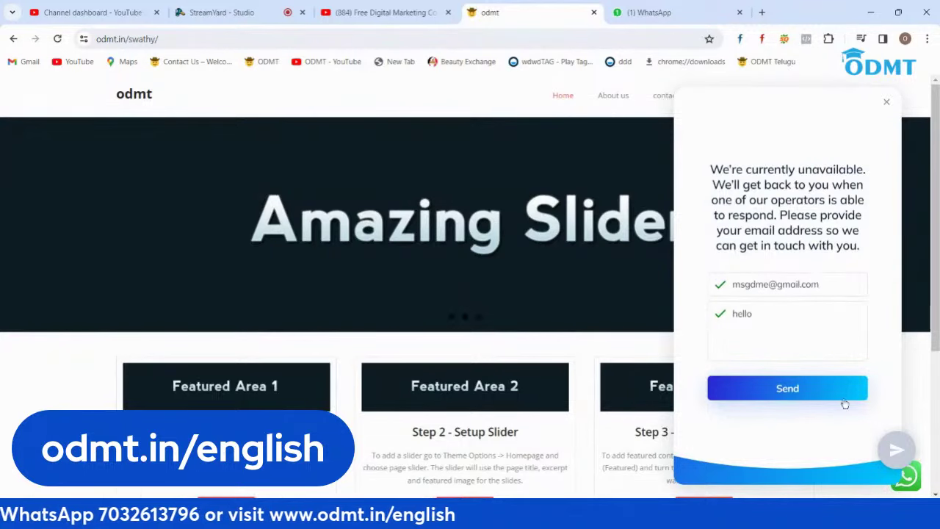
Step: Submit the support ticket with a contact e-mail address, close the confirmation, and minimize the chat
left_click(780, 393)
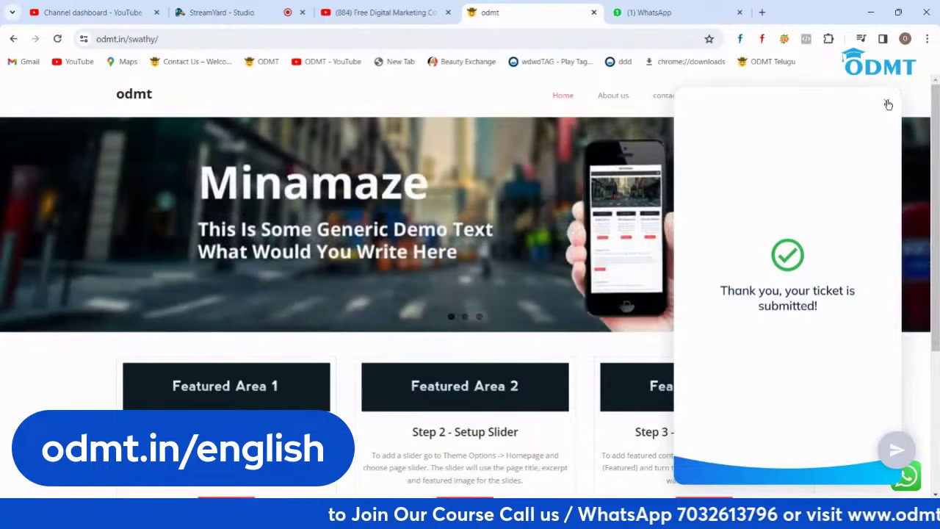
left_click(888, 105)
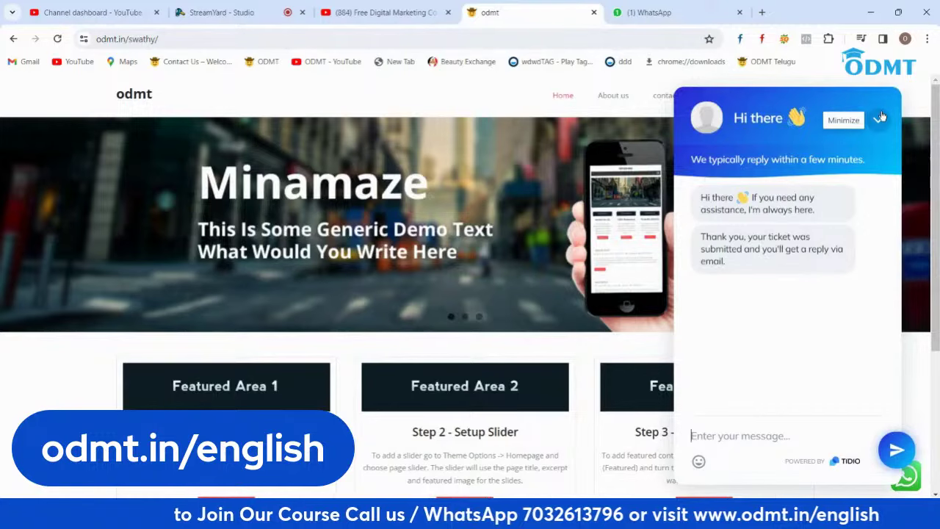
left_click(880, 117)
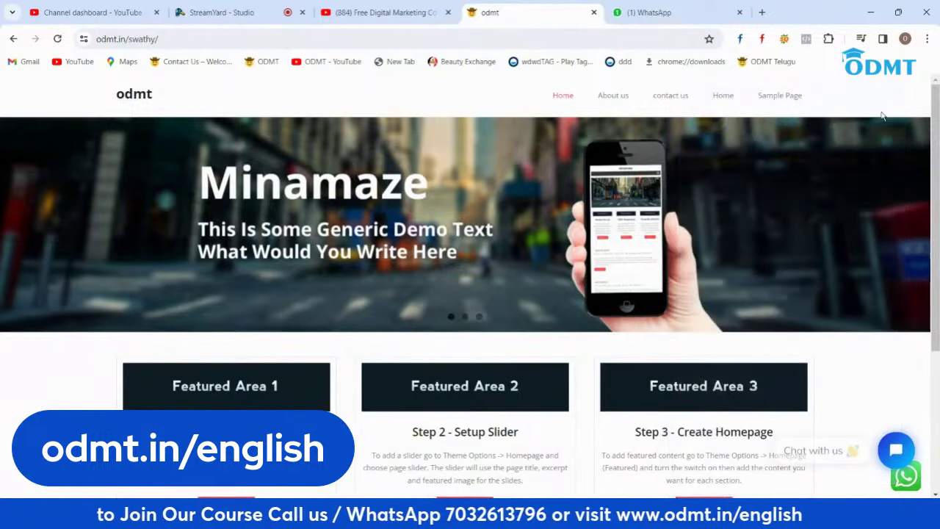
Step: Append wp-admin to the site address to load the WordPress login page
left_click(203, 39)
left_click(203, 38)
type("wp-admin")
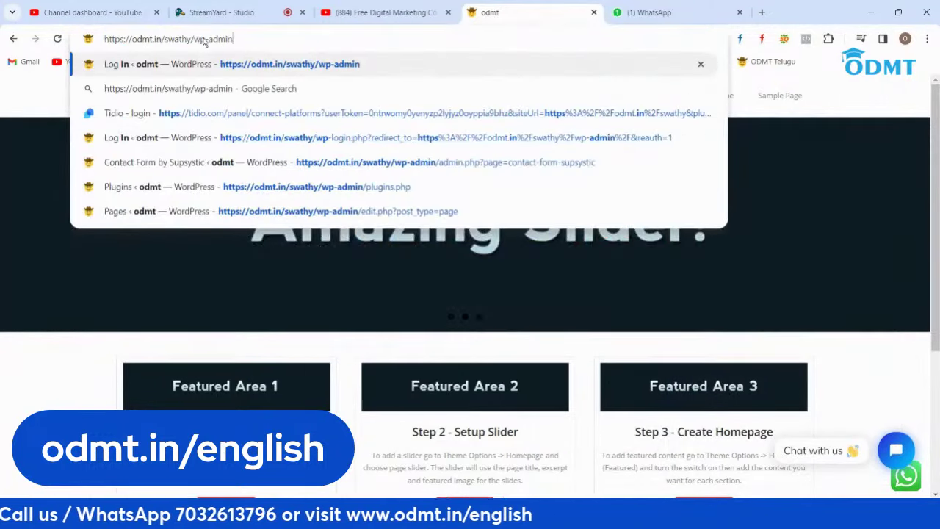
key("Return")
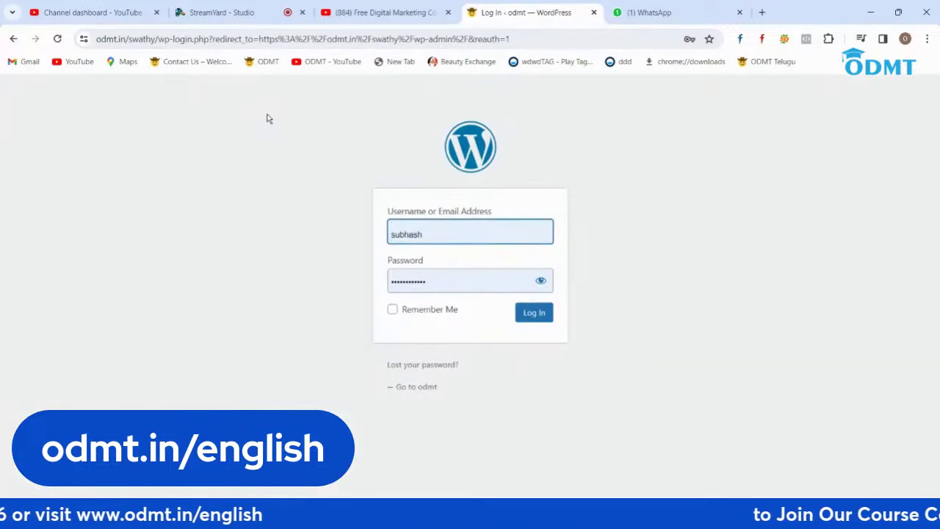
Step: Log in with the admin username and password, declining Chrome's offer to save the password
key("ctrl+a")
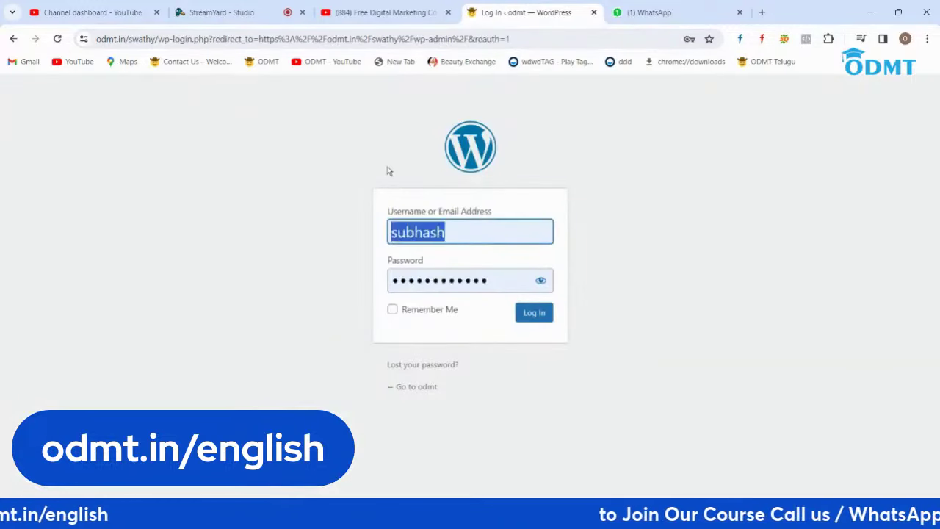
type("swathy")
key("Tab")
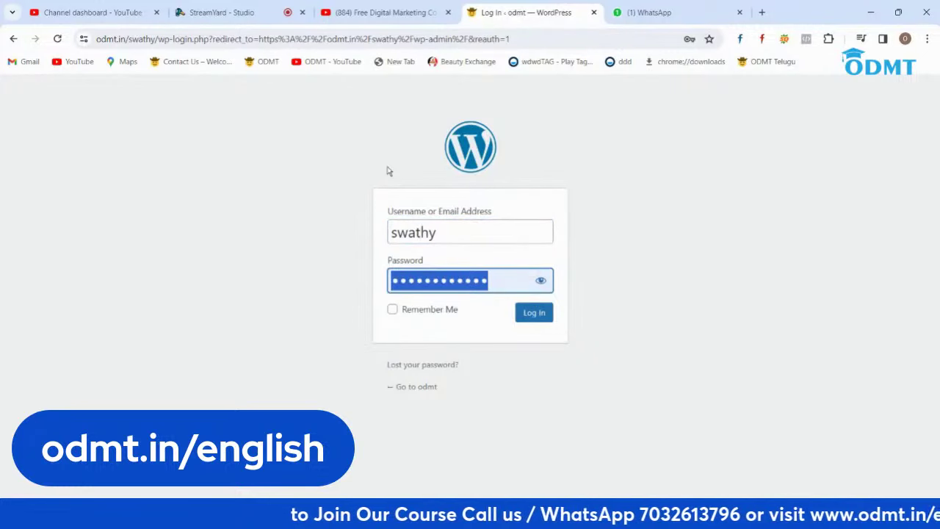
type("••••••••")
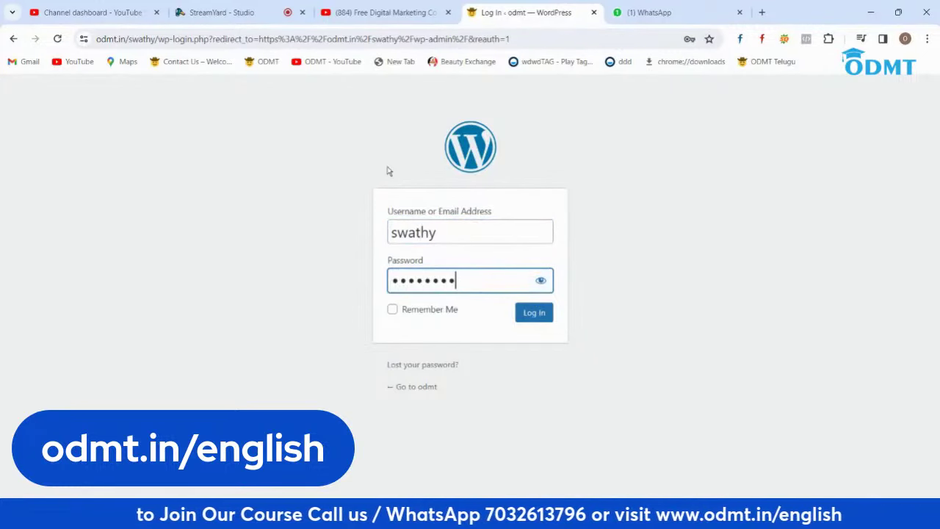
type("••••••")
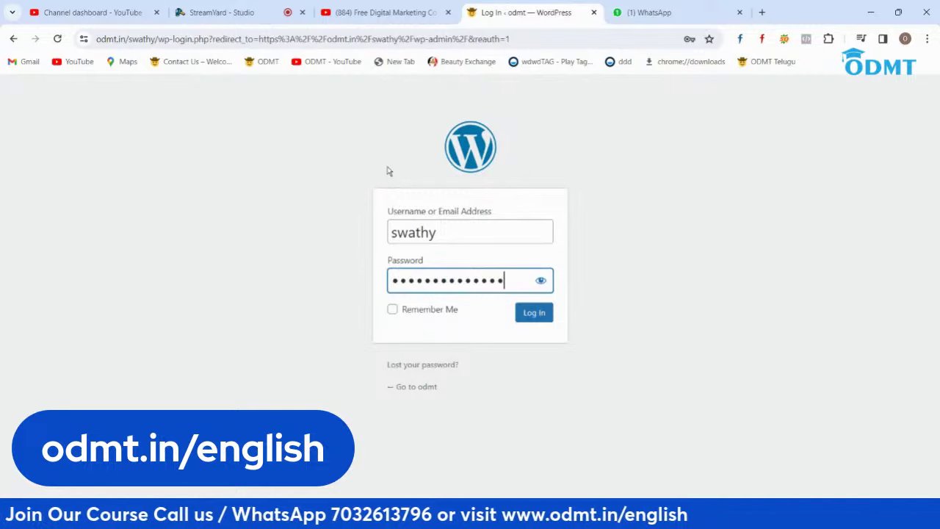
key("Return")
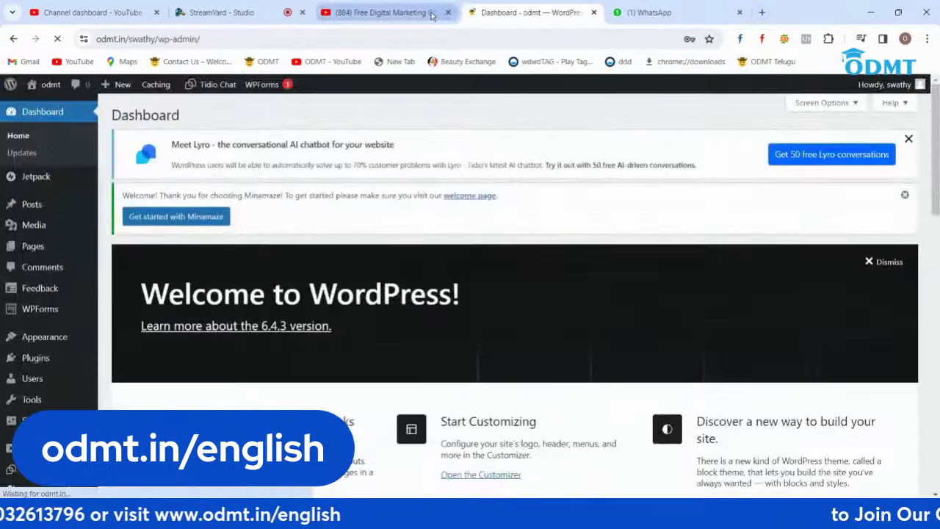
left_click(694, 257)
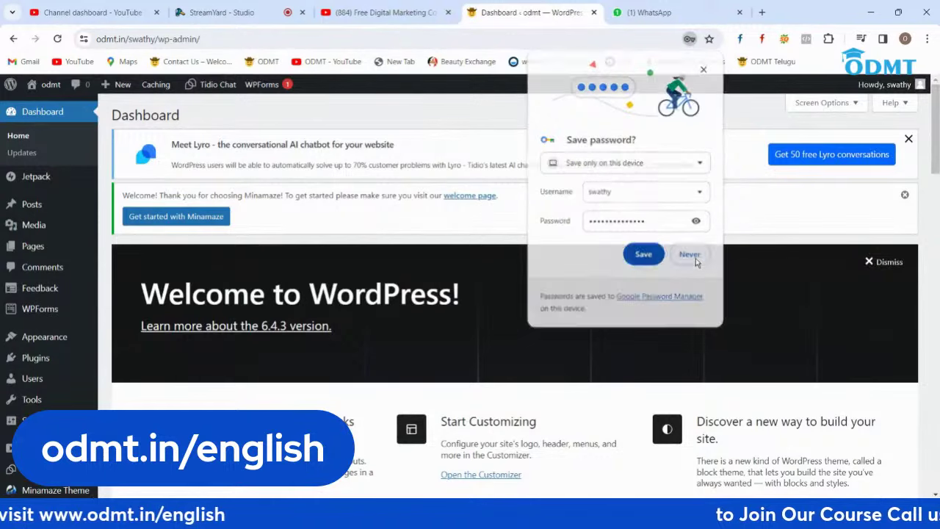
Step: Open YouTube Feed from the admin sidebar and review the empty Smash Balloon All Feeds page
scroll(52, 323, "down", 2)
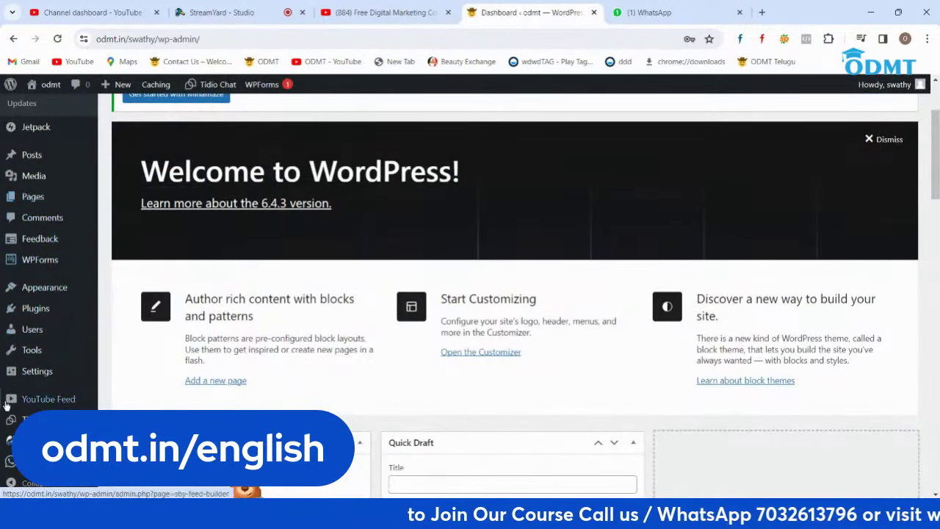
mouse_move(31, 401)
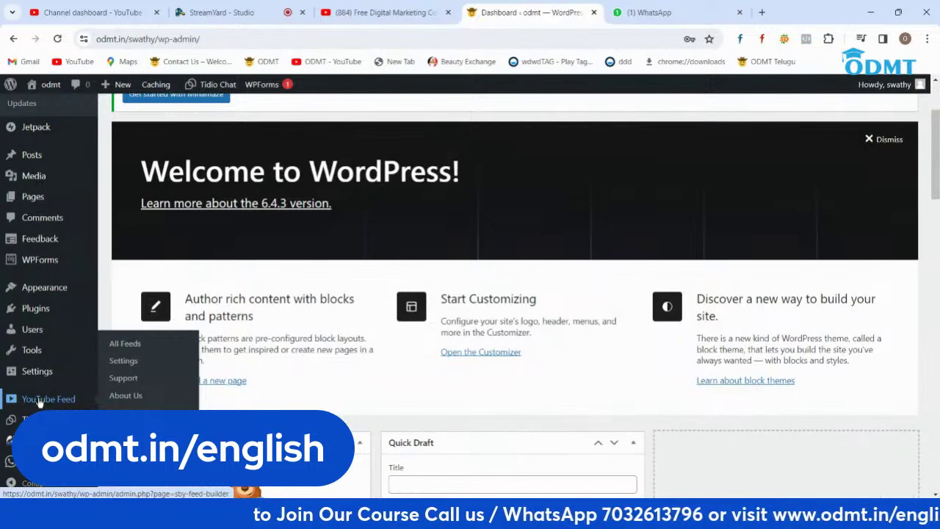
left_click(40, 401)
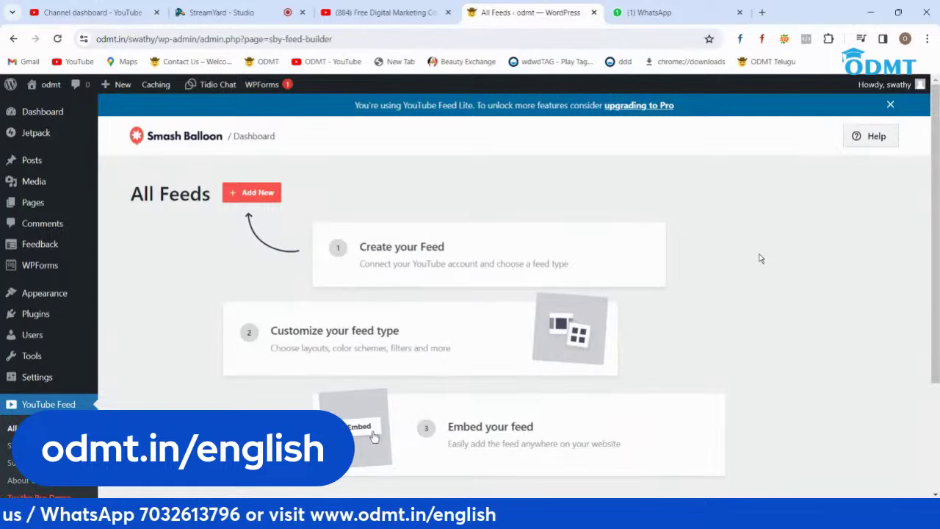
scroll(761, 259, "down", 2)
scroll(761, 258, "up", 2)
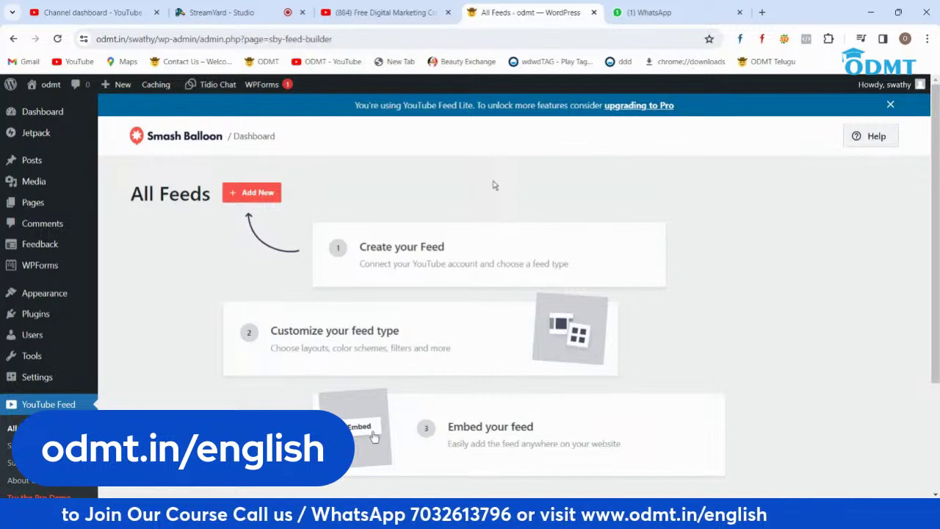
scroll(494, 185, "down", 1)
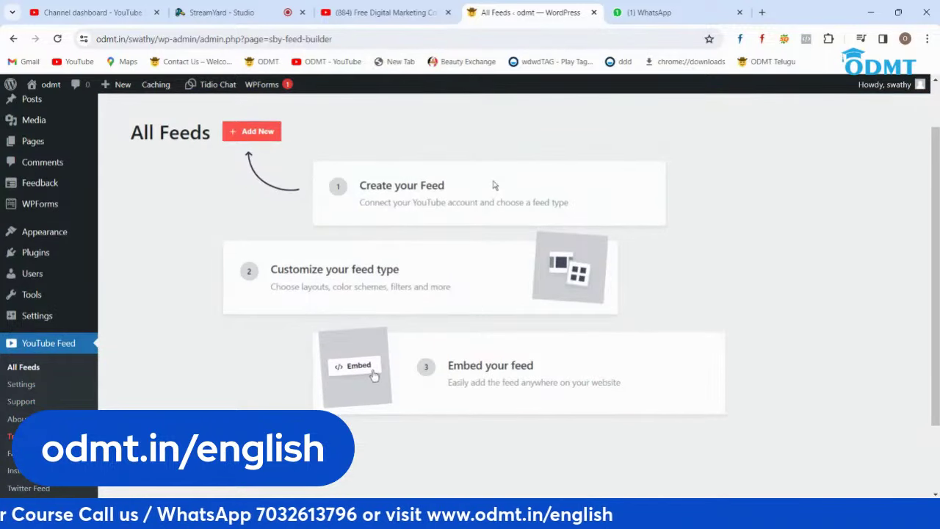
scroll(495, 185, "down", 1)
scroll(494, 185, "up", 3)
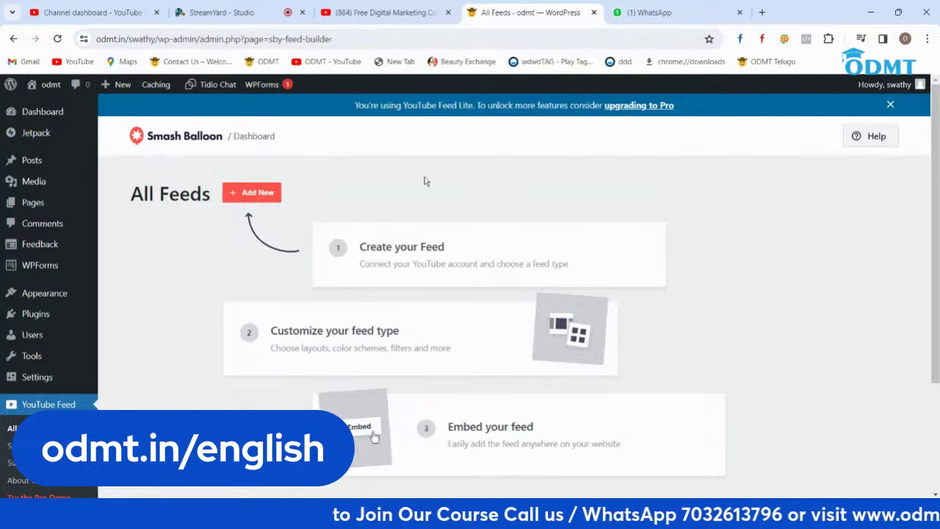
Step: Open the About us page in the editor from Pages, then load youtube.com in a new tab
left_click(33, 203)
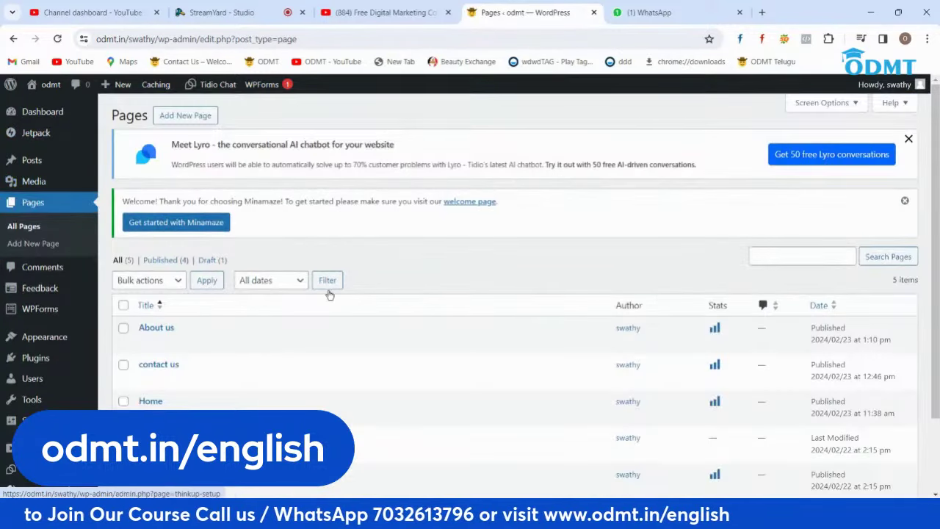
left_click(146, 342)
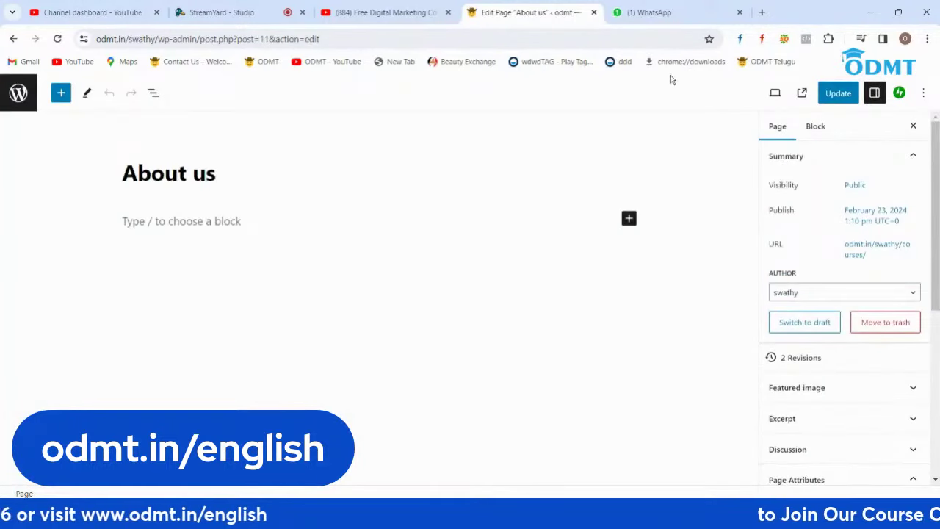
left_click(761, 12)
type("youtube.com")
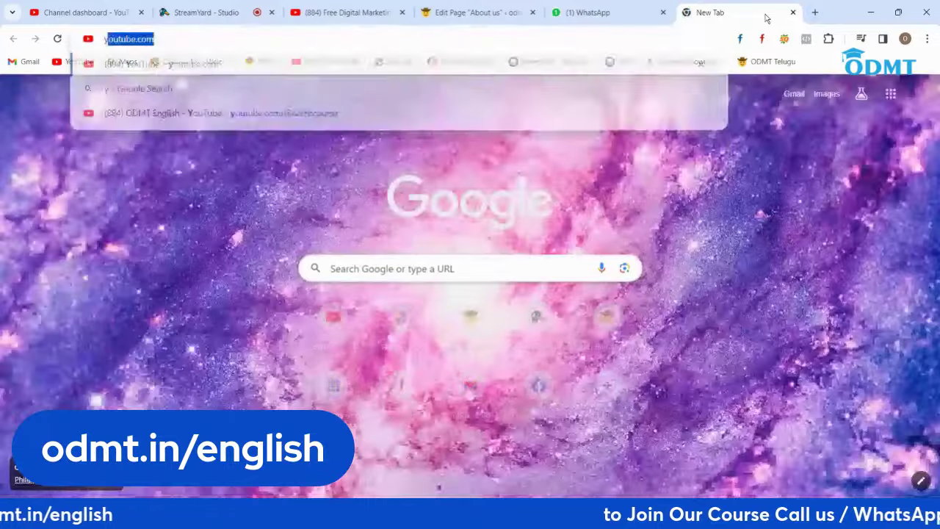
key("Return")
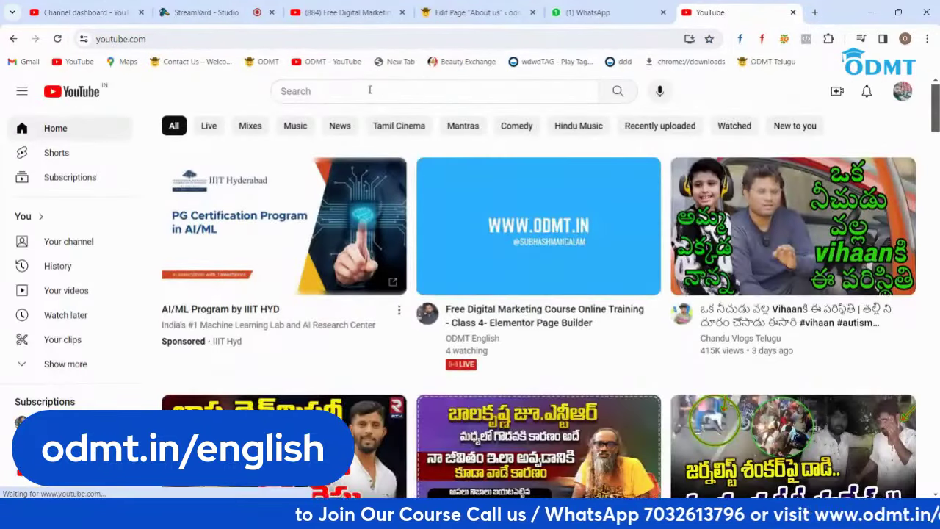
Step: Search YouTube for 'odmt telugu' from the recent searches
left_click(379, 90)
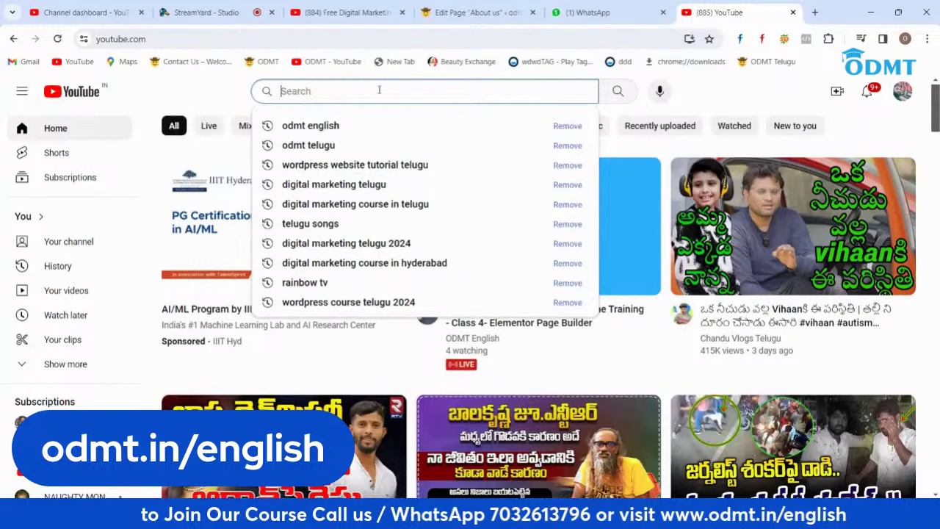
key("Down")
key("Down")
key("Return")
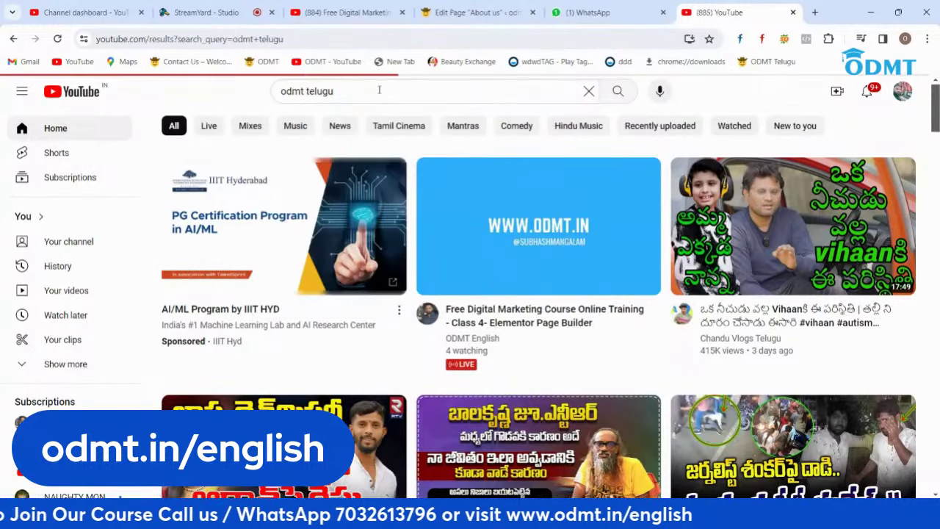
Step: Open and pause the SEO Tutorial Class 1 video, select its URL, and return to the About us editor
scroll(609, 299, "down", 3)
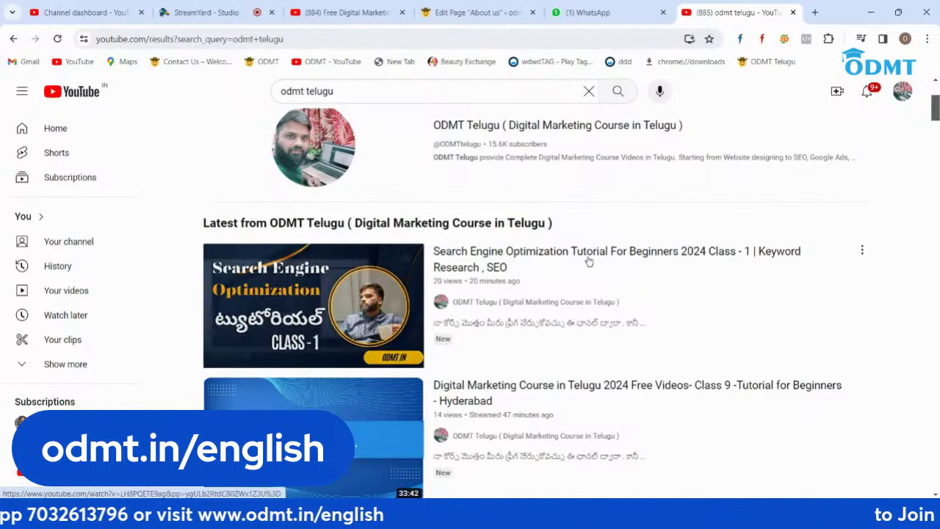
mouse_move(585, 257)
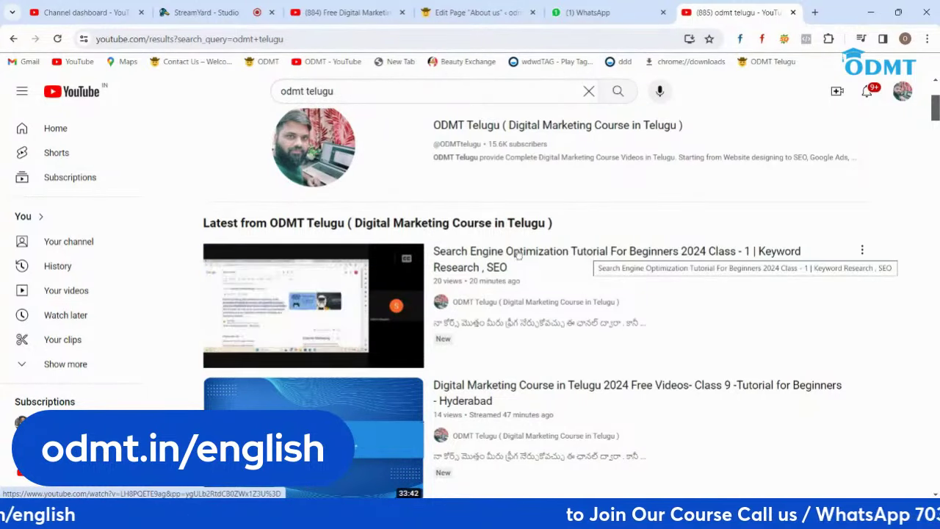
left_click(449, 260)
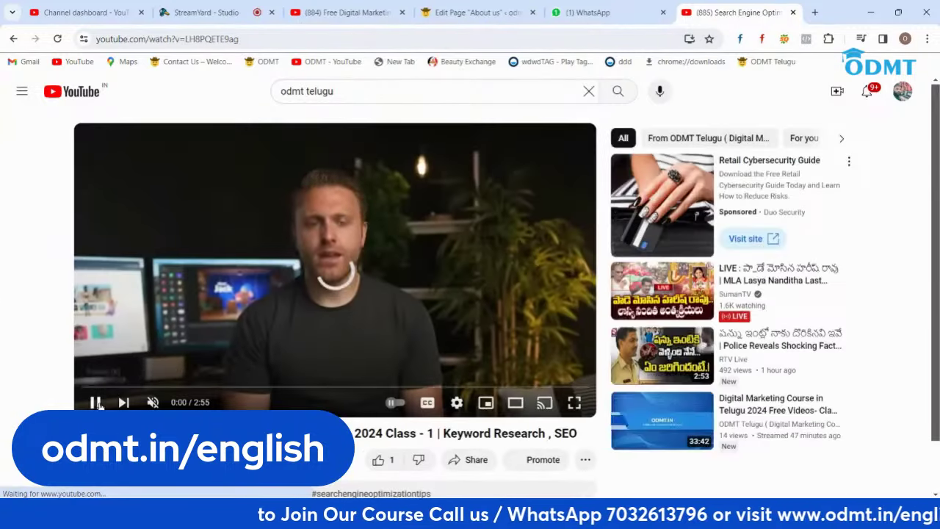
left_click(95, 402)
left_click(255, 40)
key("ctrl+c")
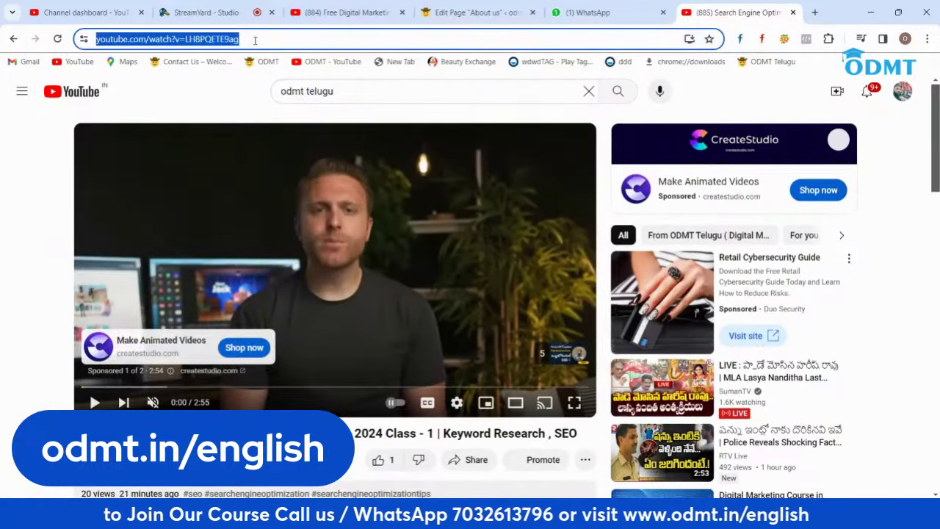
left_click(456, 14)
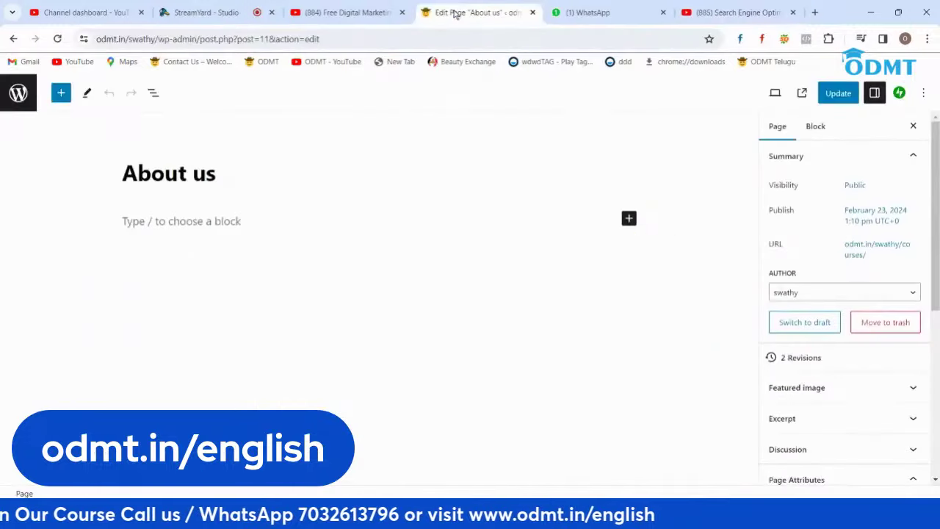
Step: Add a Video block to the About us page from the full block library
left_click(242, 224)
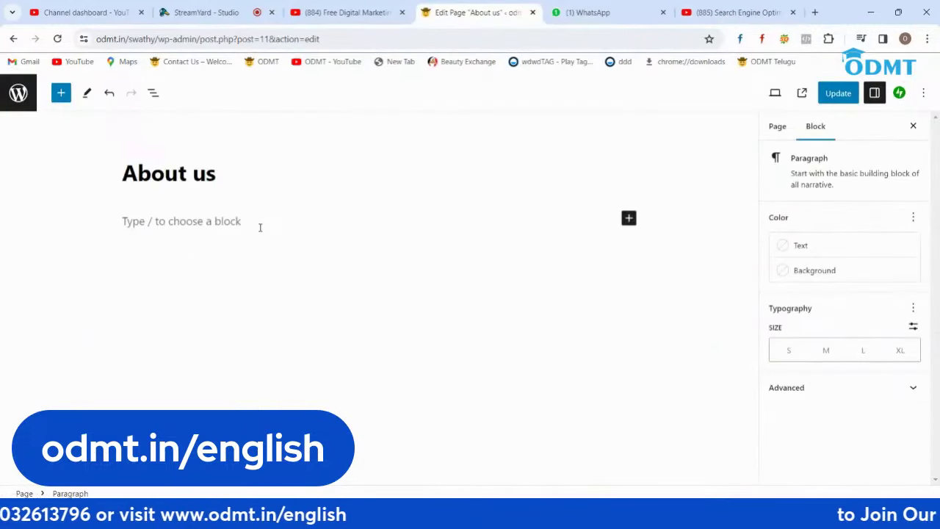
left_click(628, 218)
left_click(728, 423)
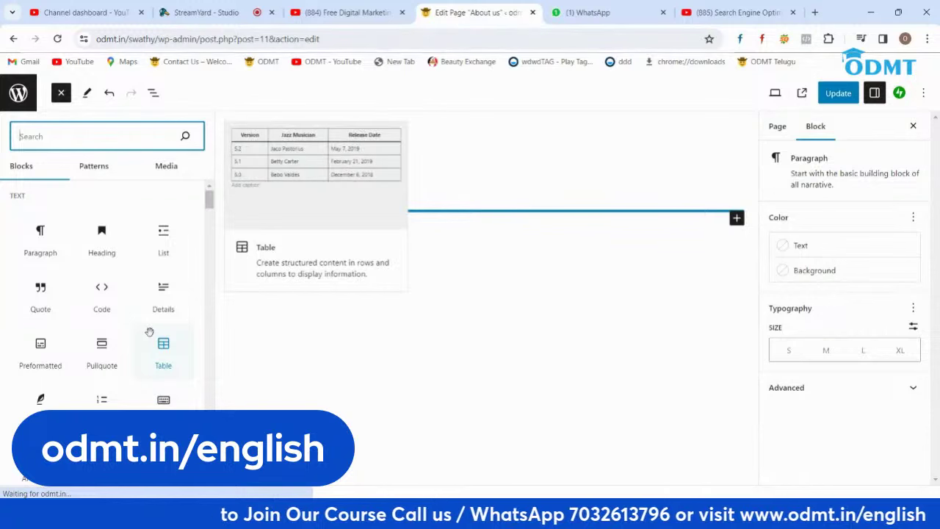
scroll(149, 337, "down", 3)
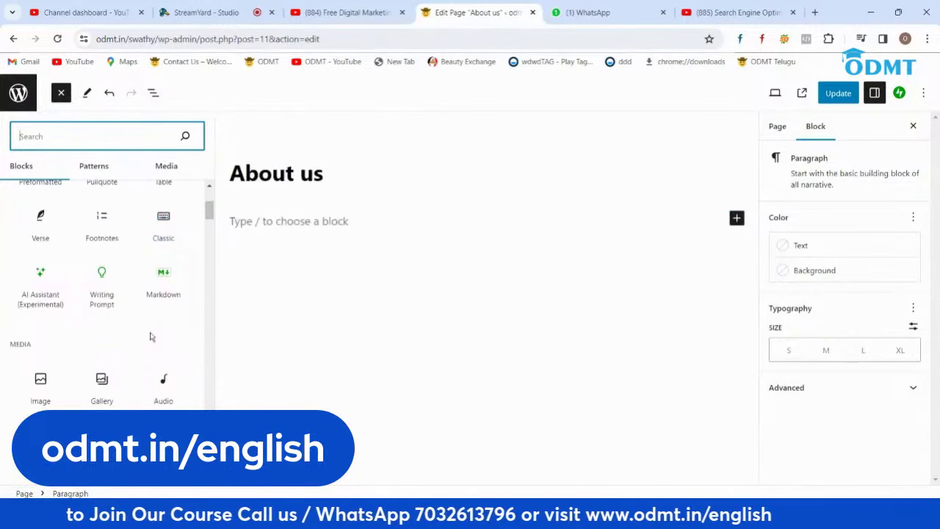
scroll(151, 335, "down", 3)
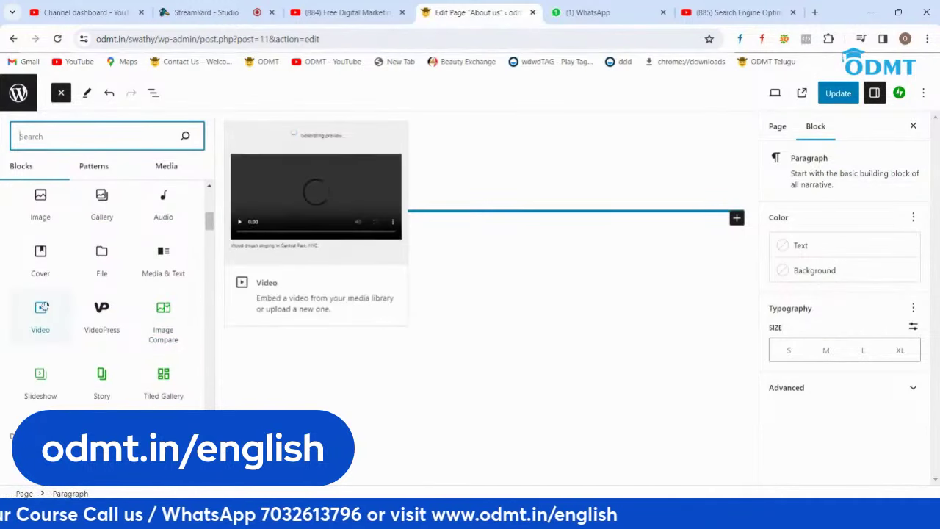
left_click(40, 312)
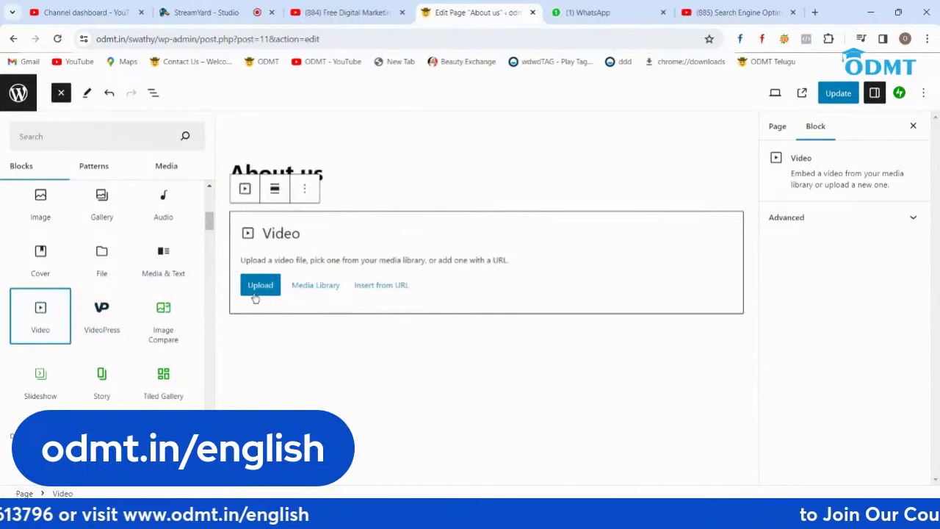
left_click(373, 287)
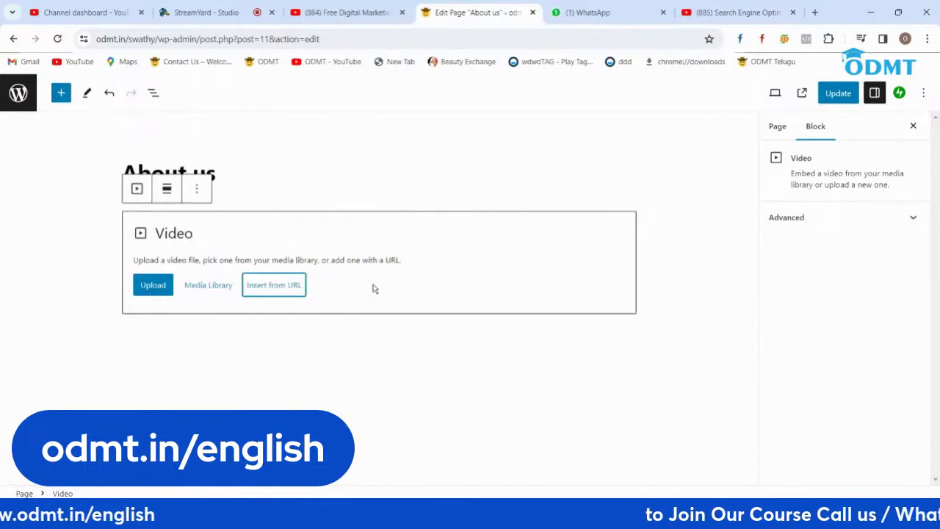
Step: Embed the SEO Tutorial Class 1 YouTube video by pasting its link as the URL
left_click(266, 291)
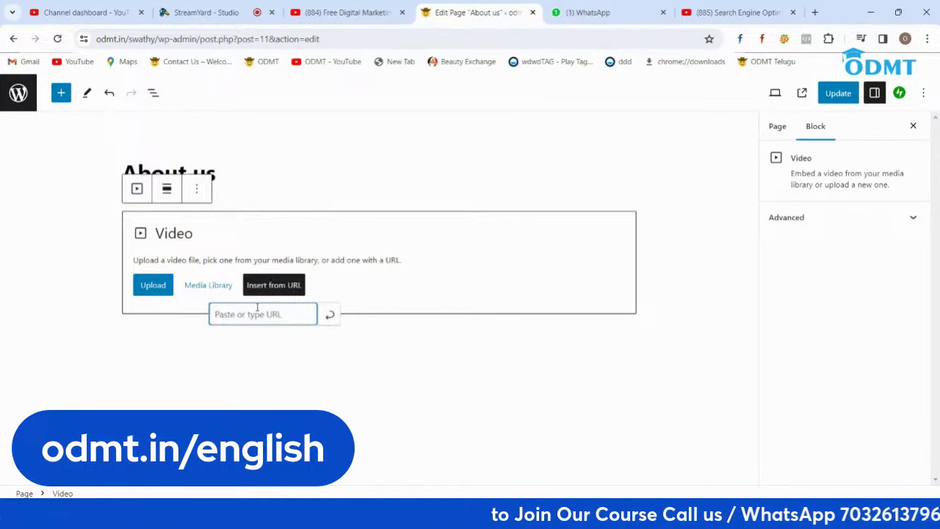
key("ctrl+v")
left_click(325, 323)
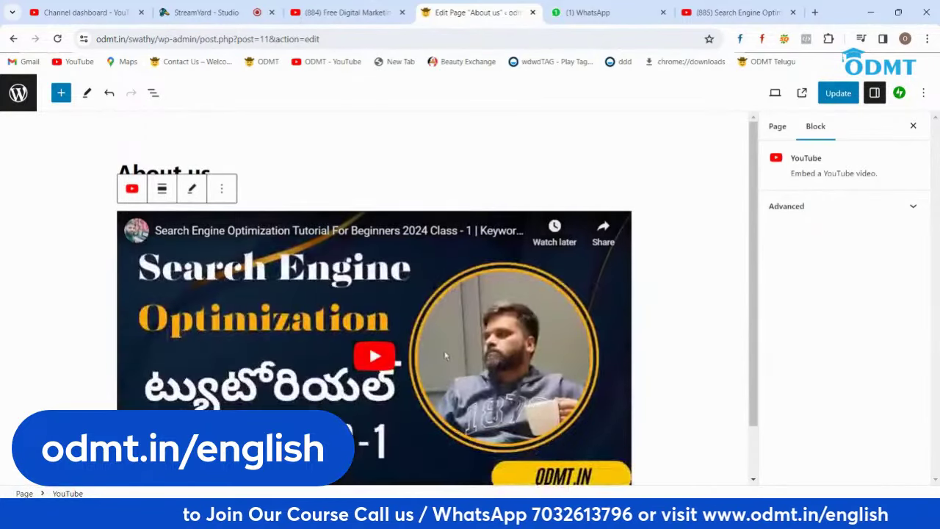
Step: Update the About us page and open its live view in a new tab
scroll(447, 356, "down", 1)
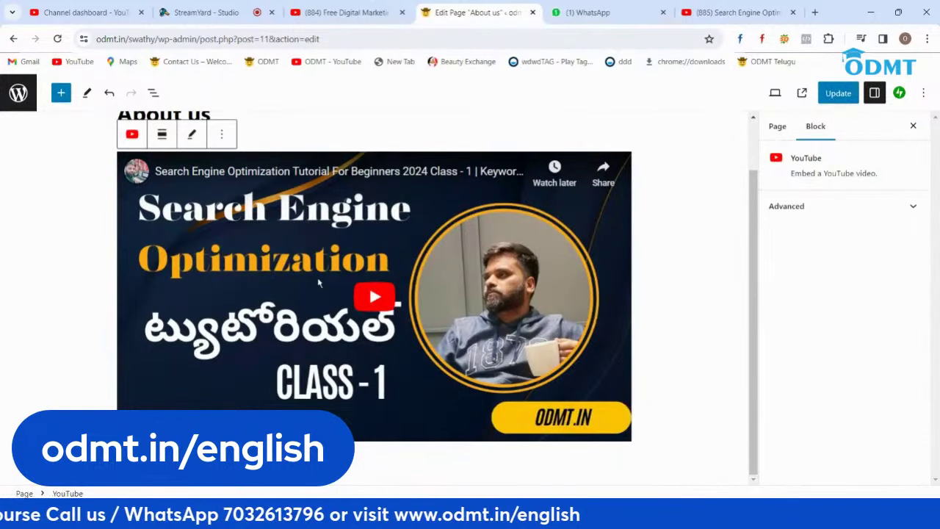
left_click(829, 95)
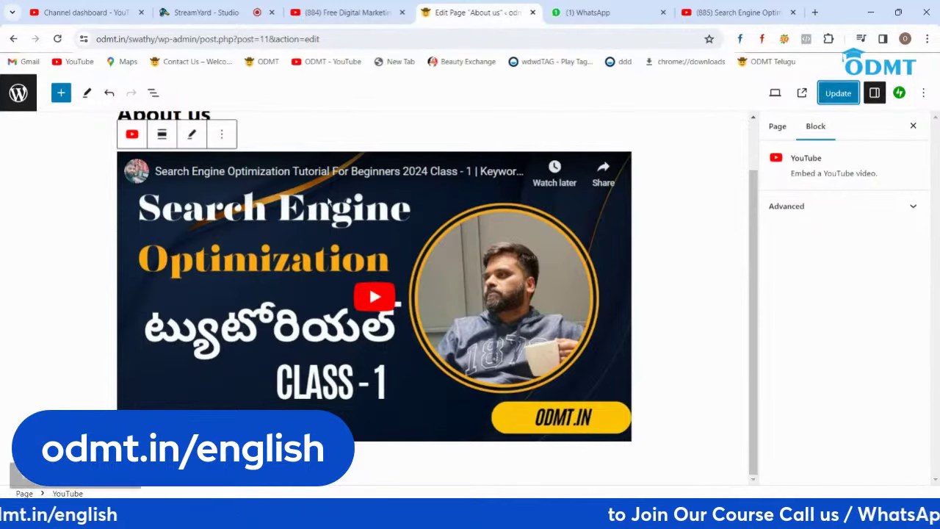
right_click(115, 463)
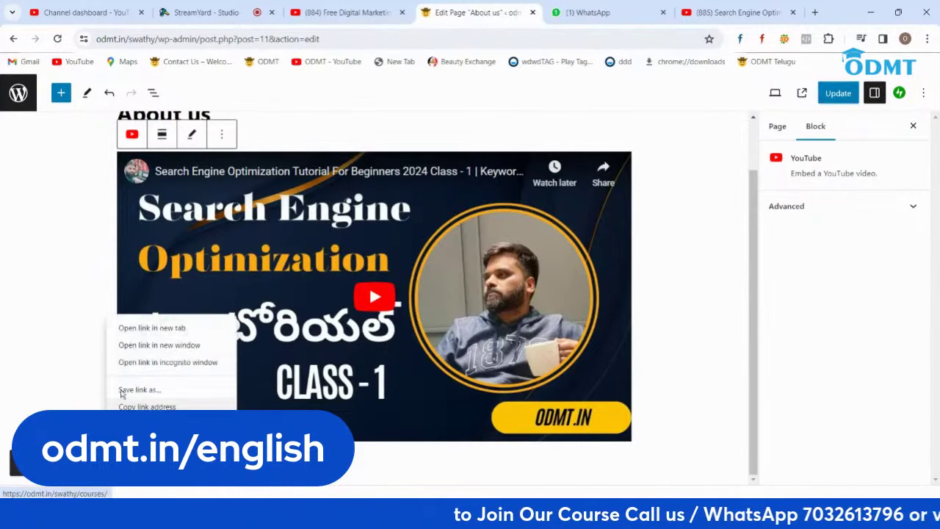
left_click(147, 387)
Step: Reload the live About us page to confirm the embedded video, then open a blank tab
left_click(520, 9)
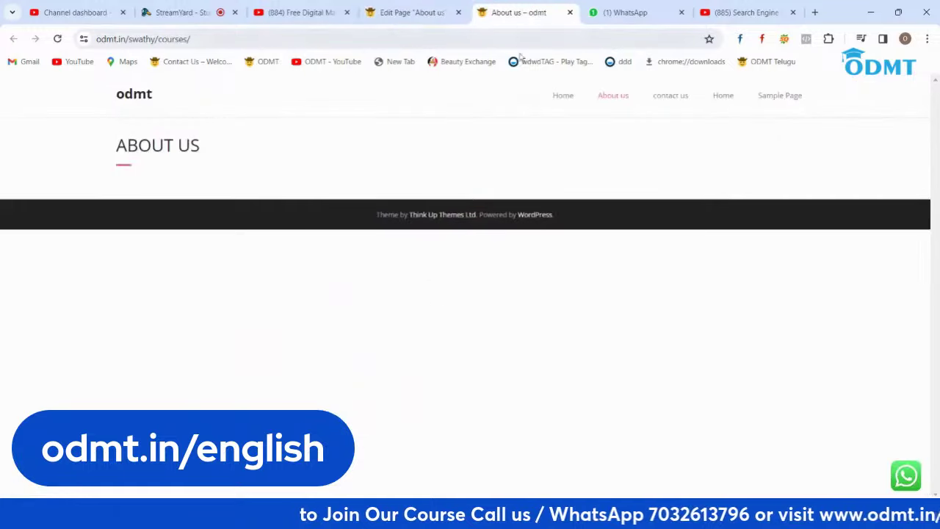
left_click(57, 38)
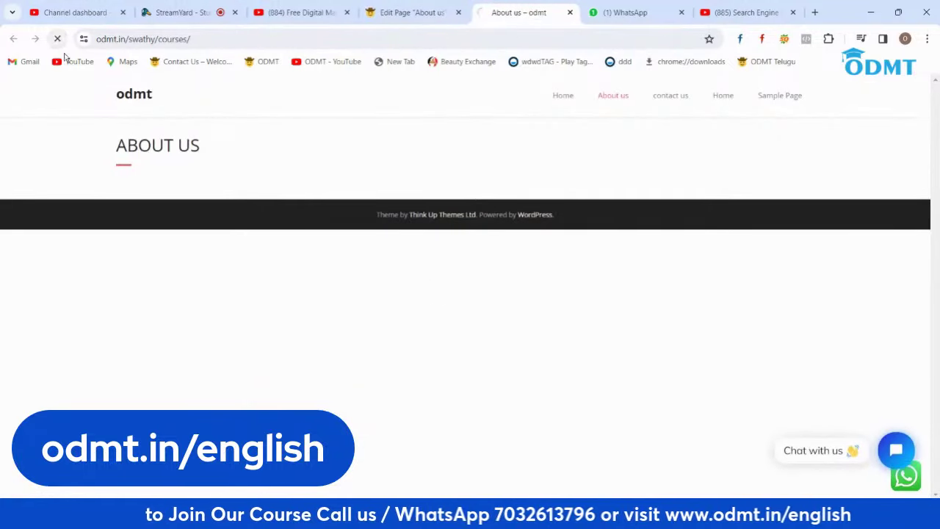
scroll(470, 220, "down", 2)
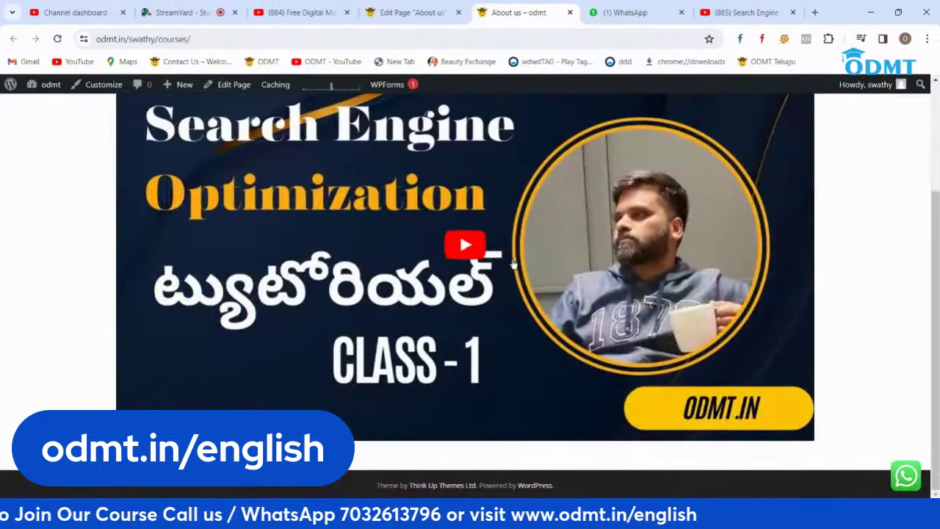
left_click(818, 13)
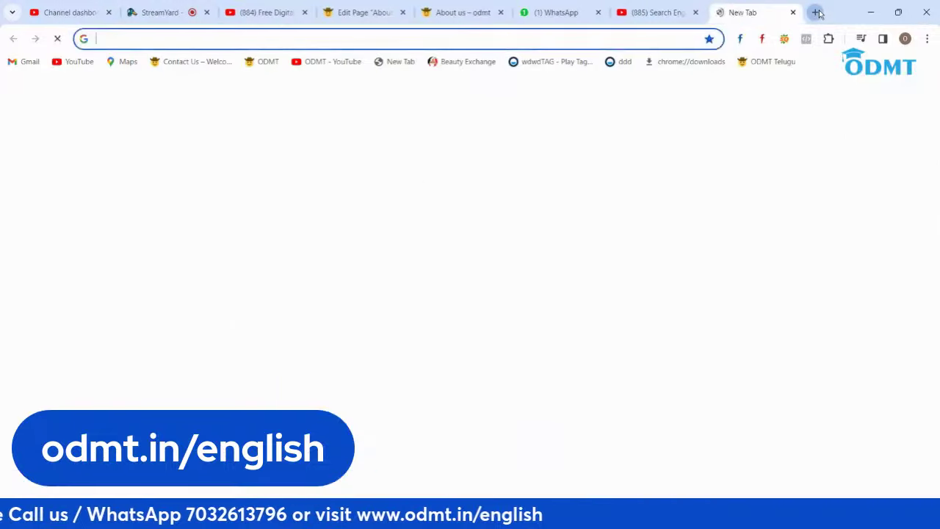
Step: Load odmt.in in the new tab, then go to YouTube Feed's All Feeds page from the dashboard
type("odmt.in")
key("Return")
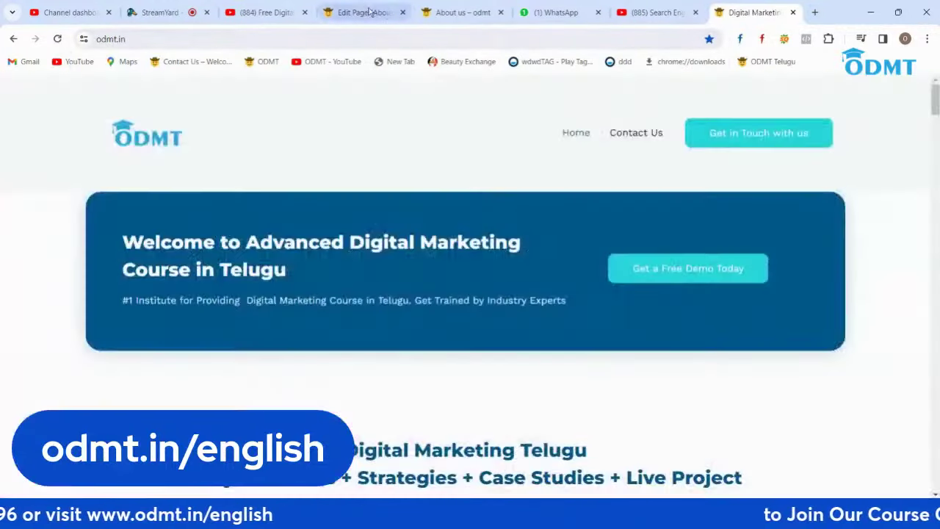
left_click(367, 13)
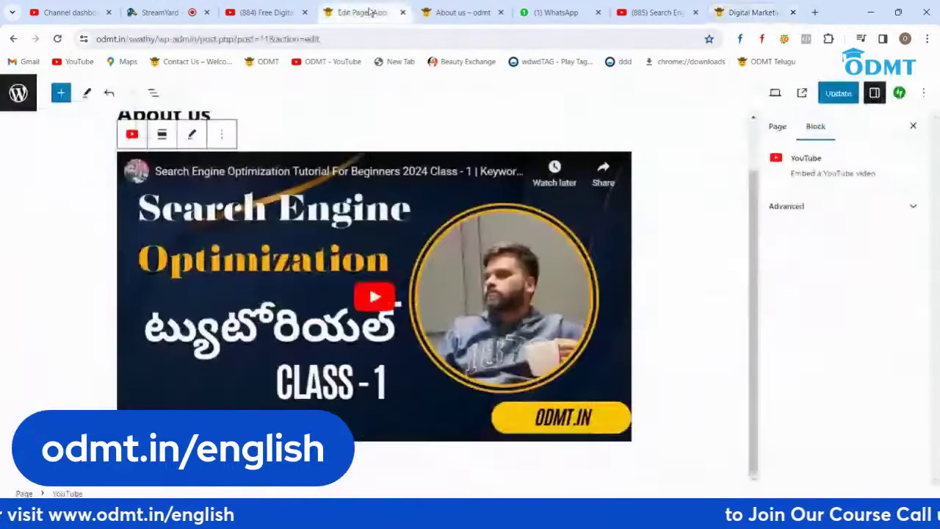
left_click(19, 93)
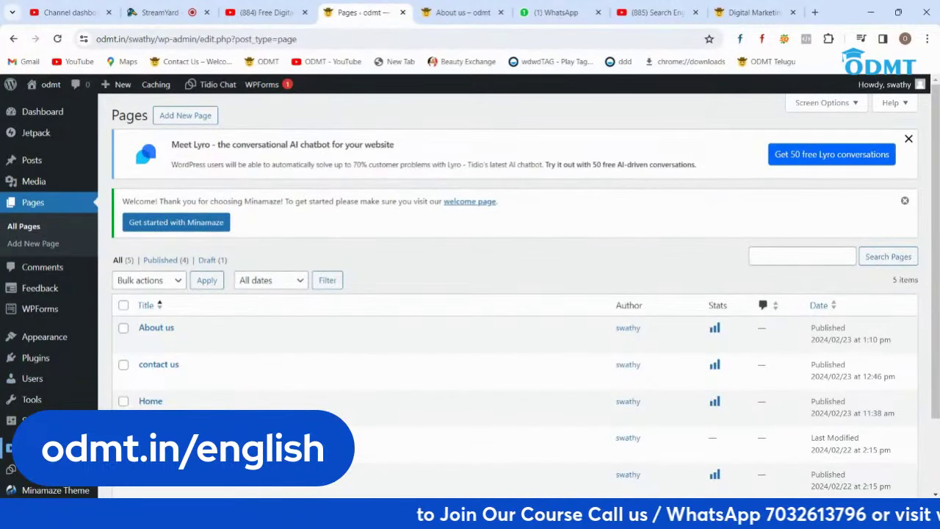
left_click(30, 447)
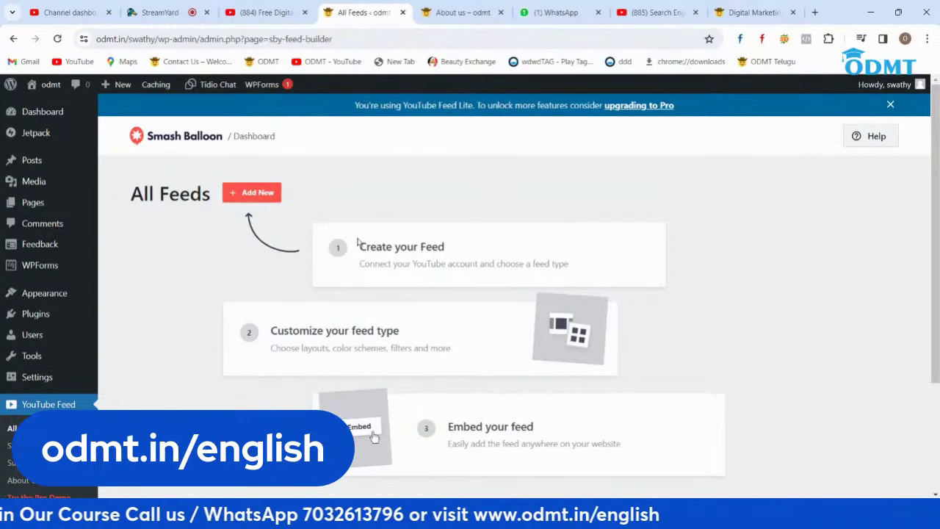
scroll(358, 243, "down", 2)
scroll(413, 127, "up", 2)
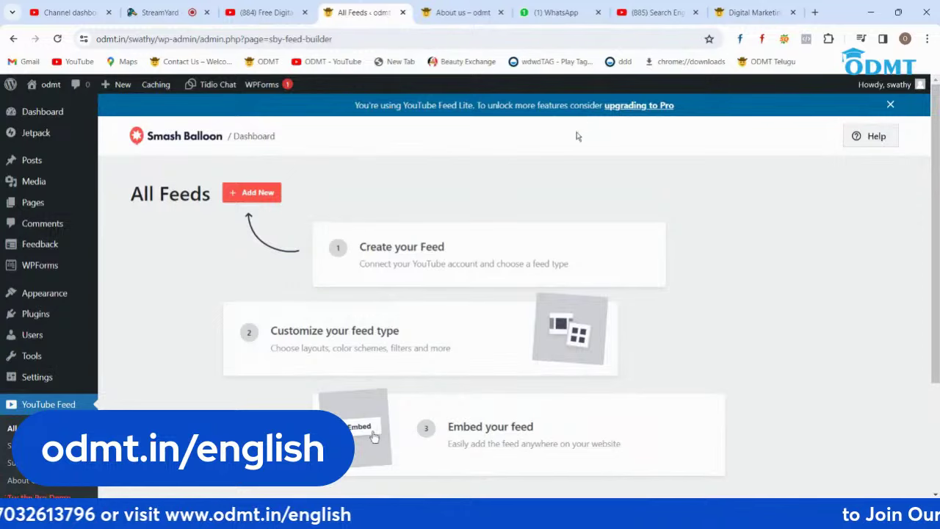
scroll(310, 332, "down", 2)
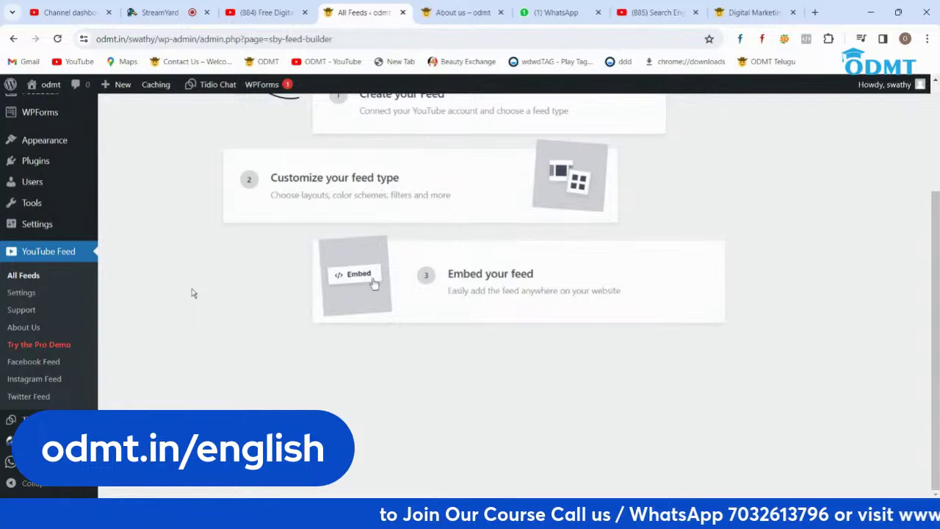
Step: Browse the odmt.in website after closing its Book a Free Demo popup
left_click(741, 13)
scroll(927, 152, "down", 4)
left_click(918, 150)
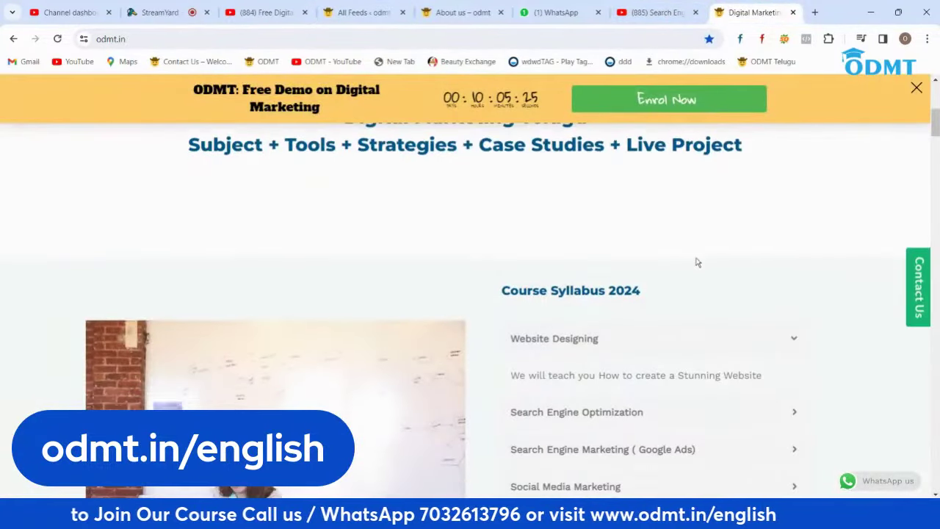
scroll(702, 262, "down", 10)
scroll(702, 265, "down", 15)
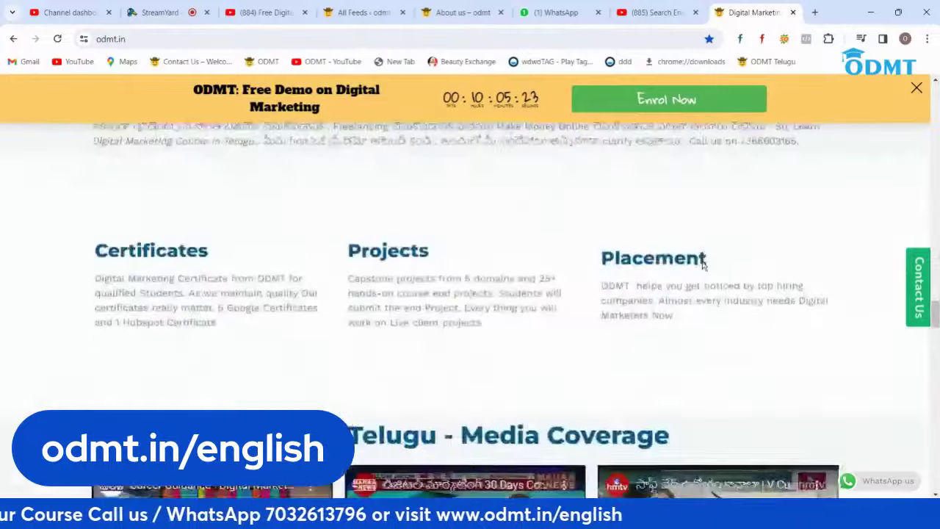
scroll(301, 342, "up", 3)
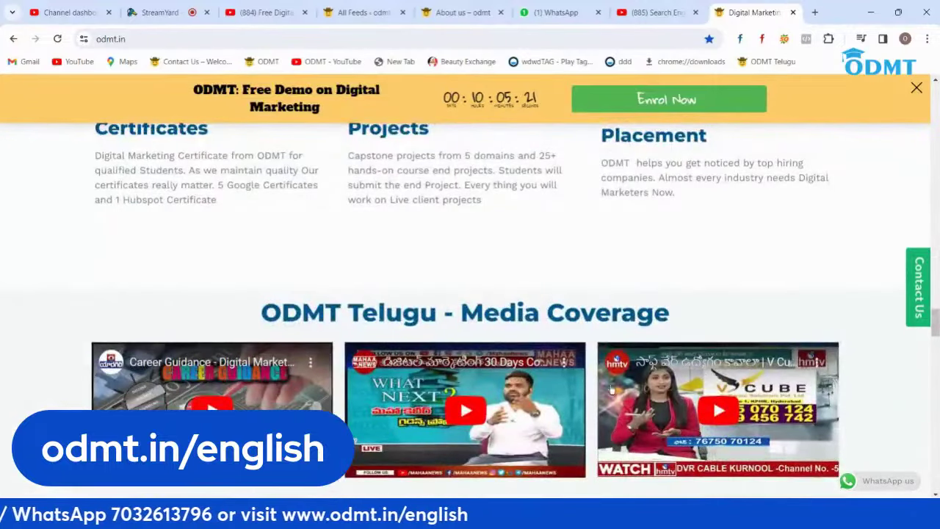
scroll(235, 346, "down", 2)
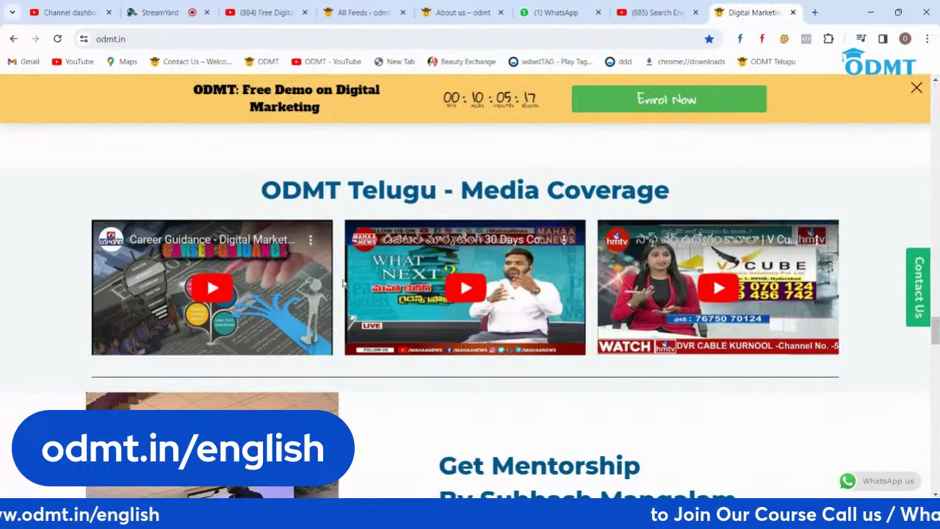
scroll(606, 292, "down", 20)
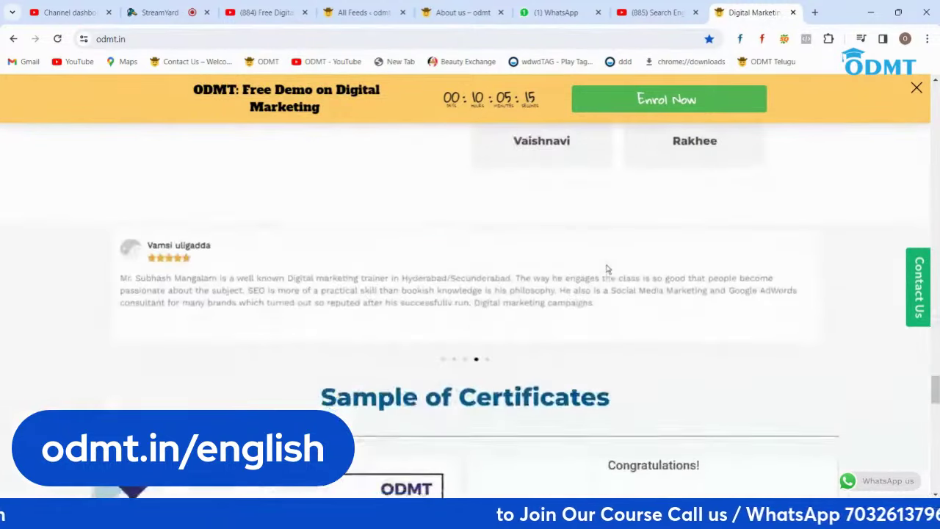
scroll(604, 260, "up", 2)
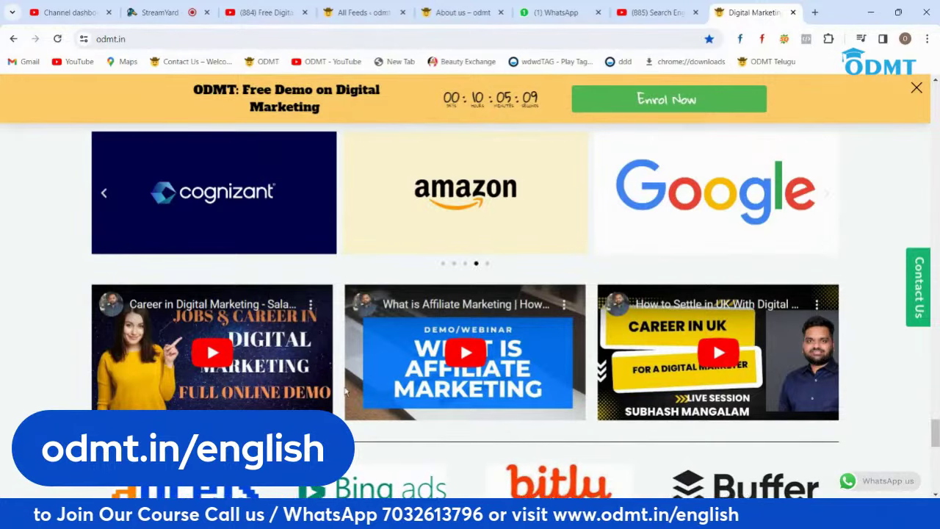
Step: Glance at the About us, YouTube and SEO course tabs, then return to the YouTube Feed builder
left_click(442, 13)
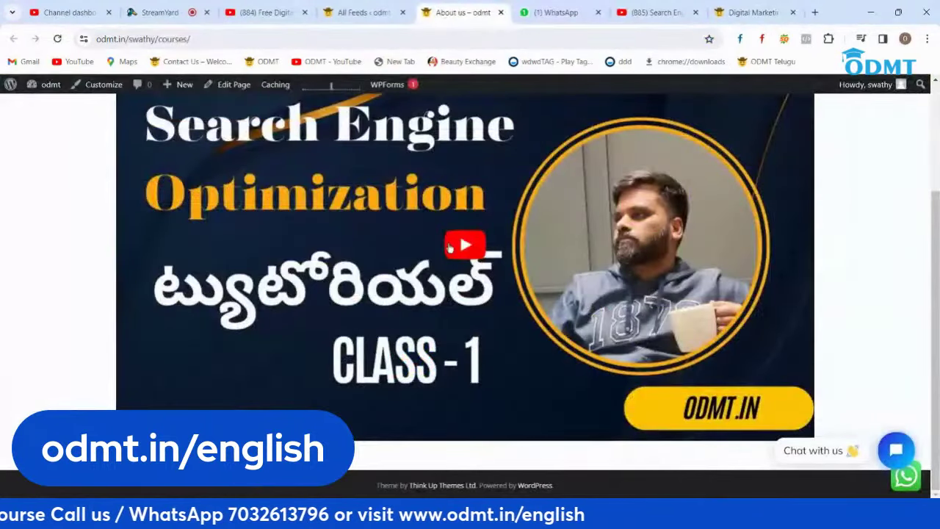
left_click(738, 14)
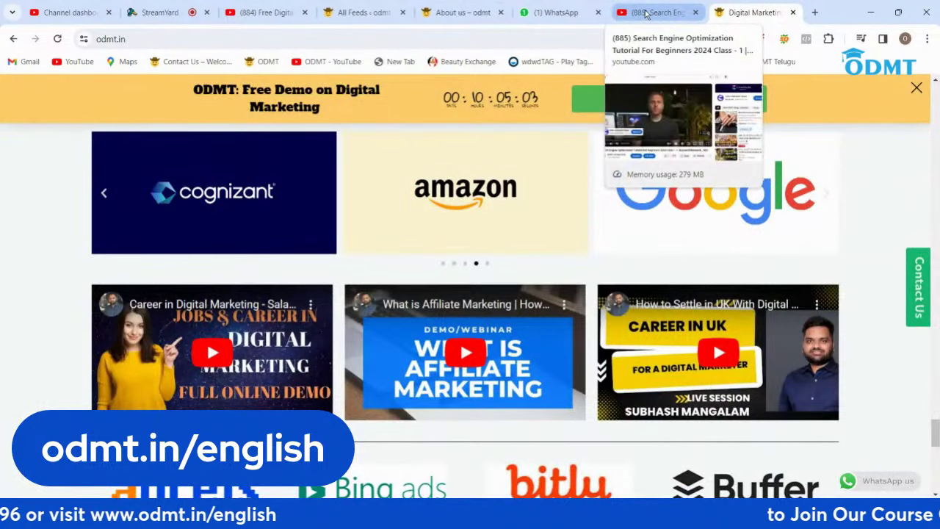
left_click(645, 15)
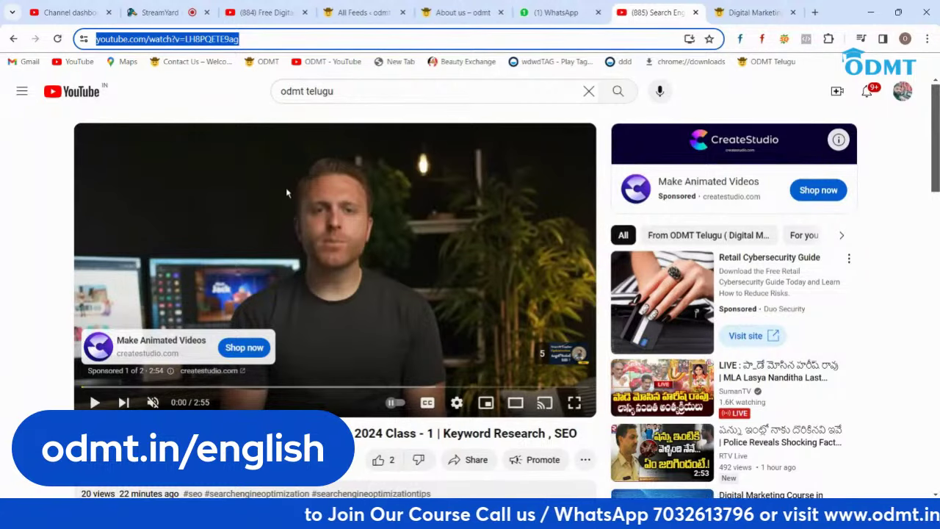
left_click(737, 13)
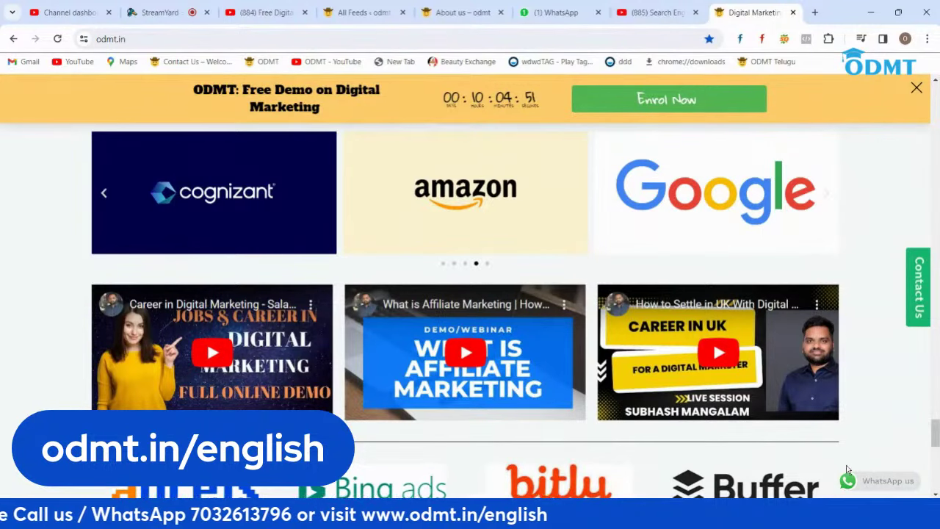
left_click(898, 13)
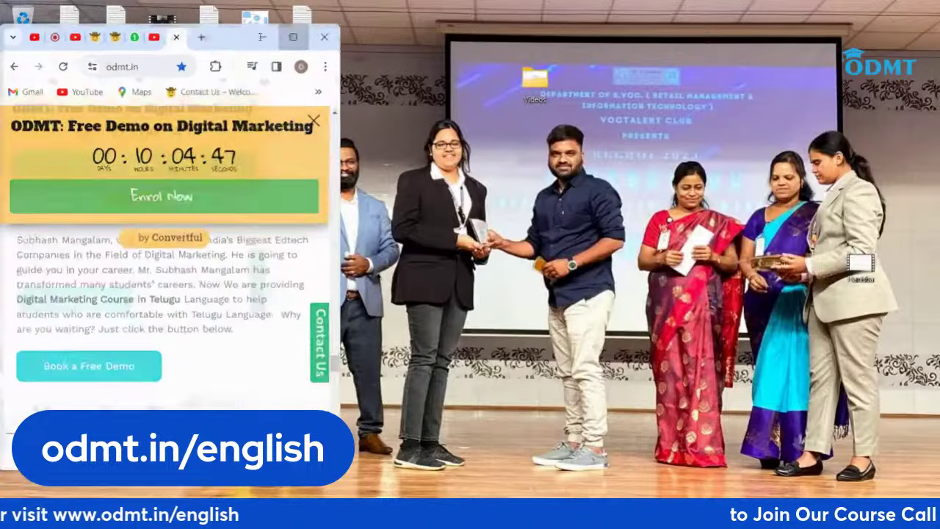
left_click(265, 36)
scroll(749, 256, "down", 10)
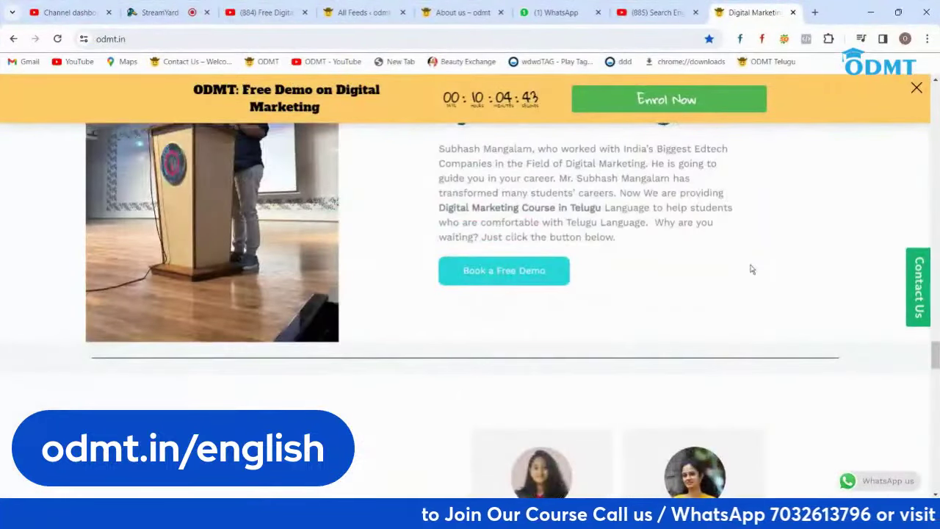
left_click(459, 11)
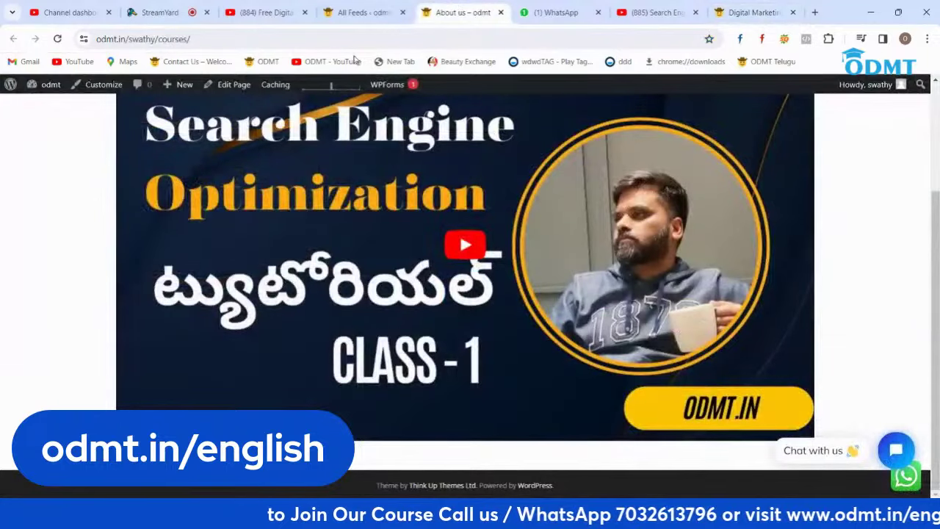
left_click(372, 5)
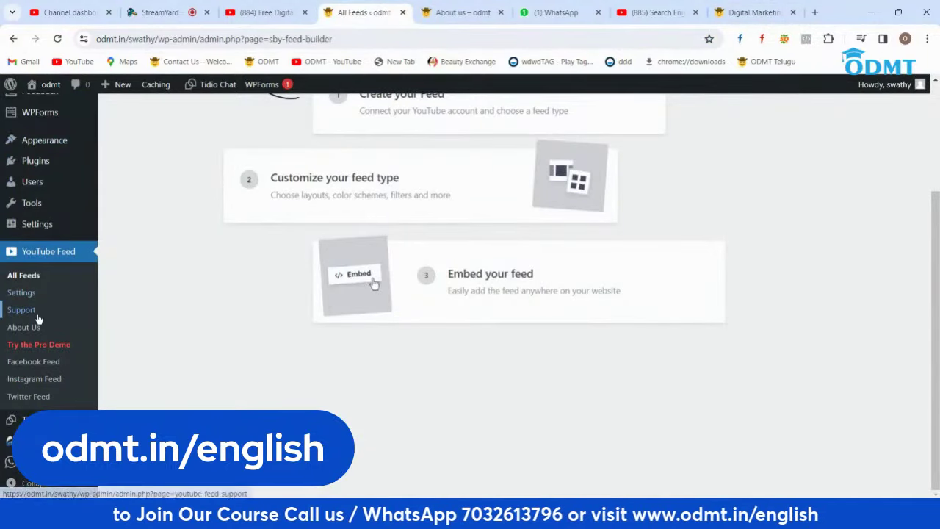
Step: Open Installed Plugins and scroll through the 14 plugins down to WP Reset
left_click(41, 162)
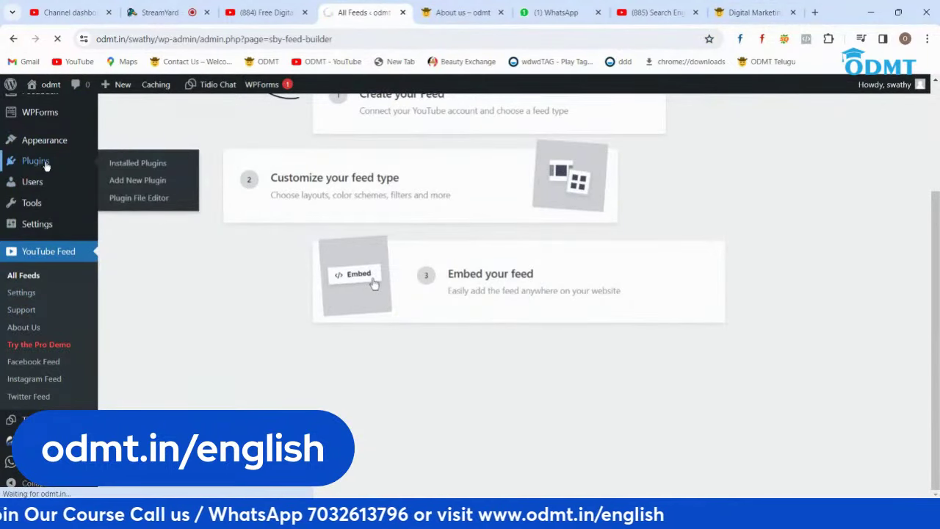
scroll(424, 314, "down", 5)
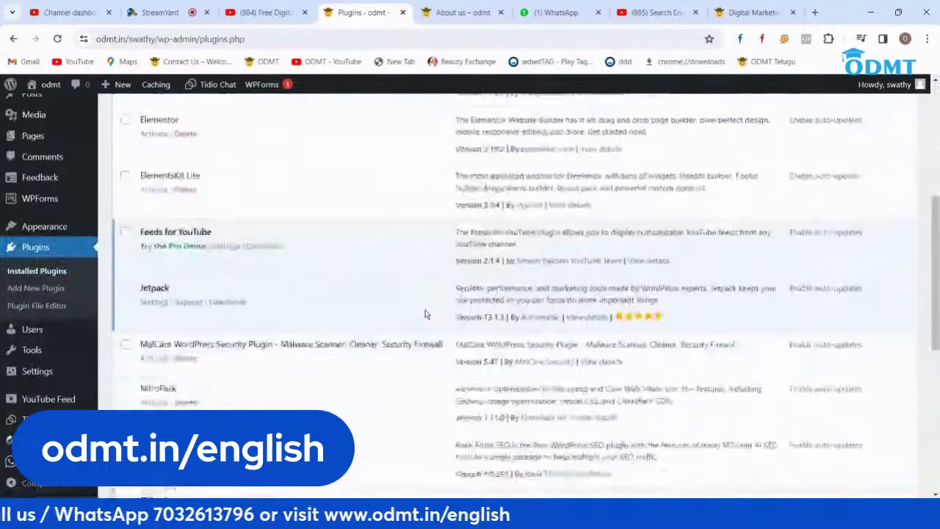
scroll(424, 315, "down", 4)
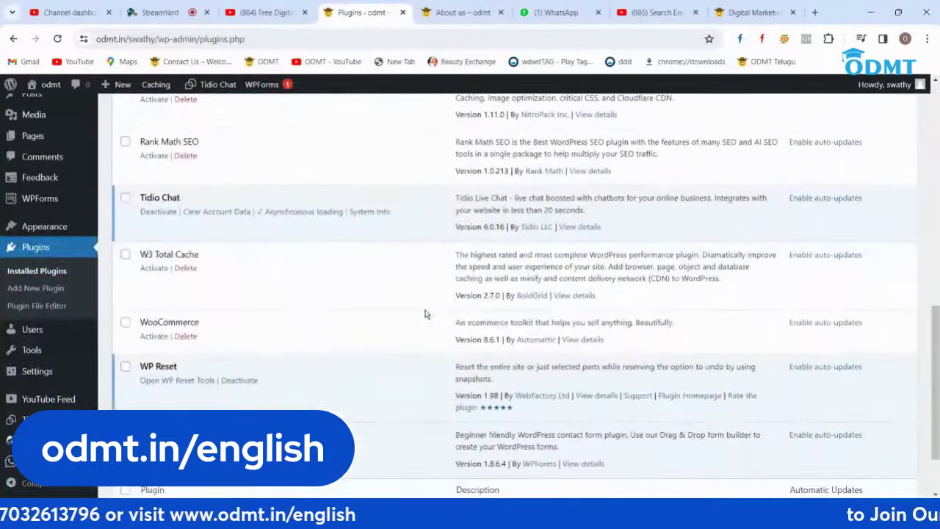
scroll(424, 315, "down", 2)
scroll(424, 314, "up", 3)
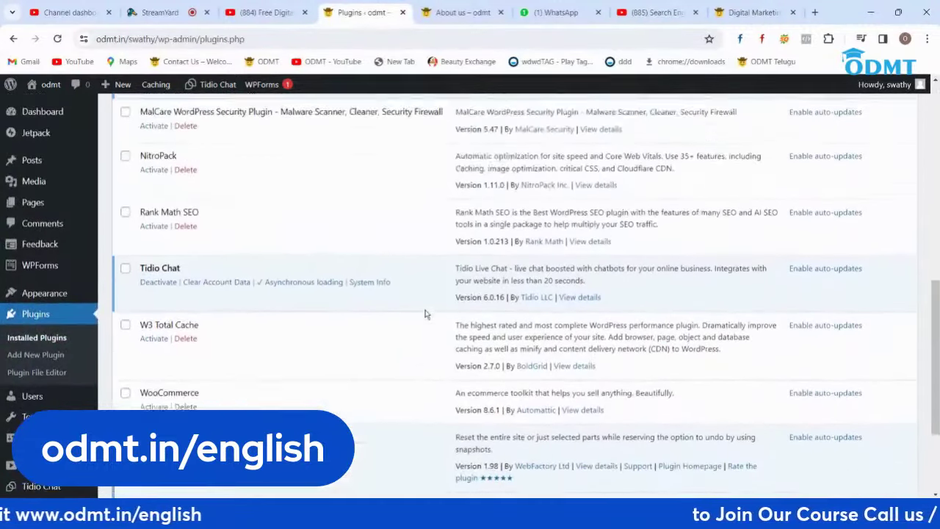
scroll(425, 314, "up", 1)
scroll(424, 314, "up", 4)
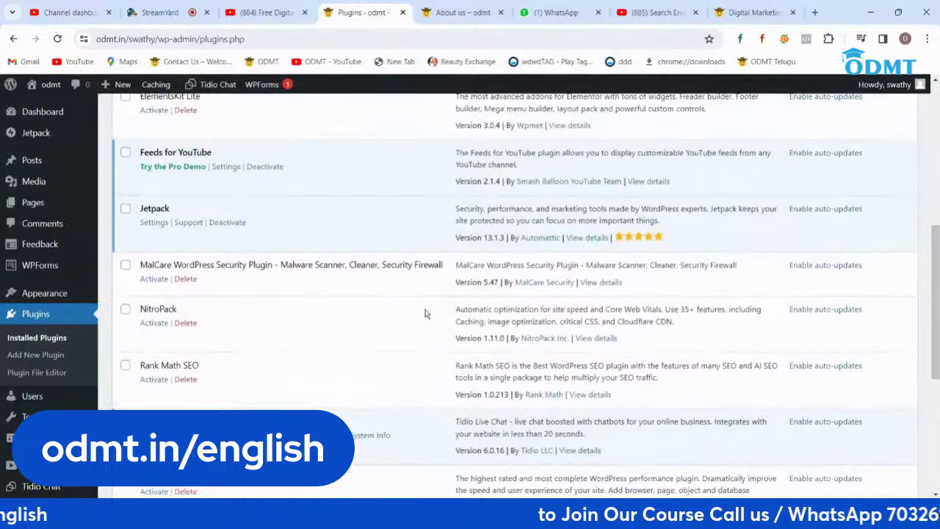
scroll(424, 314, "up", 4)
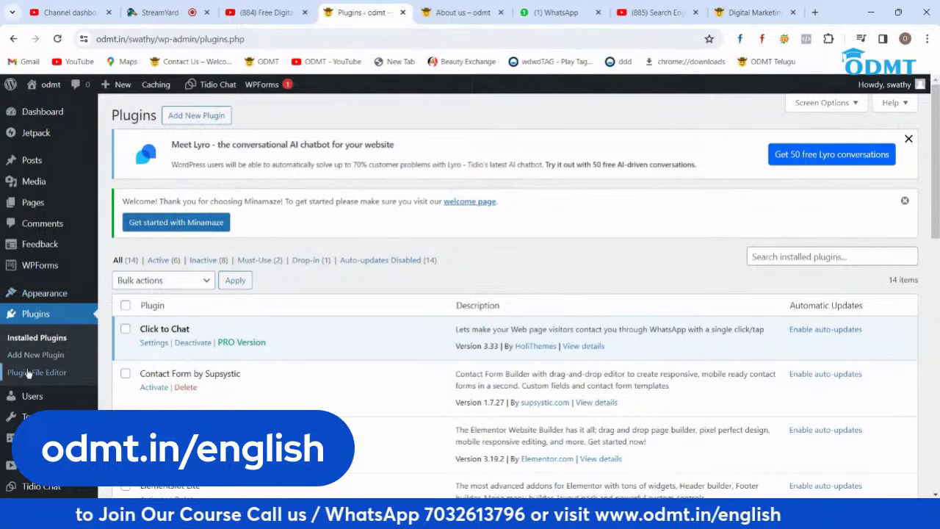
scroll(496, 344, "down", 10)
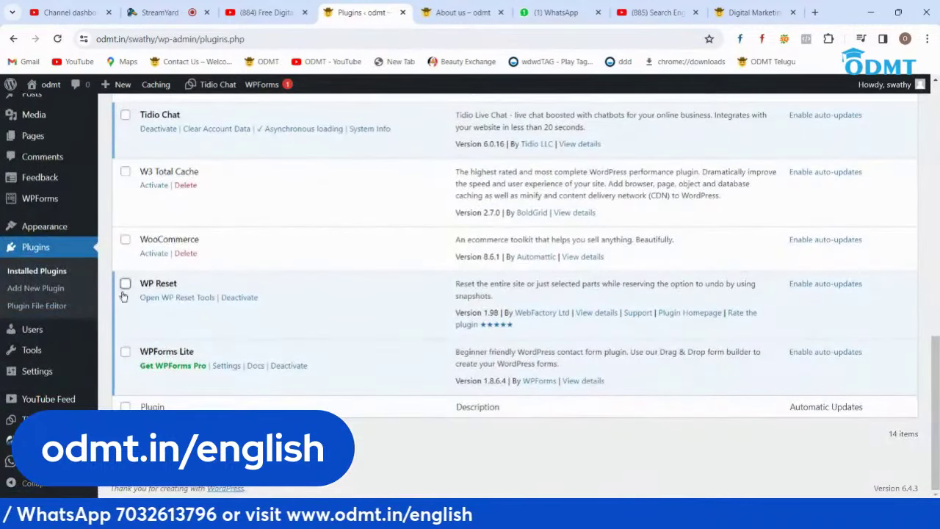
Step: Run WP Reset's Site Reset, entering the confirmation word 'reset' and confirming Reset WordPress
left_click(169, 298)
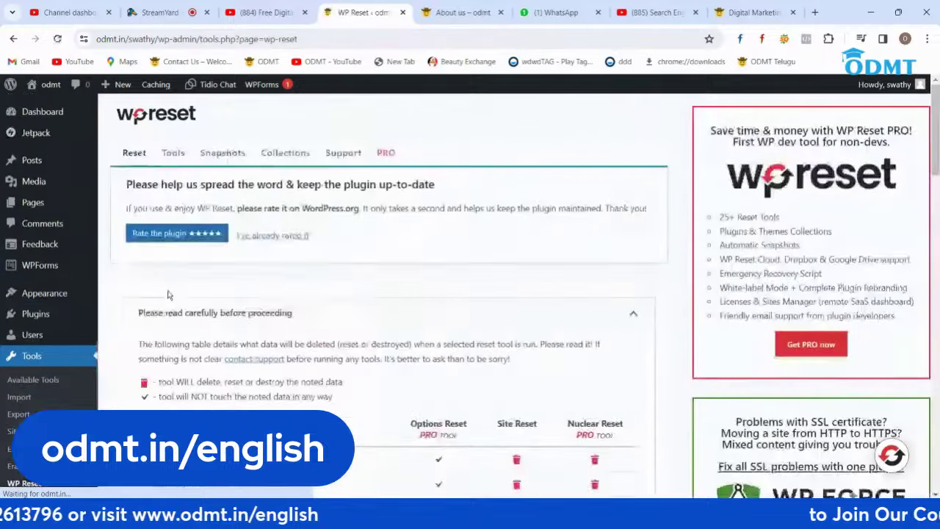
scroll(491, 298, "down", 15)
scroll(491, 297, "down", 3)
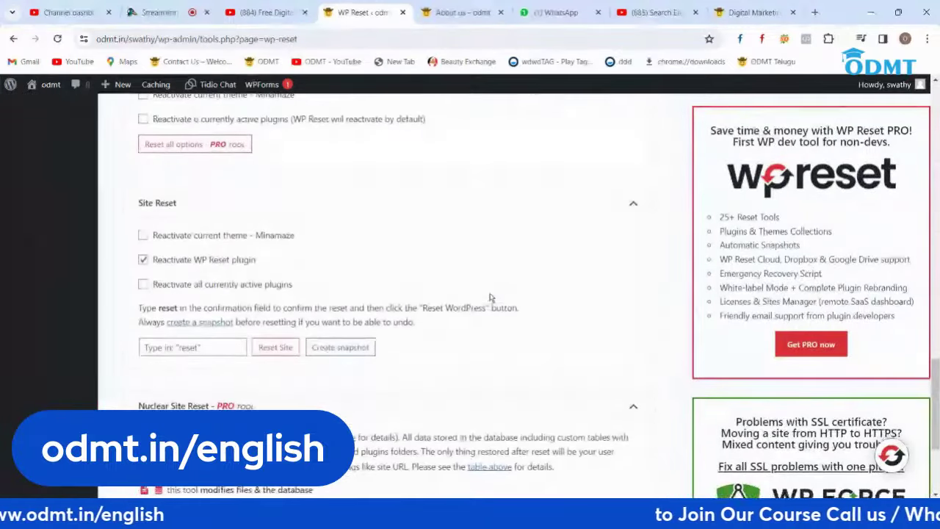
left_click(209, 350)
type("reset")
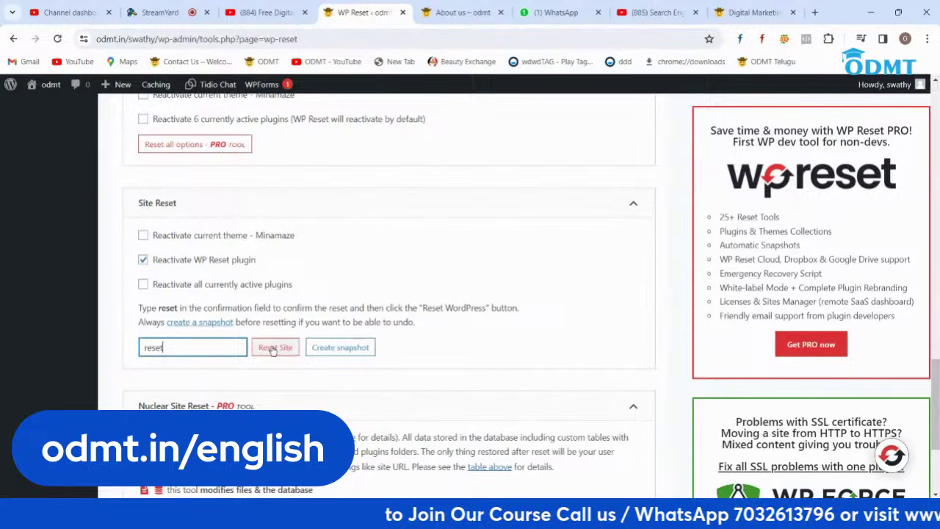
left_click(272, 348)
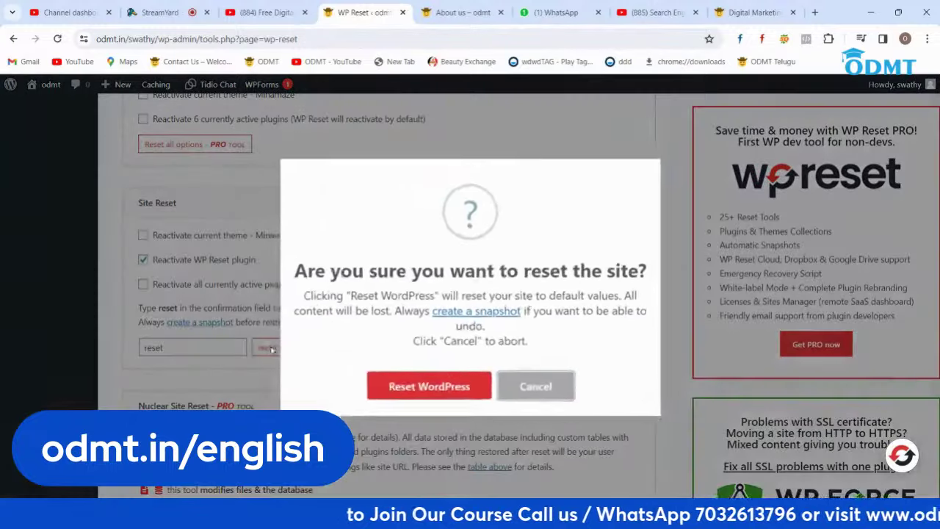
left_click(409, 386)
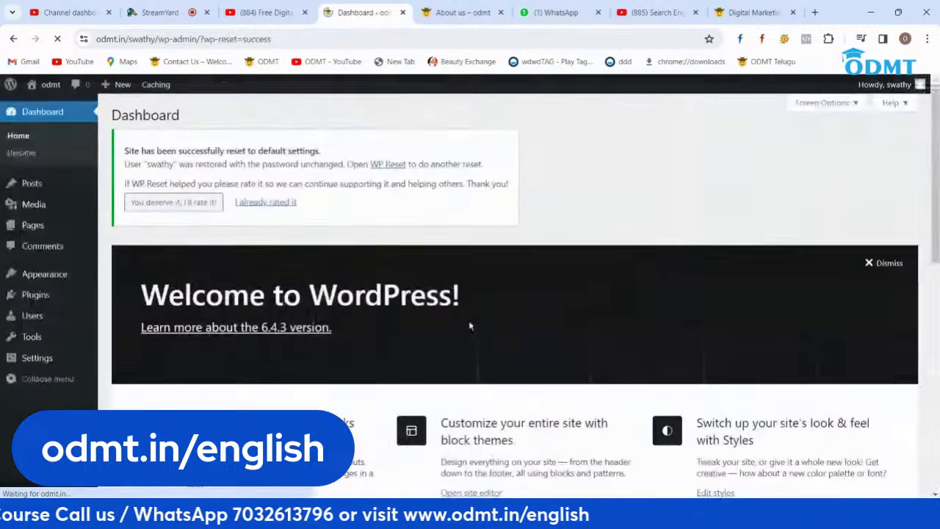
Step: Reload odmt.in/swathy to check the default Twenty Twenty-Four design, then go to Appearance > Themes
left_click(452, 13)
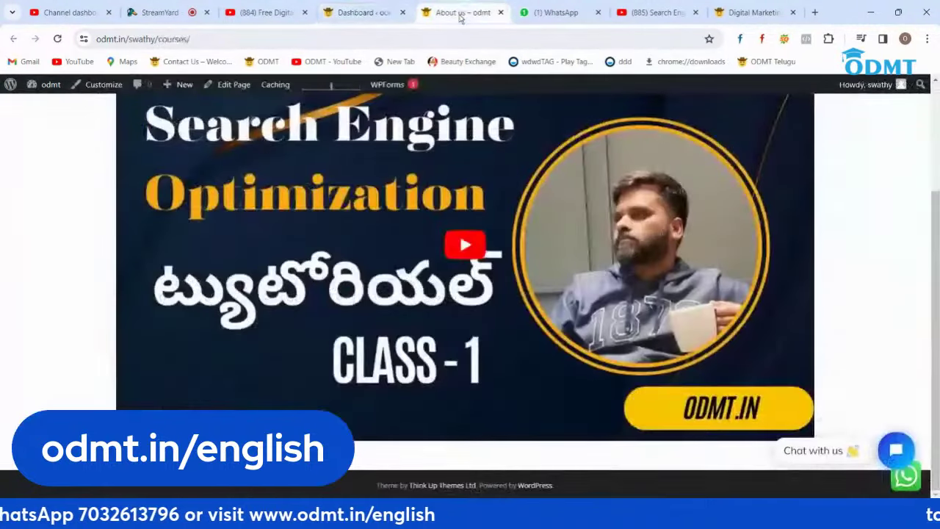
left_click(219, 38)
type("odmt.in/")
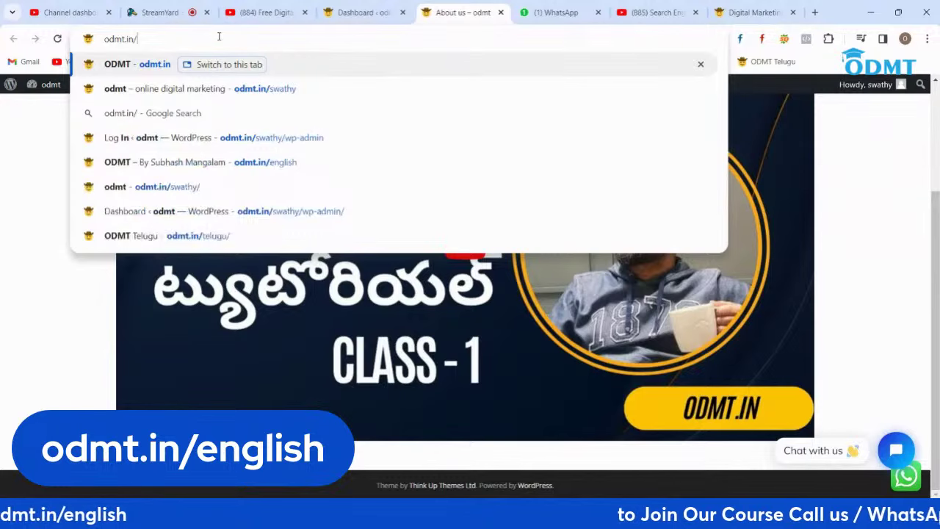
type("swa")
key("Return")
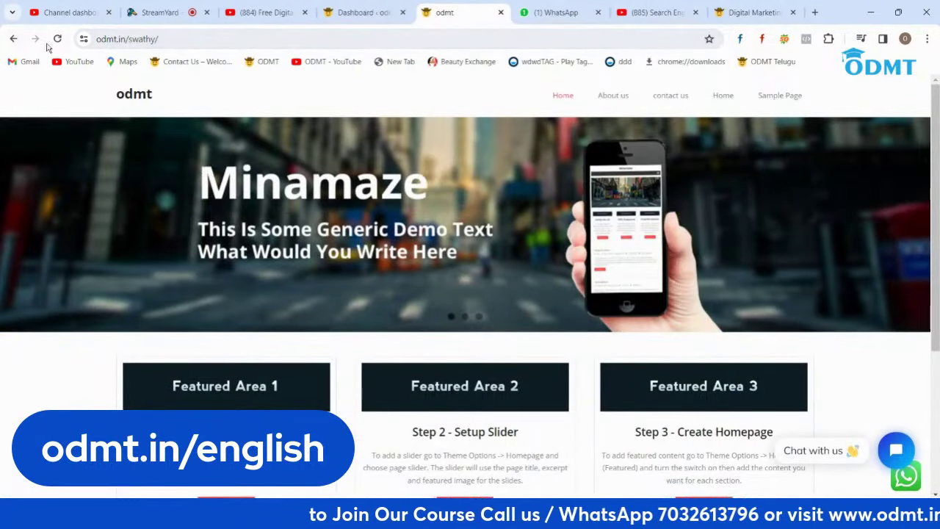
left_click(57, 38)
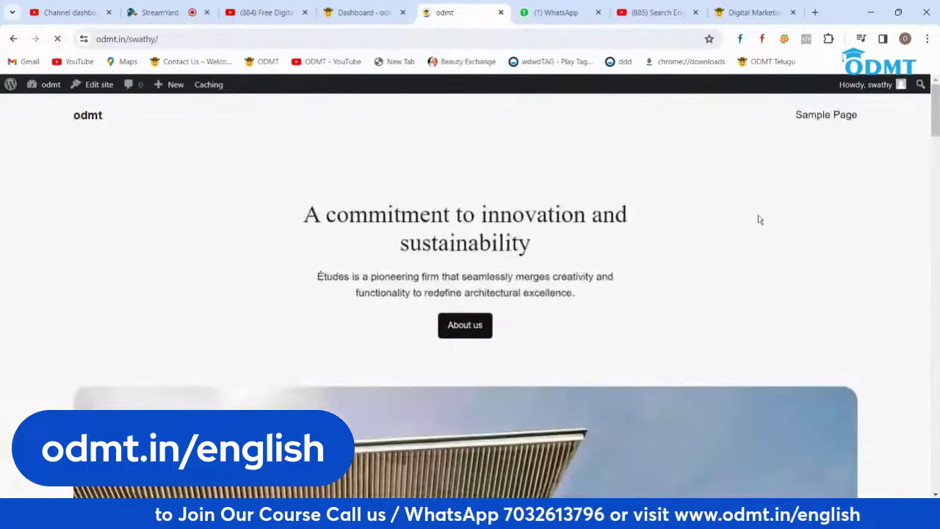
scroll(663, 250, "down", 10)
scroll(664, 250, "down", 10)
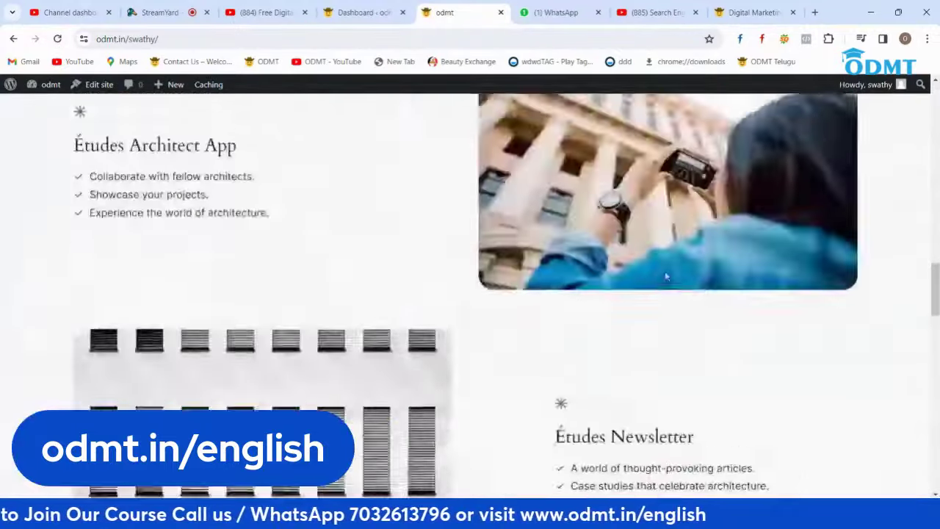
left_click(363, 9)
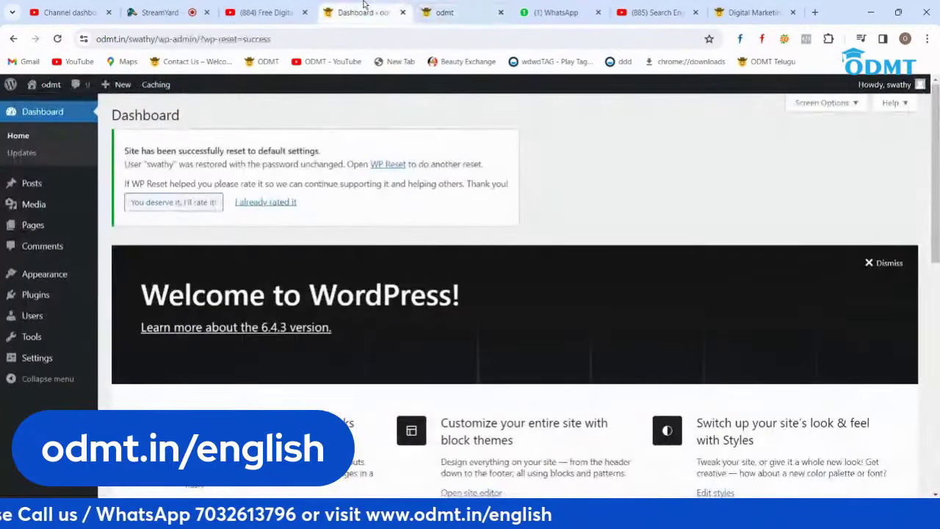
mouse_move(40, 283)
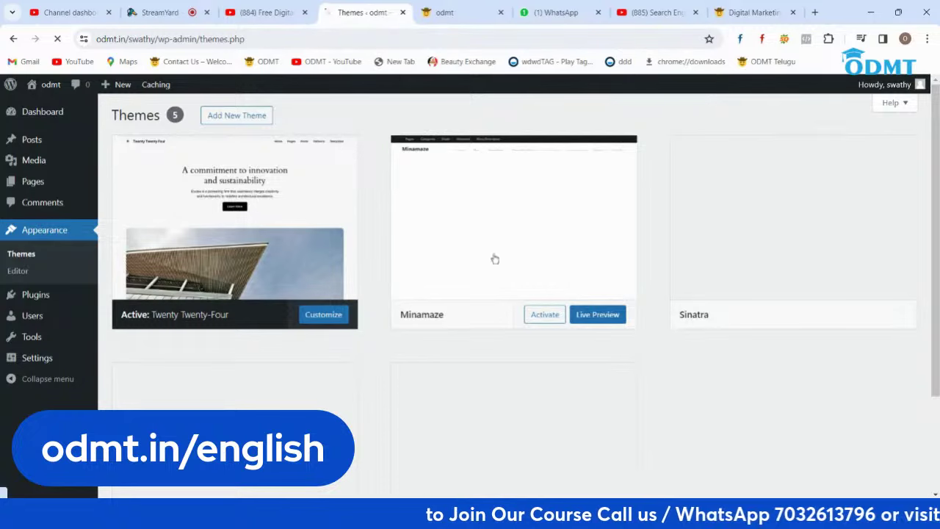
Step: Open Add New Theme and scroll through the popular themes
left_click(243, 115)
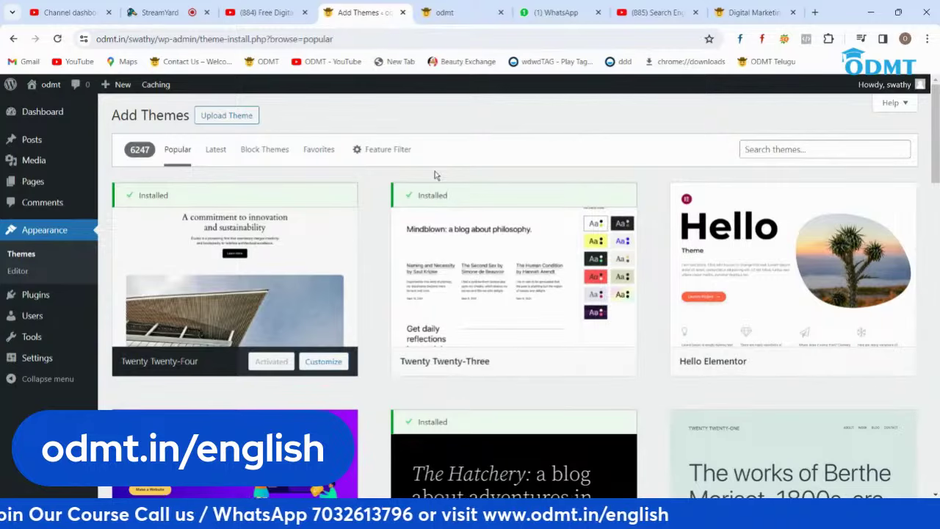
scroll(528, 257, "down", 7)
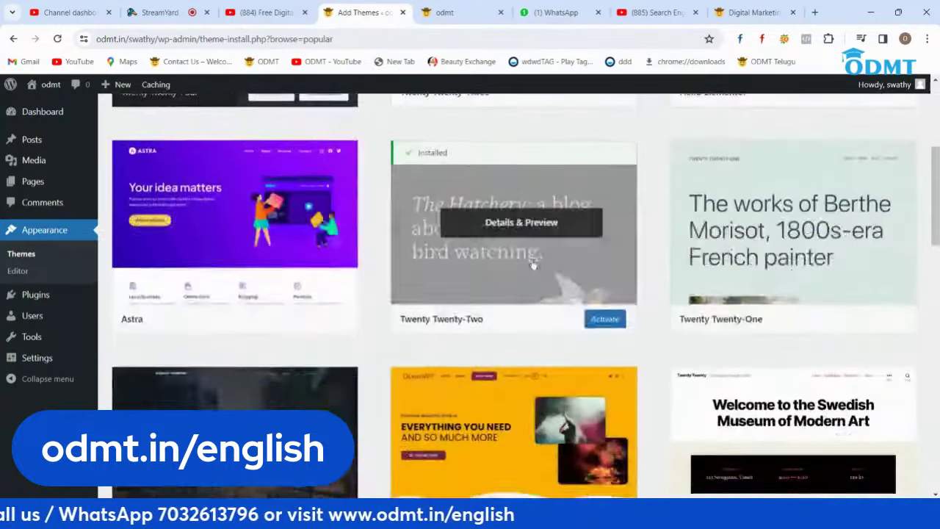
scroll(657, 341, "down", 5)
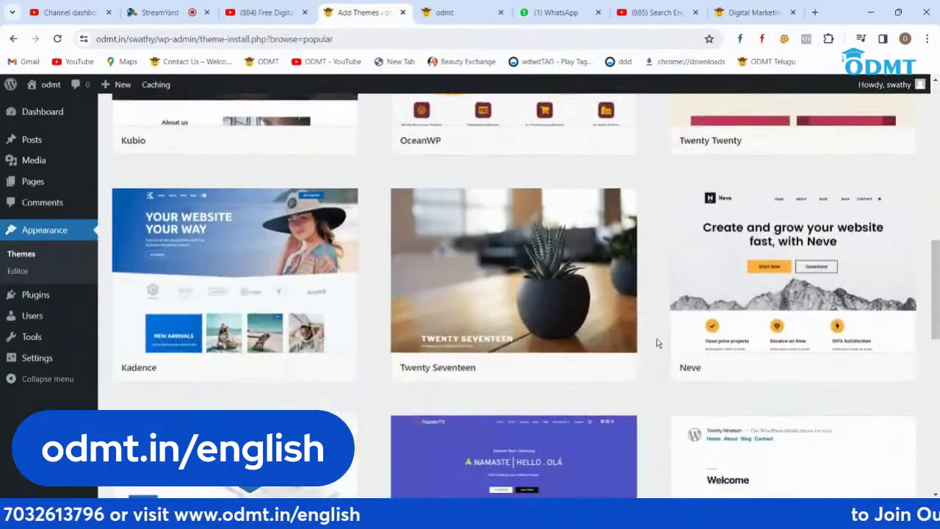
scroll(657, 343, "down", 10)
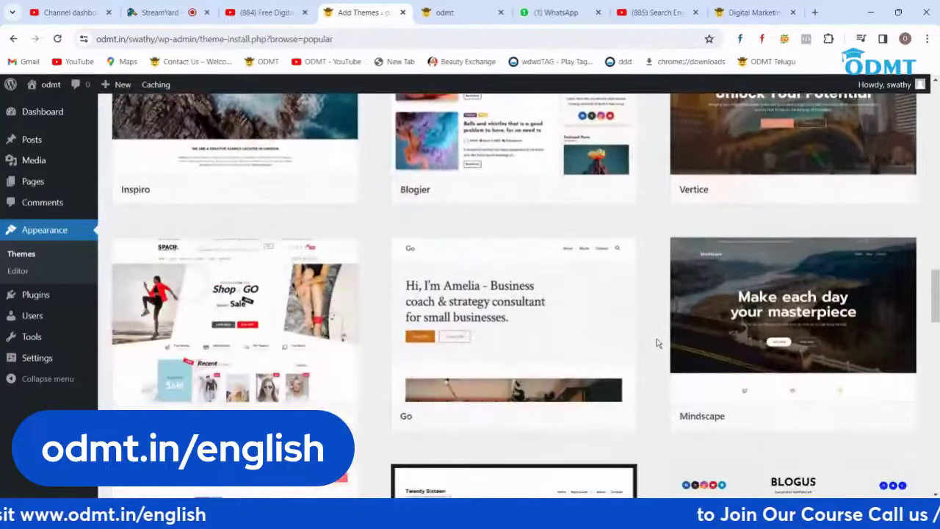
scroll(360, 269, "down", 3)
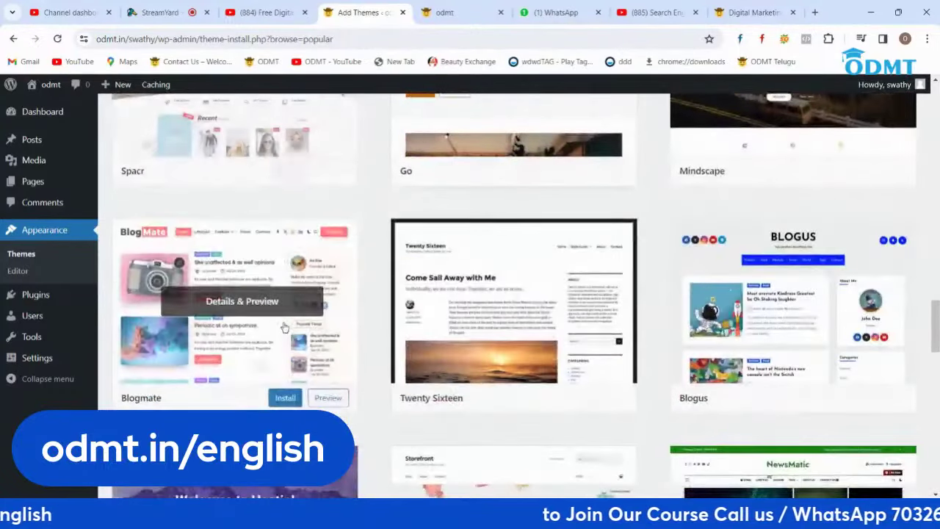
mouse_move(181, 298)
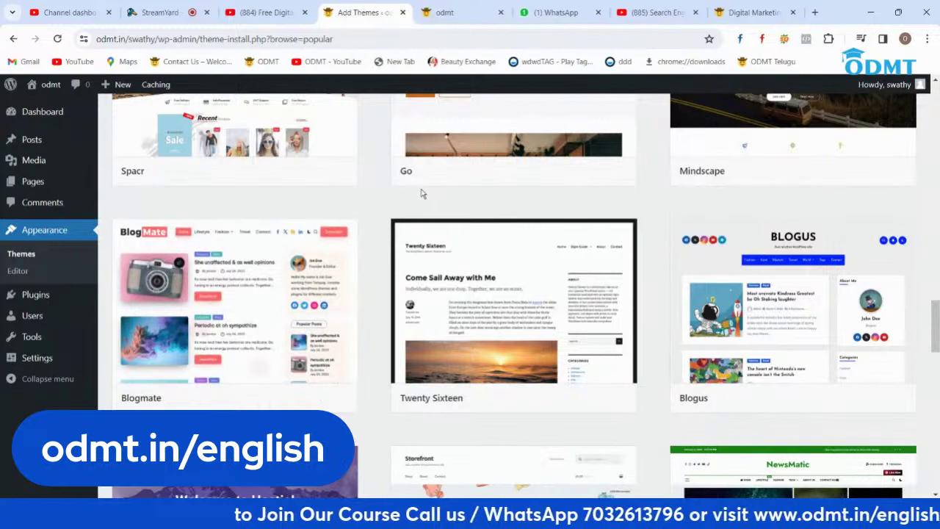
scroll(734, 220, "down", 5)
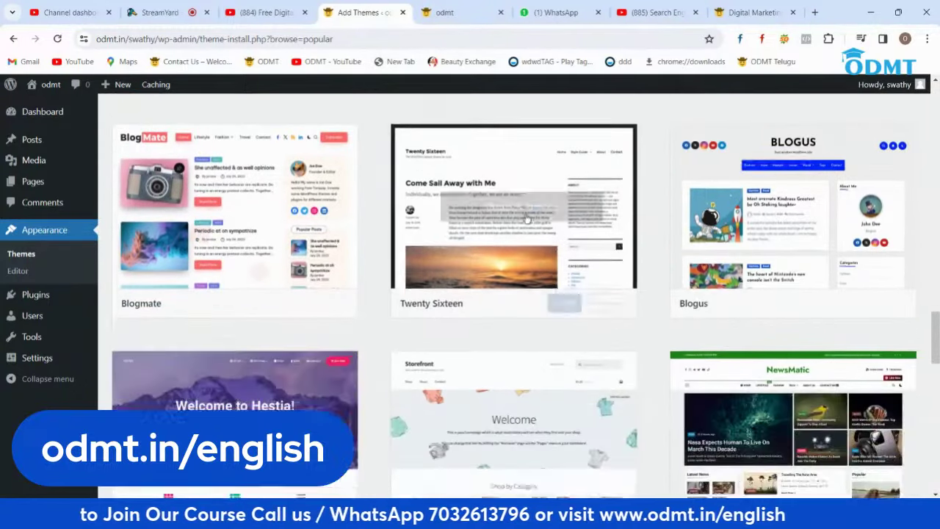
scroll(762, 244, "down", 2)
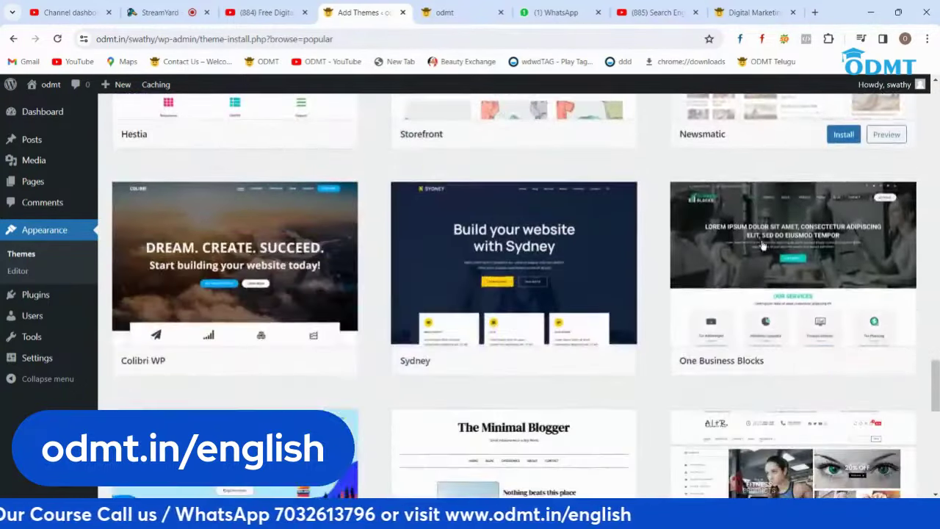
Step: Show the Latest themes, starting with Calmly, Cleaning Business and Norrsken
scroll(762, 244, "up", 4)
scroll(762, 245, "down", 5)
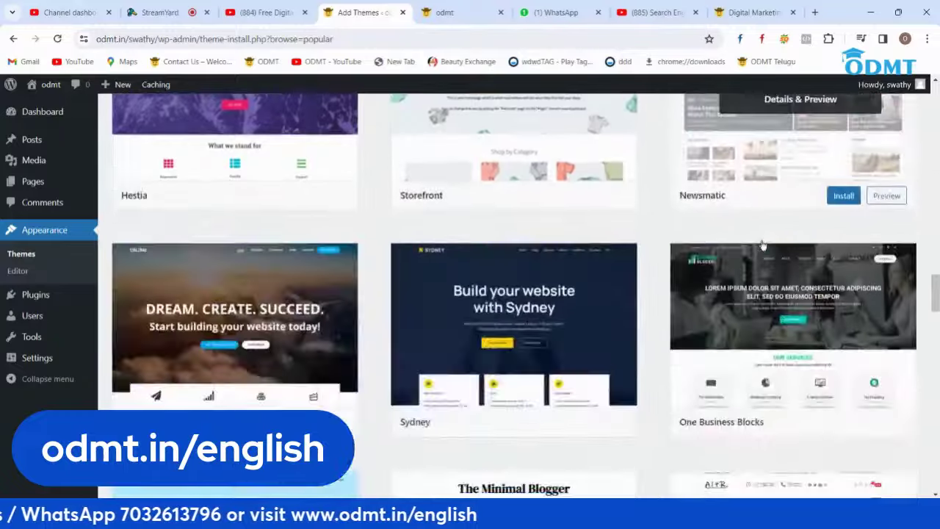
scroll(477, 312, "up", 15)
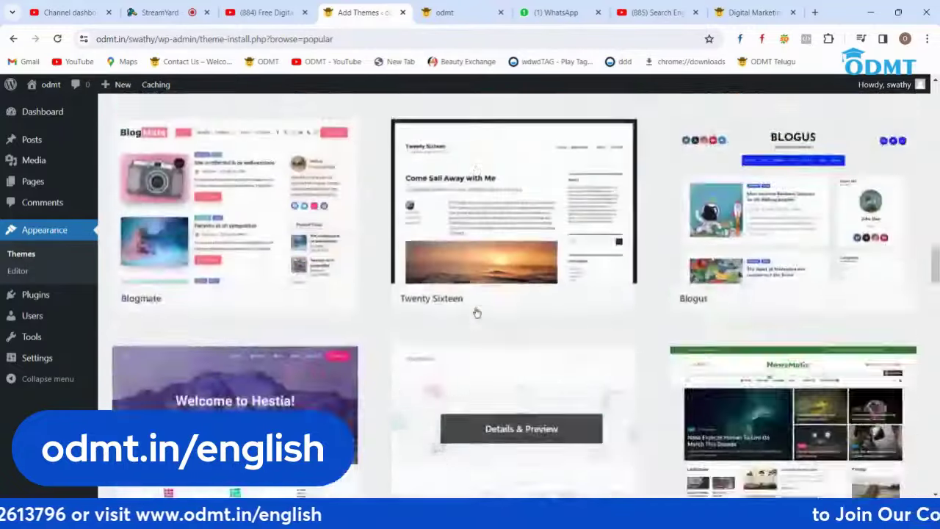
scroll(482, 314, "up", 1)
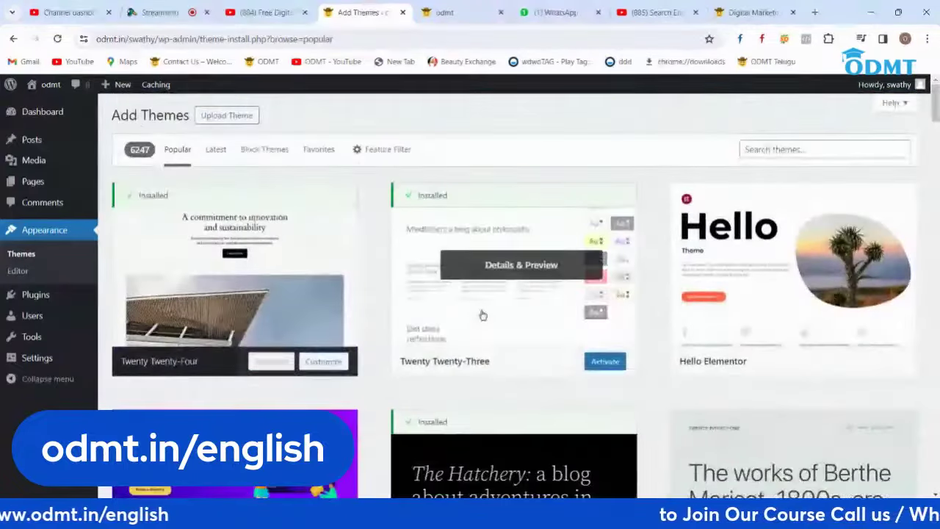
left_click(216, 150)
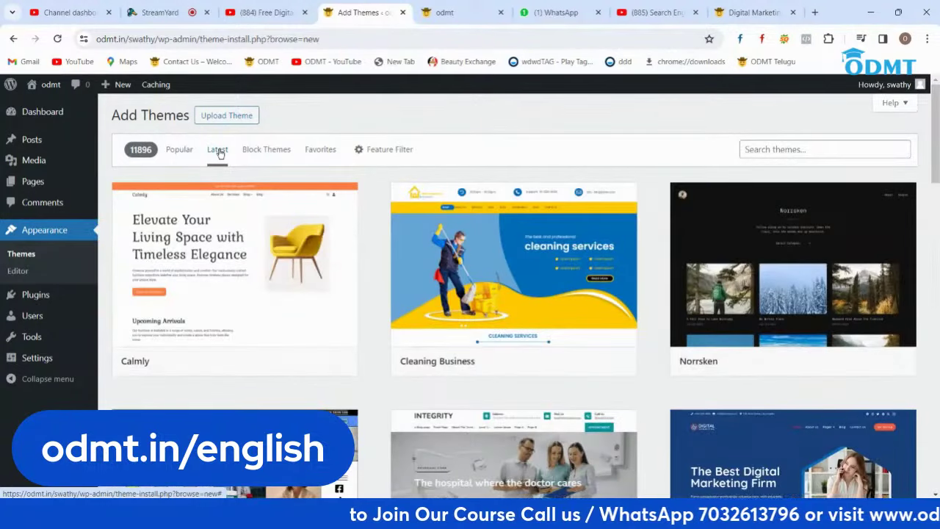
Step: Install the Bosa Digital Marketing theme from the Latest list and activate it
scroll(575, 240, "down", 3)
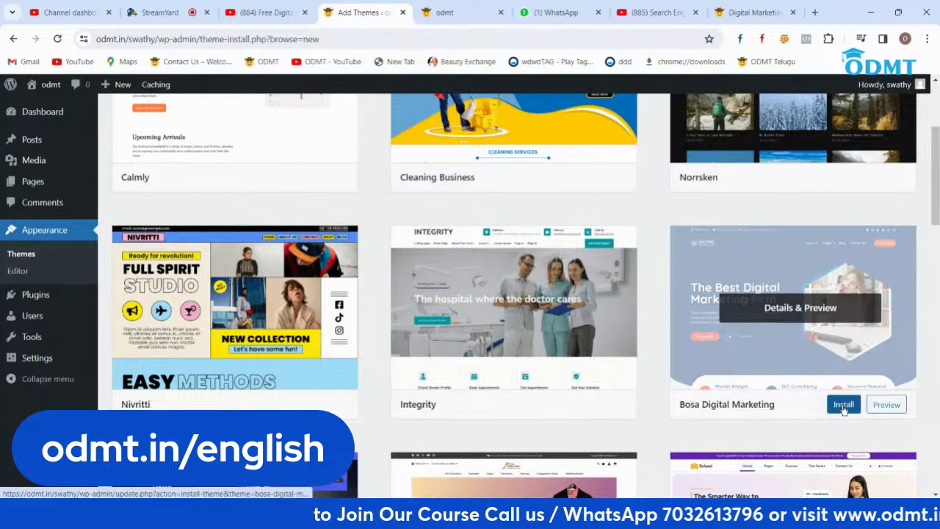
left_click(840, 405)
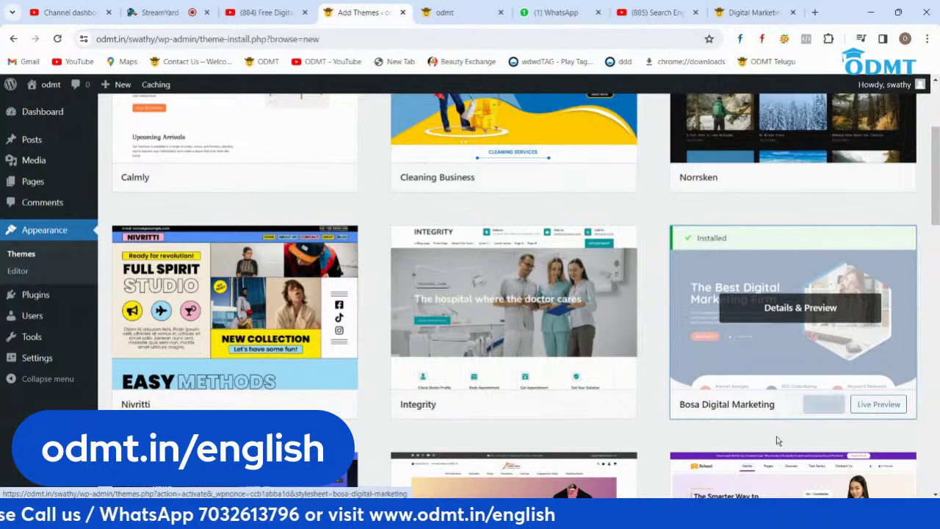
left_click(822, 411)
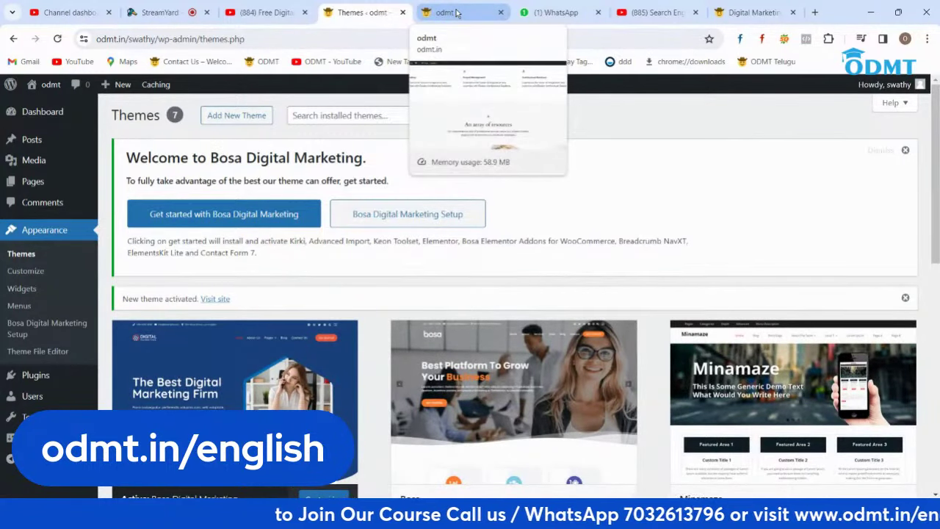
left_click(456, 12)
key("ctrl+r")
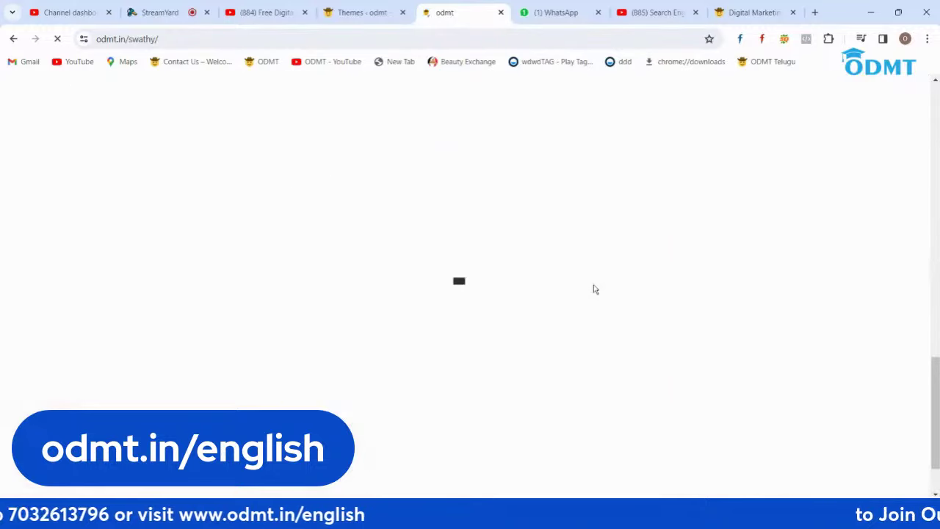
scroll(593, 289, "up", 15)
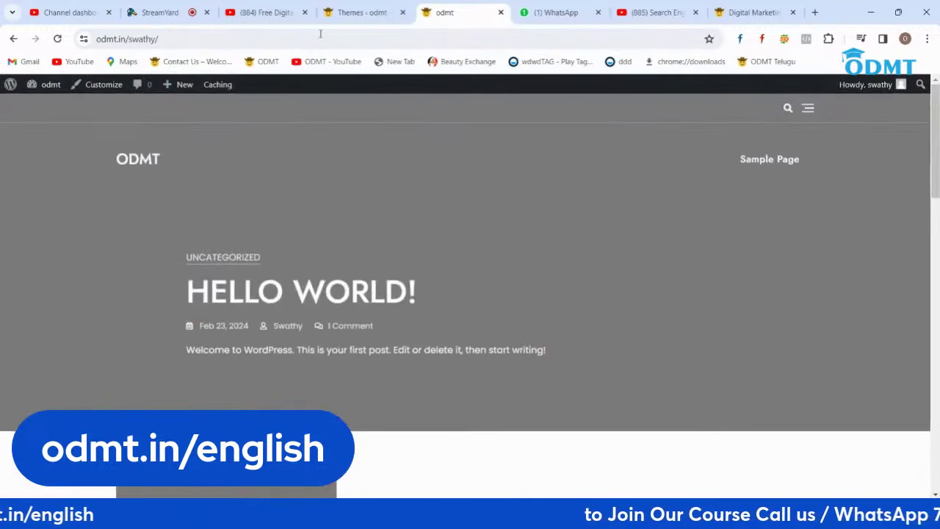
left_click(345, 12)
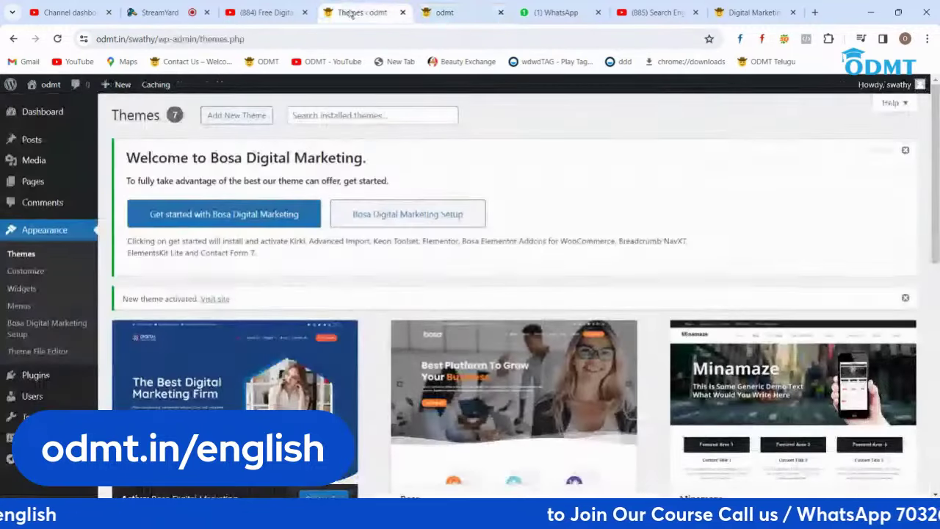
scroll(419, 151, "down", 2)
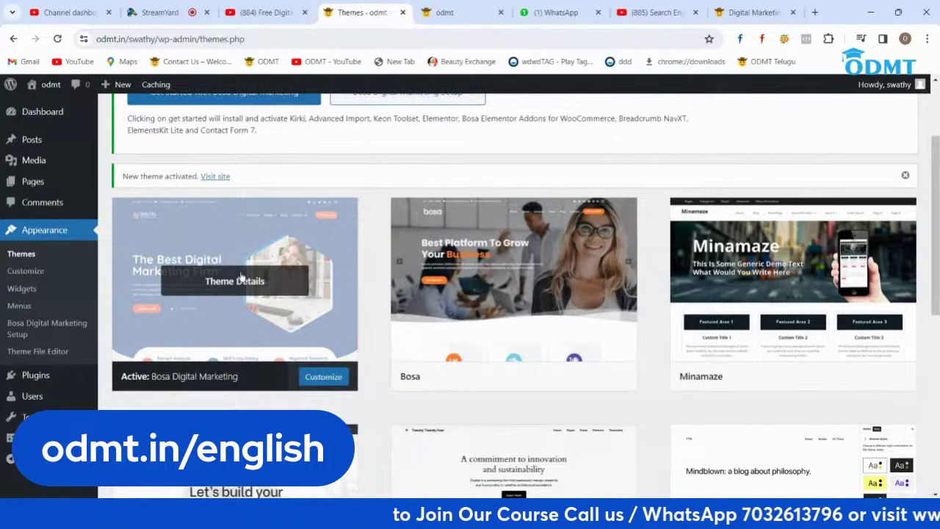
left_click(448, 13)
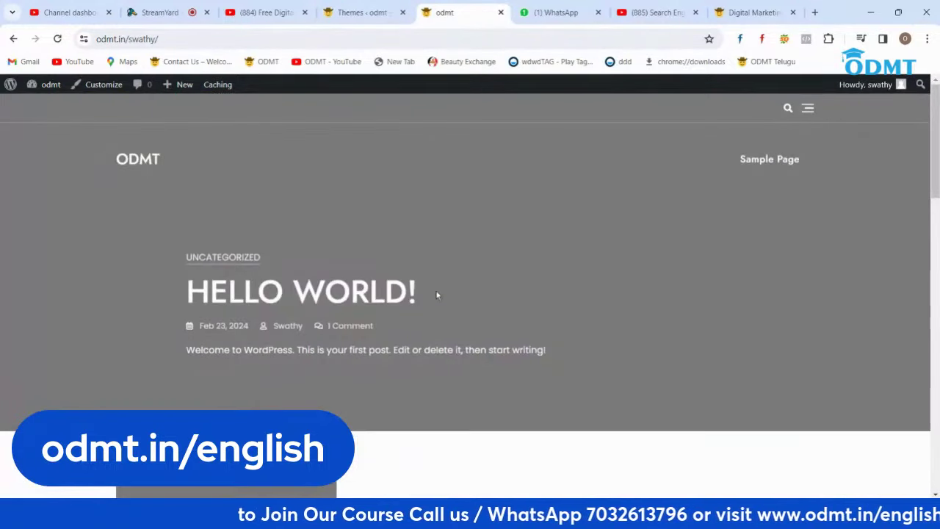
scroll(436, 295, "down", 10)
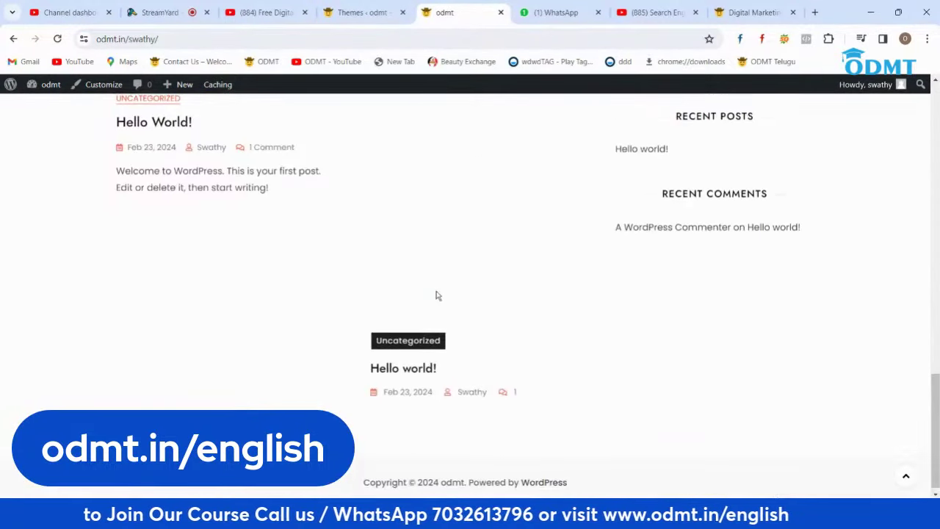
scroll(436, 295, "up", 10)
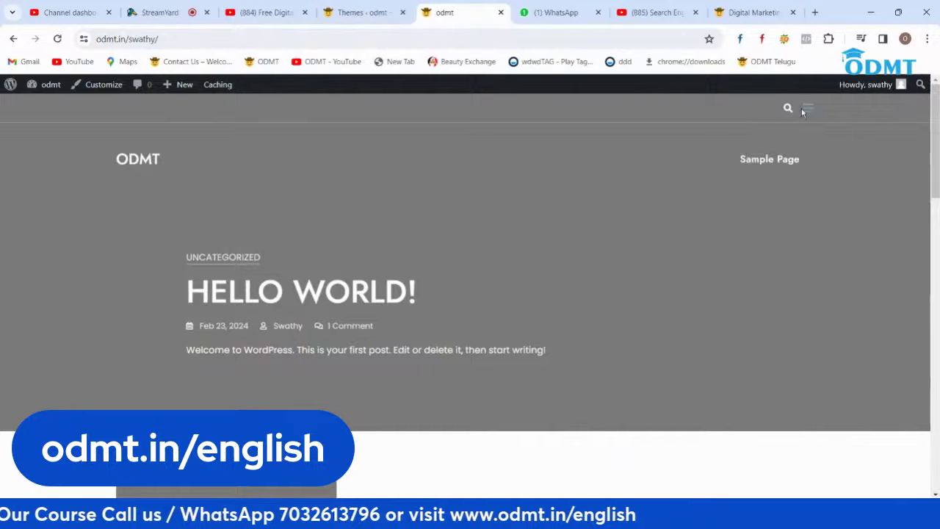
left_click(807, 107)
left_click(907, 95)
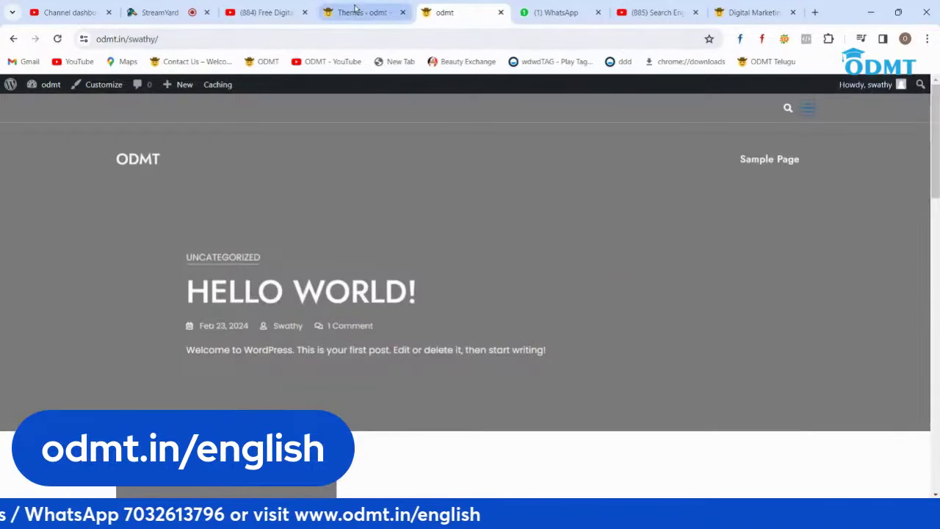
left_click(364, 12)
left_click(319, 376)
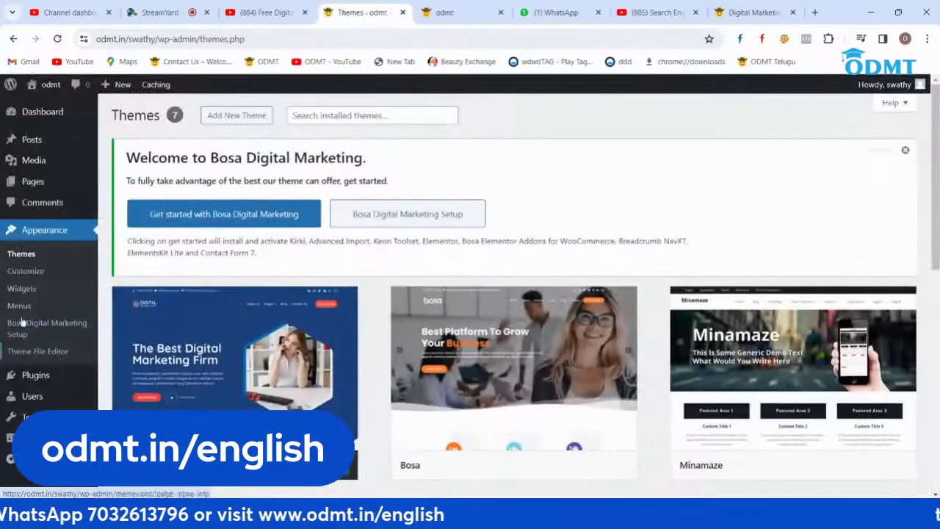
Step: Open the theme directory and filter it to block themes only
scroll(516, 386, "down", 4)
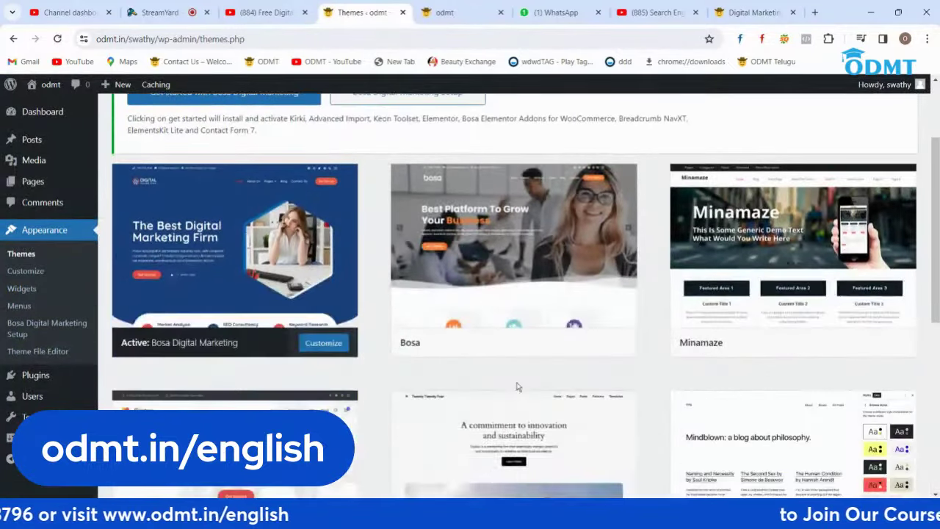
scroll(516, 386, "up", 5)
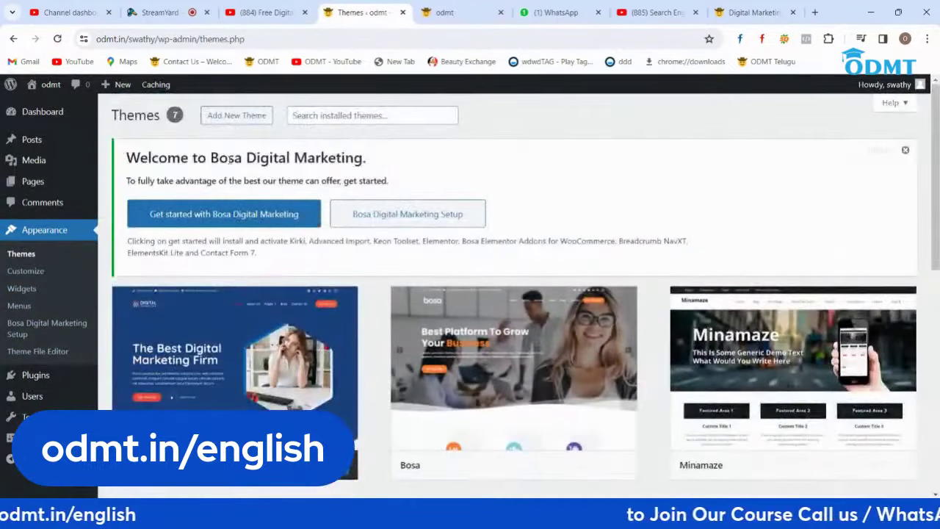
left_click(237, 115)
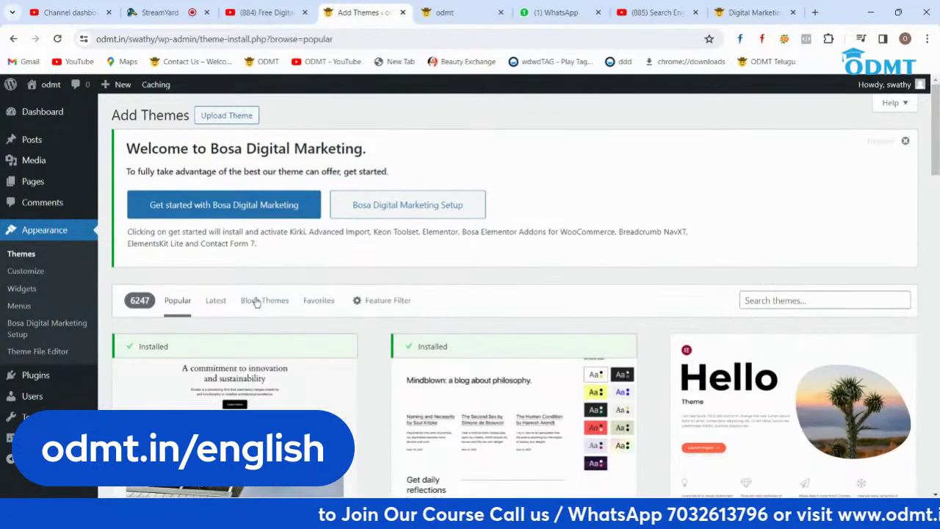
left_click(265, 304)
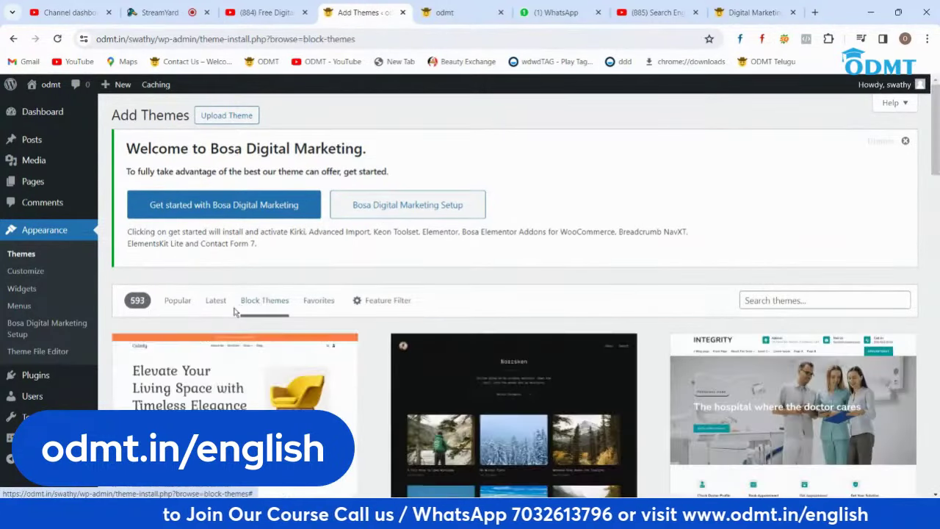
Step: Find Yoga Master among the block themes, install it and activate it
scroll(403, 231, "down", 2)
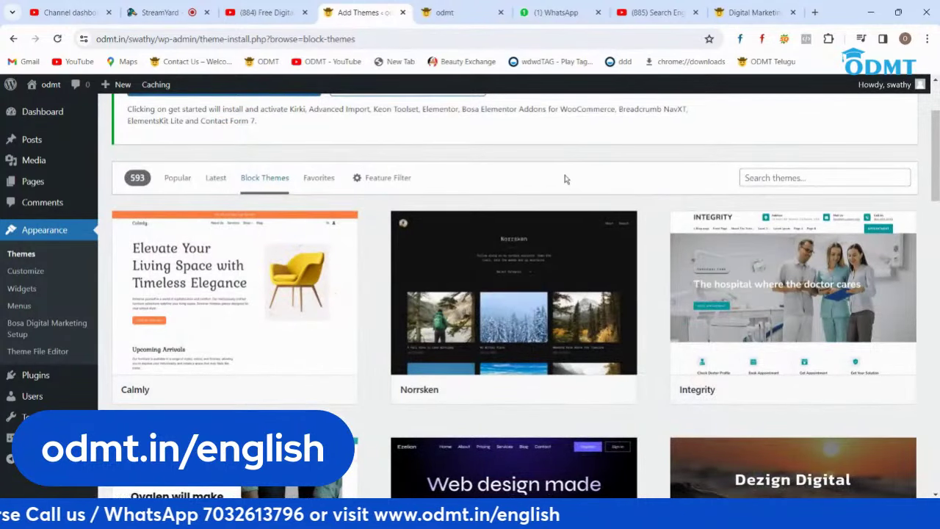
scroll(565, 179, "down", 5)
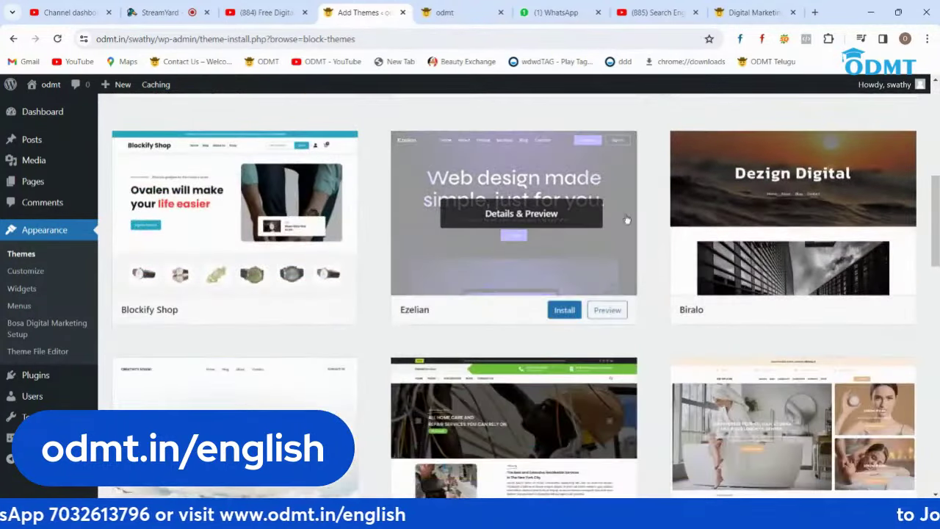
scroll(659, 281, "up", 5)
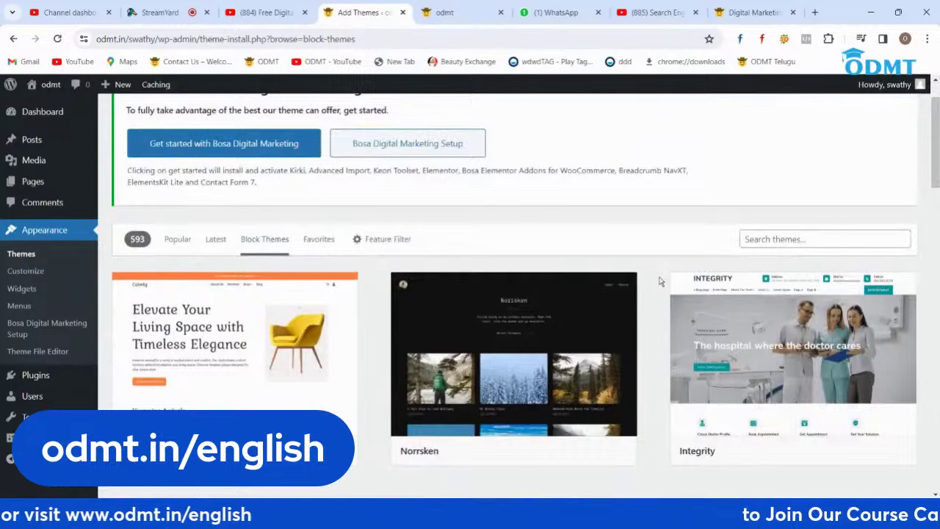
scroll(660, 282, "down", 9)
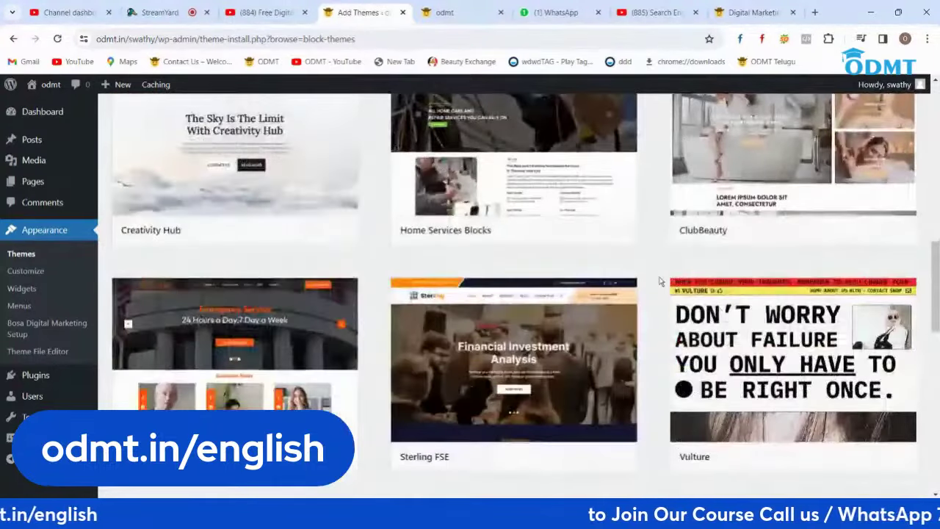
scroll(659, 281, "down", 5)
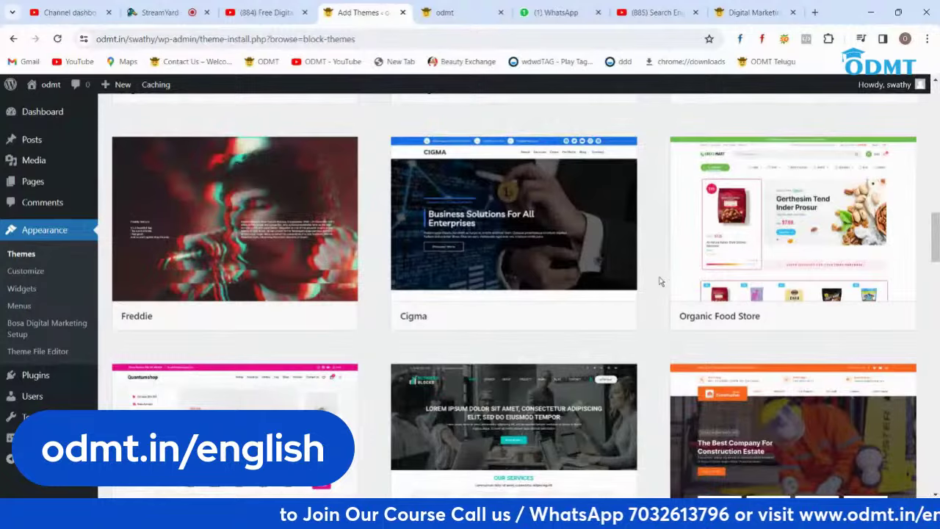
scroll(660, 281, "down", 2)
scroll(659, 281, "down", 1)
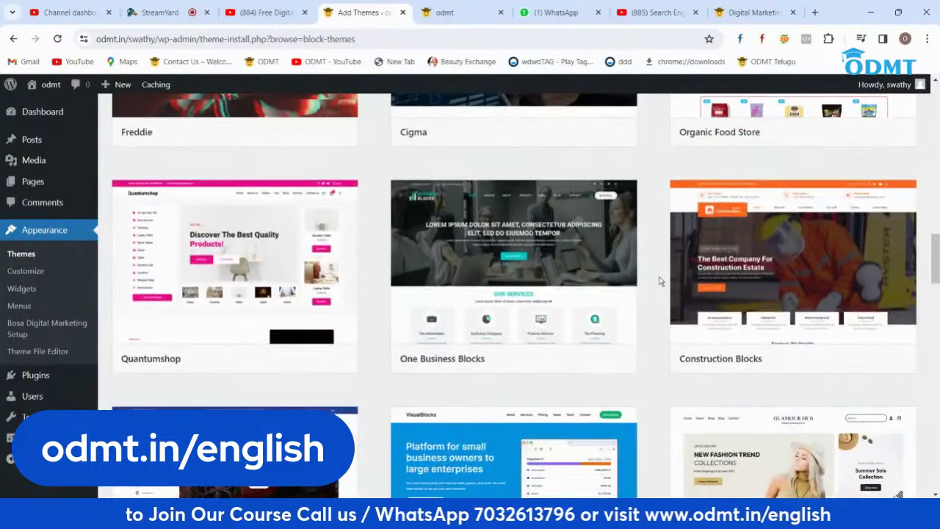
scroll(659, 281, "down", 4)
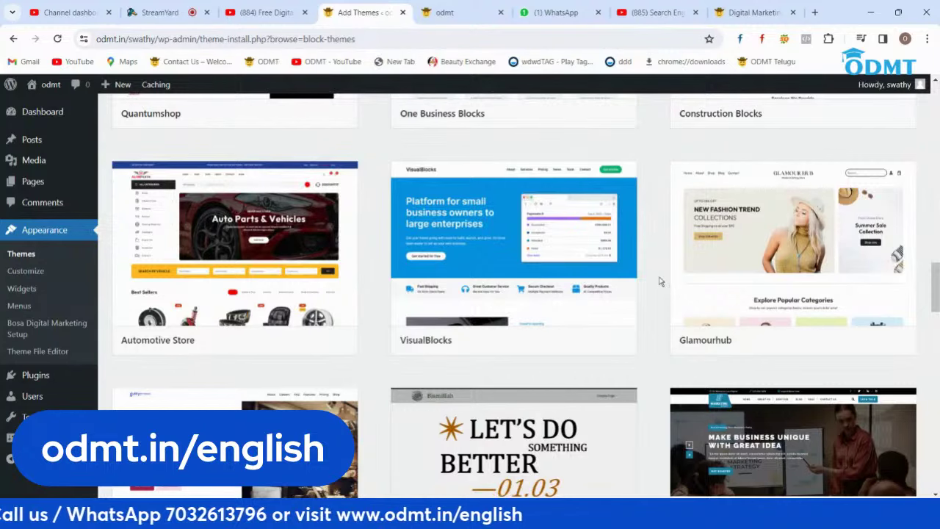
scroll(617, 261, "down", 2)
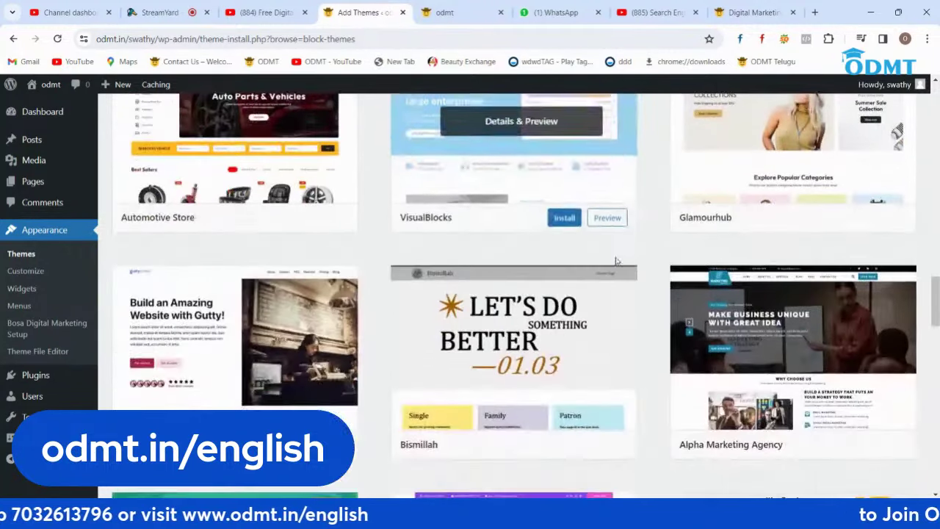
scroll(638, 241, "down", 4)
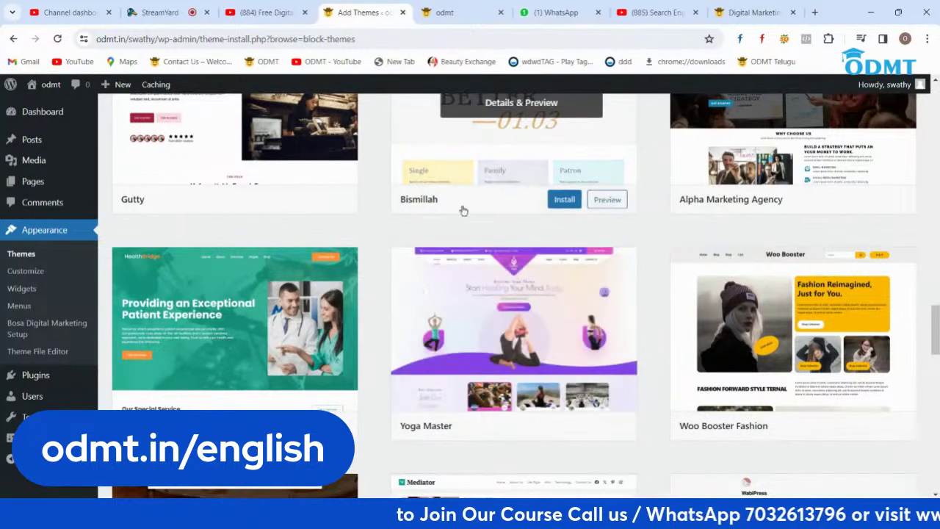
left_click(564, 426)
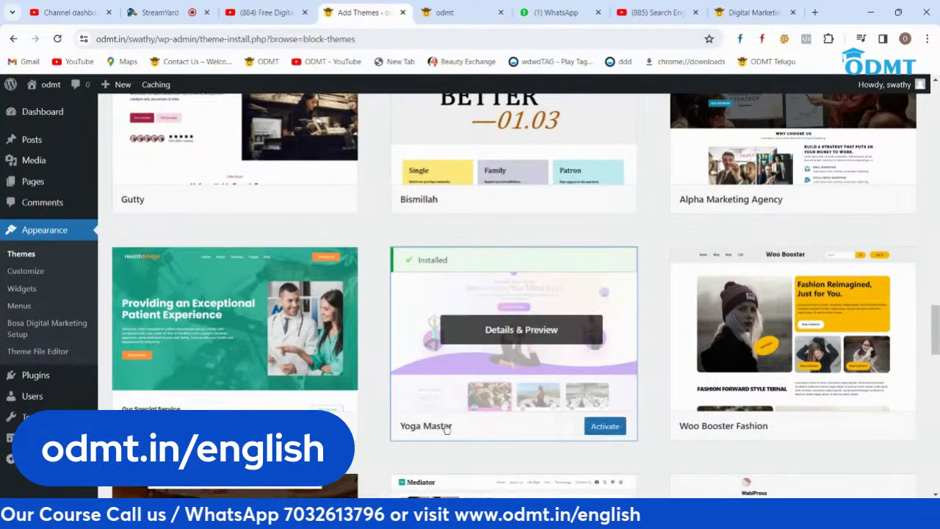
left_click(606, 432)
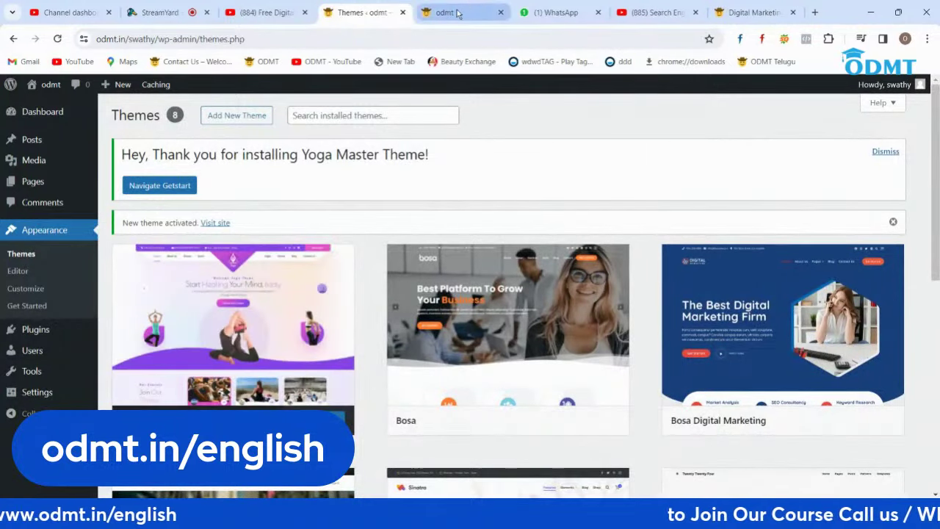
left_click(459, 12)
left_click(60, 38)
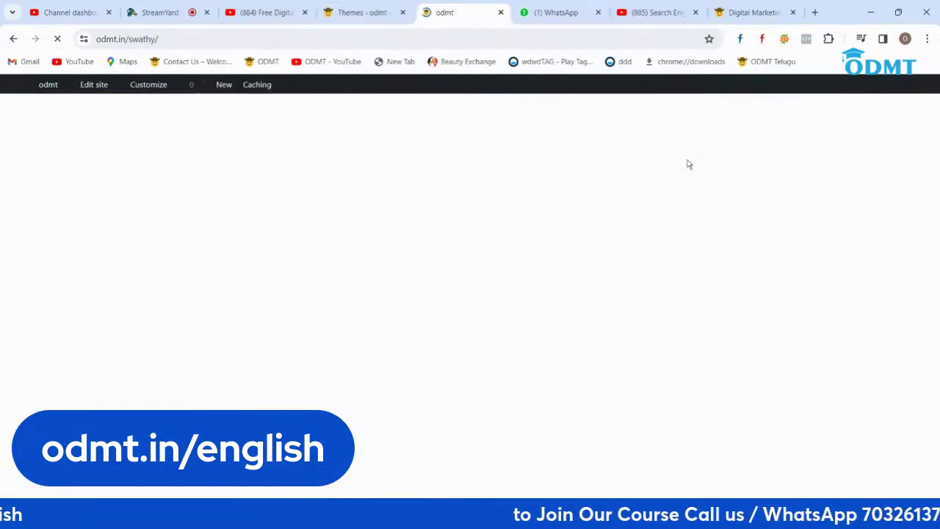
scroll(636, 297, "down", 6)
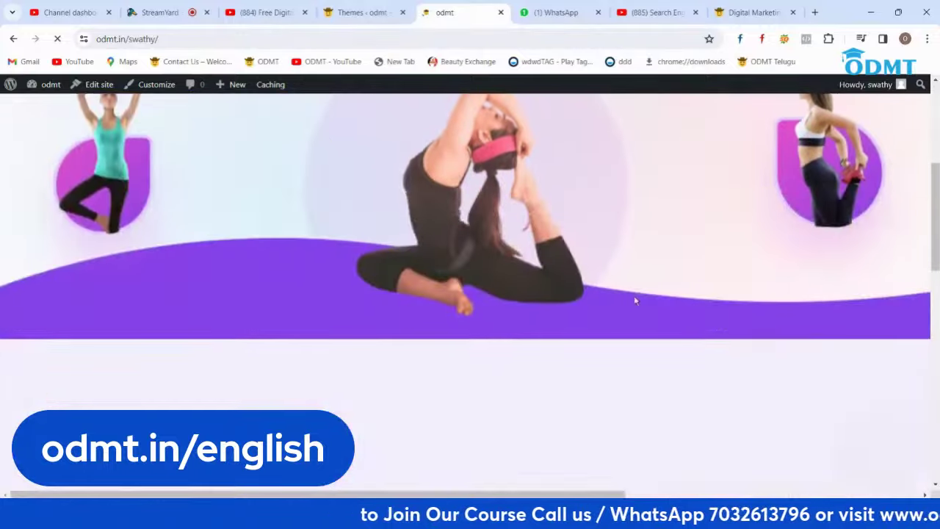
scroll(640, 294, "down", 10)
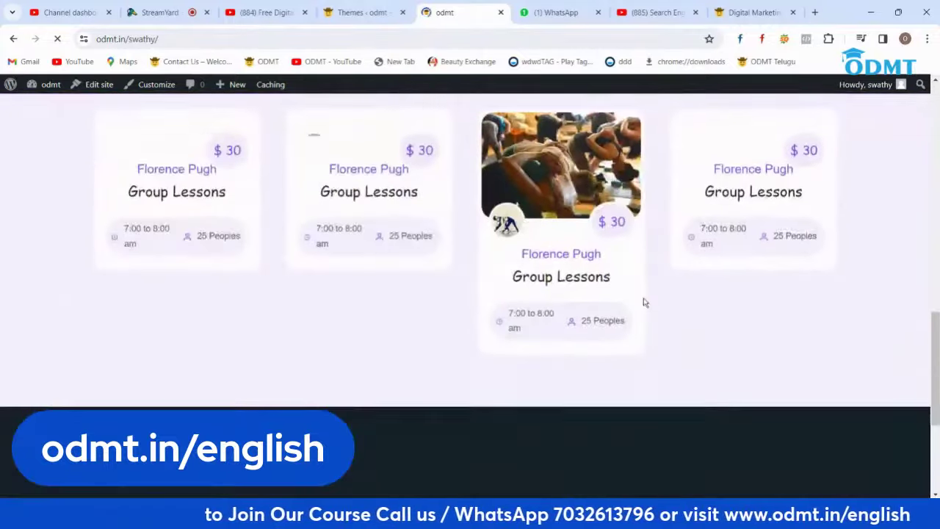
scroll(662, 310, "up", 15)
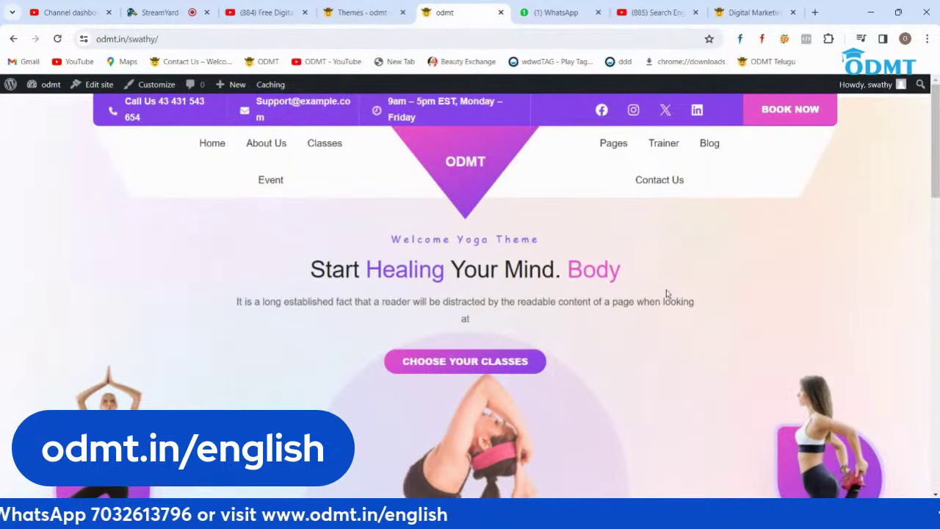
scroll(815, 272, "down", 8)
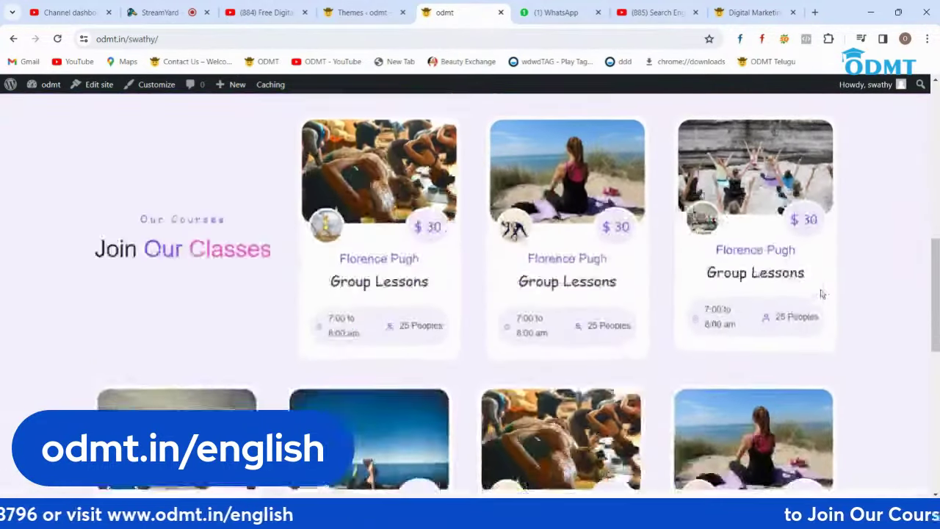
scroll(823, 289, "down", 2)
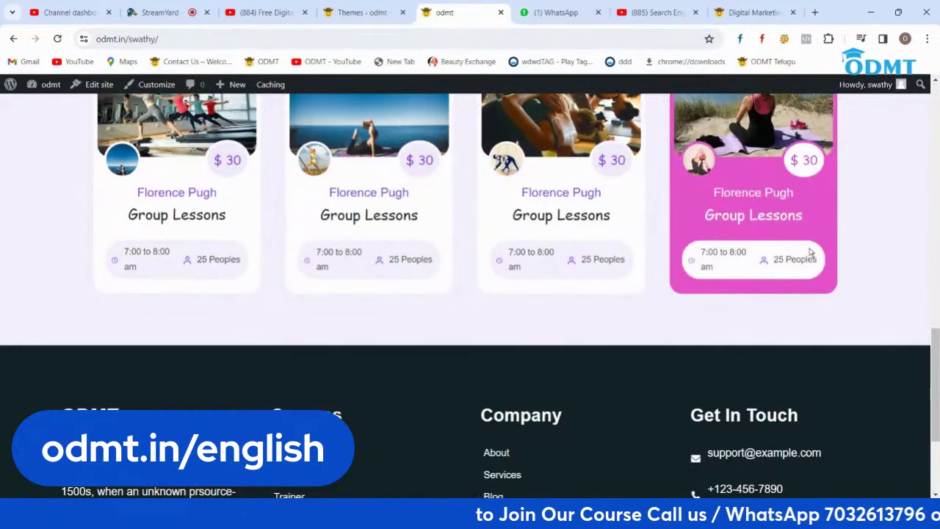
scroll(511, 399, "down", 2)
scroll(511, 399, "up", 10)
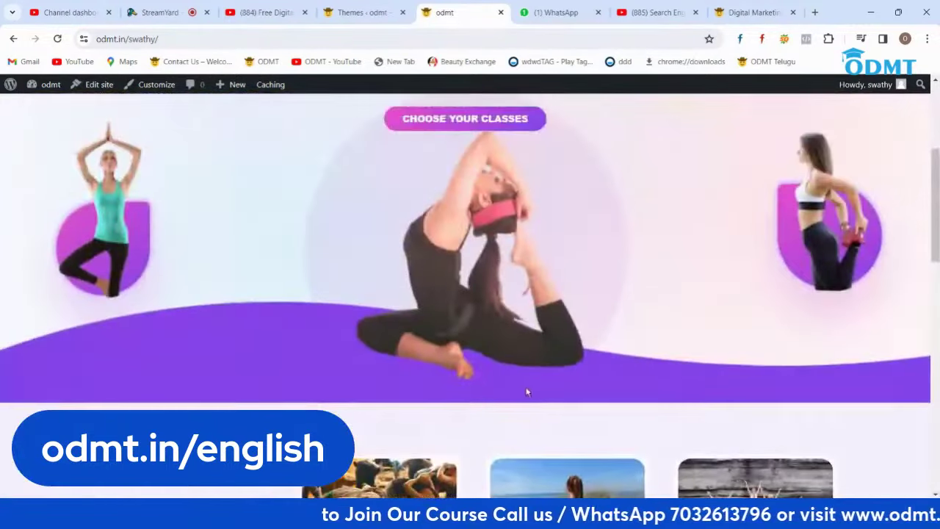
scroll(579, 342, "up", 2)
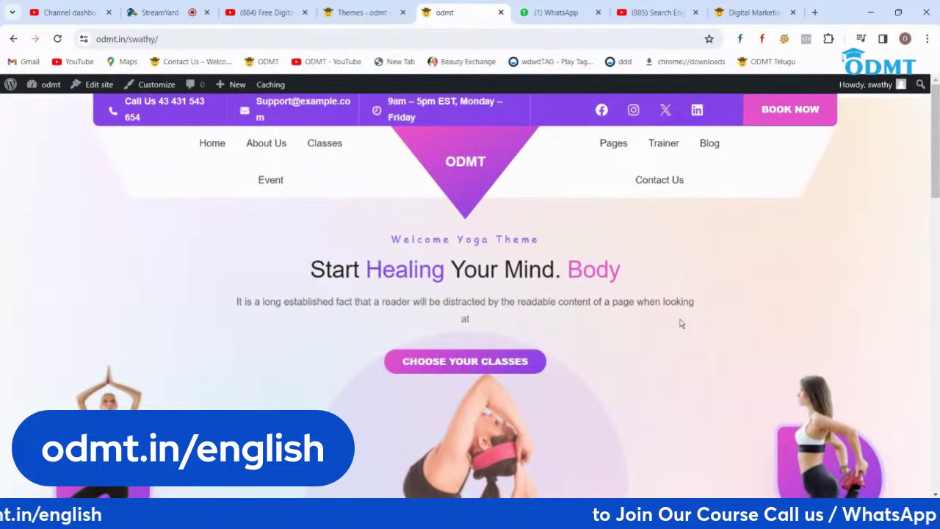
scroll(730, 258, "down", 7)
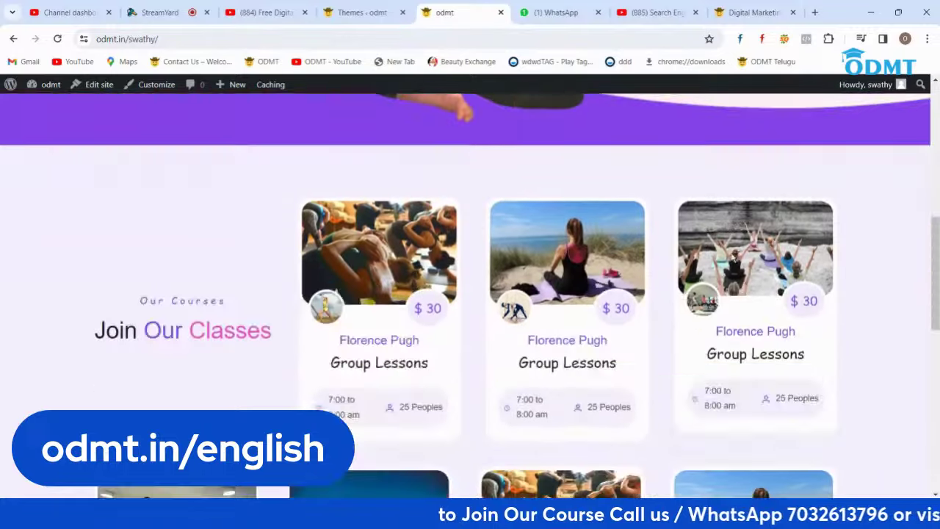
scroll(668, 310, "down", 10)
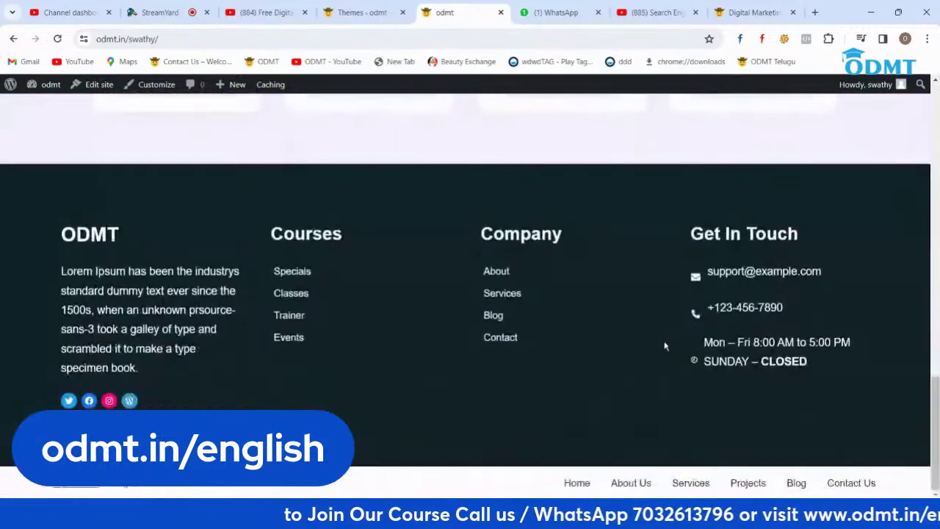
scroll(664, 345, "up", 2)
scroll(665, 346, "up", 15)
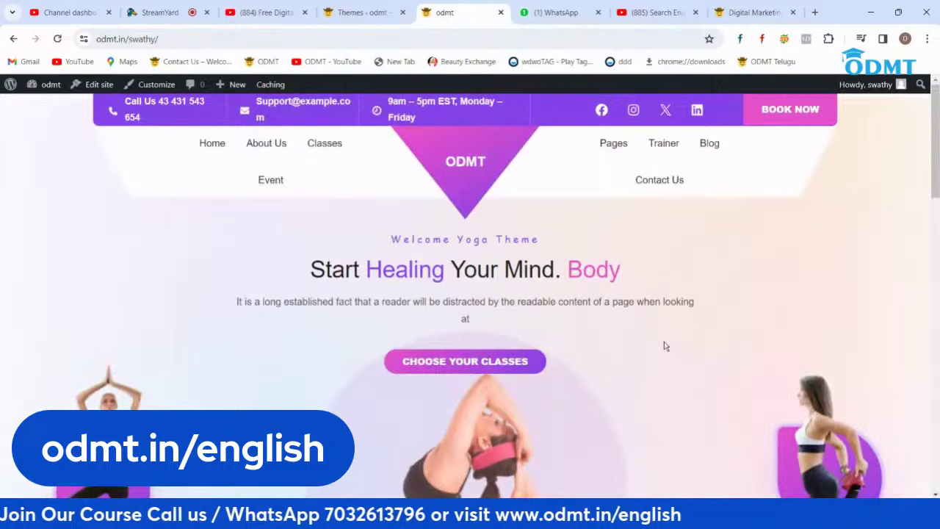
left_click(377, 14)
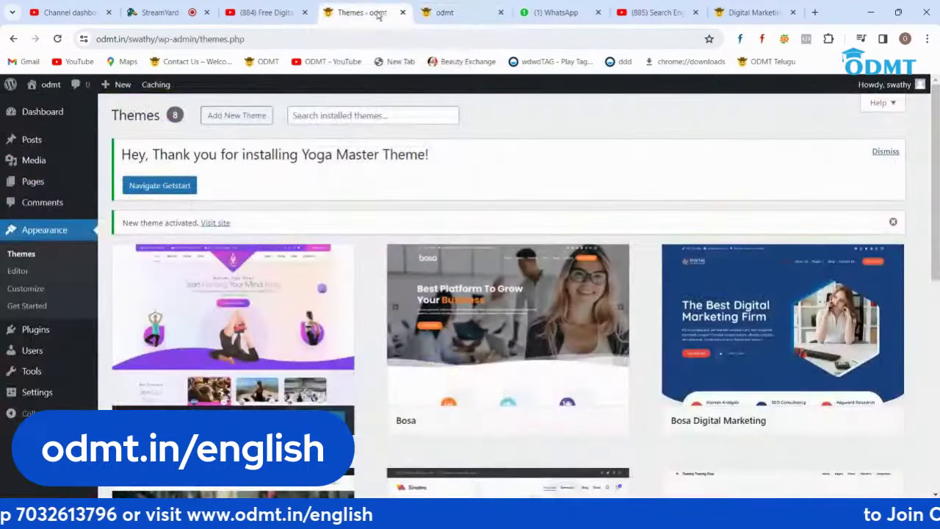
left_click(465, 14)
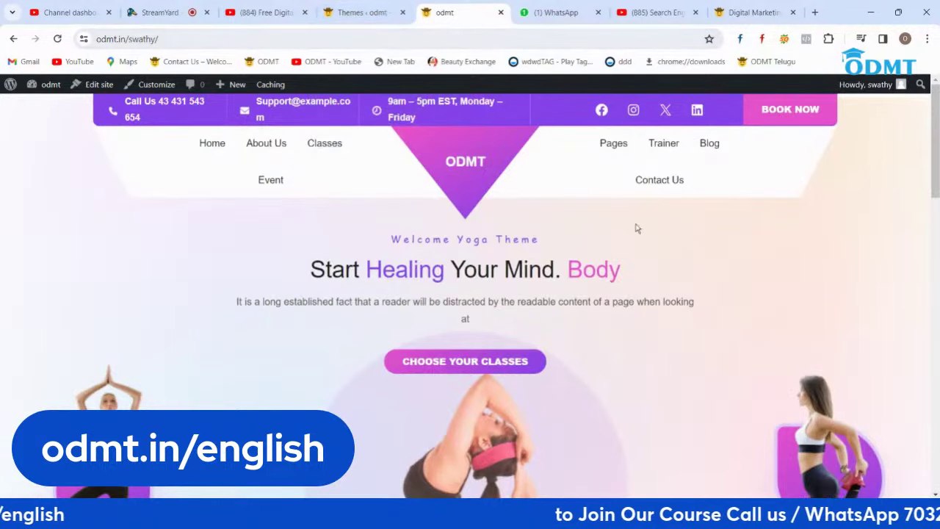
scroll(747, 274, "down", 4)
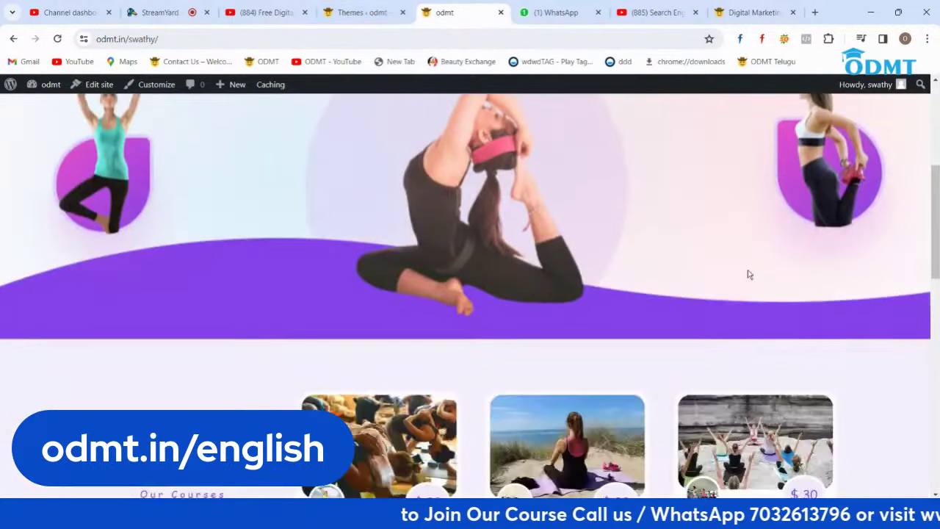
scroll(747, 274, "down", 7)
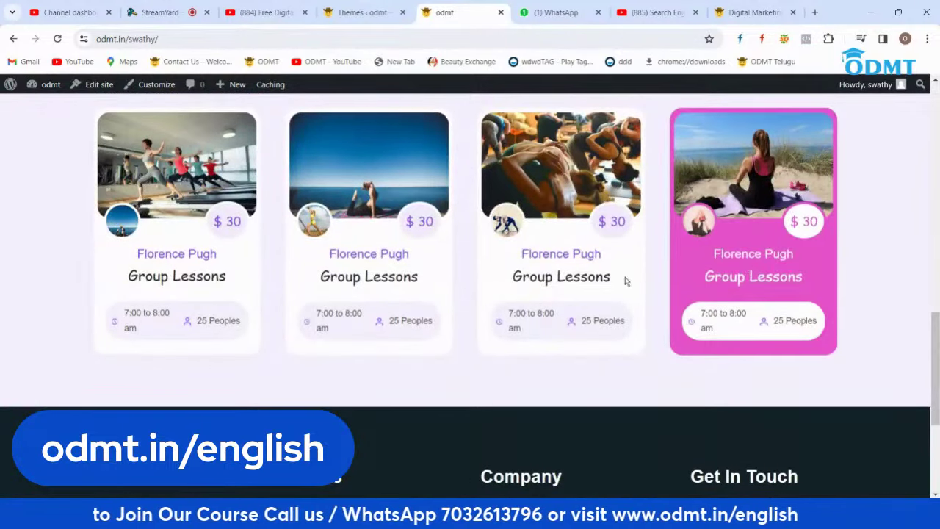
left_click(361, 13)
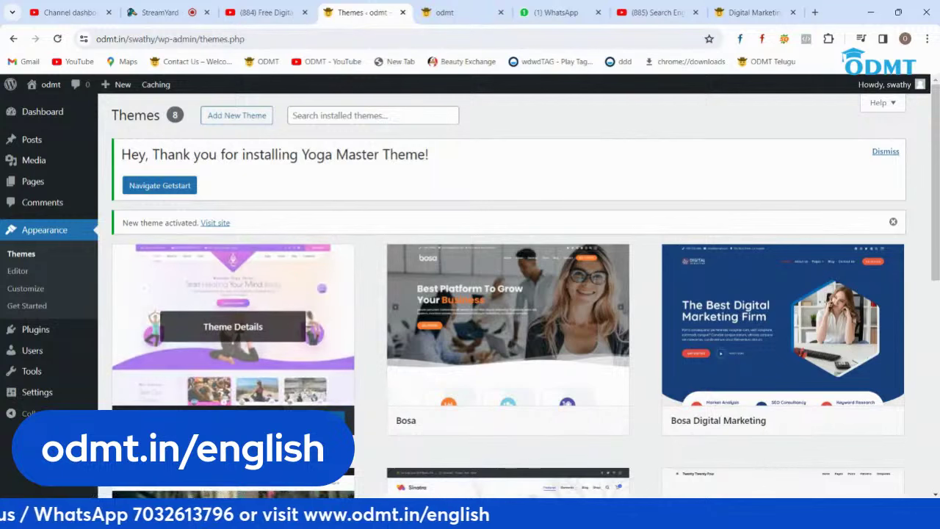
Step: Open the Yoga Master Front Page template in the Site Editor, dismissing the tip and welcome guide
left_click(337, 413)
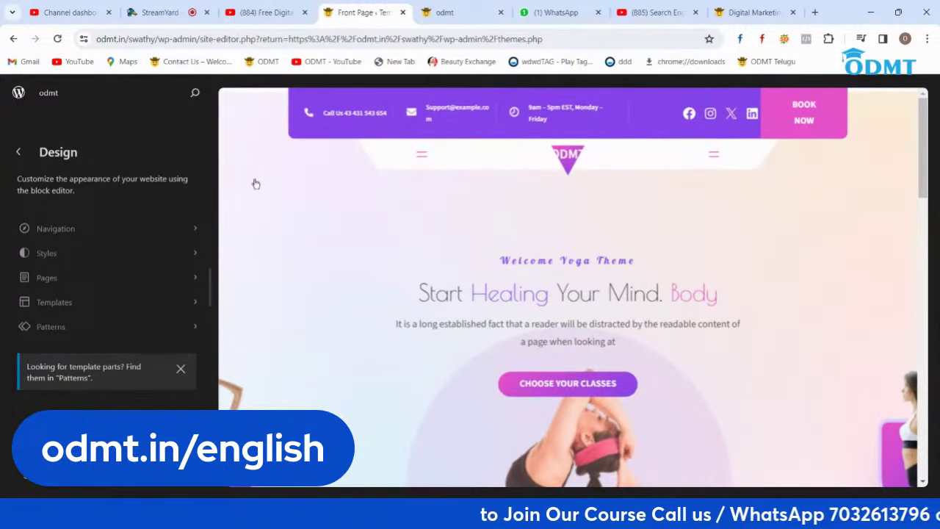
left_click(180, 369)
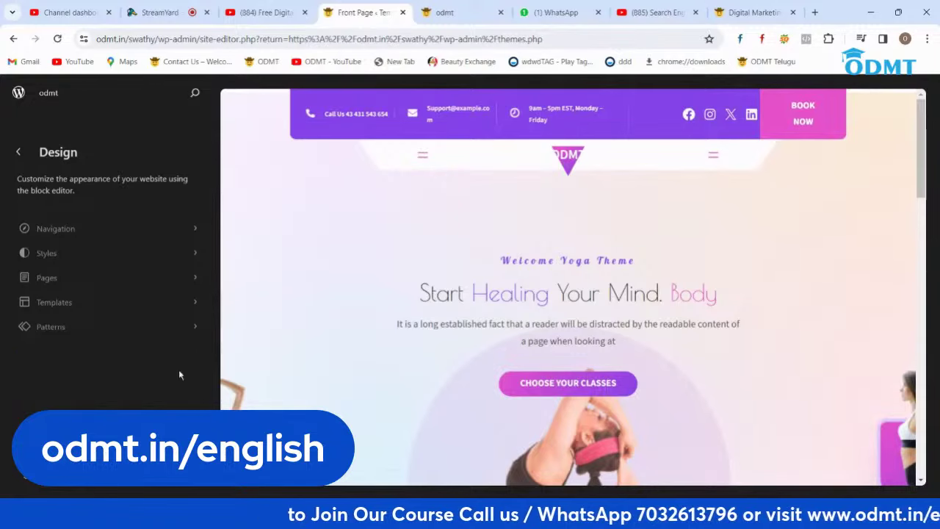
left_click(547, 263)
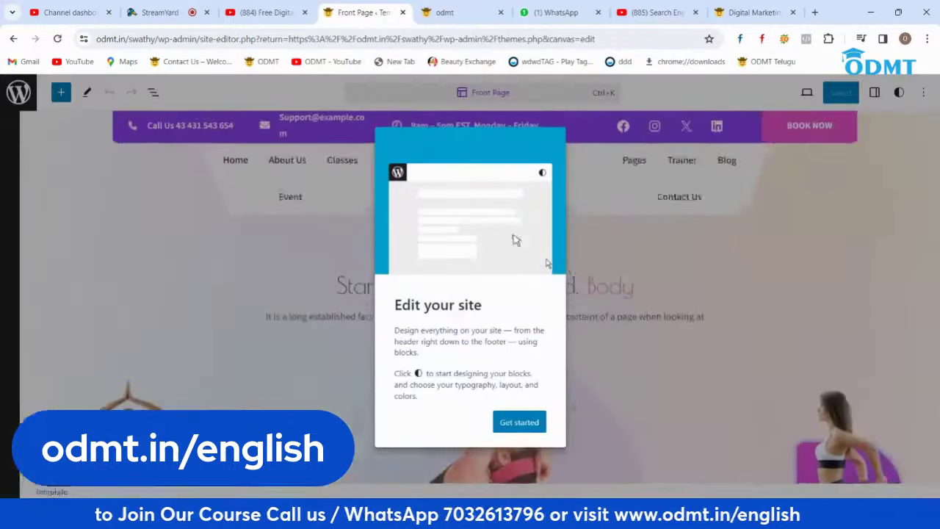
left_click(518, 422)
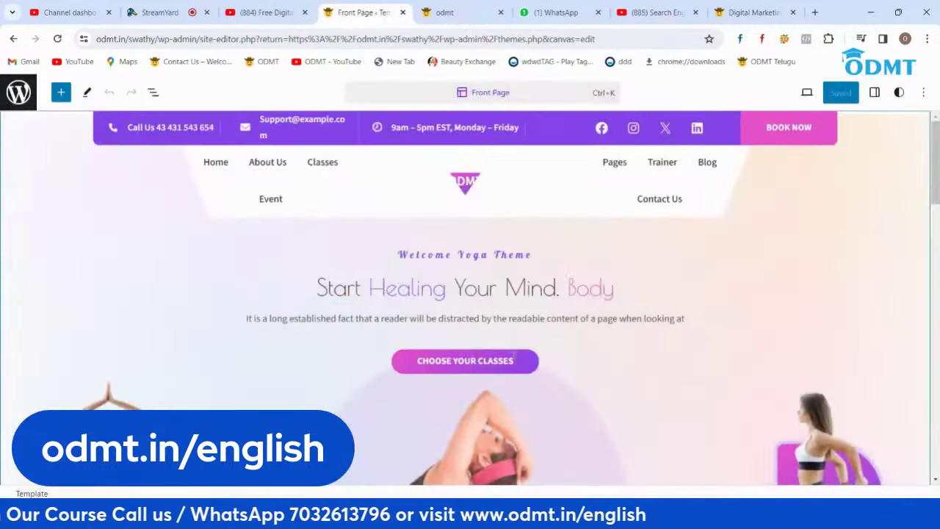
Step: Select the 'Start Healing Your Mind' hero heading for editing
triple_click(473, 292)
left_click(371, 288)
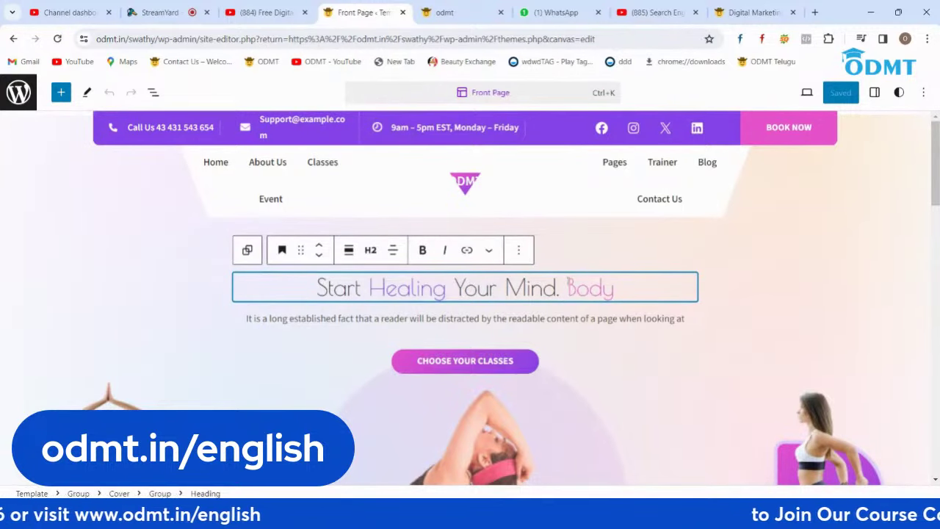
scroll(566, 285, "down", 2)
Step: Change the hero button label to 'LEARN DIGITAL MARKETING'
left_click(470, 242)
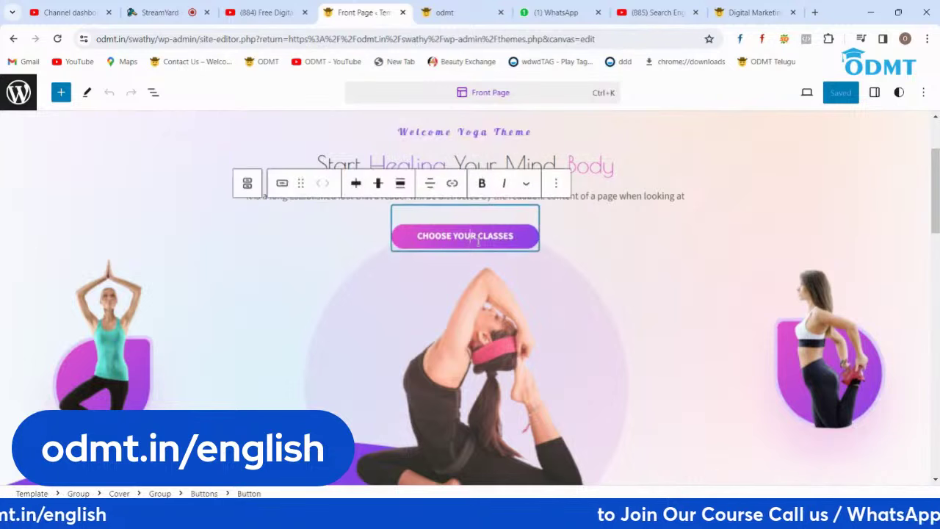
key("BackSpace")
key("BackSpace")
key("BackSpace")
key("BackSpace")
key("BackSpace")
key("BackSpace")
key("BackSpace")
key("BackSpace")
key("BackSpace")
key("BackSpace")
key("BackSpace")
key("BackSpace")
key("BackSpace")
key("BackSpace")
key("BackSpace")
key("BackSpace")
key("BackSpace")
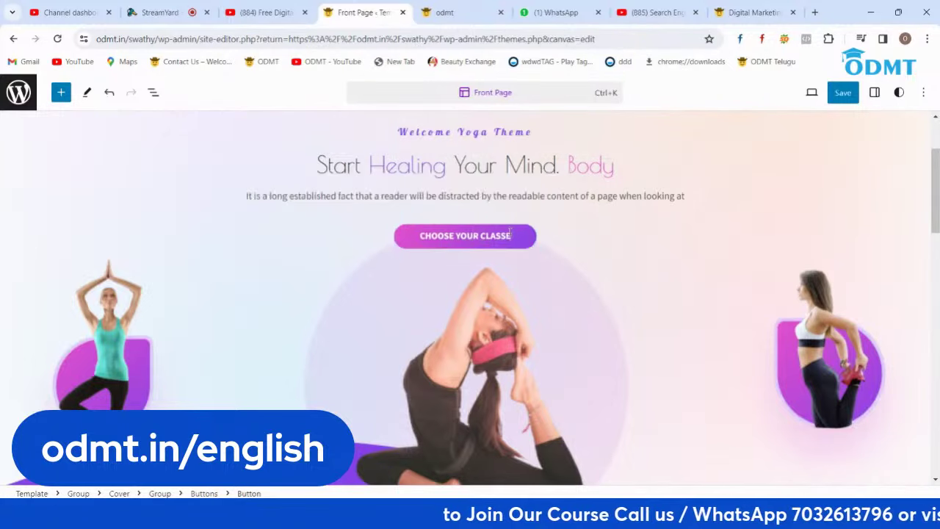
key("BackSpace")
key("BackSpace")
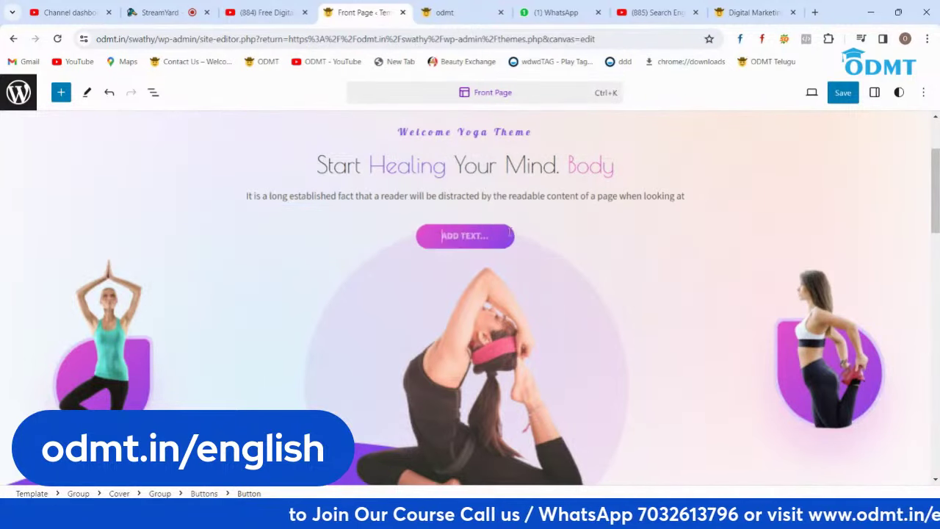
type("LEARN DIGI")
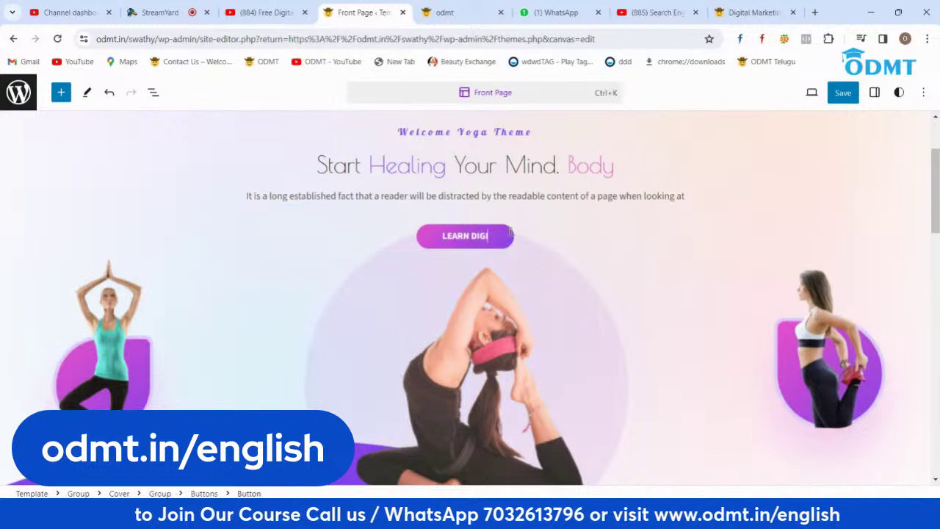
type("TAL MARKETING")
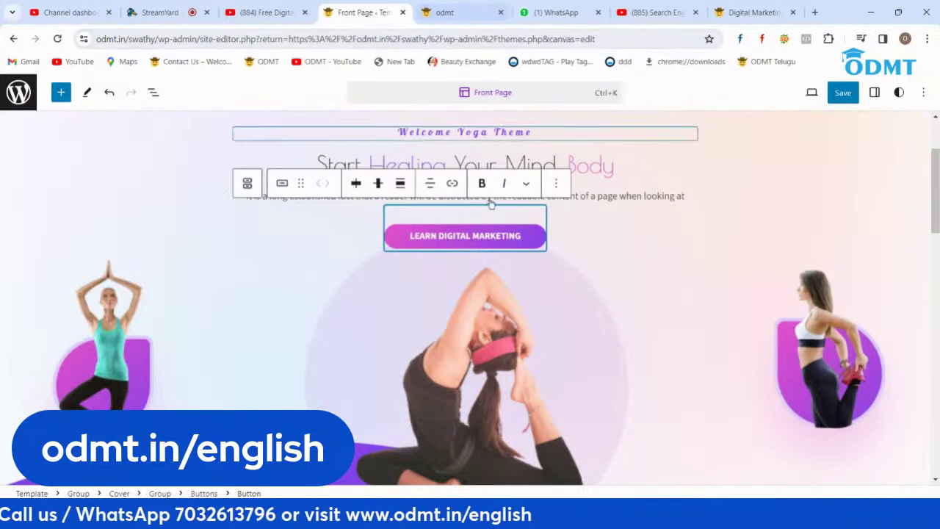
Step: Replace the hero heading text with a person's name
triple_click(589, 165)
left_click(589, 165)
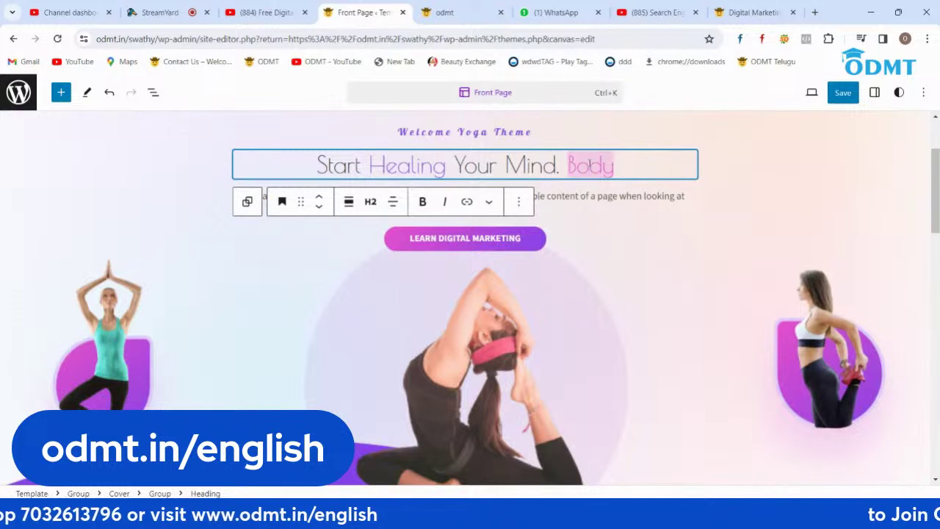
triple_click(589, 165)
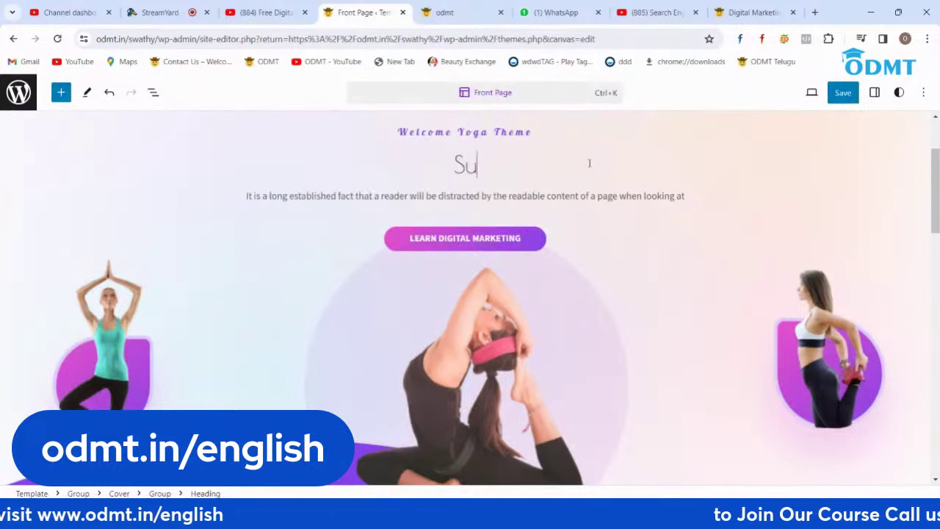
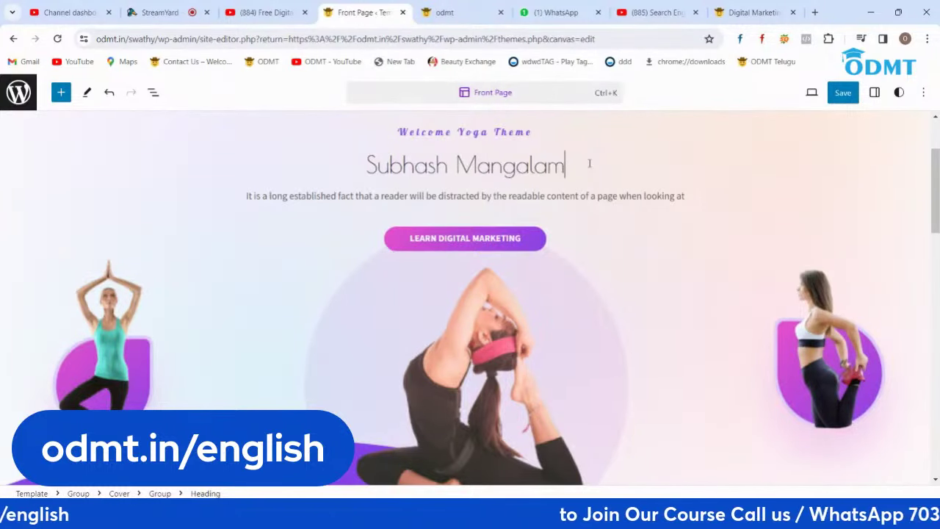
Step: Undo the heading and button edits and select the hero cover section
key("ctrl+z")
key("ctrl+z")
scroll(590, 166, "down", 1)
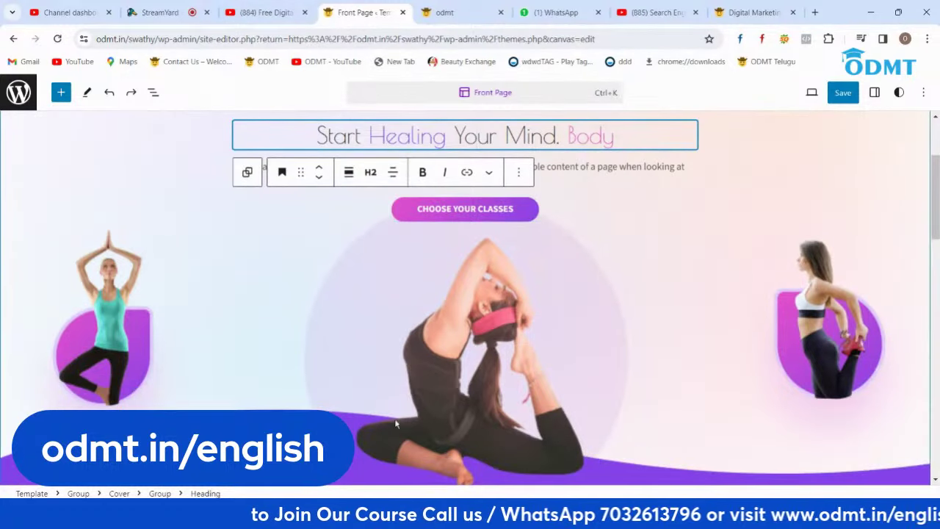
left_click(453, 383)
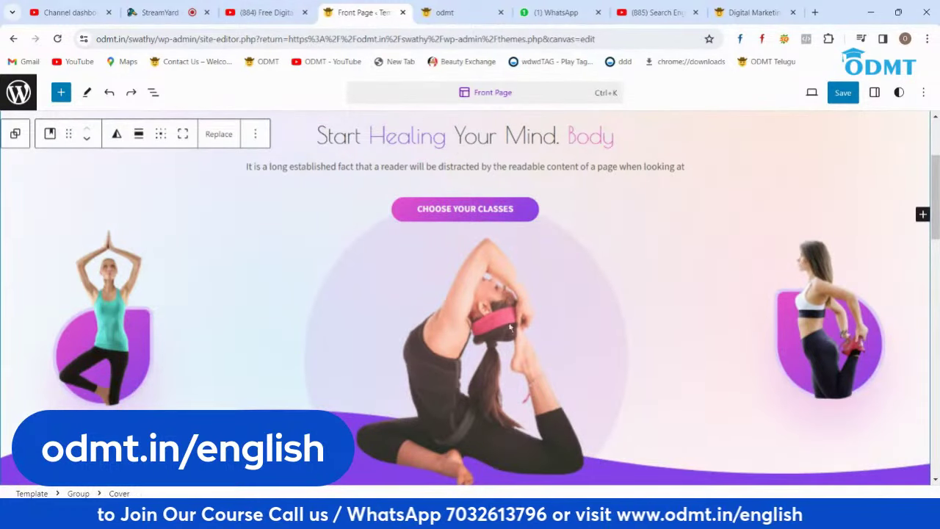
Step: Transform the first course card's image block into a gallery
scroll(510, 328, "down", 5)
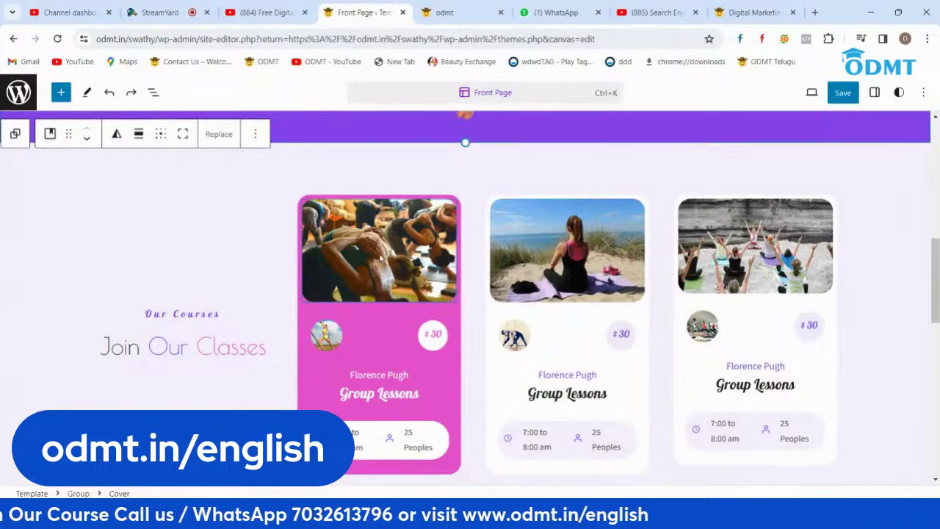
left_click(379, 249)
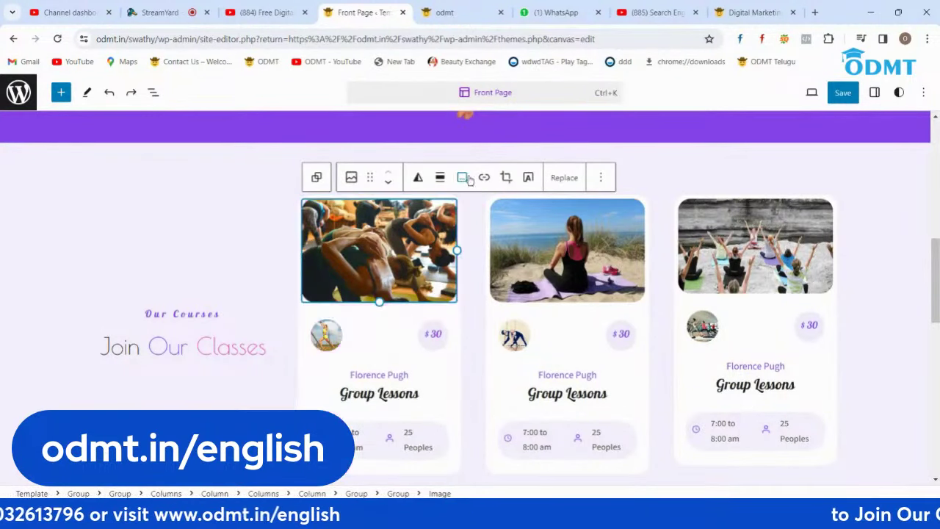
left_click(351, 179)
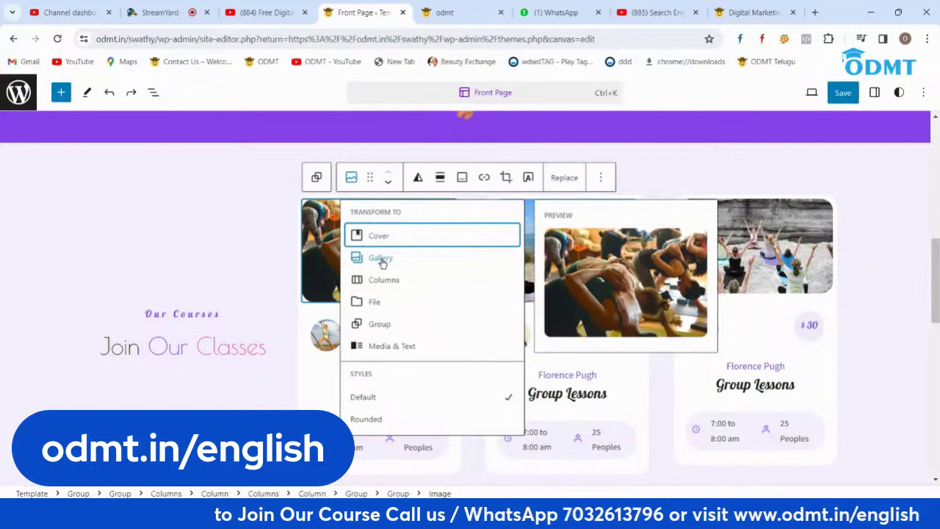
left_click(380, 258)
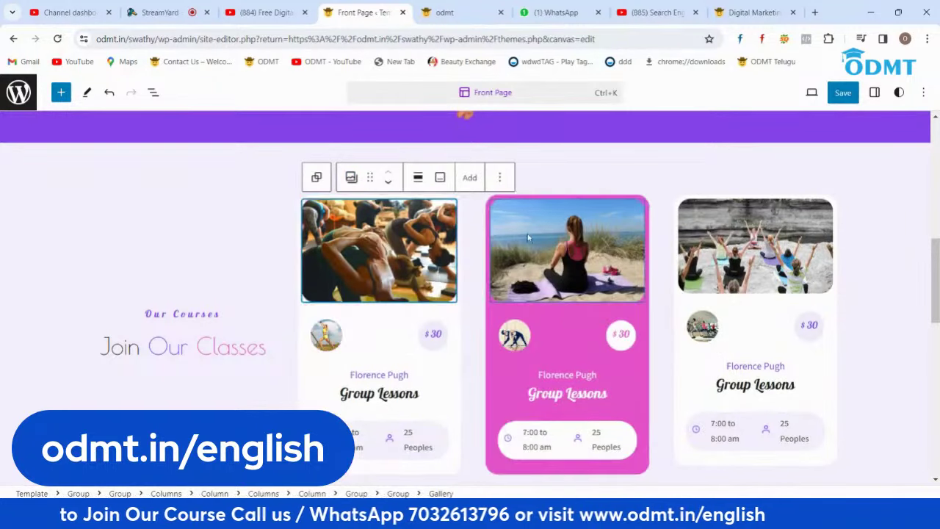
left_click(559, 249)
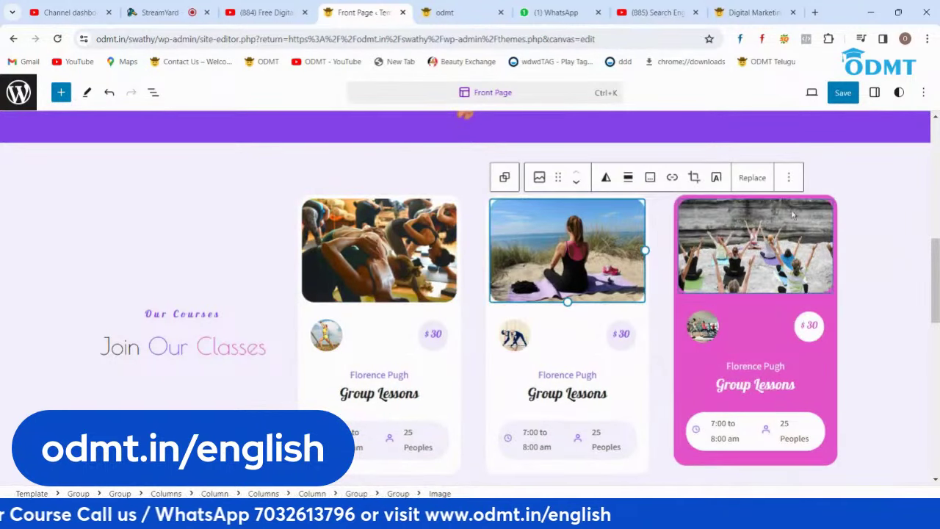
Step: Replace the gallery's image with a photo of a man holding a mug, uploaded from Downloads
left_click(343, 261)
left_click(549, 177)
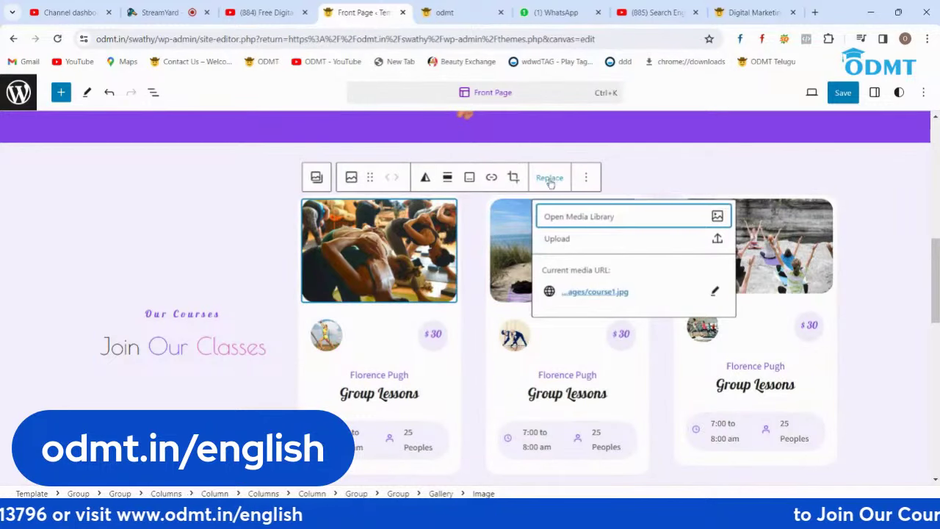
left_click(556, 238)
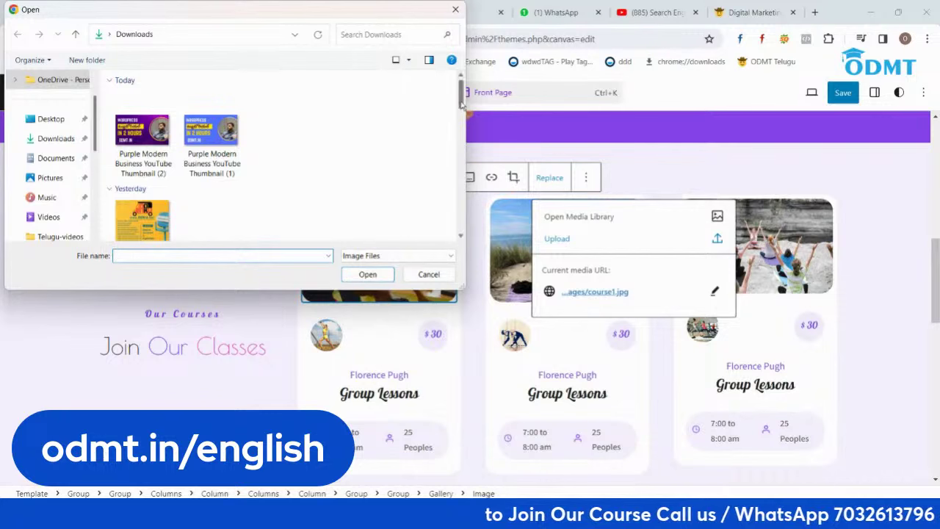
scroll(460, 143, "down", 5)
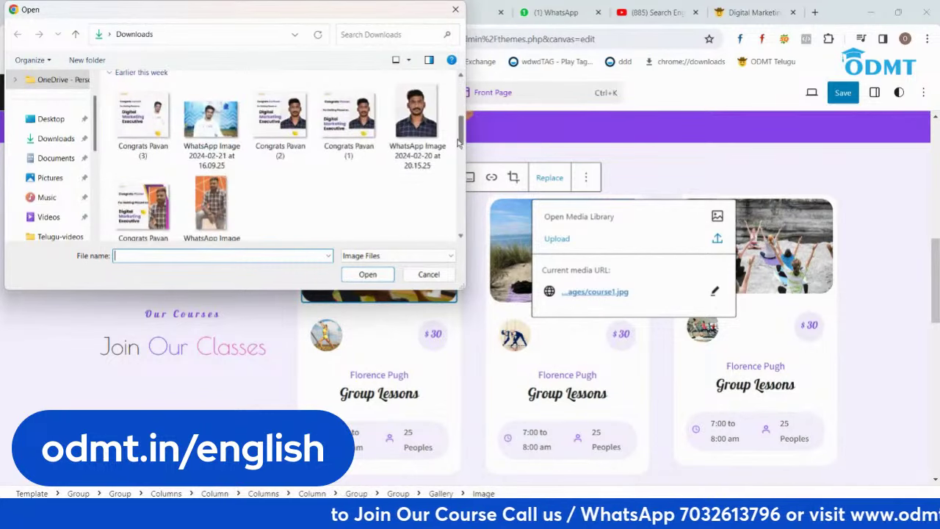
scroll(459, 143, "down", 5)
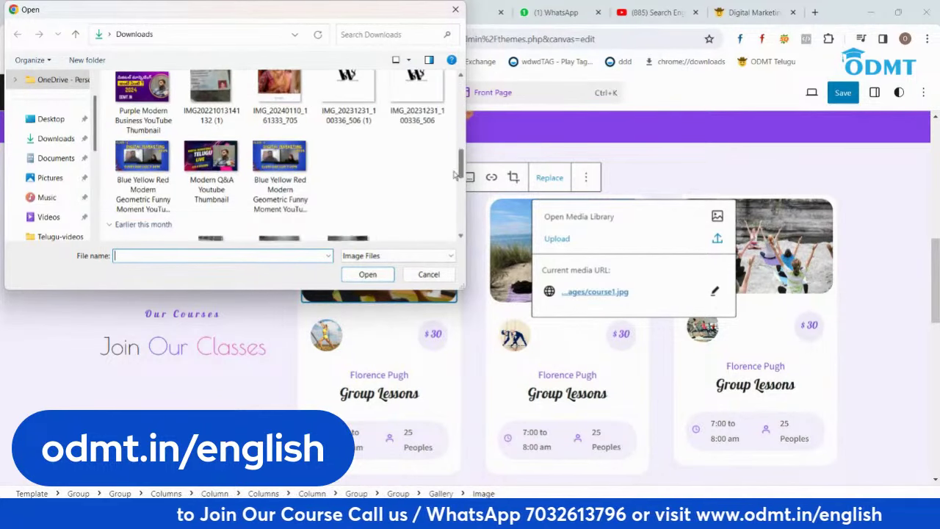
left_click_drag(455, 174, 455, 212)
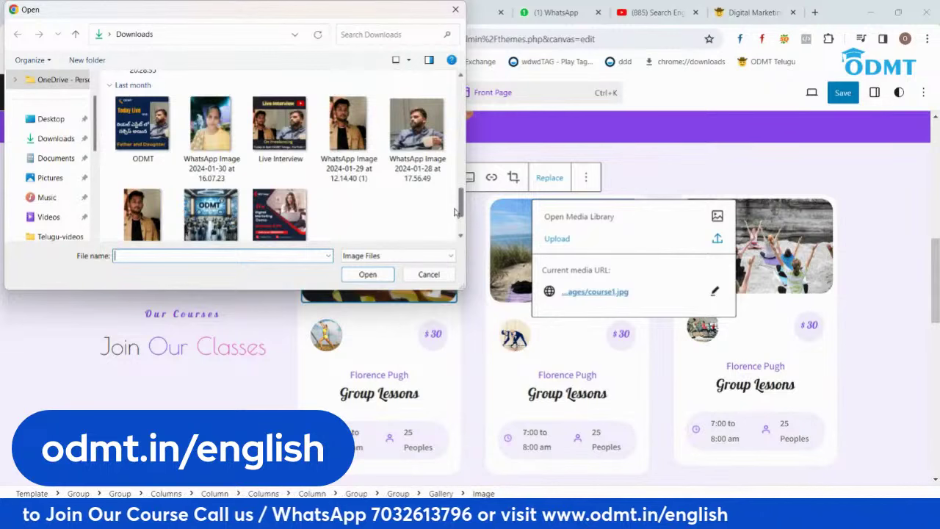
left_click(406, 123)
left_click(367, 274)
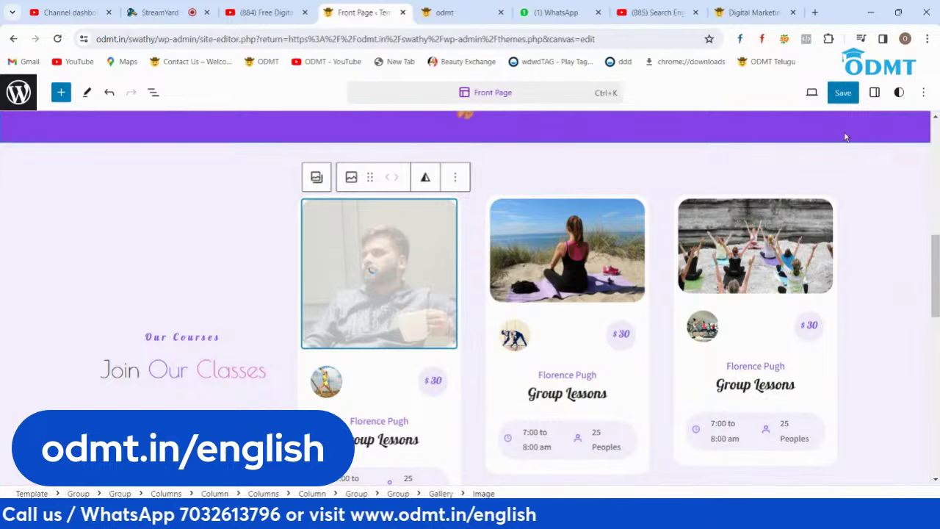
Step: Save the Front Page template changes, confirming twice, and bring up the live odmt.in tab
left_click(842, 92)
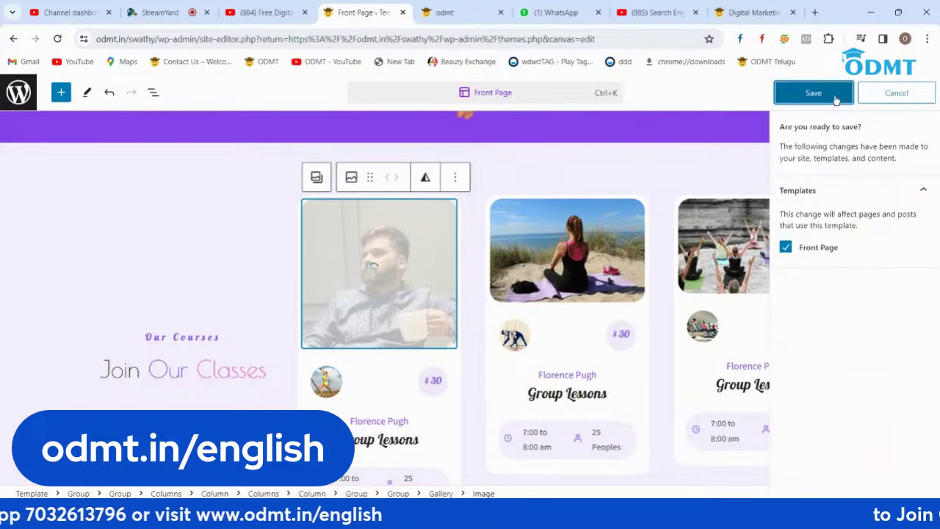
left_click(837, 95)
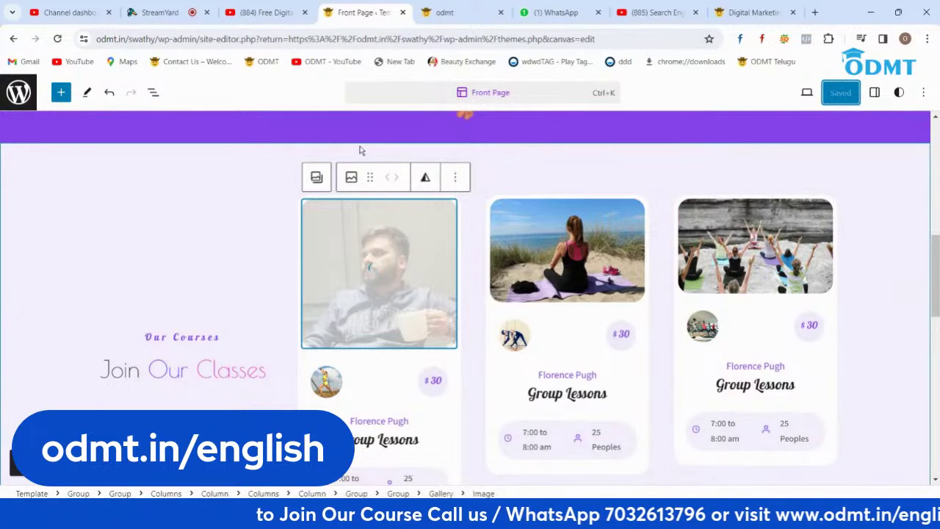
scroll(913, 294, "down", 5)
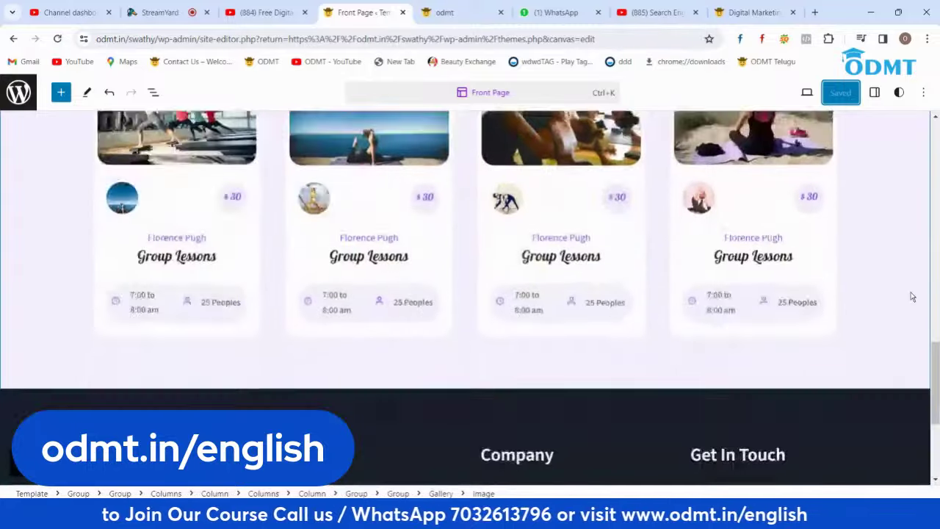
scroll(912, 295, "up", 15)
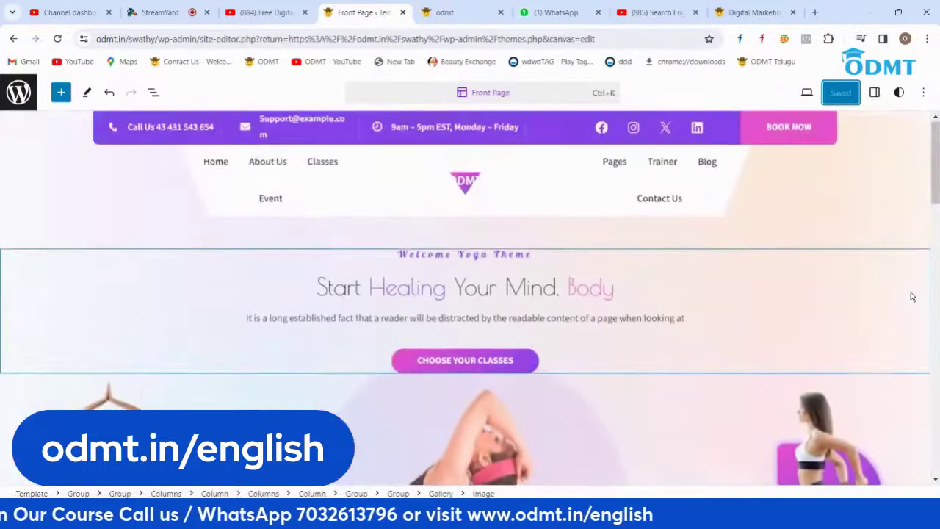
scroll(912, 295, "down", 8)
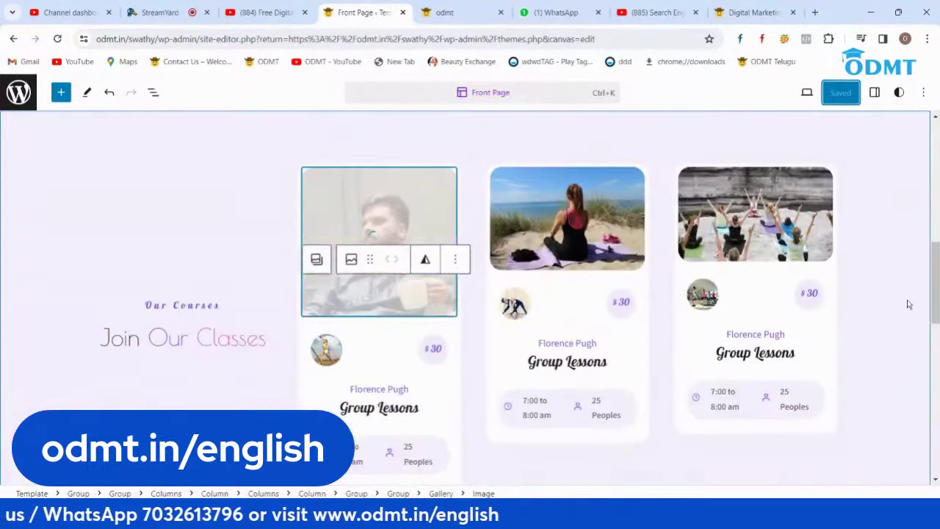
left_click(842, 92)
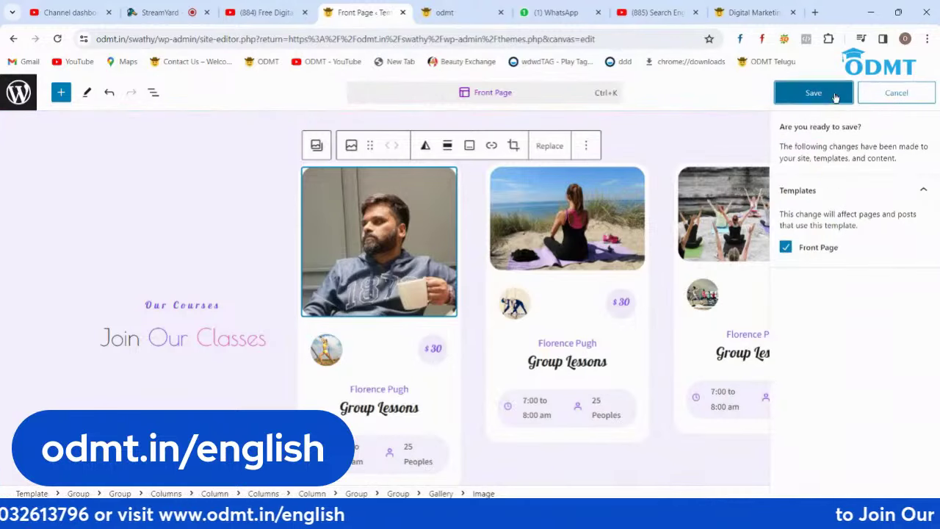
left_click(822, 99)
left_click(444, 12)
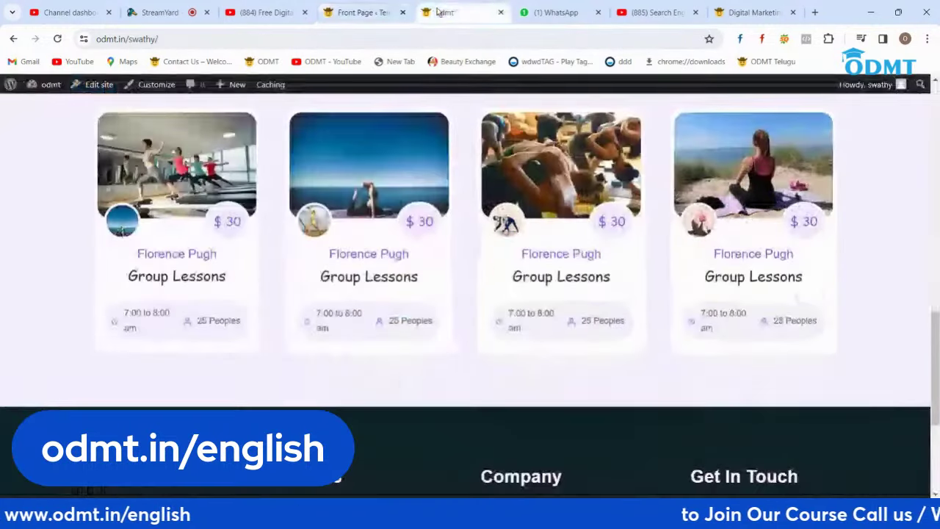
Step: Reload the live site and check the mug photo on the first course card in a narrower window
left_click(57, 39)
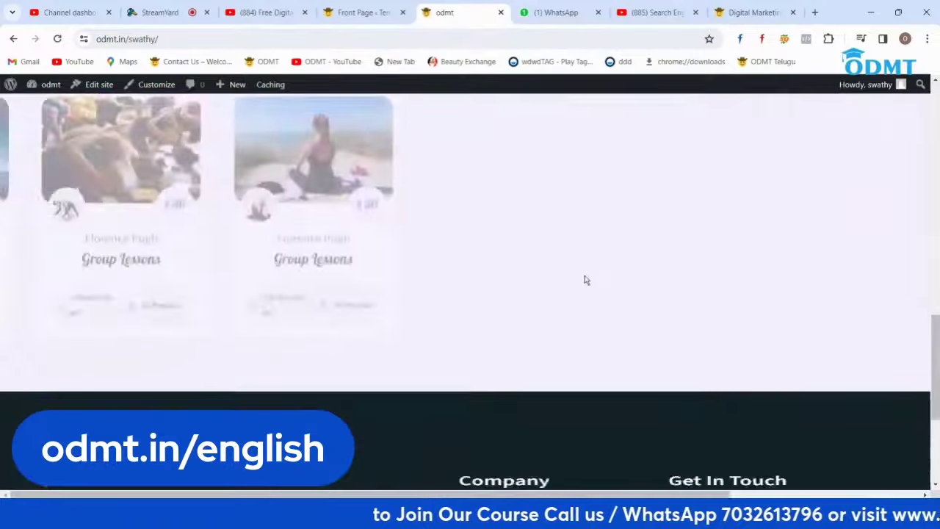
scroll(584, 280, "up", 3)
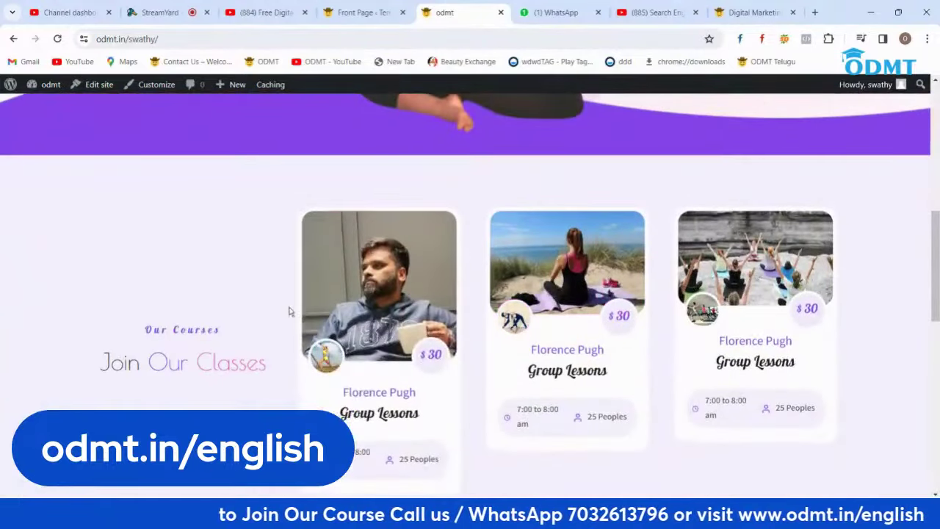
scroll(784, 279, "up", 5)
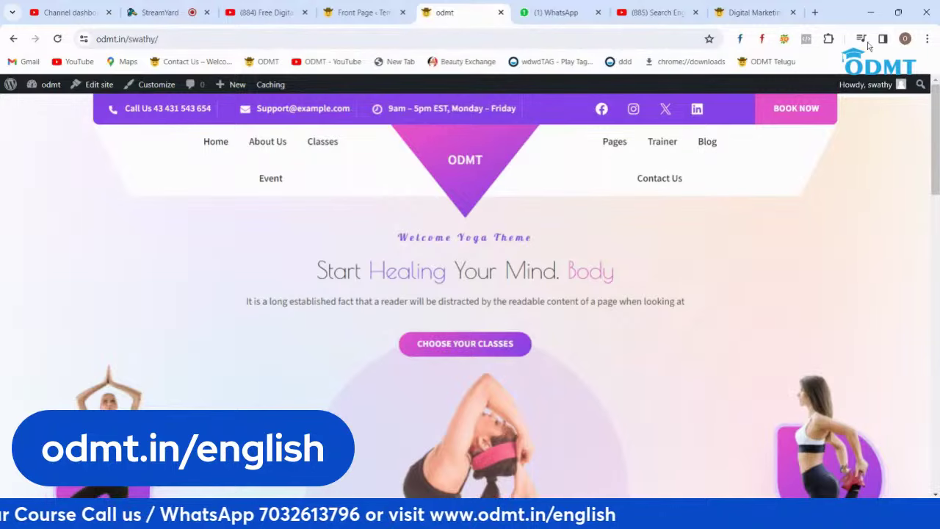
left_click(897, 12)
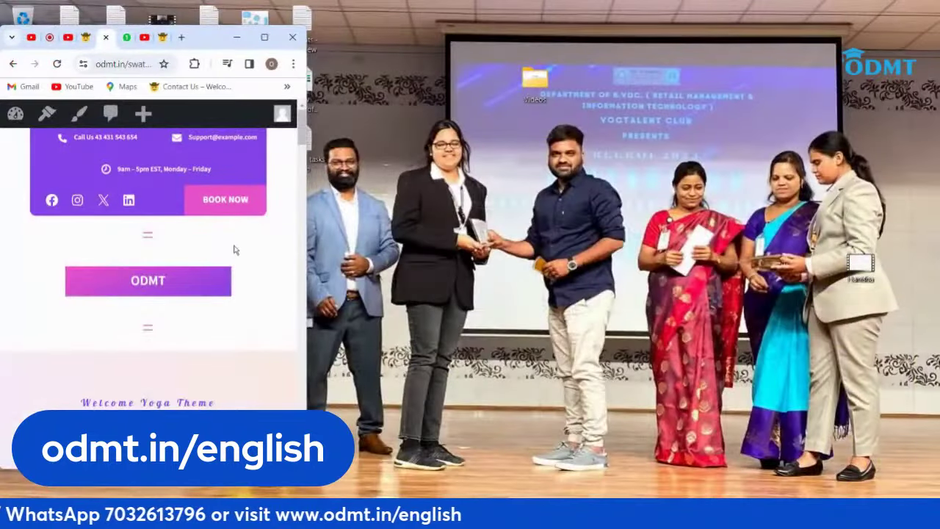
scroll(235, 248, "down", 10)
scroll(234, 249, "down", 5)
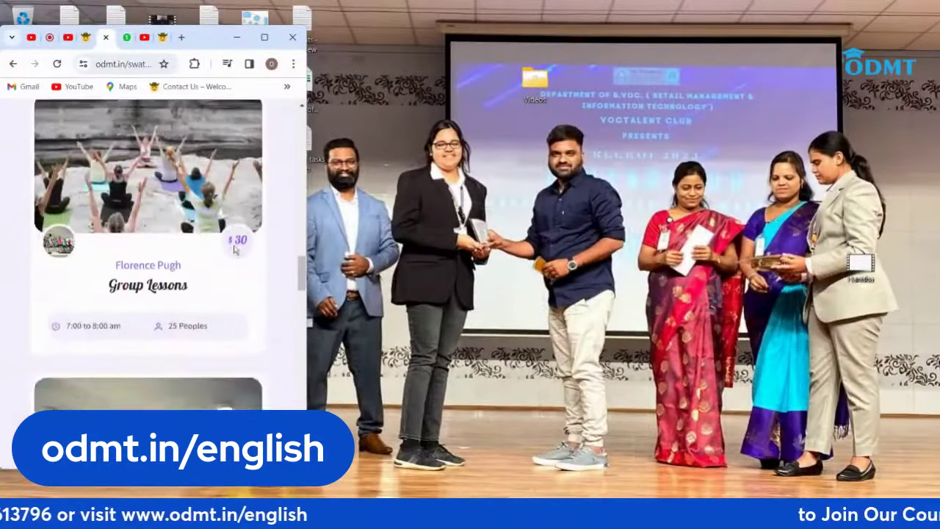
Step: Restore the browser to full size and return to the Front Page editor
left_click(263, 36)
scroll(225, 85, "up", 15)
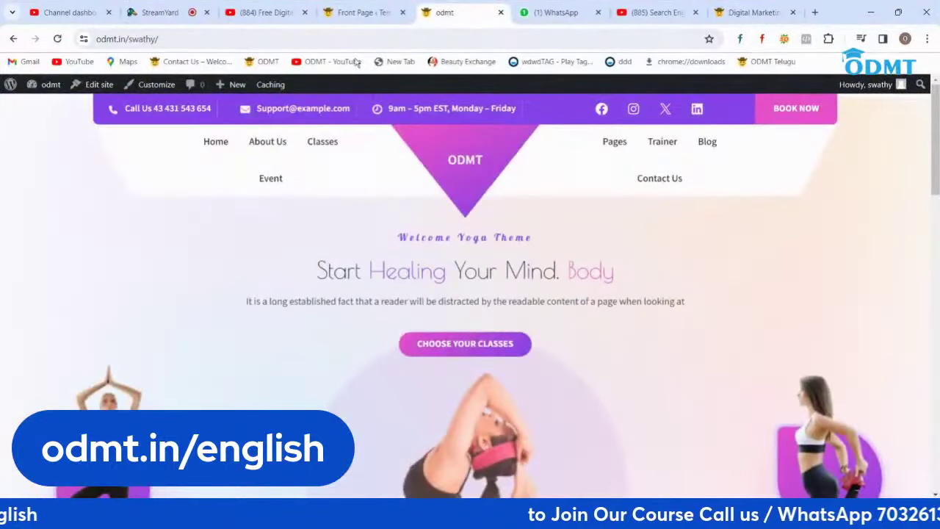
left_click(358, 12)
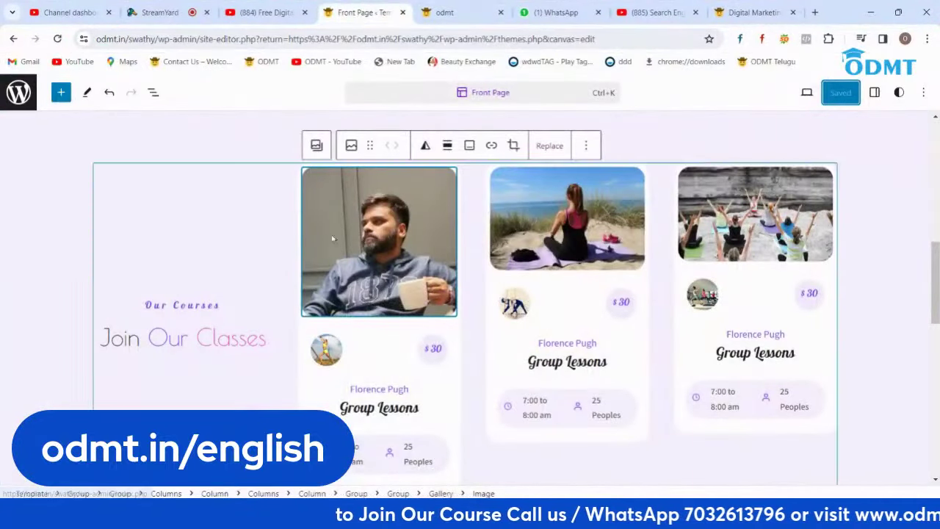
scroll(395, 265, "up", 4)
scroll(394, 265, "up", 3)
scroll(395, 266, "down", 8)
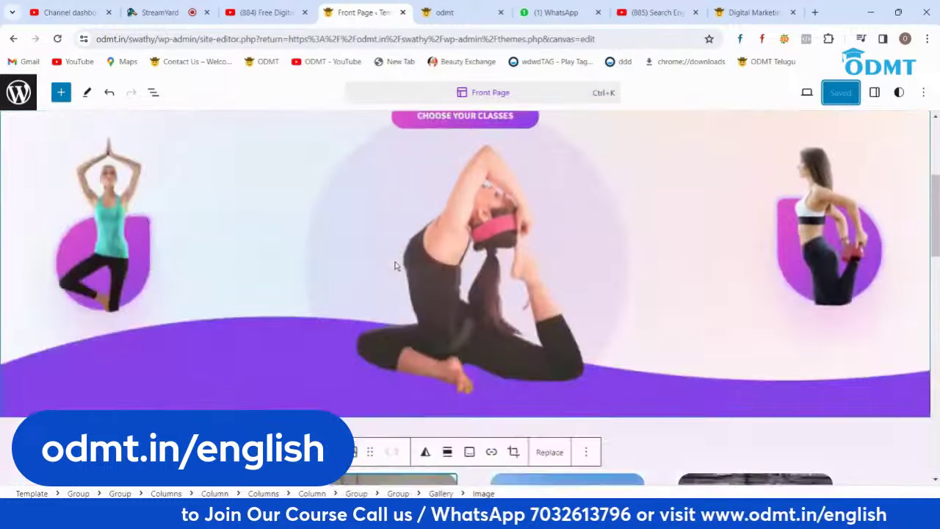
scroll(817, 297, "down", 4)
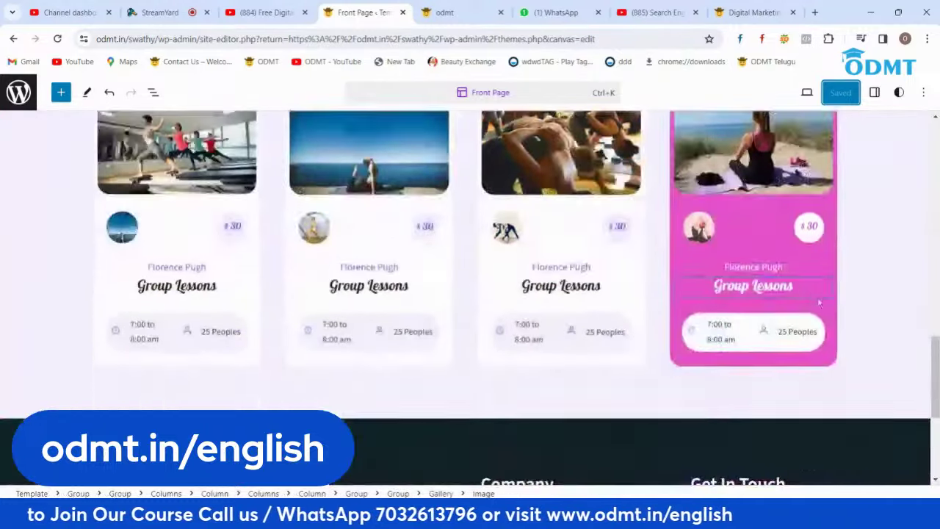
scroll(804, 319, "up", 3)
scroll(804, 318, "up", 10)
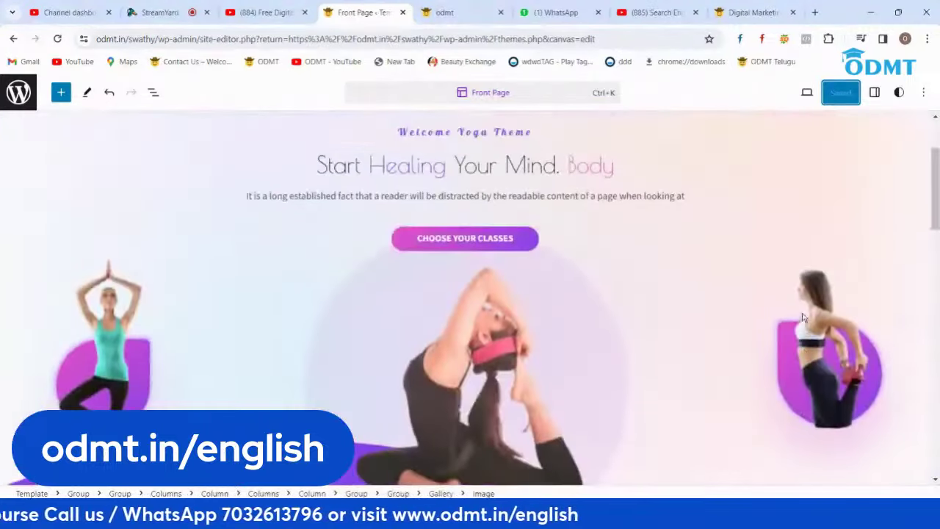
scroll(546, 279, "down", 5)
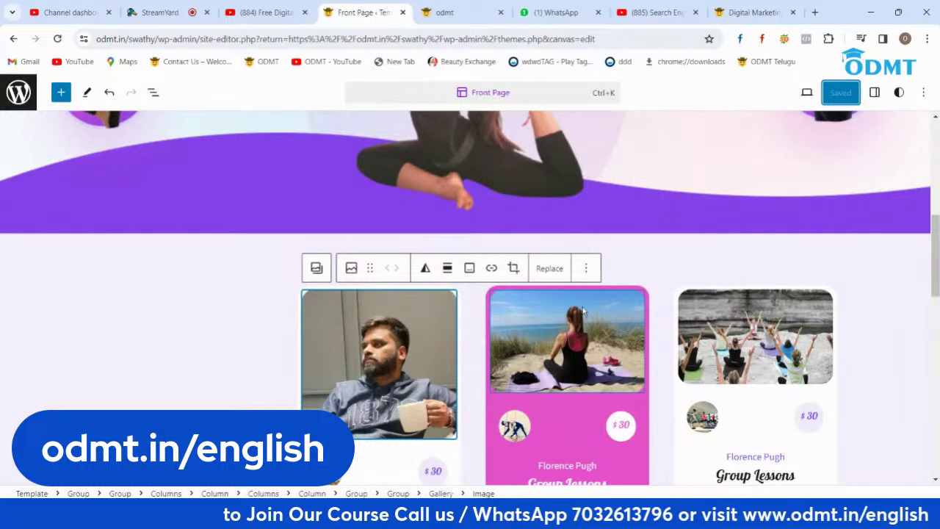
scroll(552, 302, "down", 3)
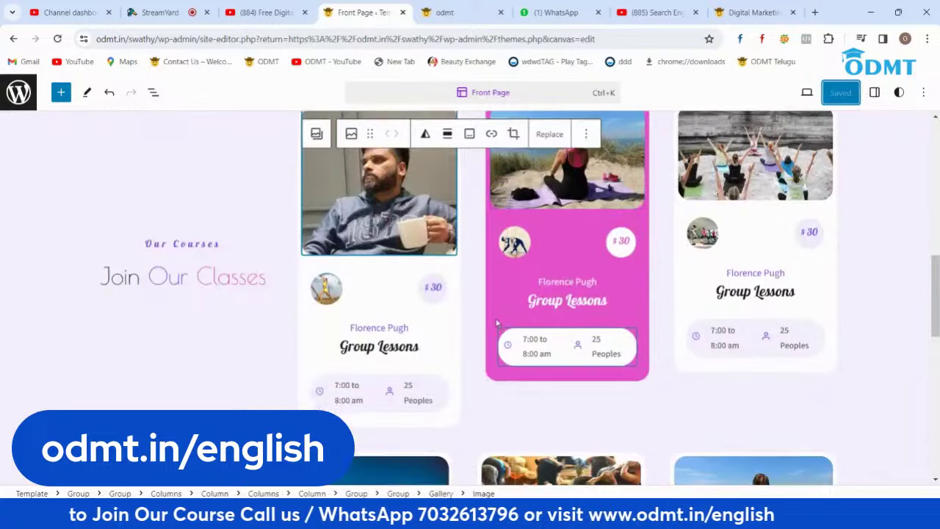
scroll(477, 294, "up", 6)
scroll(468, 276, "up", 3)
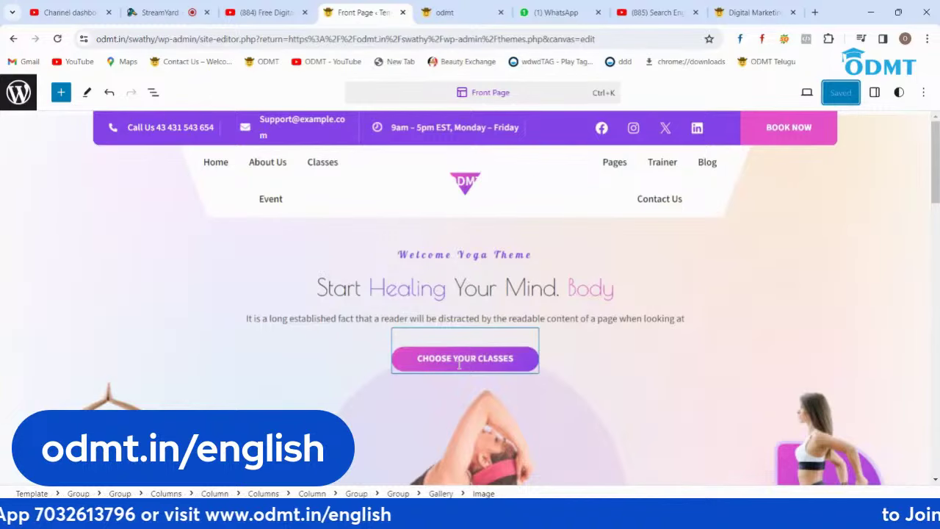
scroll(660, 310, "down", 10)
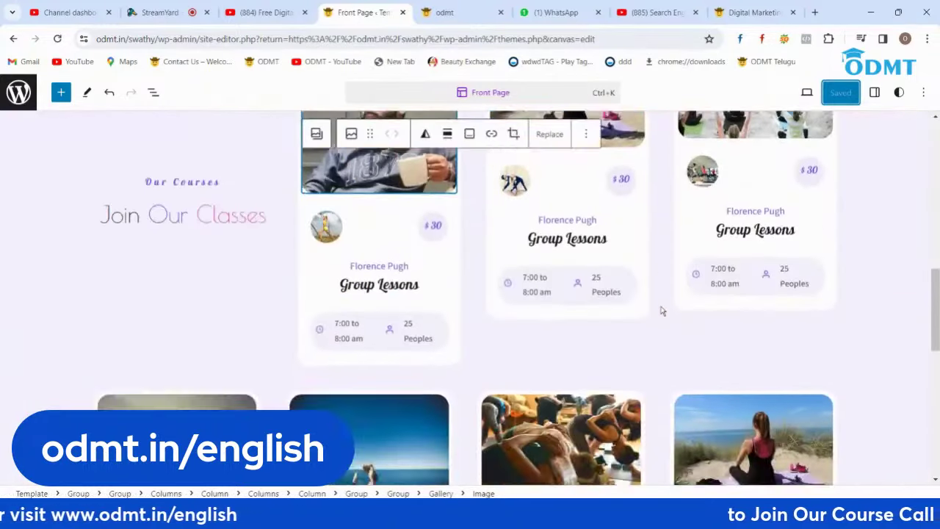
scroll(660, 311, "down", 10)
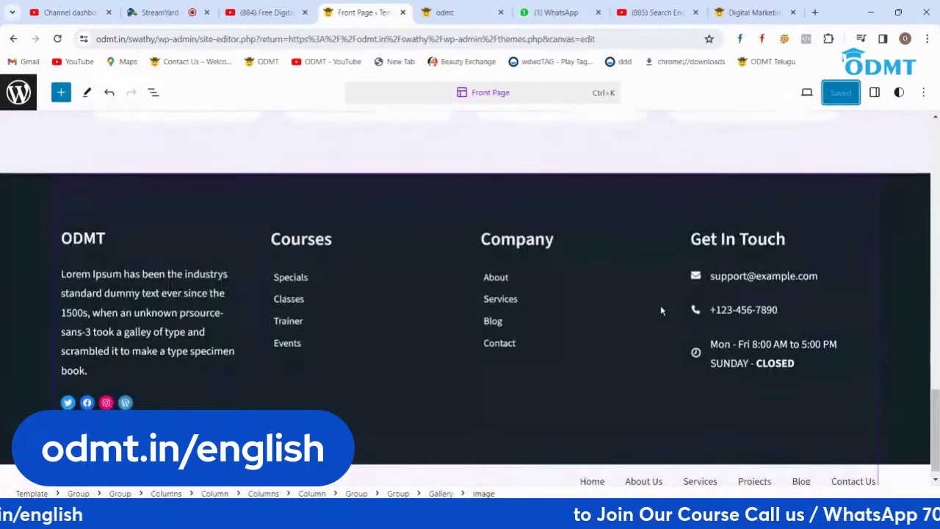
scroll(83, 254, "up", 20)
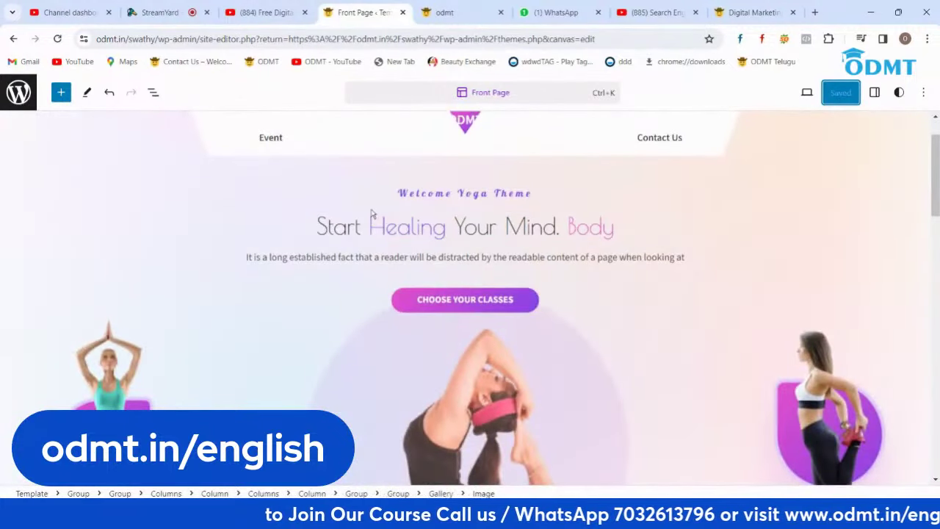
Step: Go from the design overview through Pages to the Front Page template editor
left_click(18, 93)
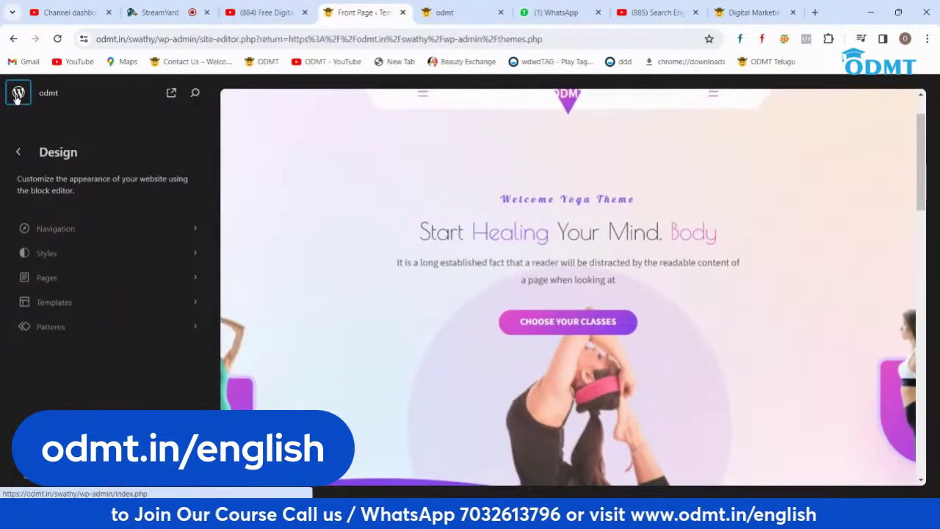
left_click(146, 278)
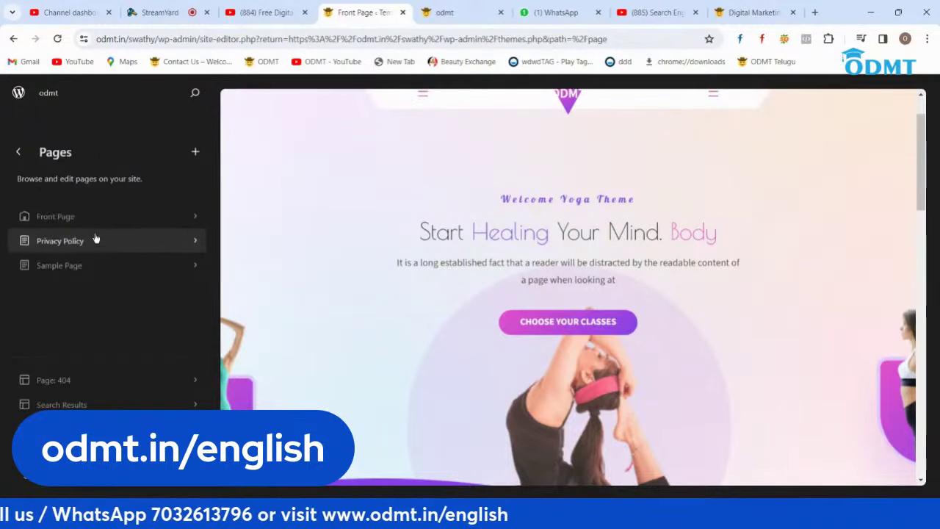
left_click(184, 217)
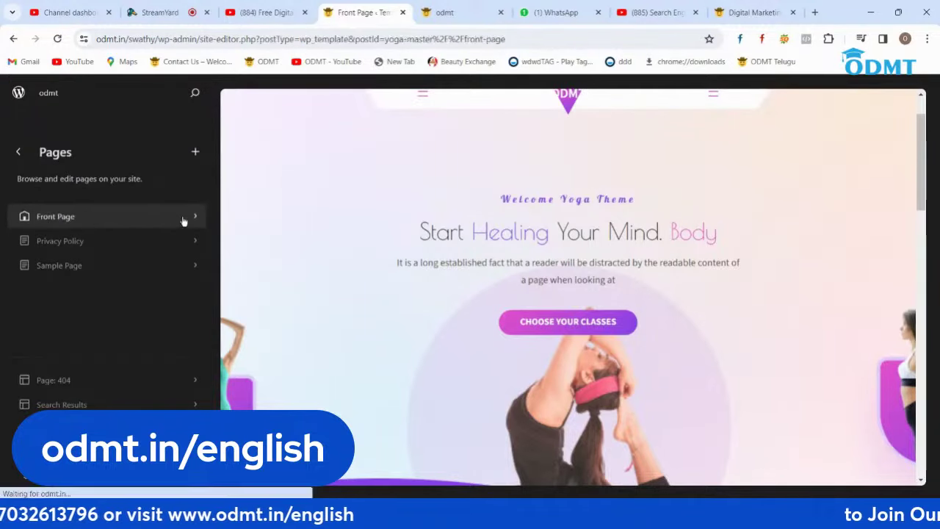
left_click(195, 152)
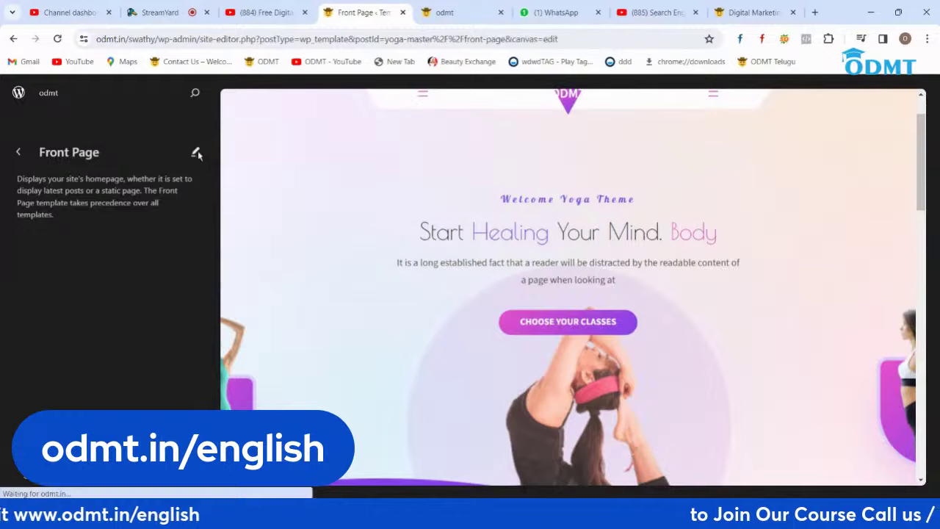
scroll(421, 245, "up", 1)
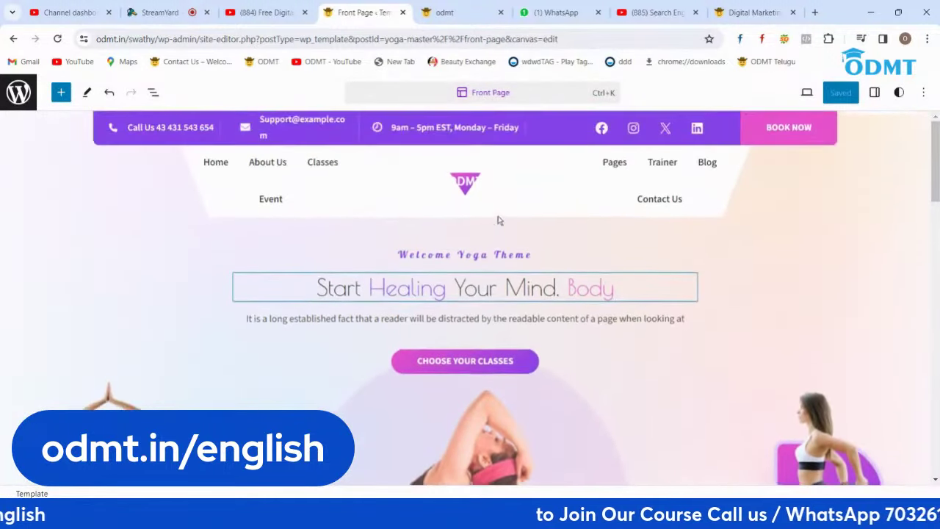
Step: Back out through Templates and the Design menu and exit to the live front page
left_click(18, 92)
left_click(19, 152)
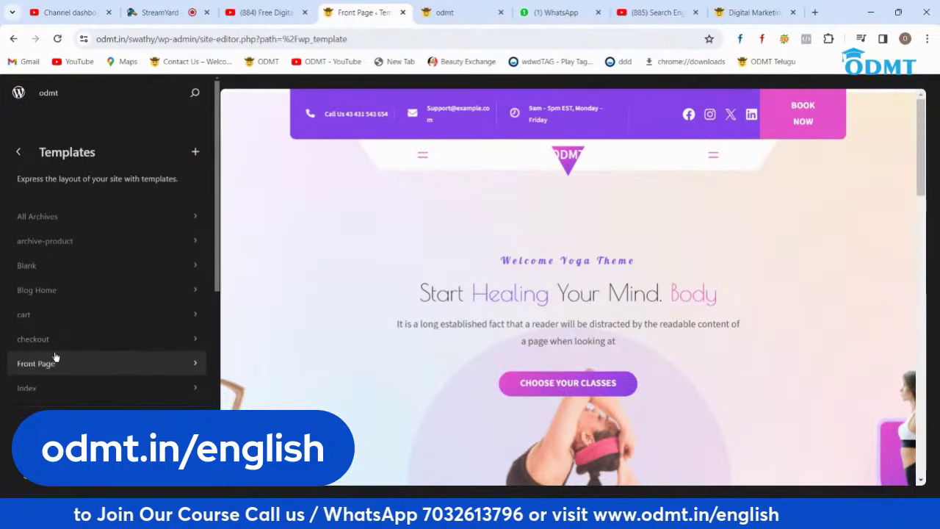
left_click(19, 151)
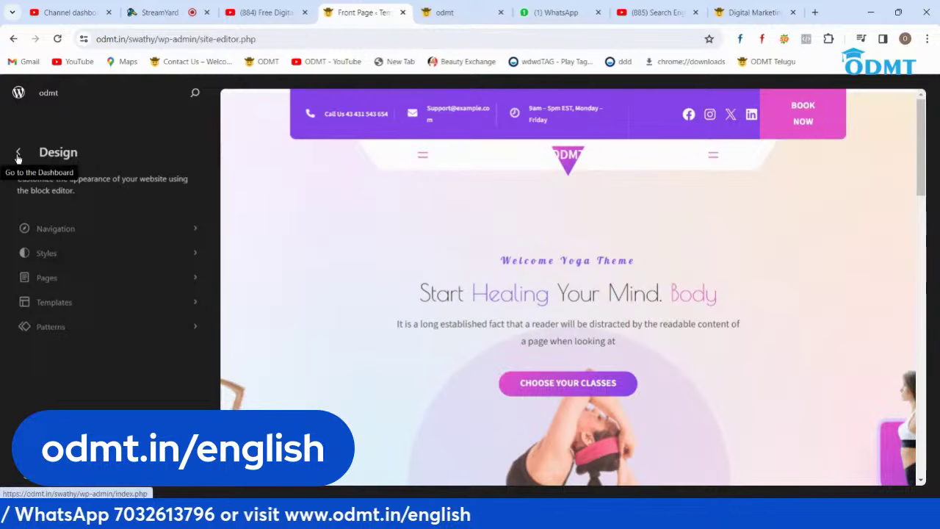
left_click(19, 156)
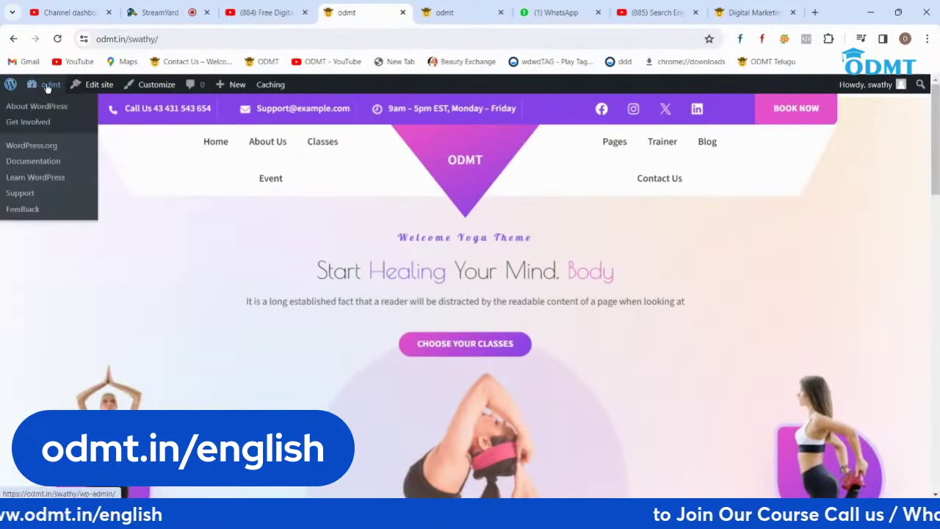
Step: Activate the Bosa theme from Appearance > Themes in the dashboard
mouse_move(47, 87)
left_click(41, 108)
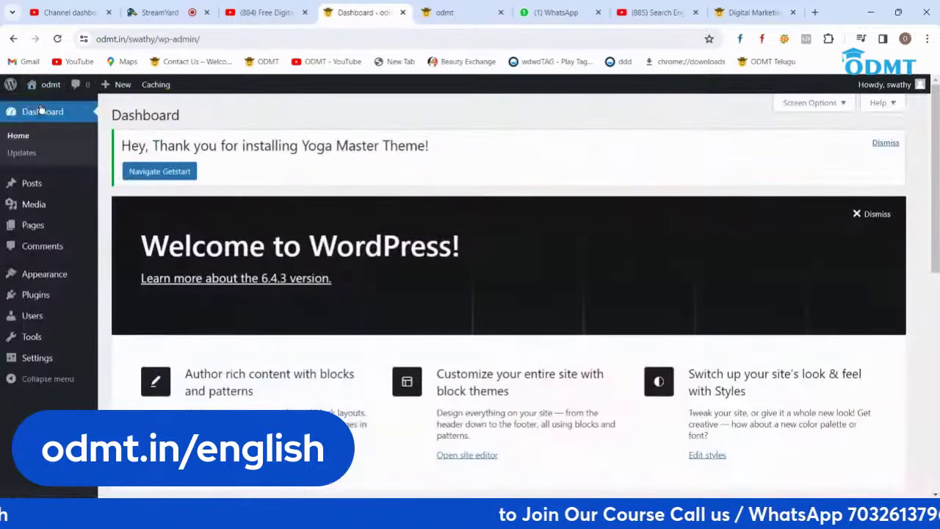
mouse_move(57, 276)
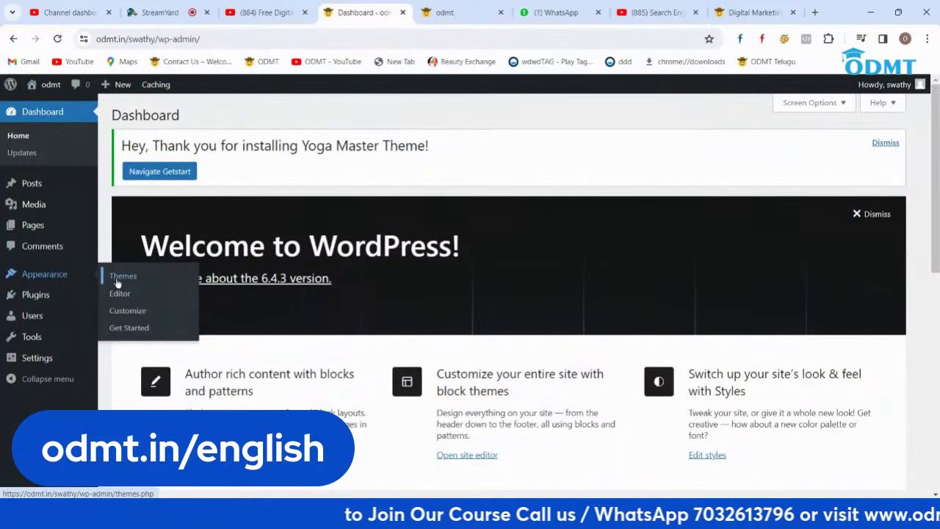
left_click(116, 277)
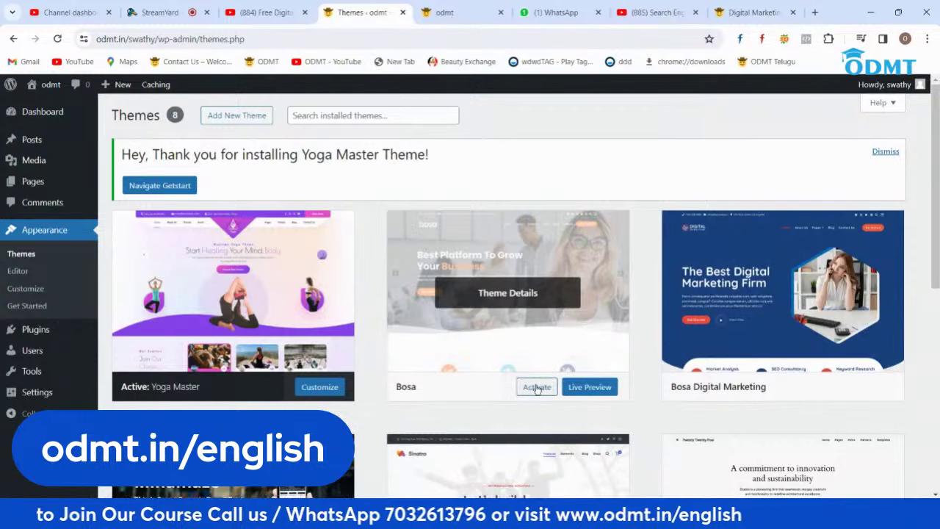
left_click(536, 386)
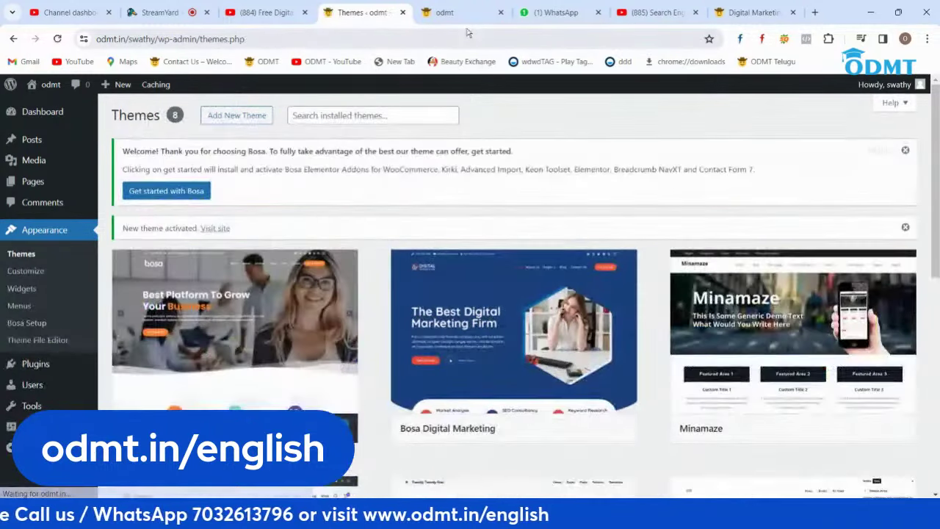
Step: Reload the live site to confirm Bosa is applied, then return to the Themes page
left_click(443, 12)
left_click(58, 39)
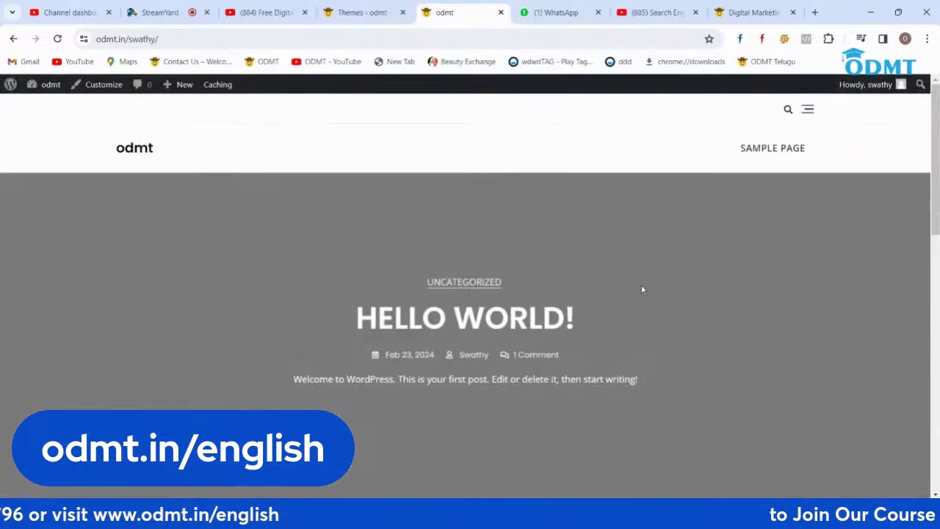
scroll(641, 287, "down", 10)
left_click(355, 19)
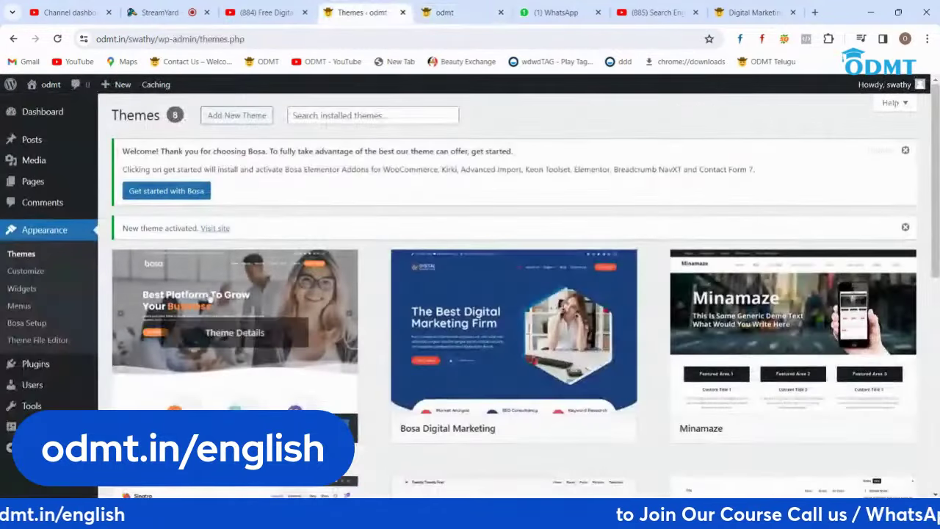
Step: Filter Add New Theme to Block Themes and scroll the 593 results, including Calmly and Norrsken
left_click(230, 117)
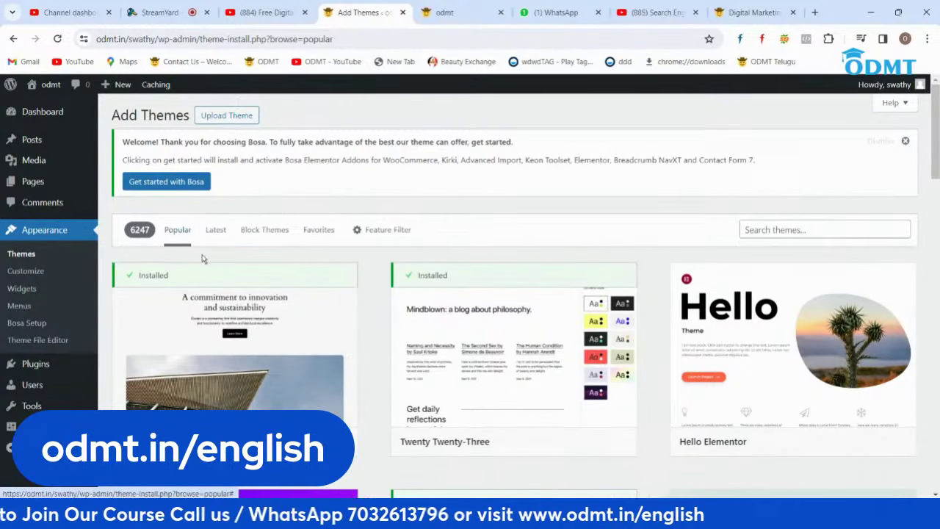
left_click(253, 234)
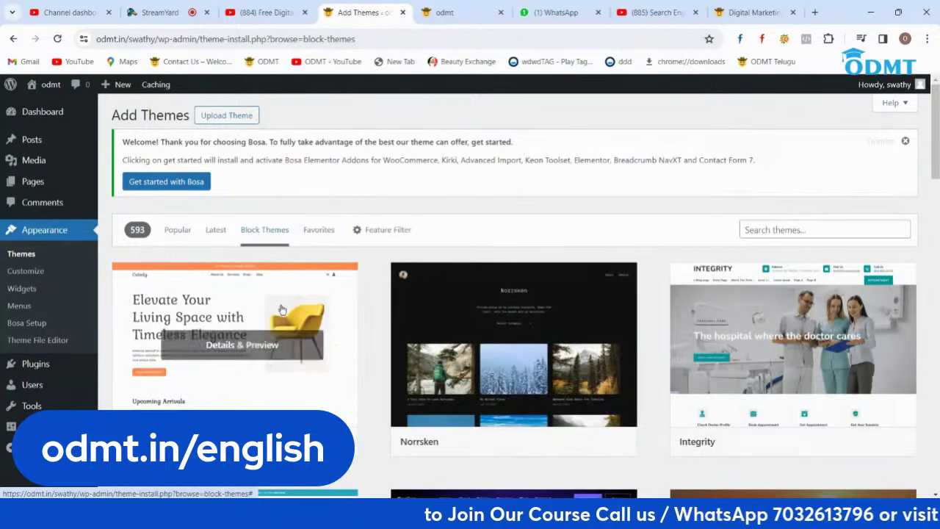
scroll(281, 300, "down", 4)
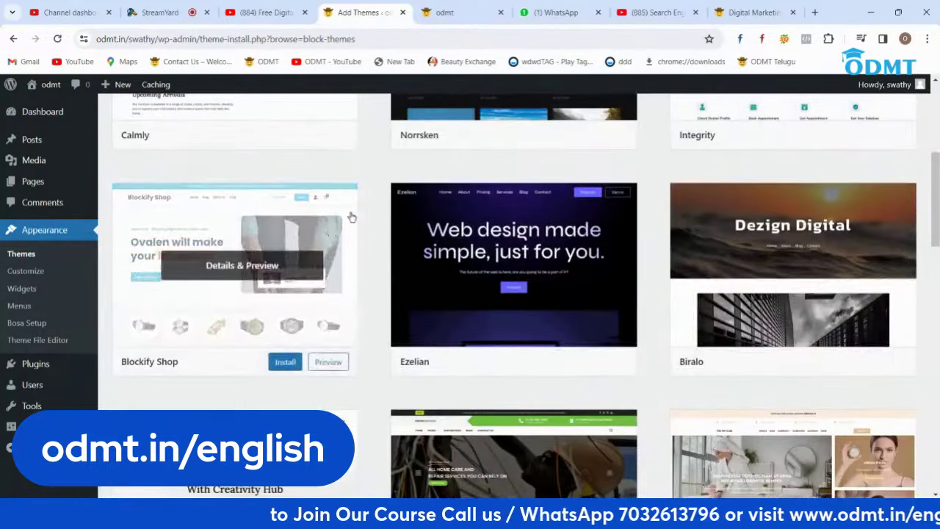
scroll(352, 216, "down", 3)
scroll(443, 236, "up", 7)
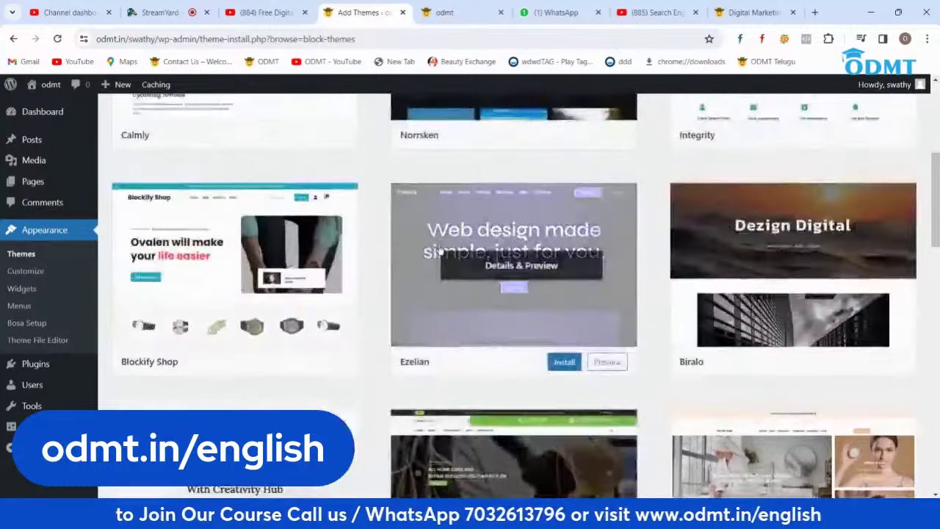
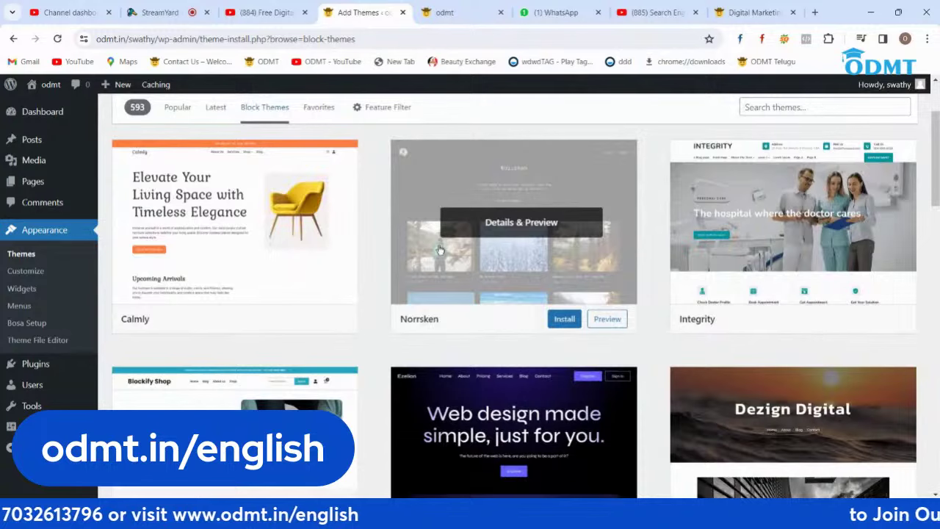
Step: Search 'wix' in a new tab, open Wix.com and scroll down through its homepage
left_click(815, 13)
type("wix")
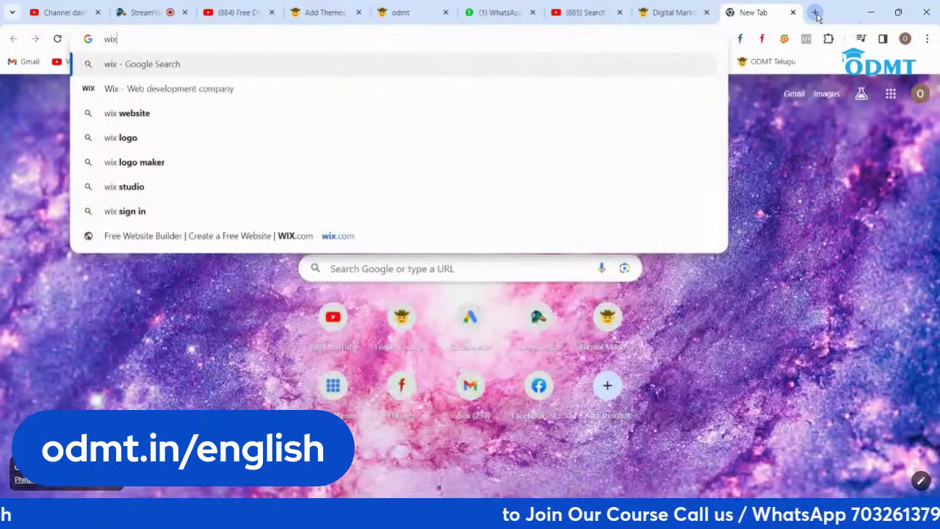
key("Return")
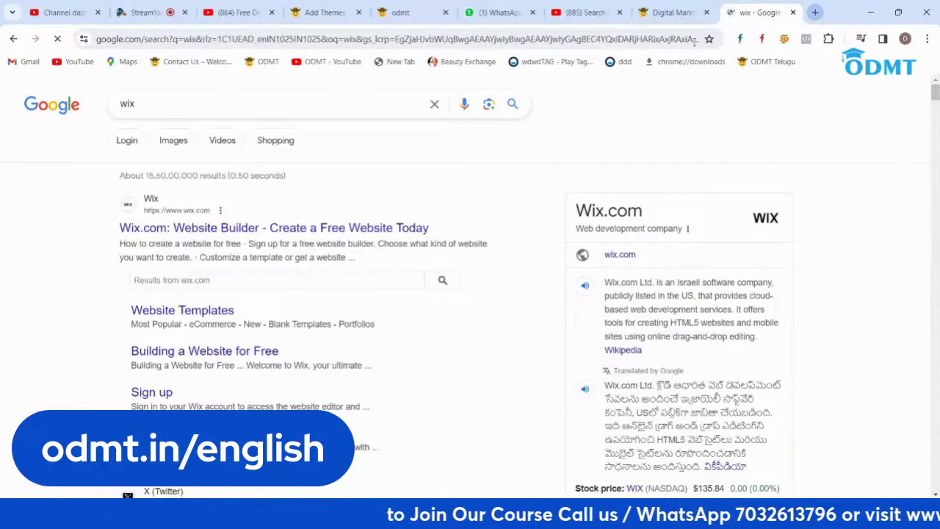
left_click(332, 229)
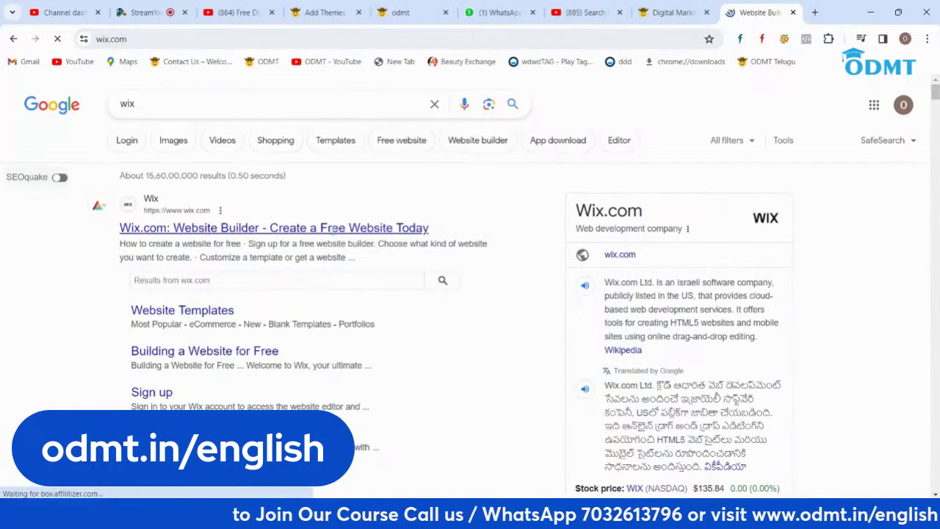
scroll(604, 299, "down", 15)
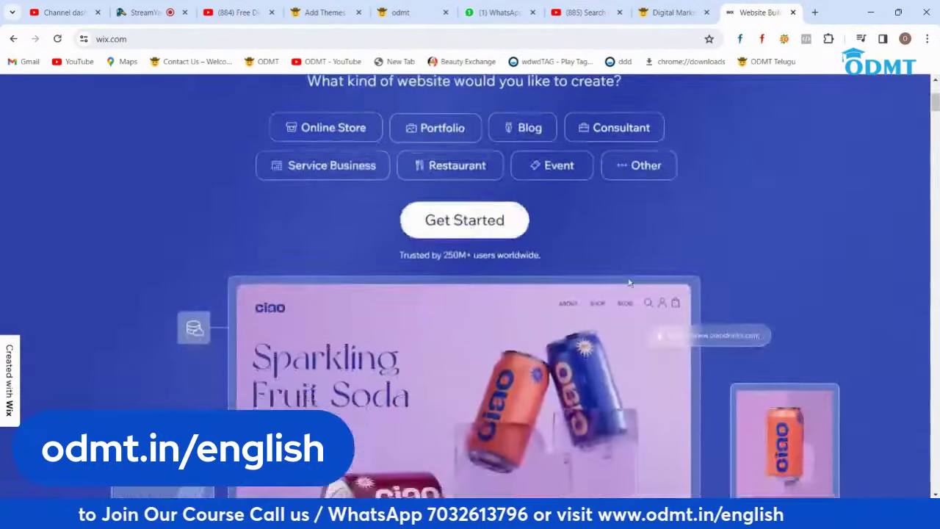
scroll(629, 283, "down", 5)
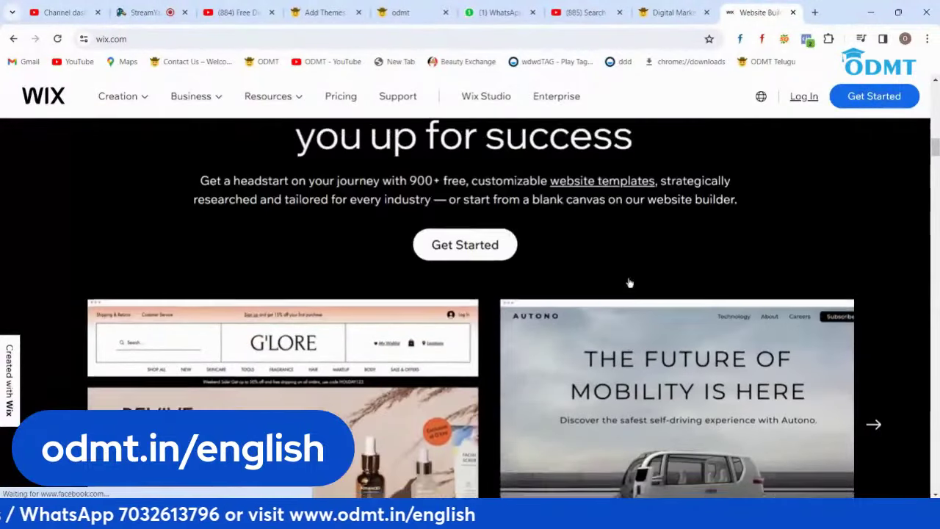
scroll(629, 283, "down", 12)
scroll(628, 279, "down", 15)
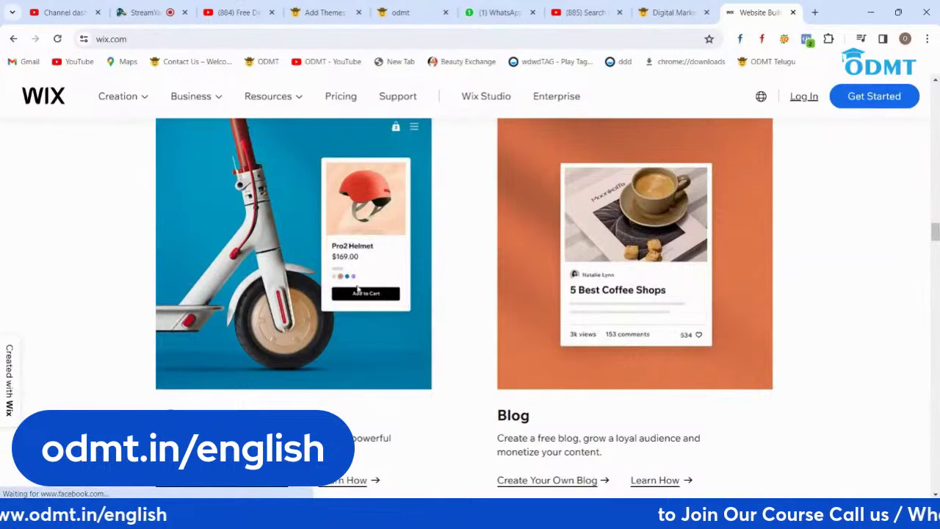
scroll(515, 254, "down", 6)
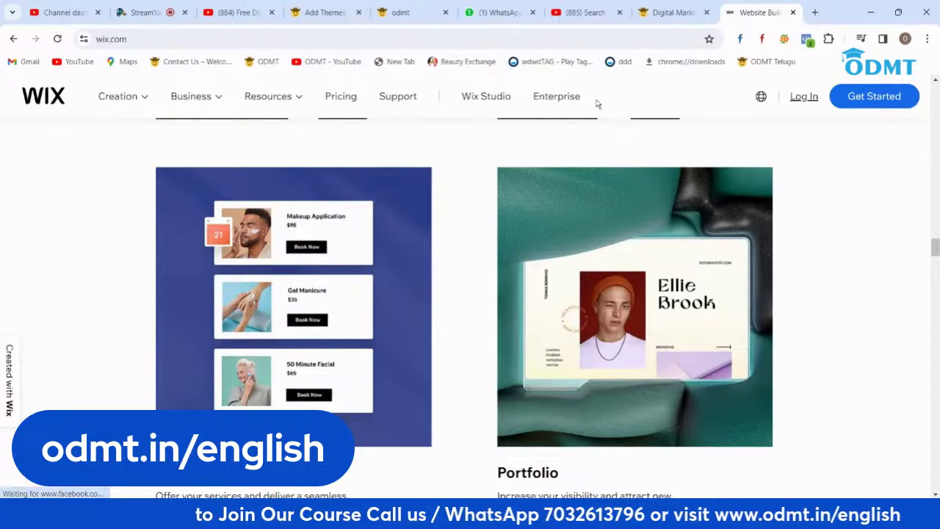
Step: Install and activate the Integrity theme from the block themes listing, then switch to the site tab
left_click(400, 12)
left_click(323, 12)
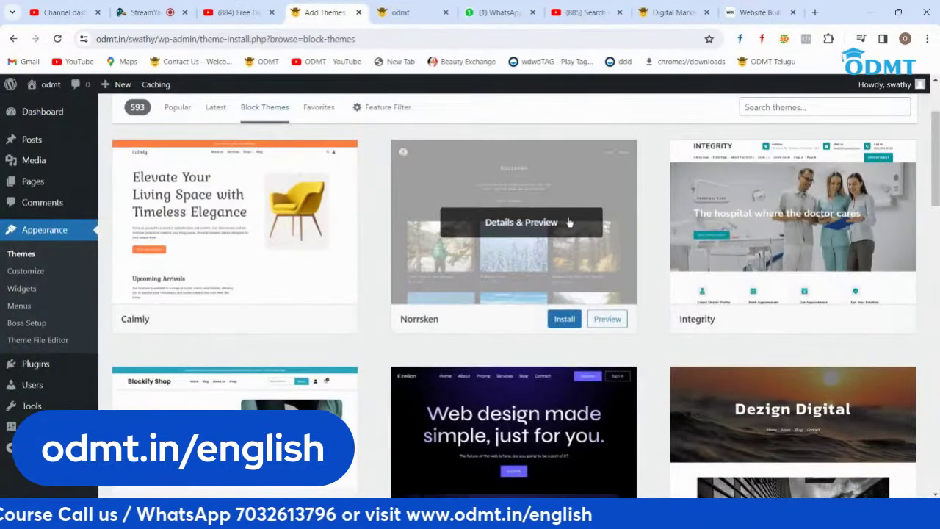
scroll(567, 222, "down", 3)
scroll(567, 221, "up", 3)
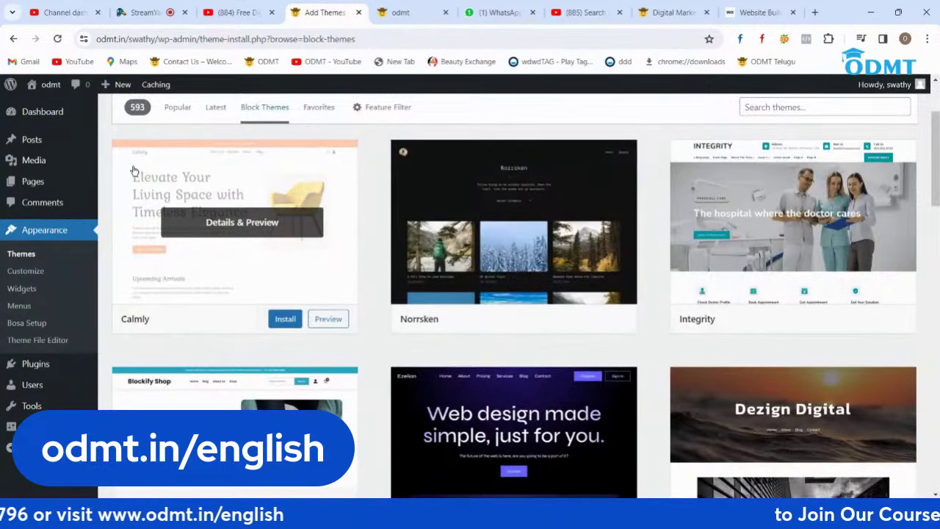
scroll(177, 237, "down", 3)
scroll(345, 234, "up", 3)
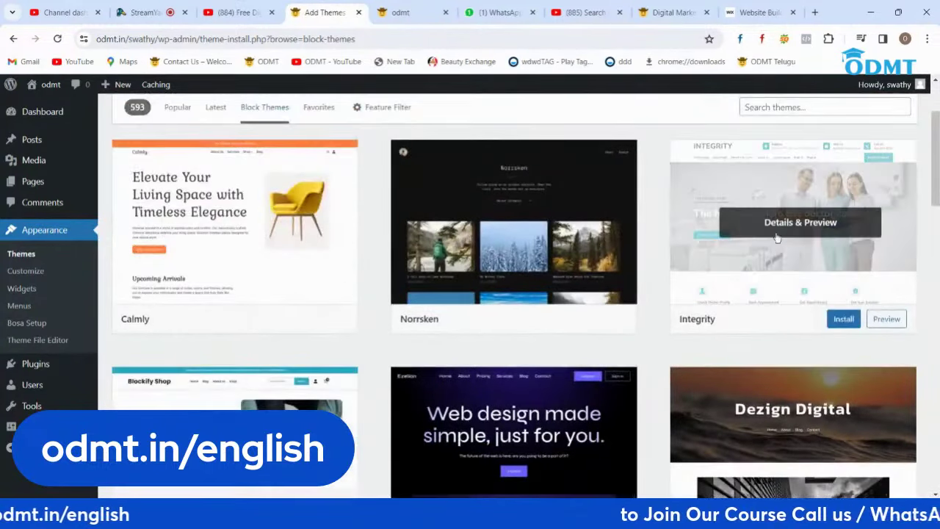
left_click(843, 318)
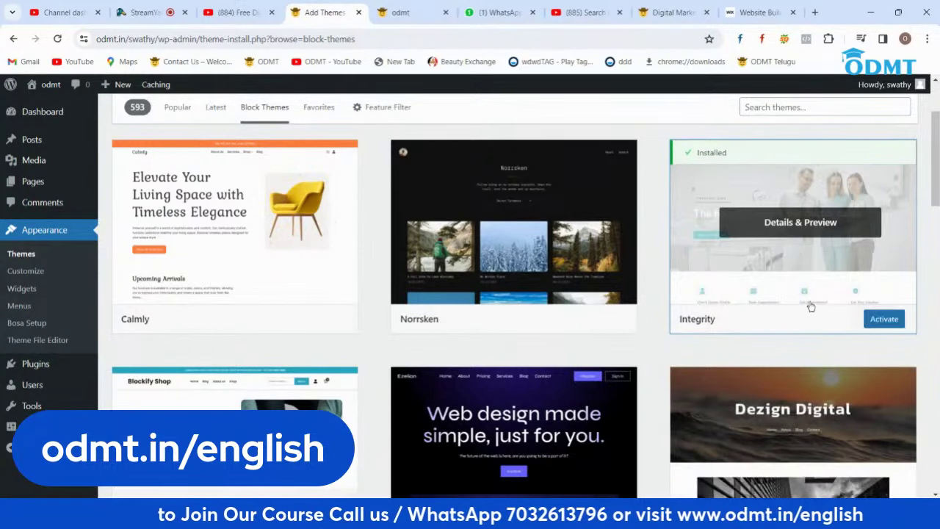
left_click(875, 322)
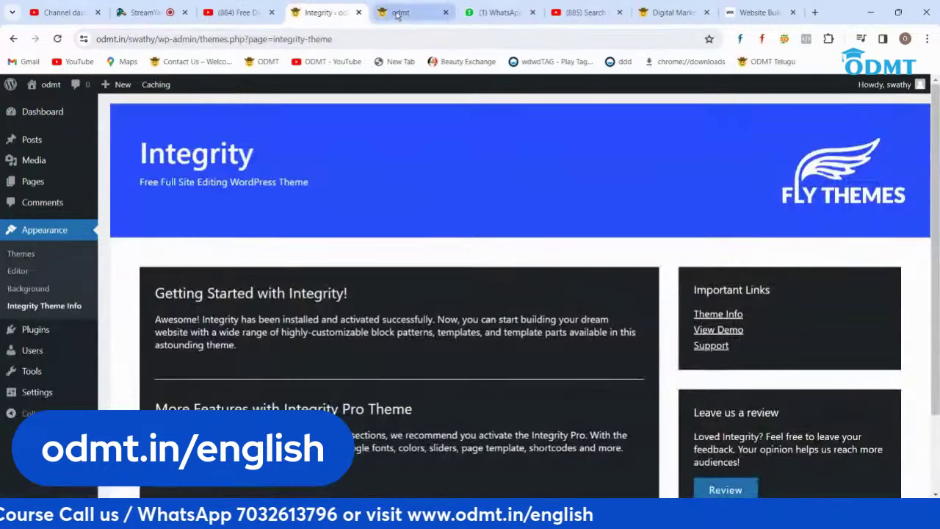
left_click(400, 12)
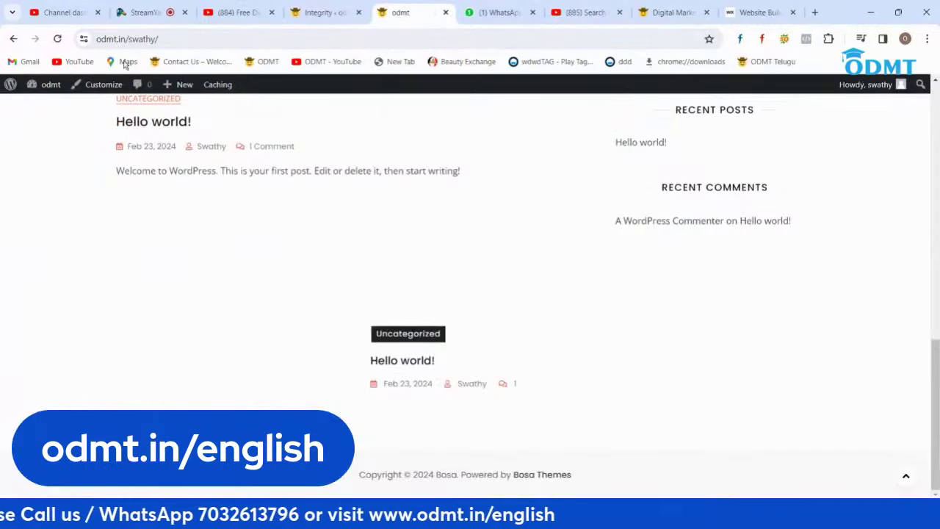
Step: Reload the front page, scroll through the Integrity layout, then return to the Integrity info page
left_click(57, 38)
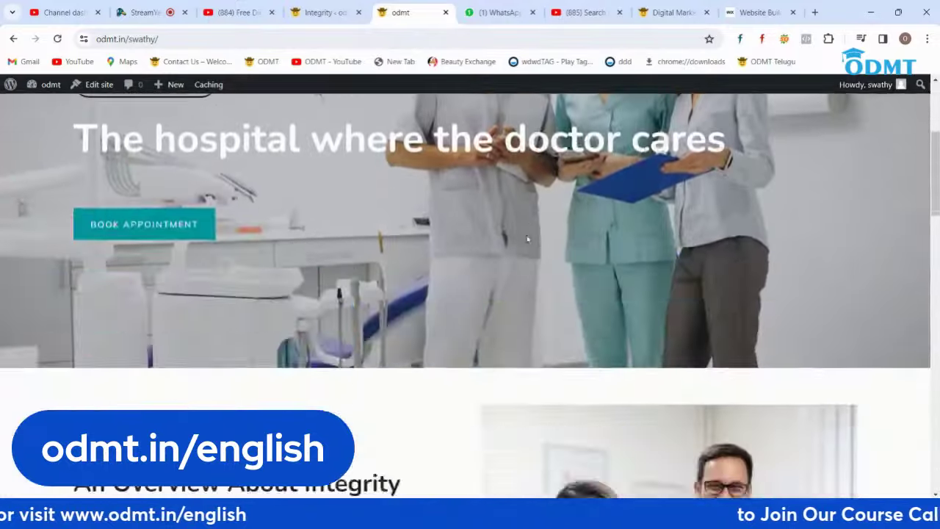
scroll(526, 239, "down", 15)
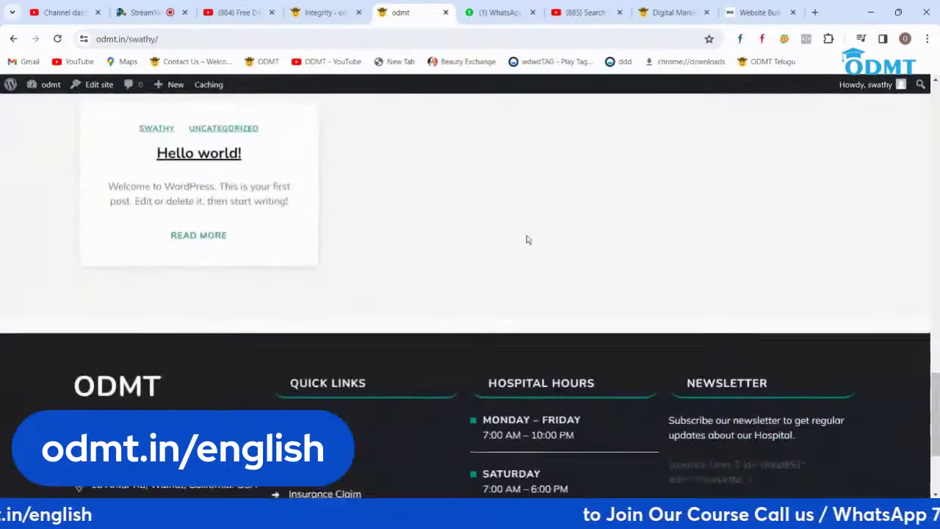
scroll(526, 240, "up", 15)
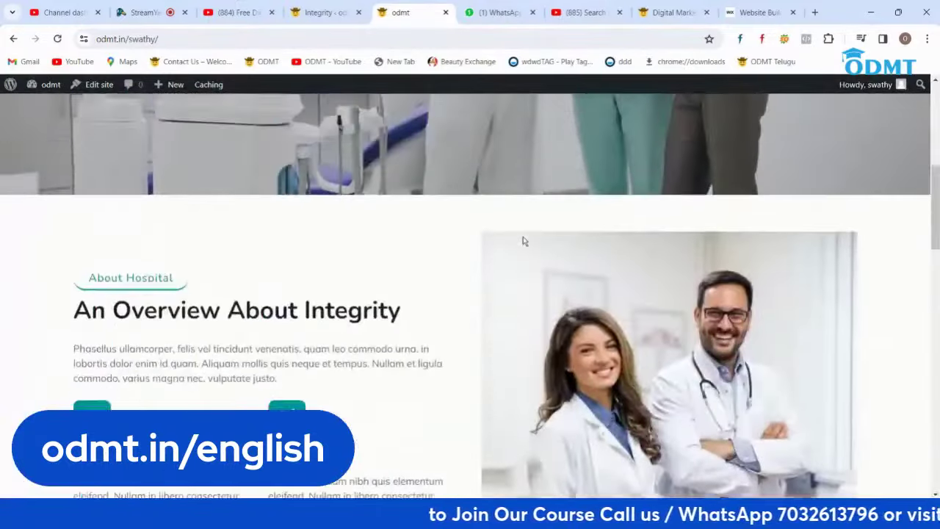
scroll(524, 241, "up", 6)
scroll(487, 243, "down", 2)
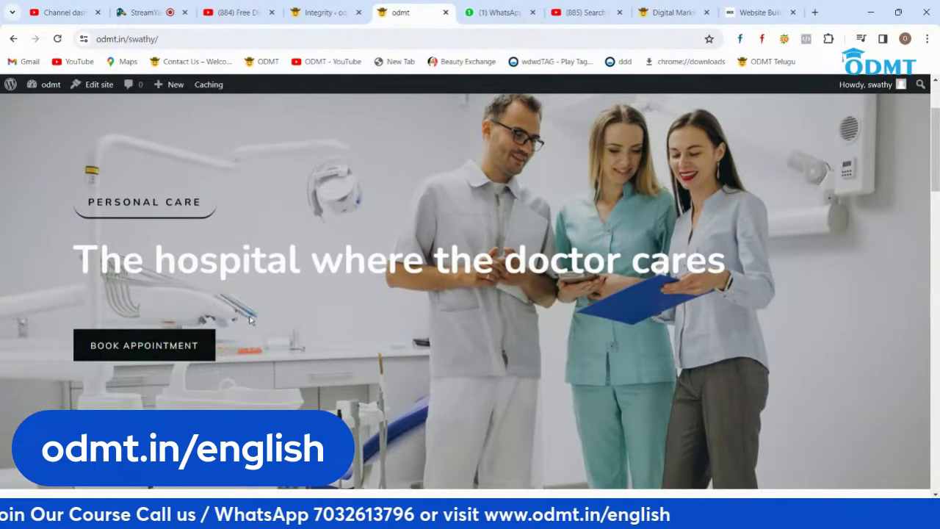
scroll(251, 320, "down", 5)
scroll(235, 320, "up", 4)
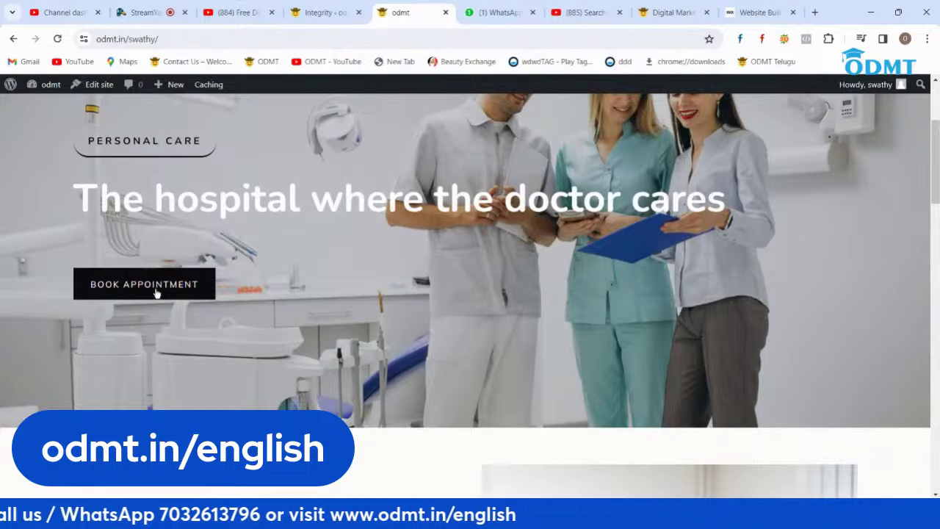
scroll(277, 257, "up", 3)
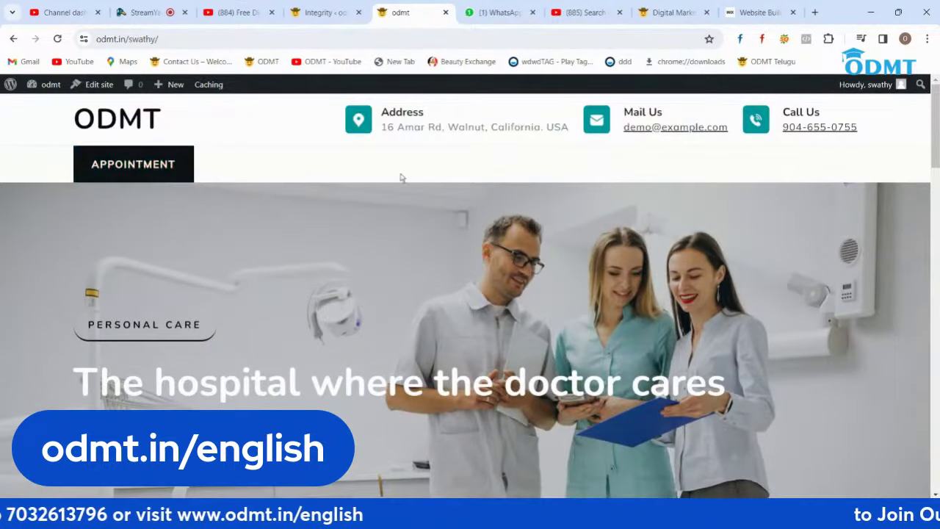
scroll(486, 257, "down", 8)
scroll(485, 258, "up", 8)
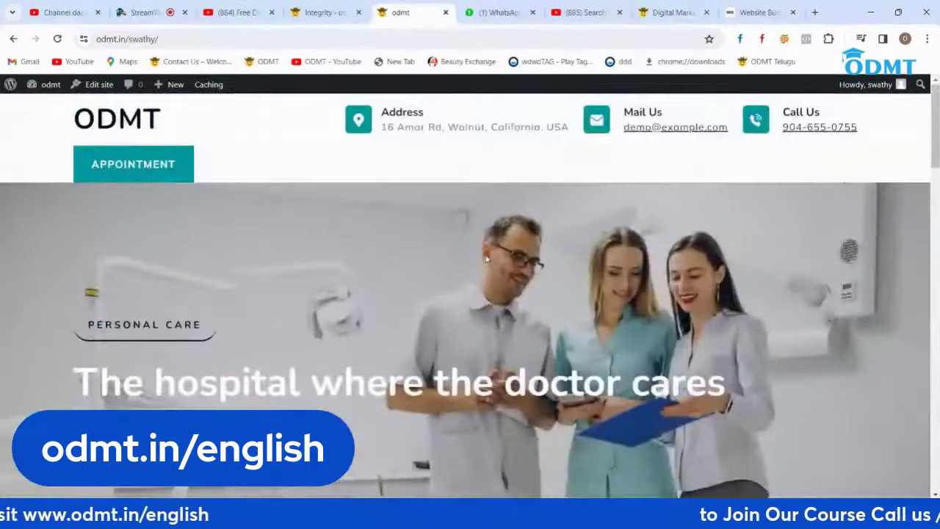
left_click(320, 12)
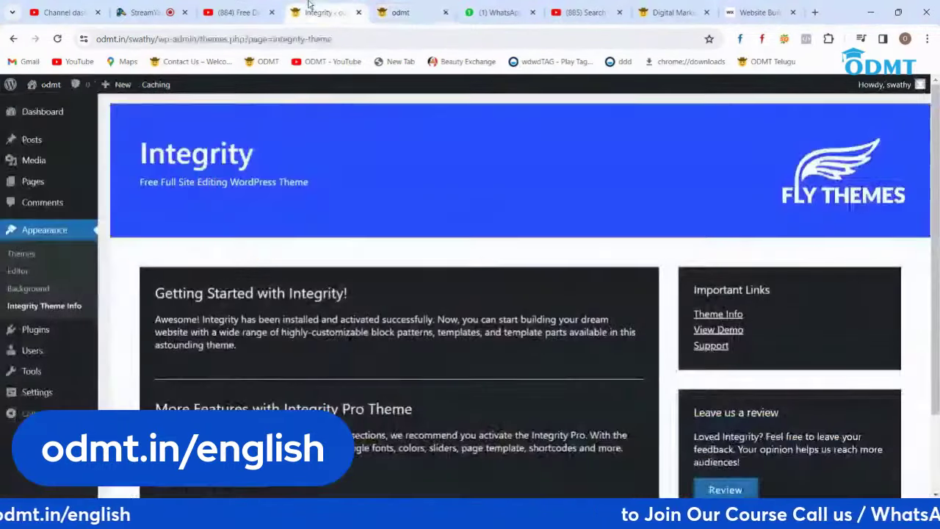
Step: Browse Appearance > Themes > Add New Theme > Block Themes down to Organic Food Store
left_click(16, 255)
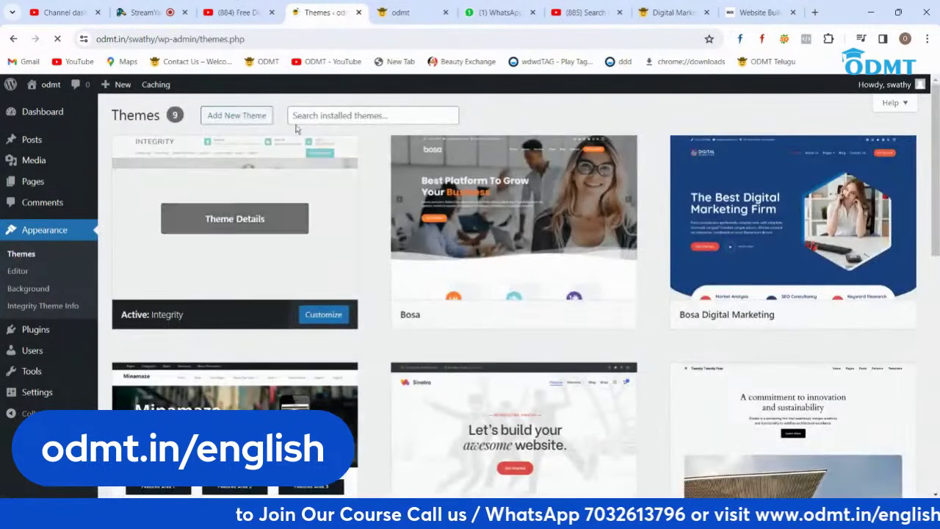
left_click(235, 117)
left_click(272, 153)
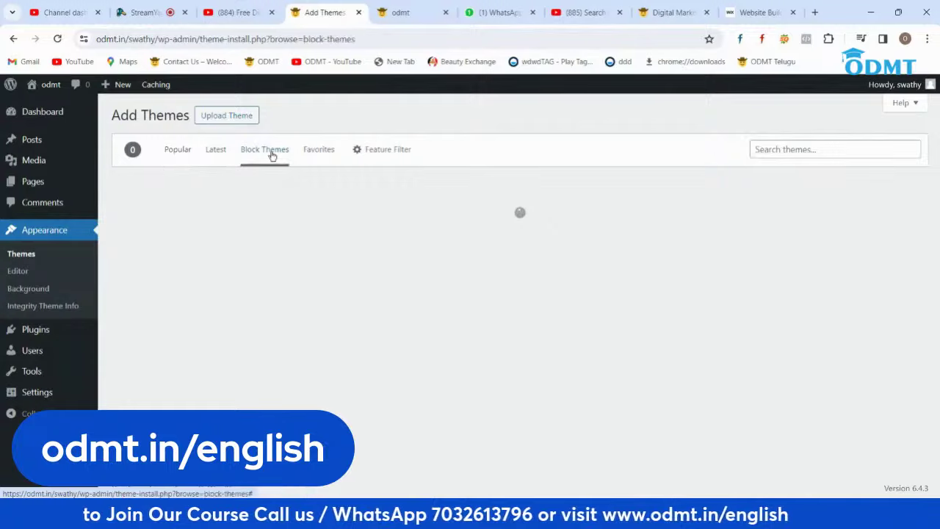
scroll(615, 229, "down", 10)
scroll(615, 229, "up", 4)
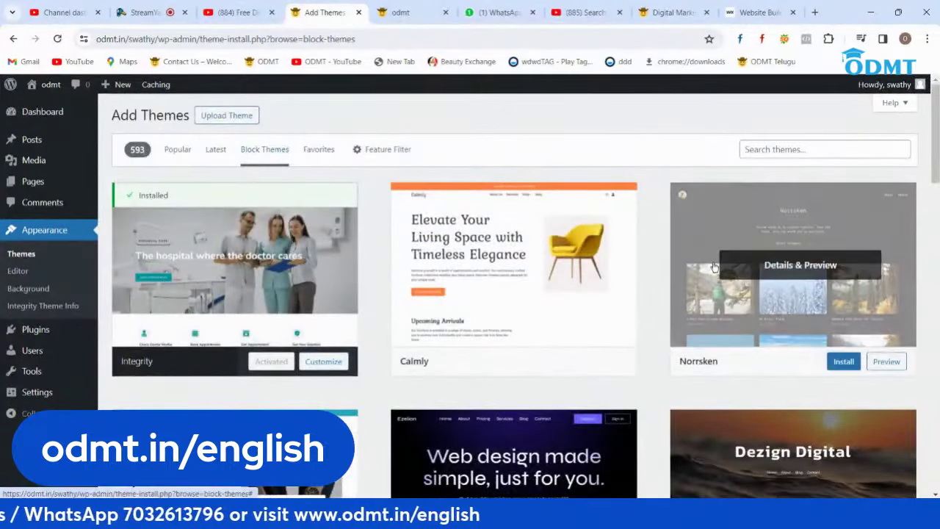
scroll(688, 197, "down", 5)
scroll(688, 197, "down", 7)
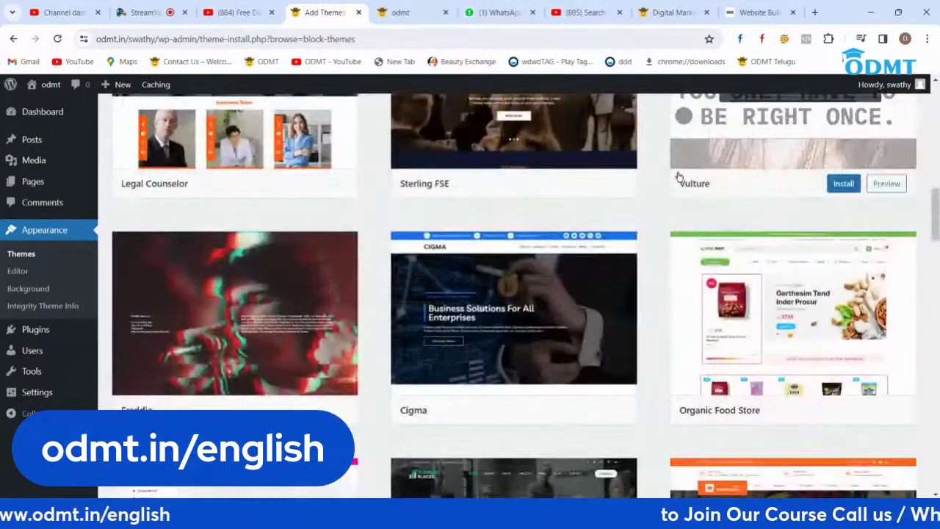
Step: Install and activate Organic Food Store, then switch to the site's front page
left_click(844, 411)
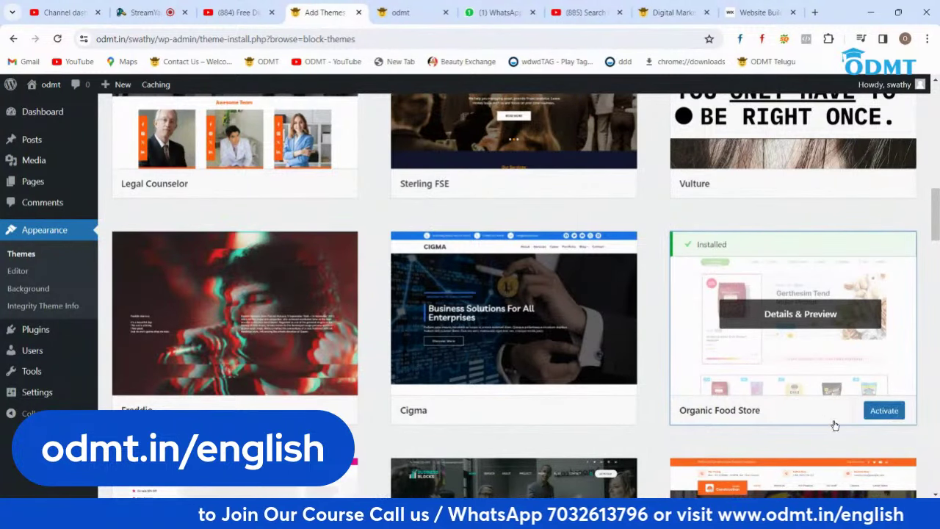
left_click(888, 411)
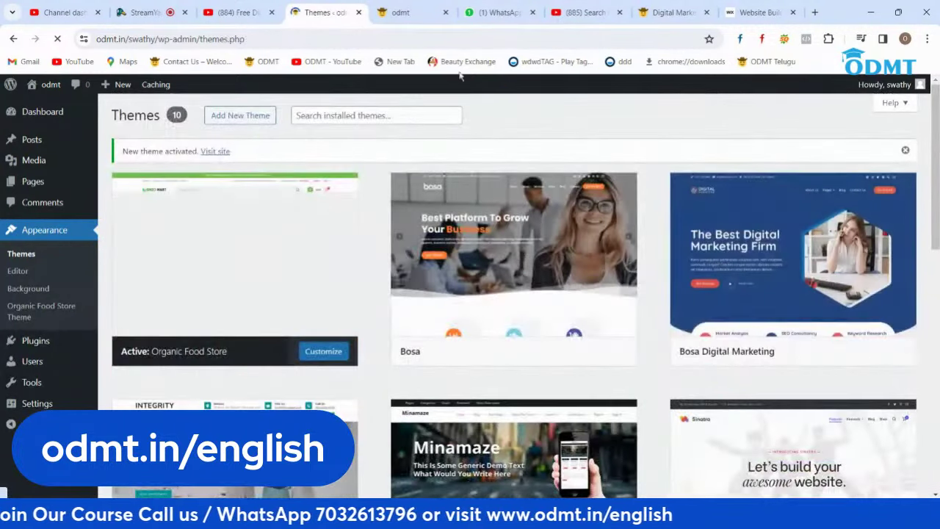
left_click(405, 14)
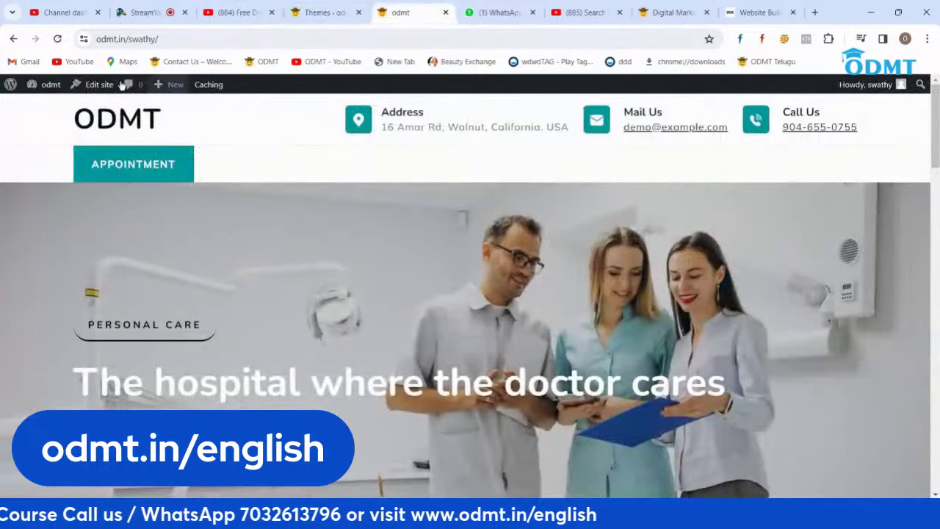
Step: Reload the site with F5 and scroll through the Organic Food Store homepage
key("F5")
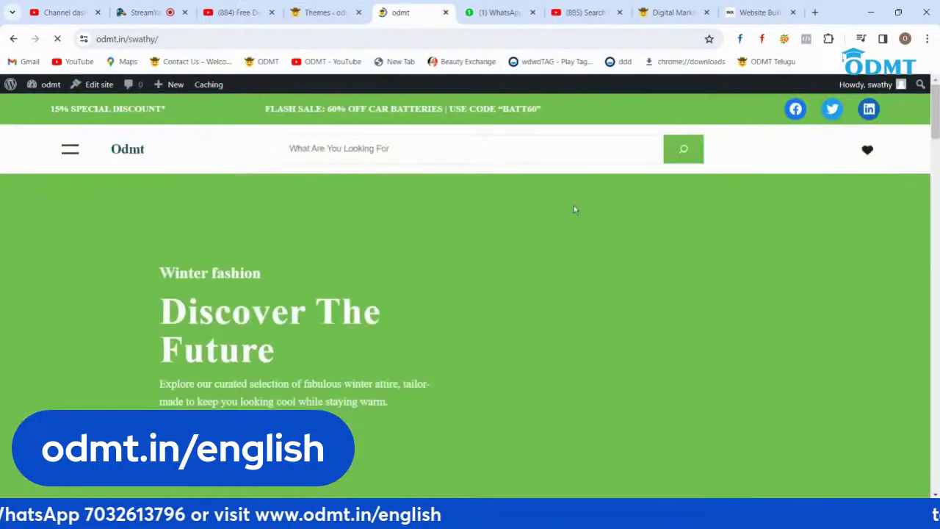
scroll(575, 245, "down", 3)
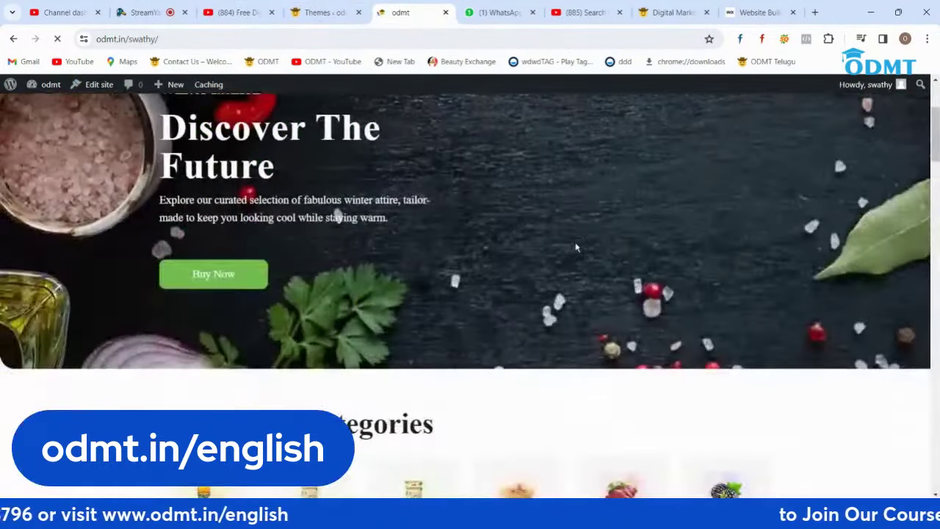
scroll(576, 245, "up", 3)
scroll(576, 247, "down", 6)
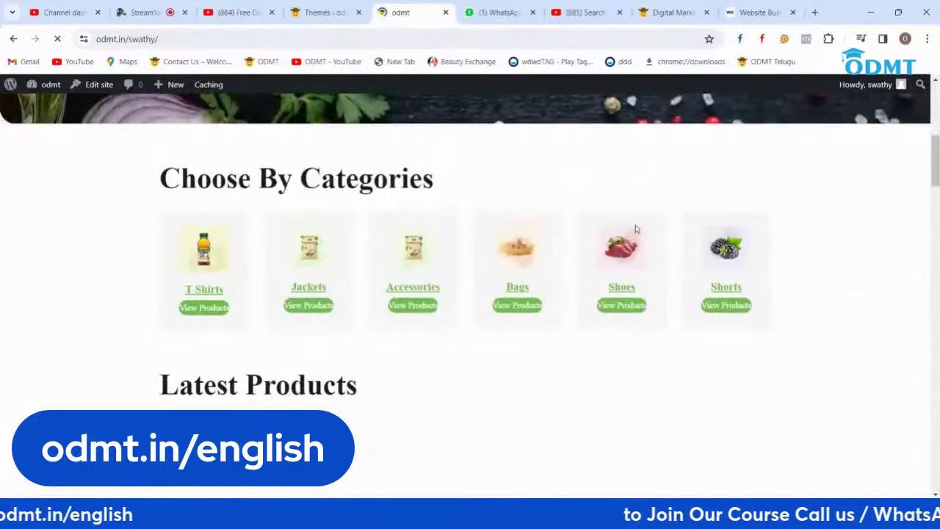
scroll(771, 262, "down", 10)
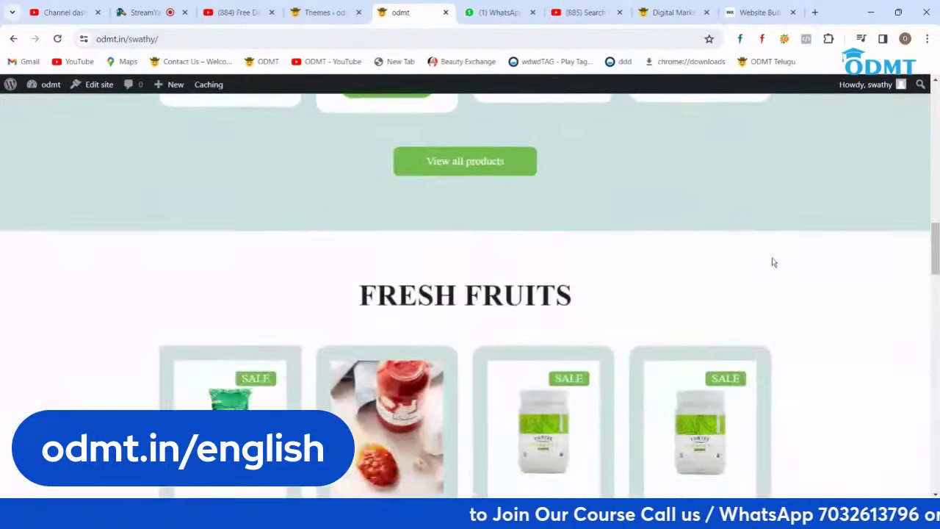
scroll(772, 262, "down", 3)
scroll(772, 262, "down", 9)
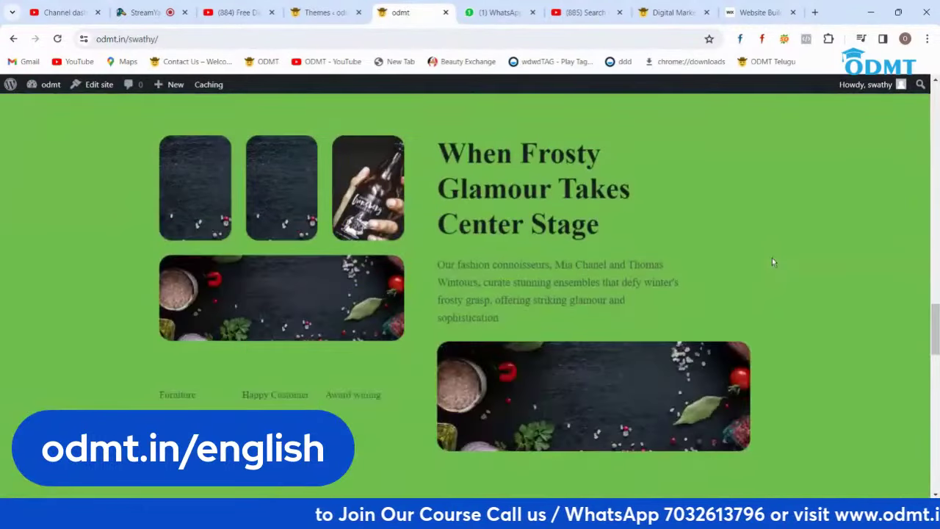
scroll(771, 262, "down", 11)
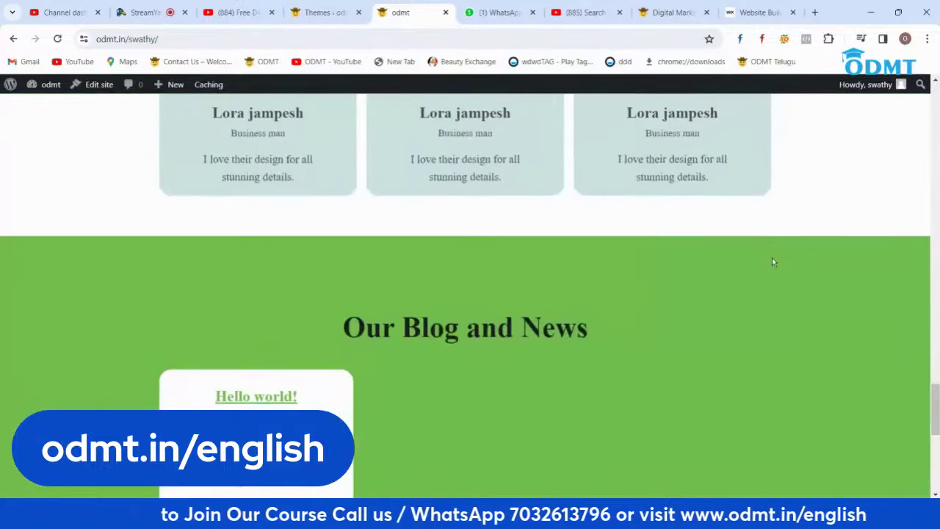
scroll(772, 262, "up", 10)
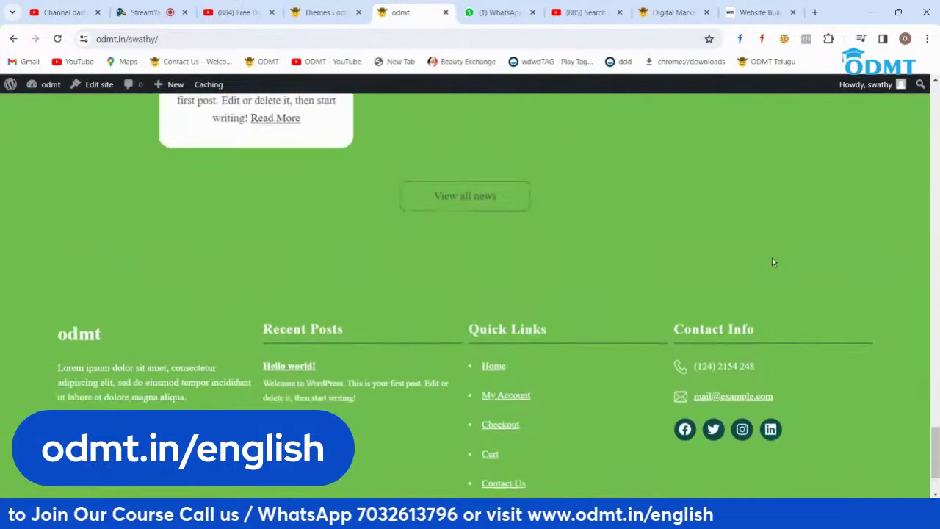
scroll(771, 262, "up", 8)
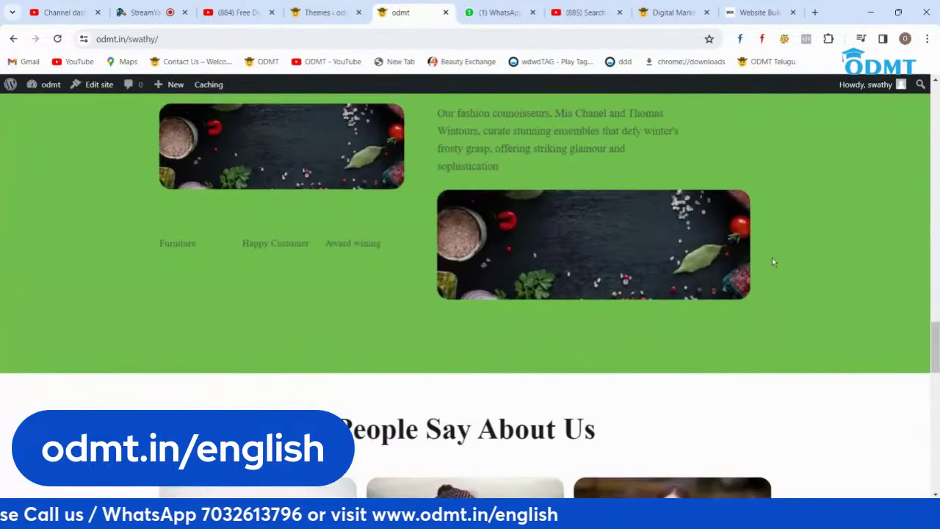
scroll(772, 262, "up", 10)
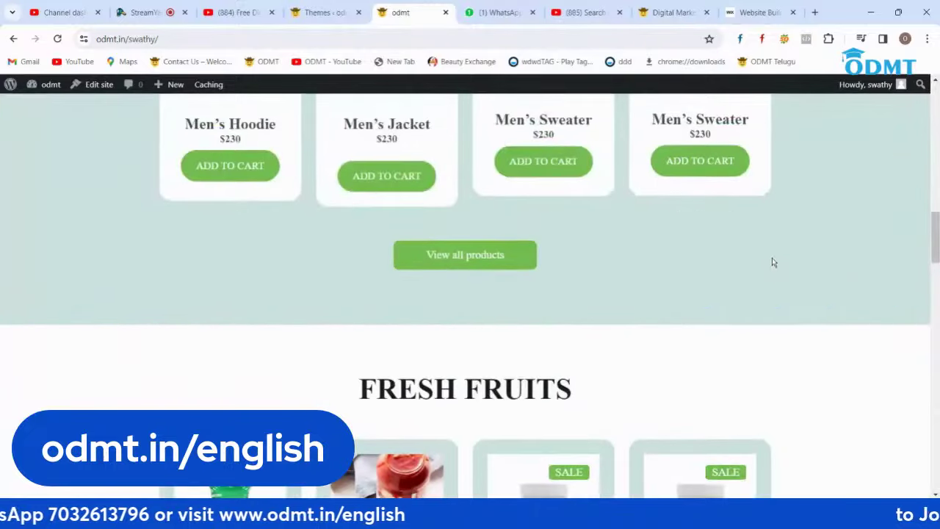
scroll(772, 262, "up", 8)
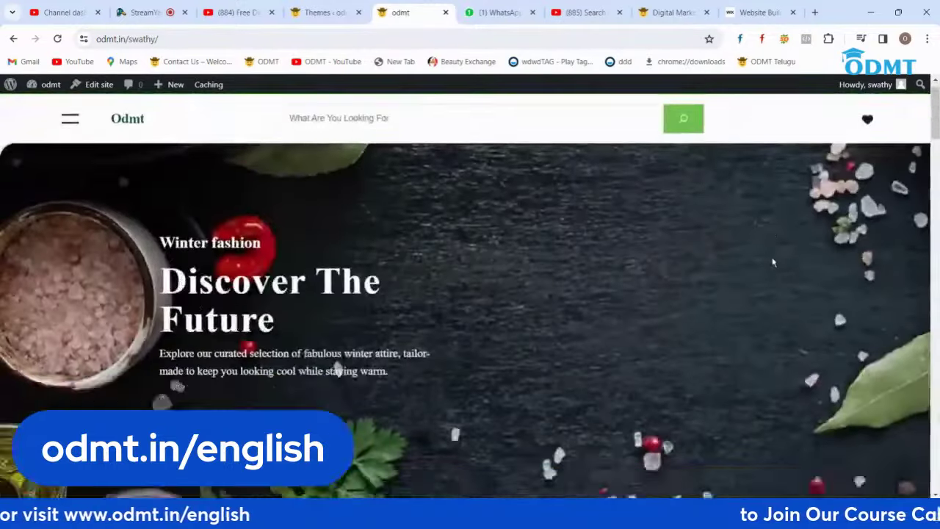
scroll(340, 370, "down", 4)
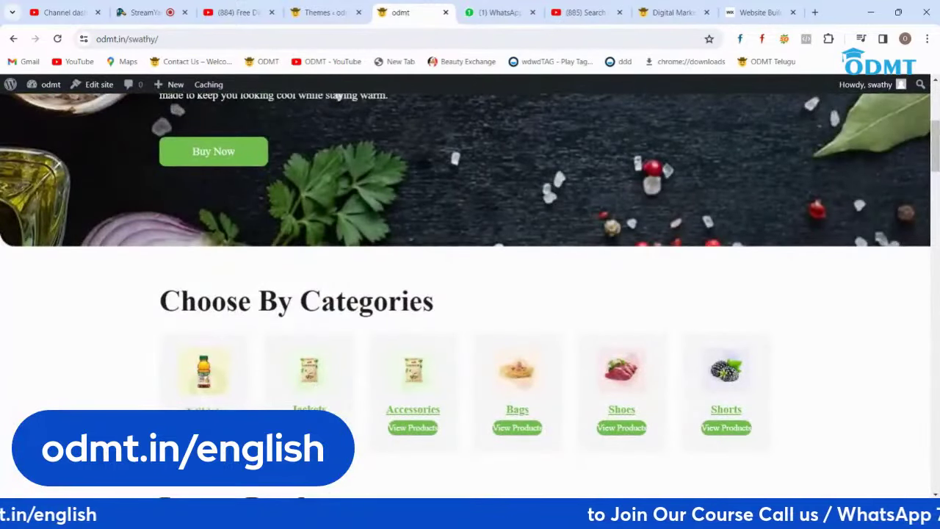
scroll(318, 308, "down", 2)
Step: Try the Jackets category and the side menu, then return to the WordPress Themes page
left_click(317, 309)
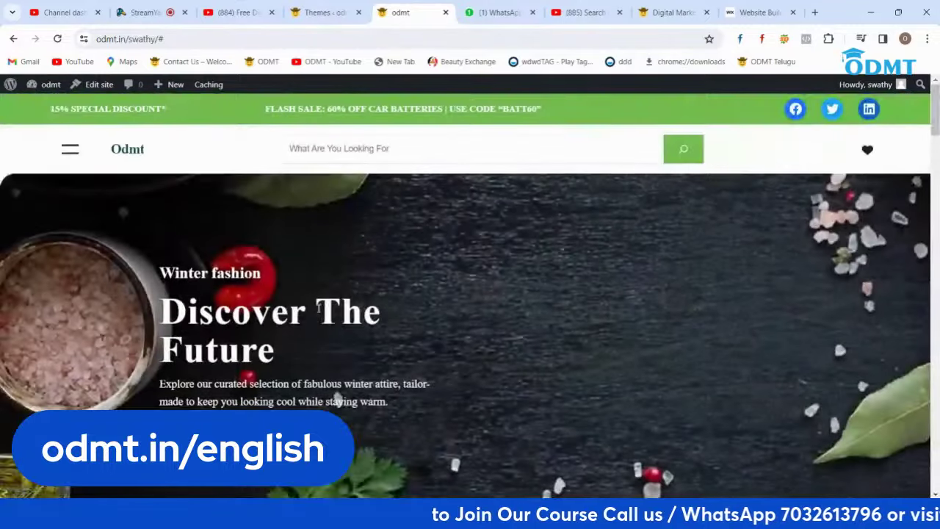
scroll(352, 309, "down", 8)
left_click(299, 180)
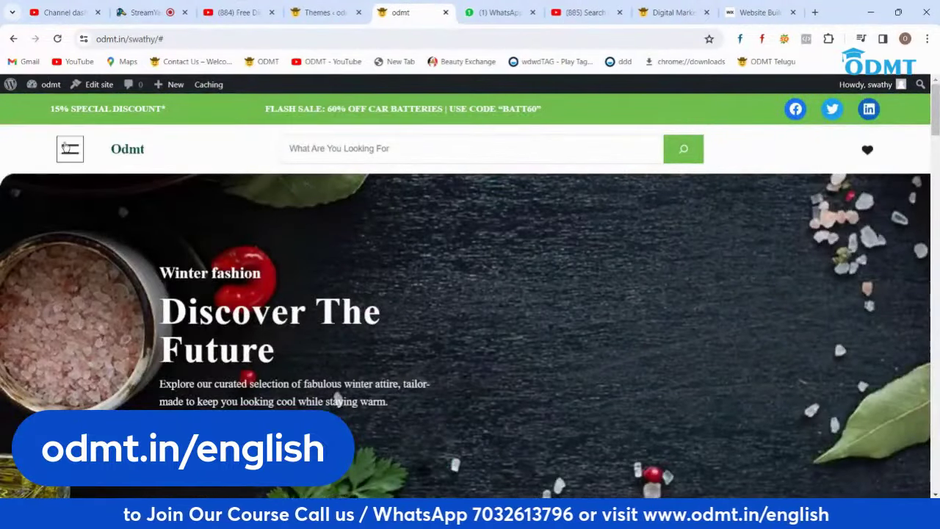
left_click(66, 148)
left_click(162, 119)
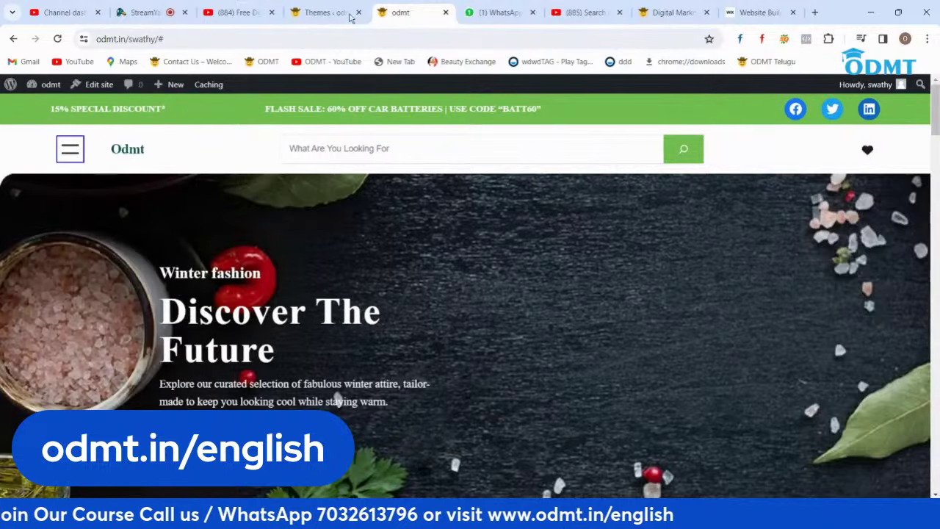
left_click(321, 13)
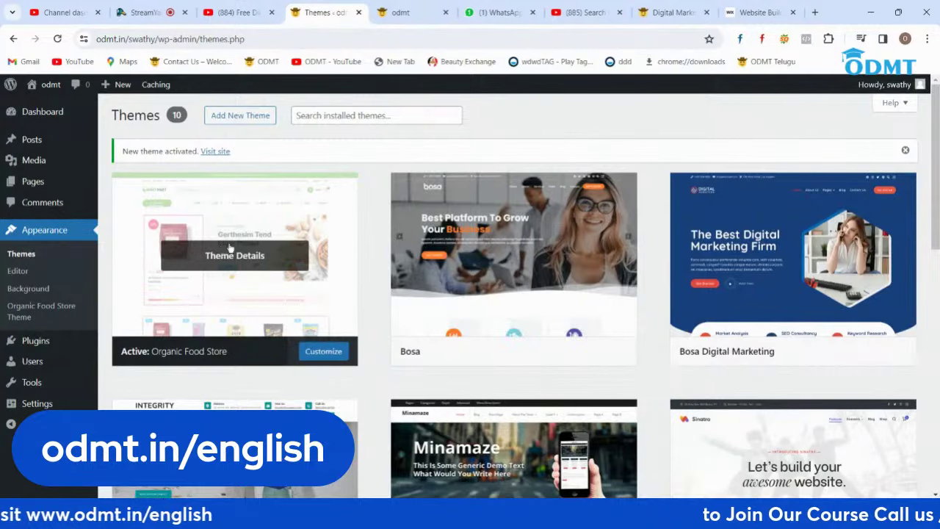
Step: Find Astra under Add New Theme, install it and activate it
scroll(655, 328, "down", 4)
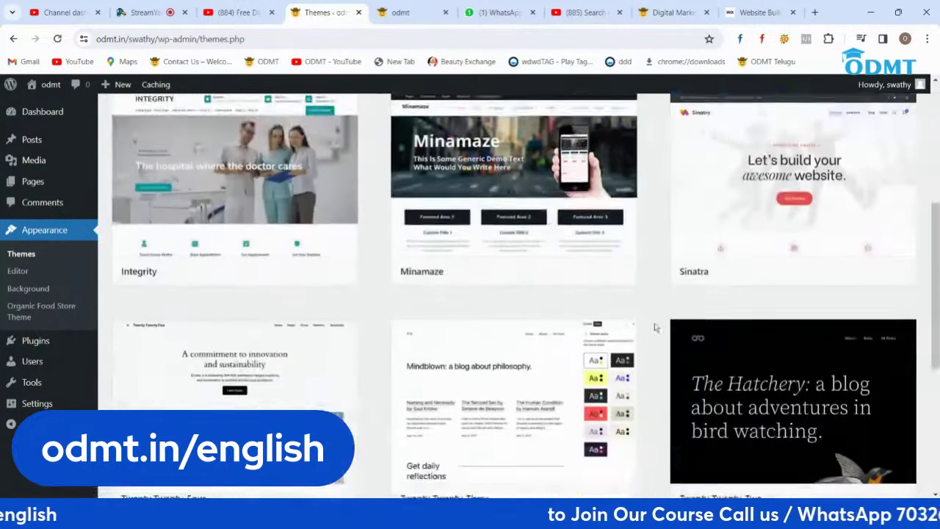
scroll(655, 328, "down", 4)
scroll(654, 328, "up", 8)
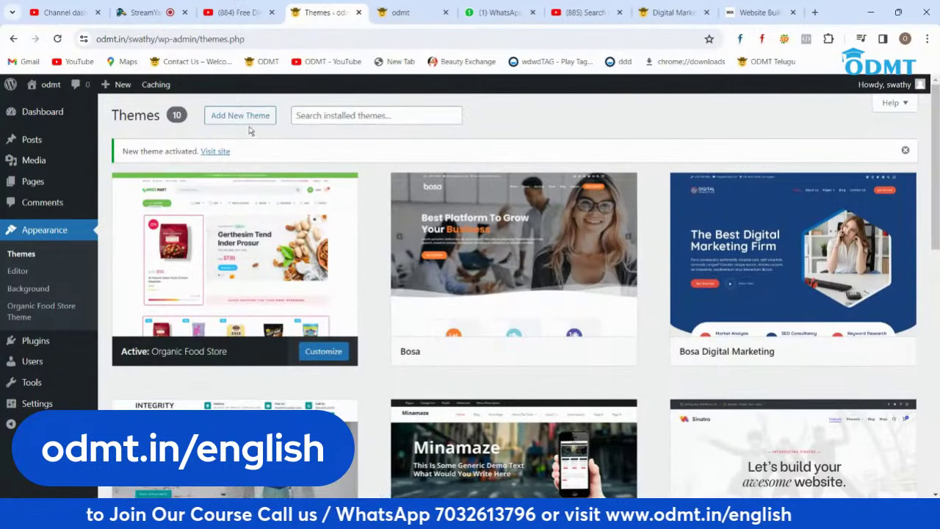
left_click(225, 121)
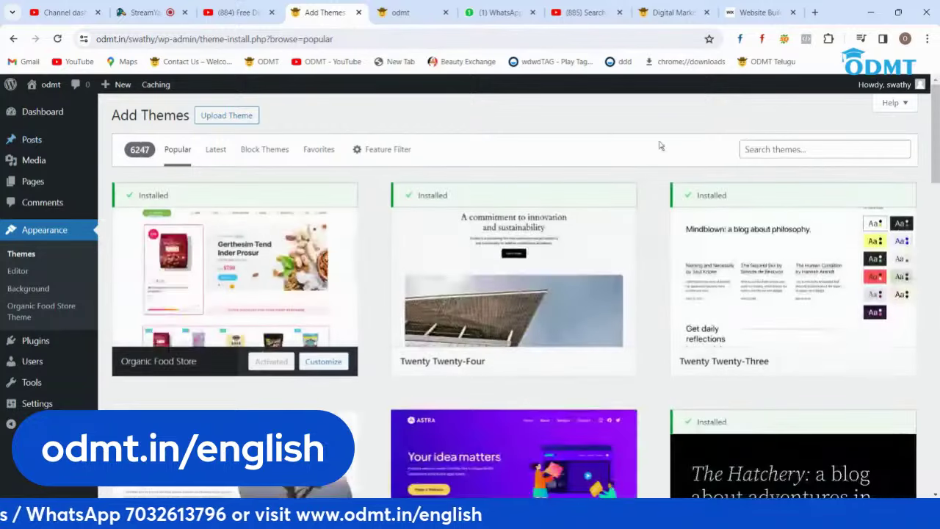
scroll(661, 279, "down", 3)
mouse_move(562, 403)
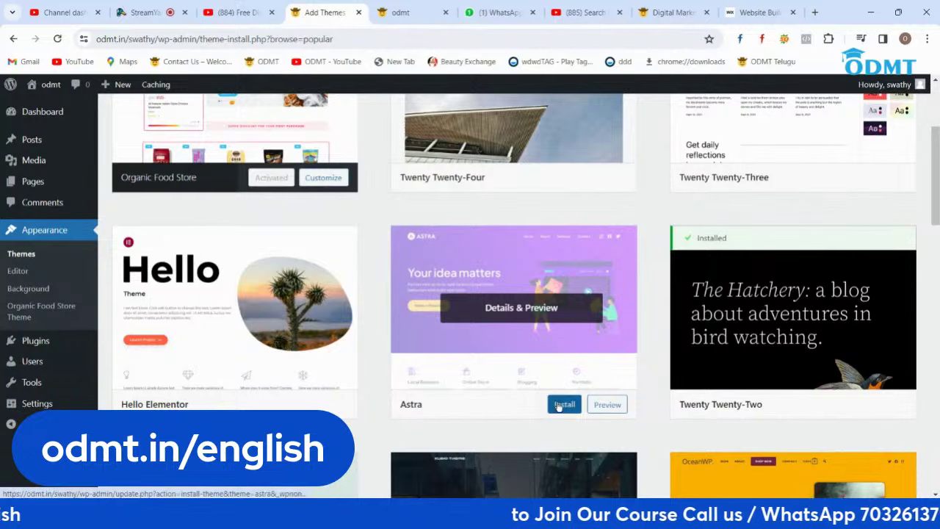
left_click(558, 405)
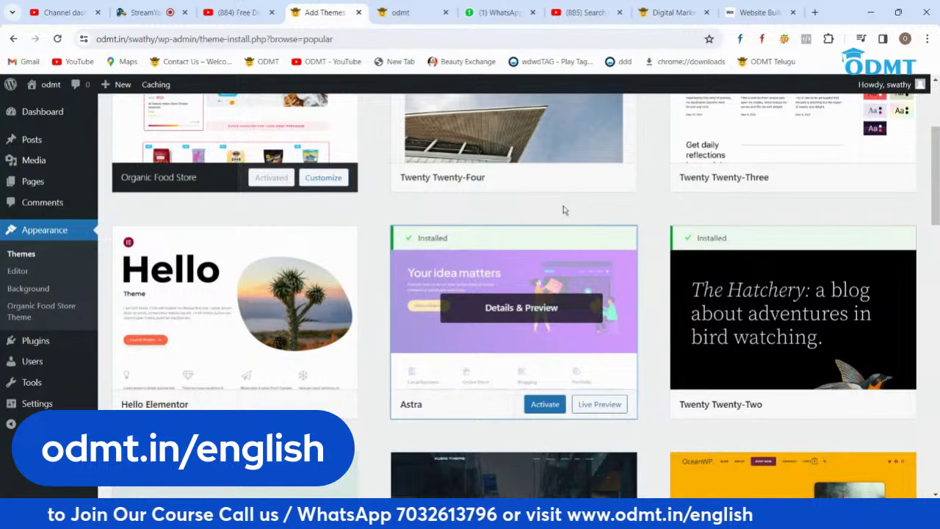
left_click(546, 407)
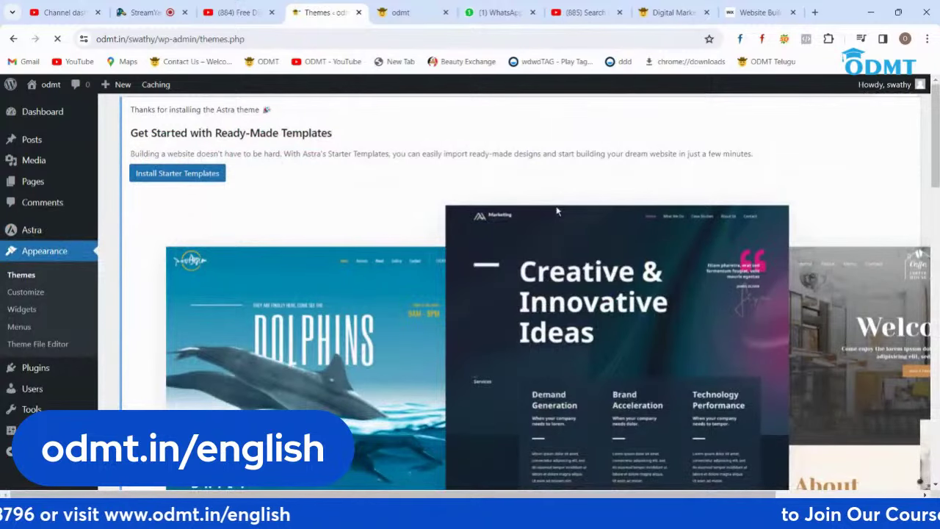
left_click(408, 13)
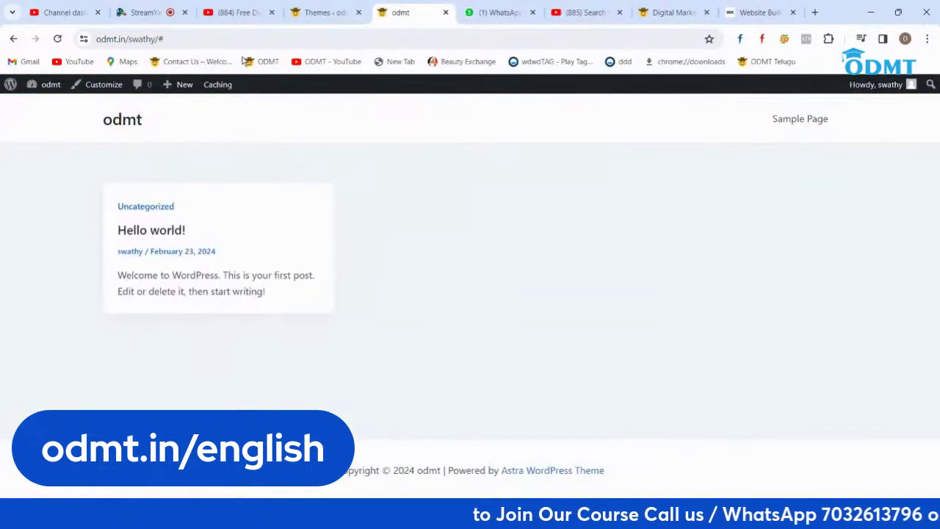
left_click(334, 12)
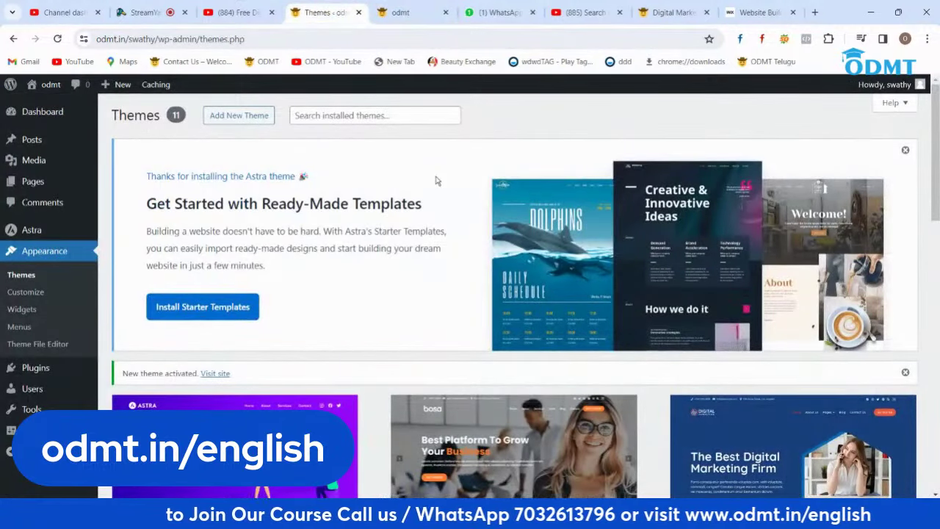
scroll(421, 227, "down", 8)
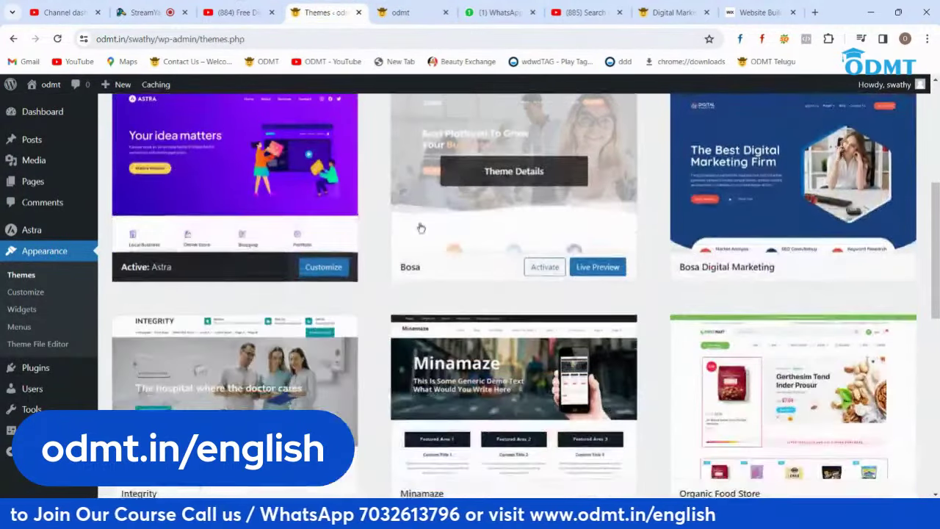
scroll(420, 228, "down", 5)
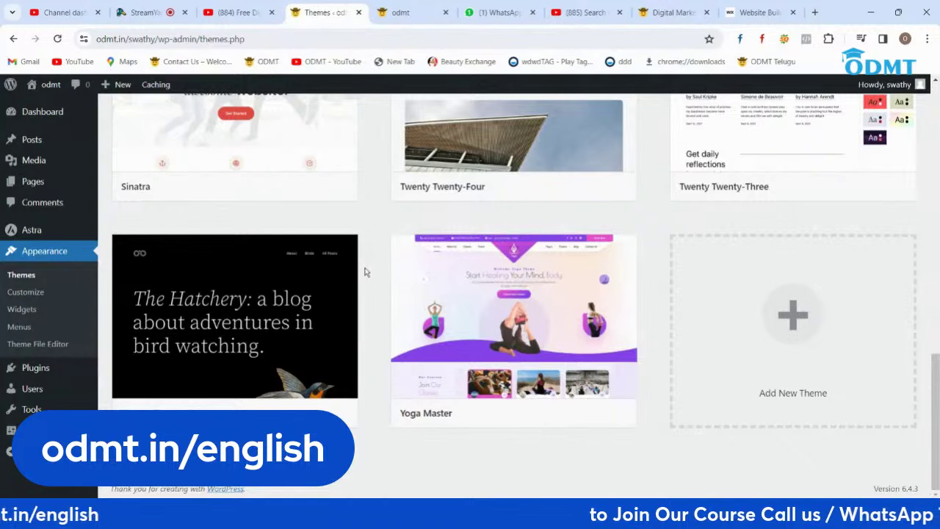
scroll(368, 260, "up", 13)
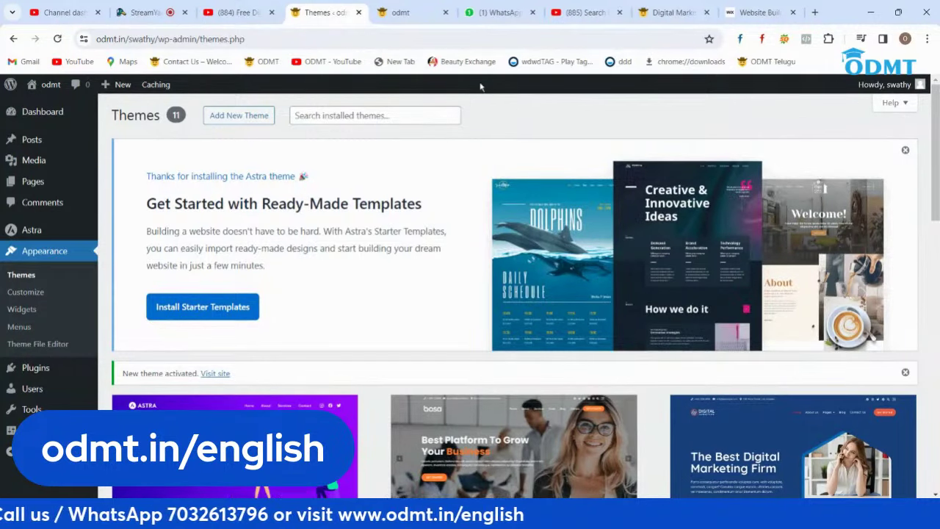
Step: Load ndtv.com in the Digital Marketing tab and scroll through the news page
left_click(667, 12)
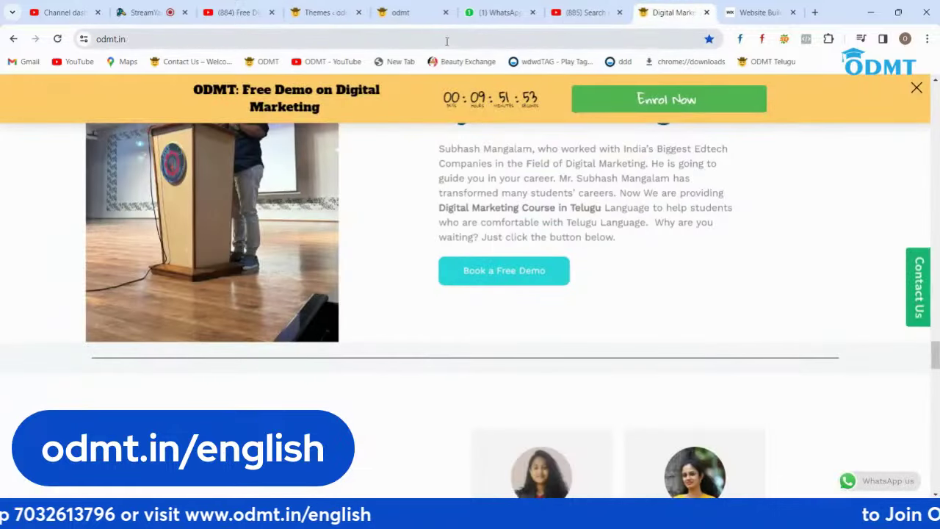
left_click(443, 37)
type("ndtv.com")
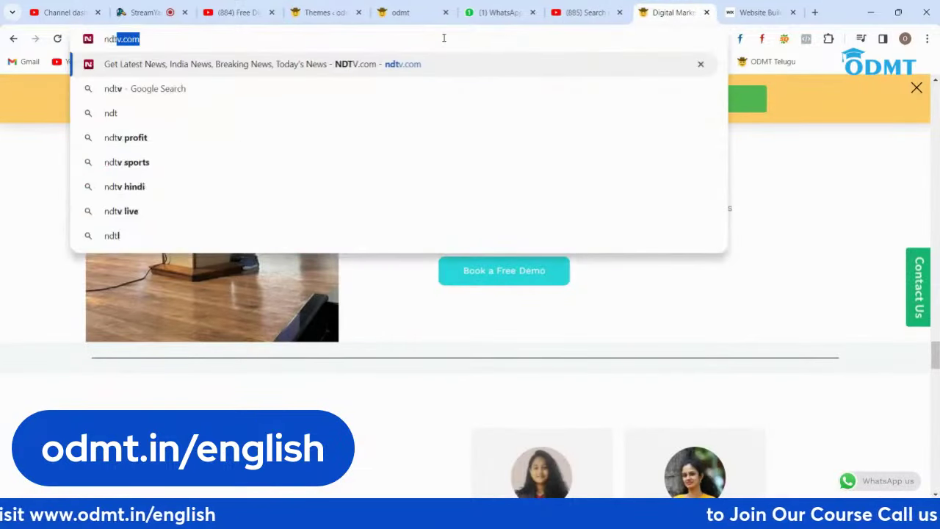
key("Return")
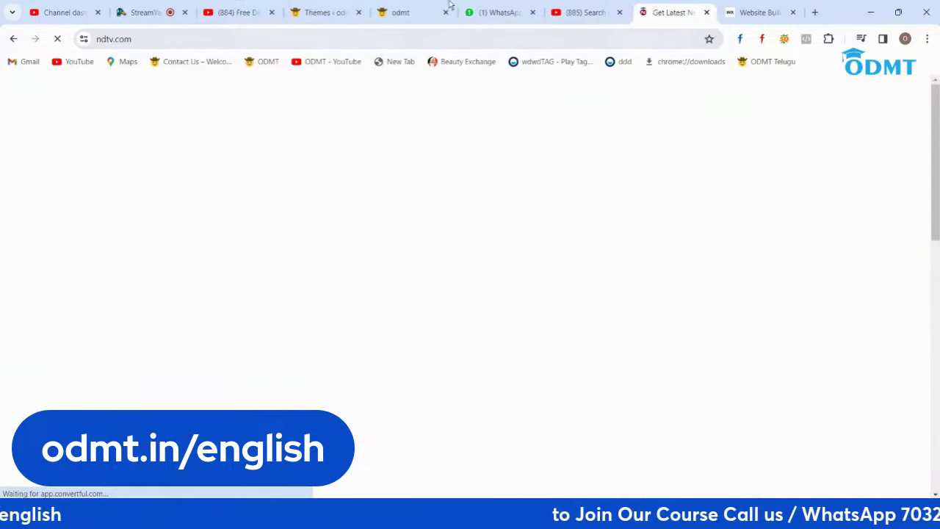
scroll(519, 316, "down", 3)
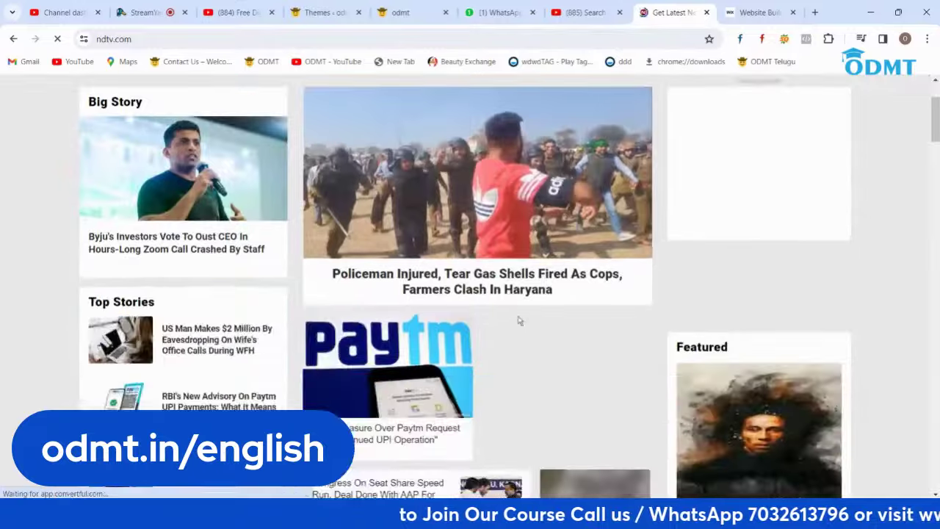
scroll(519, 316, "up", 2)
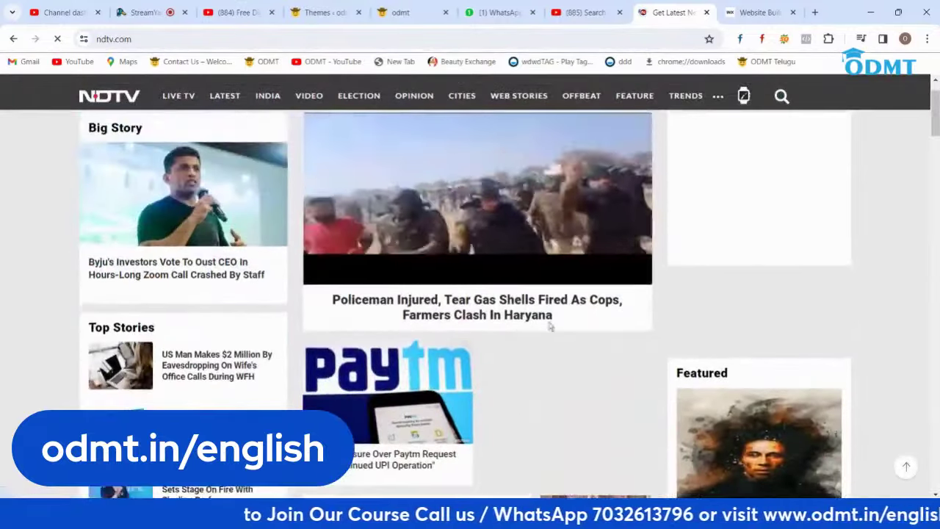
scroll(523, 315, "down", 6)
scroll(538, 302, "down", 9)
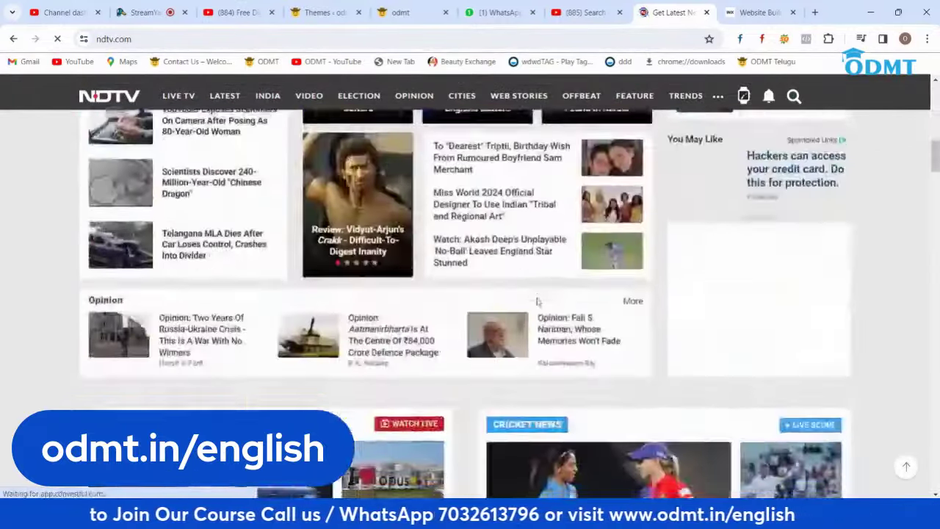
scroll(538, 303, "down", 5)
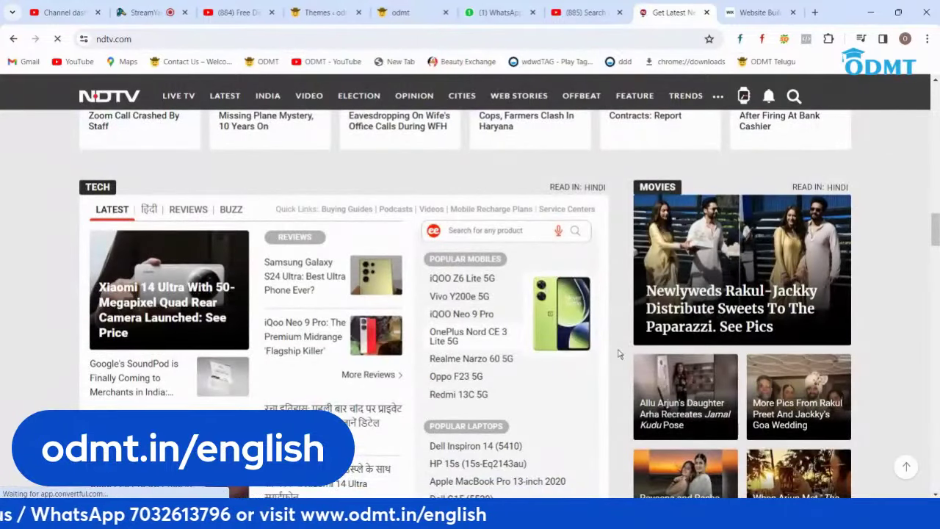
Step: Load the odmt.in homepage in the odmt tab and scroll down through it
left_click(416, 22)
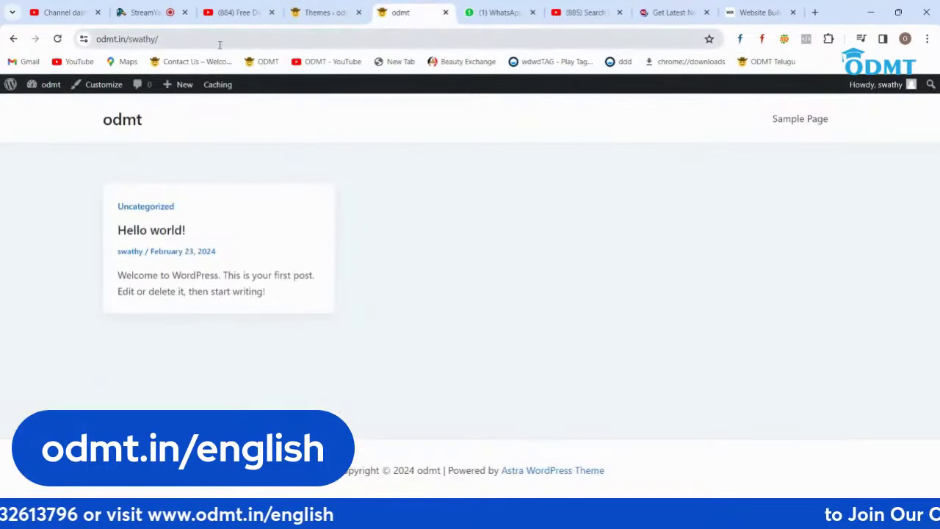
left_click(269, 35)
type("odmt")
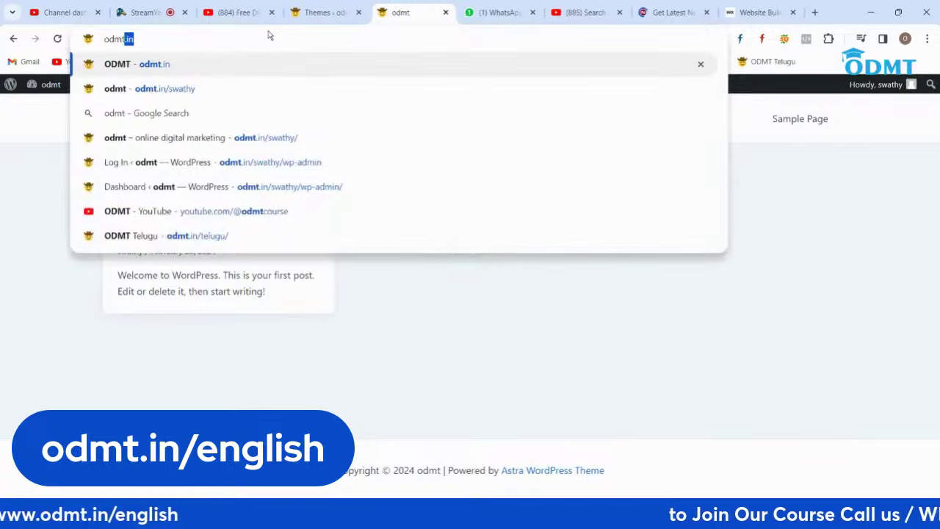
key("Return")
scroll(529, 359, "down", 6)
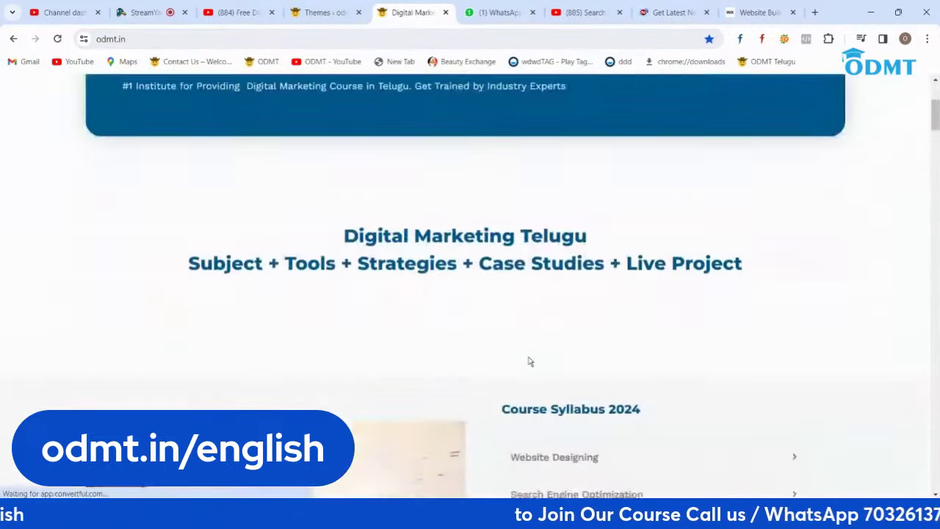
scroll(529, 361, "down", 1)
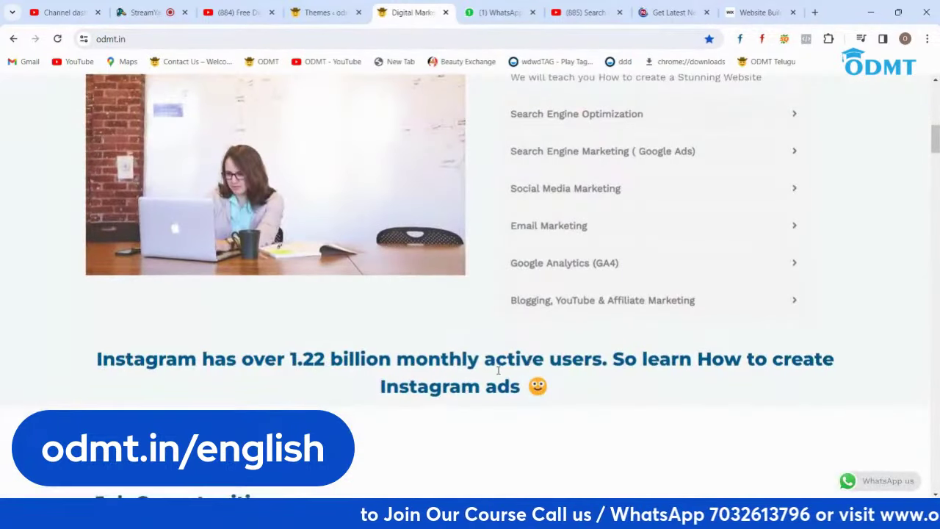
scroll(506, 308, "down", 10)
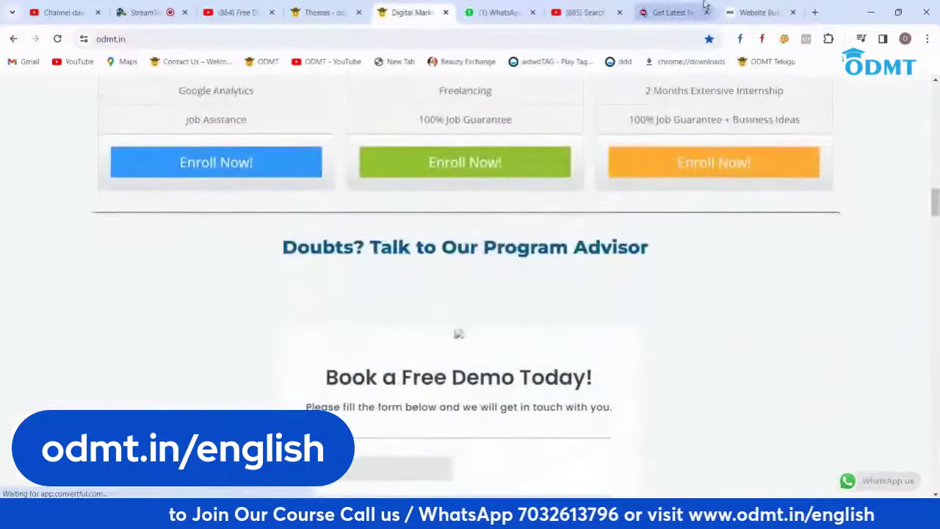
Step: Decline NDTV's breaking news alerts with No Thanks, then go back to WordPress Themes
left_click(701, 9)
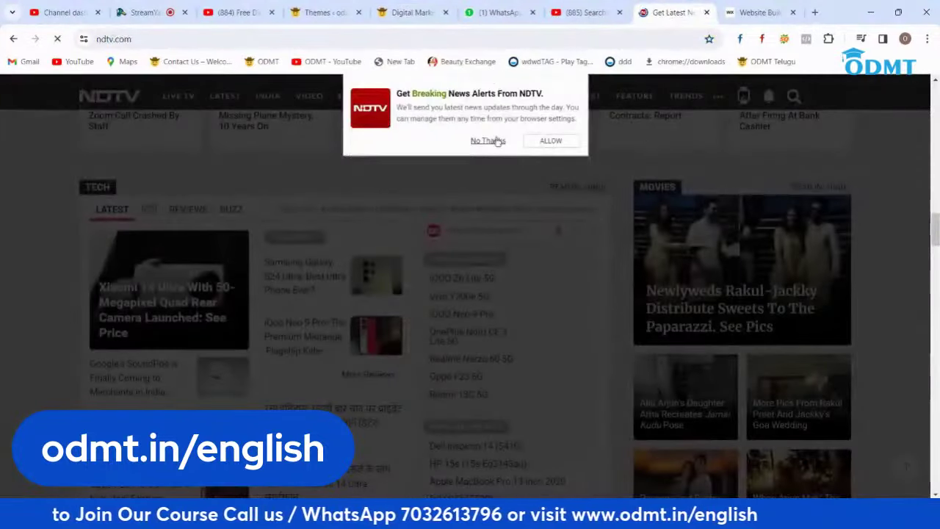
left_click(487, 140)
scroll(555, 272, "down", 15)
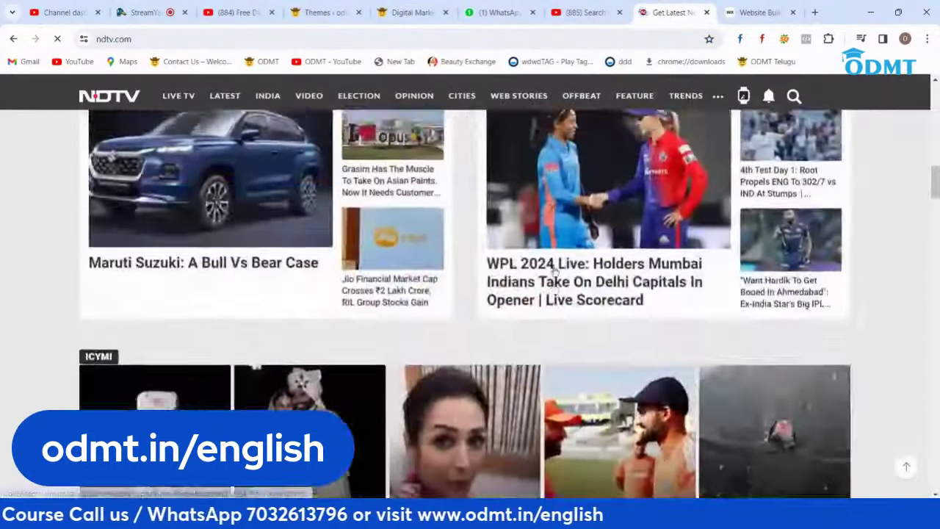
scroll(554, 272, "up", 15)
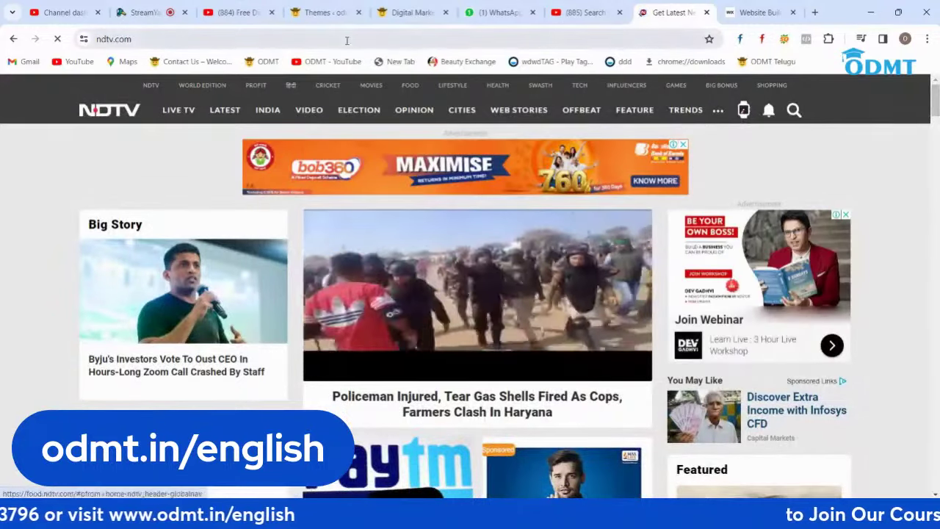
left_click(334, 14)
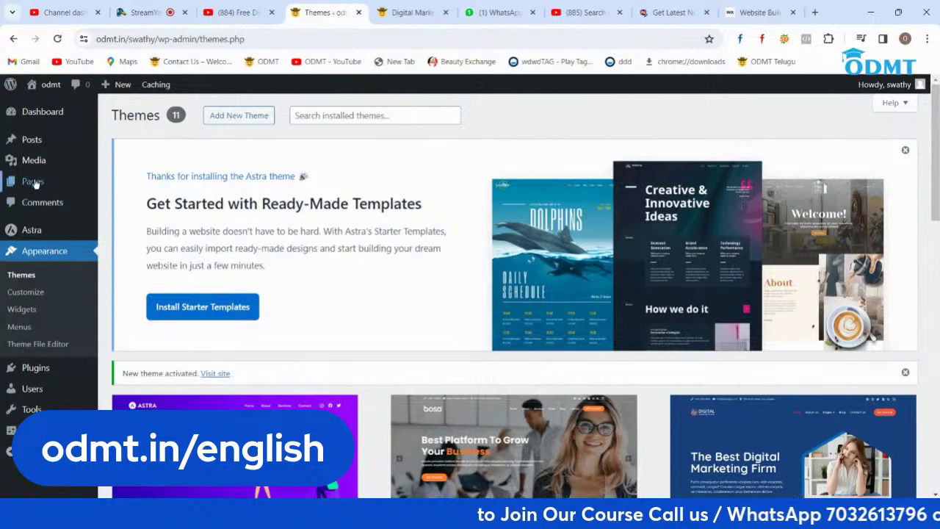
Step: Go to the Posts list and choose Add New Post
mouse_move(39, 182)
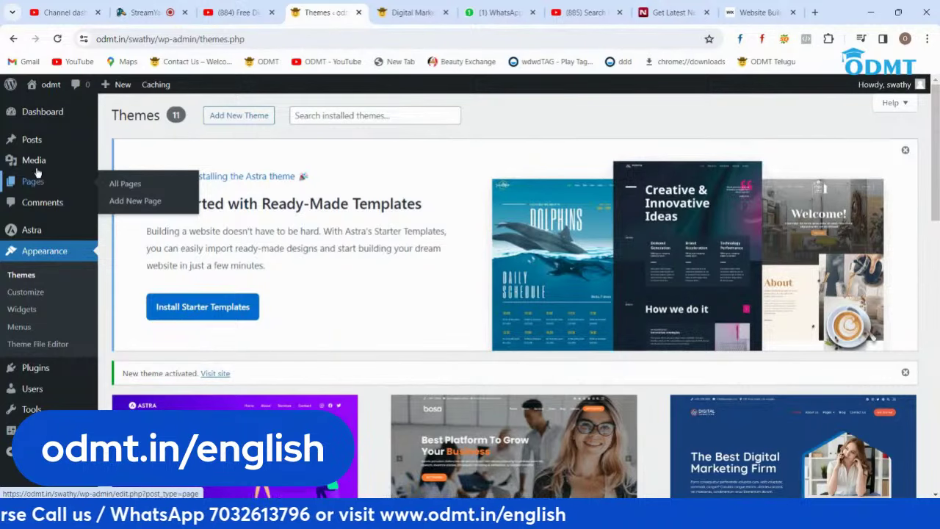
left_click(33, 146)
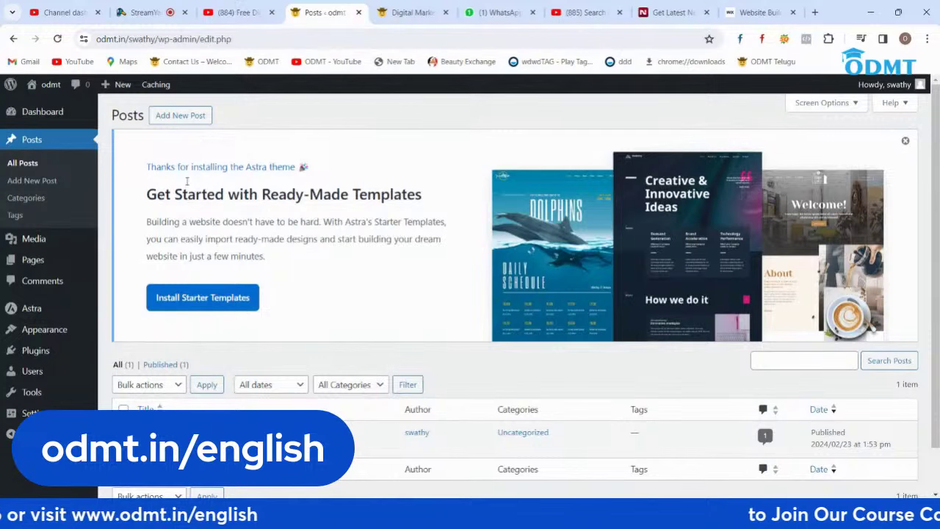
left_click(180, 116)
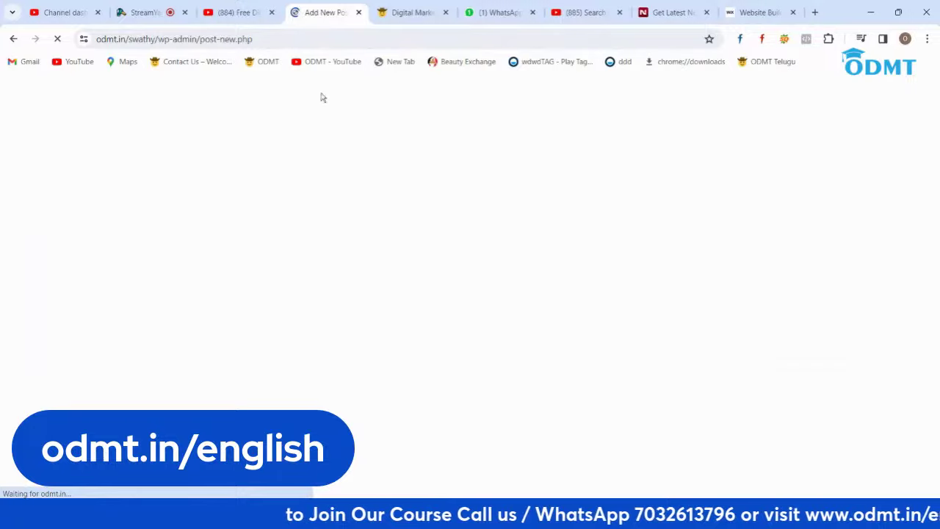
Step: Open the NDTV US Man, WPL and YouTuber scammers stories in new tabs
left_click(679, 12)
scroll(582, 190, "down", 3)
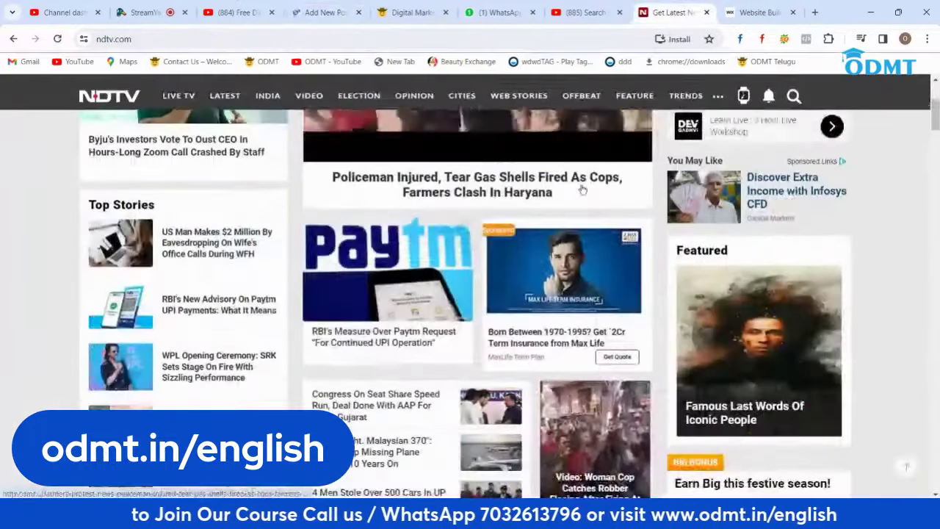
right_click(197, 240)
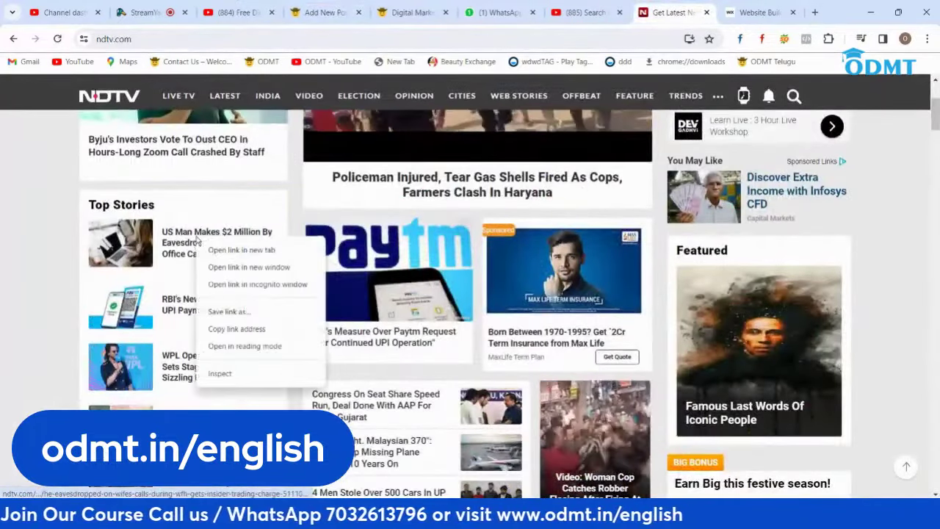
left_click(235, 250)
scroll(247, 240, "down", 2)
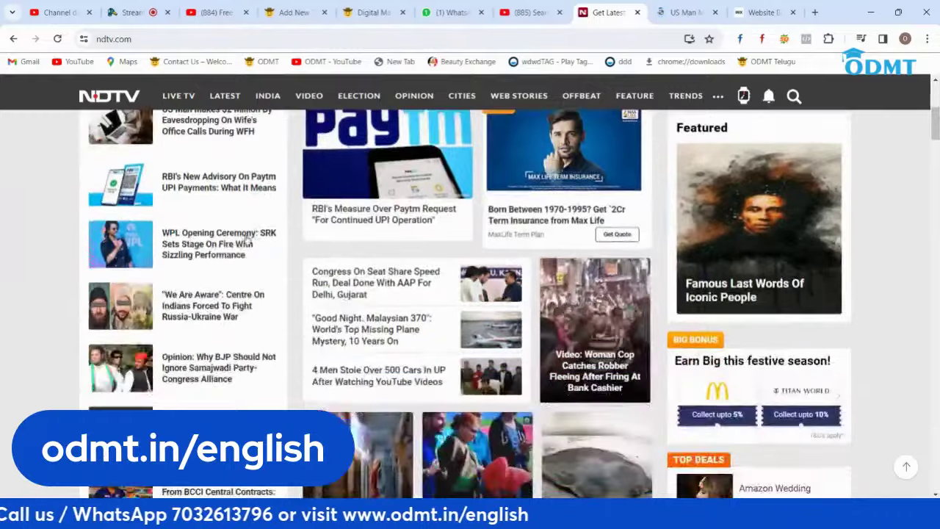
right_click(197, 245)
left_click(233, 255)
scroll(237, 244, "down", 2)
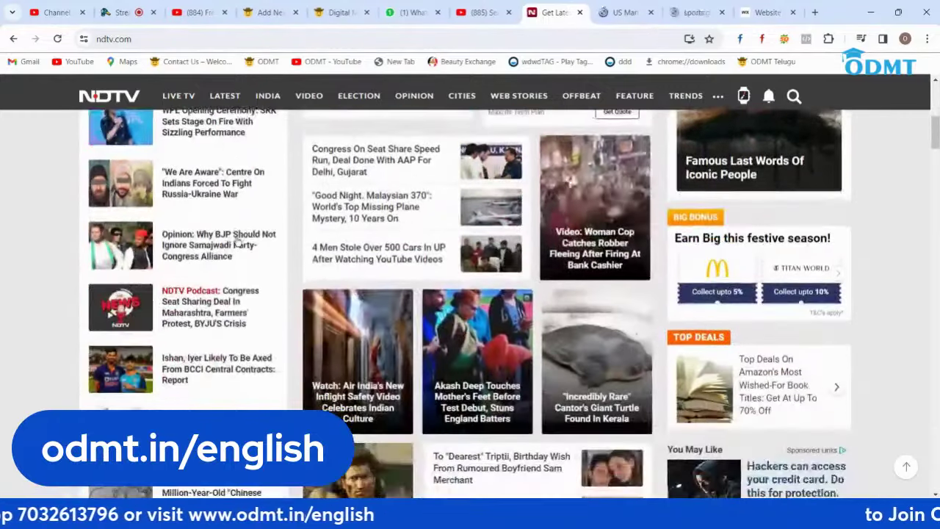
scroll(237, 246, "down", 2)
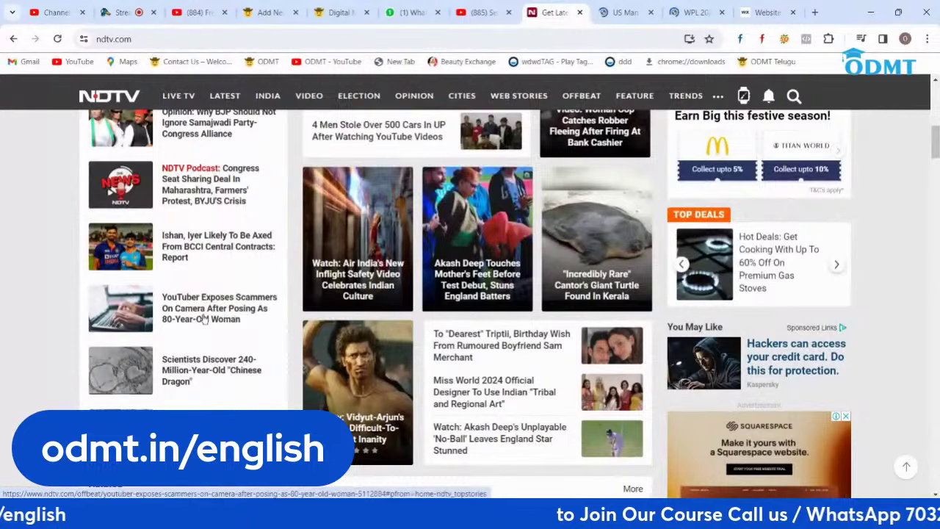
right_click(205, 318)
left_click(222, 328)
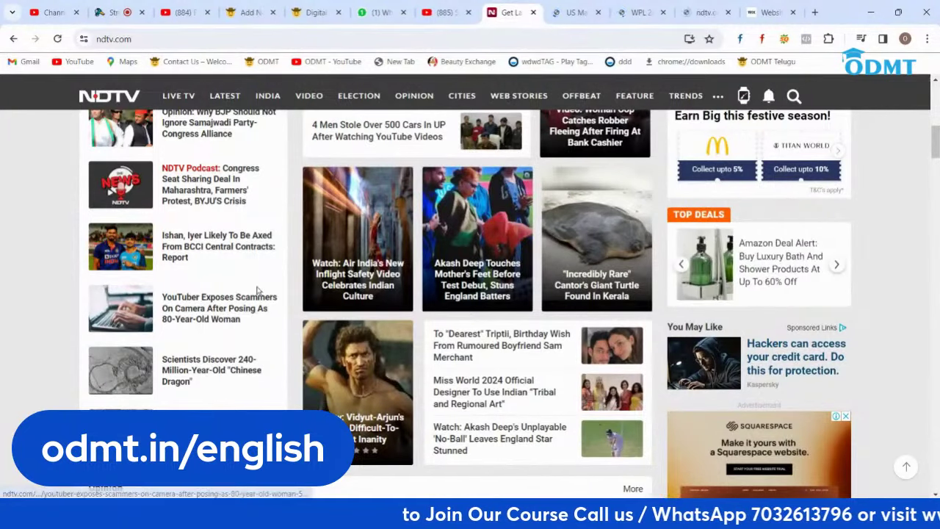
Step: Select the US Man eavesdropping article's headline and return to the WordPress post
left_click(576, 14)
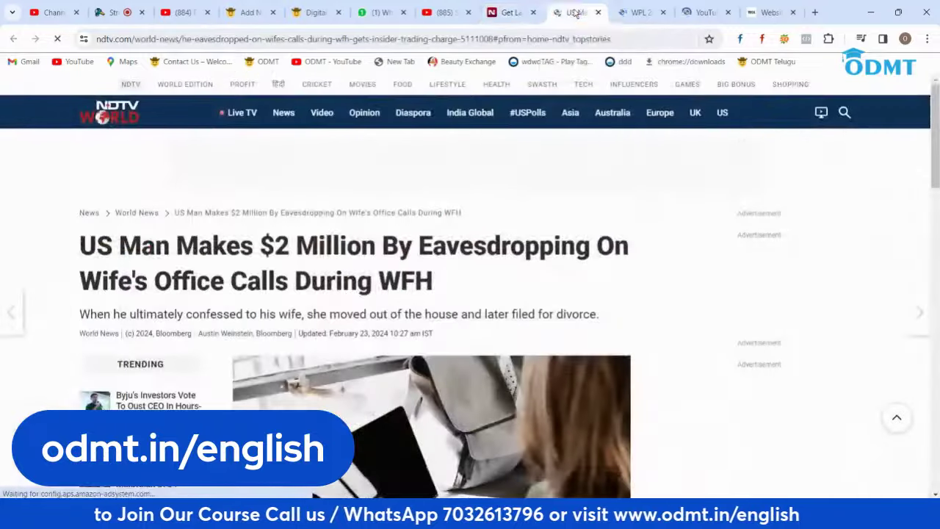
left_click_drag(448, 290, 68, 253)
key("ctrl+c")
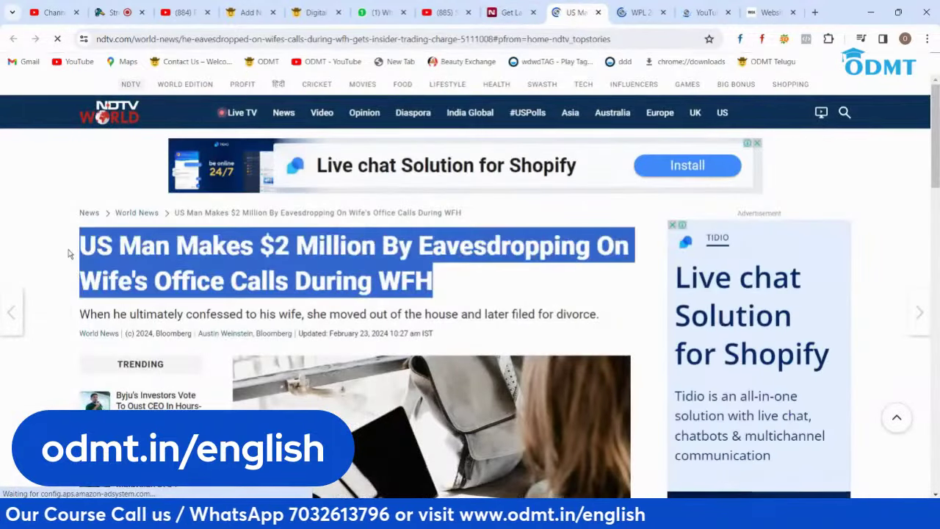
left_click(250, 12)
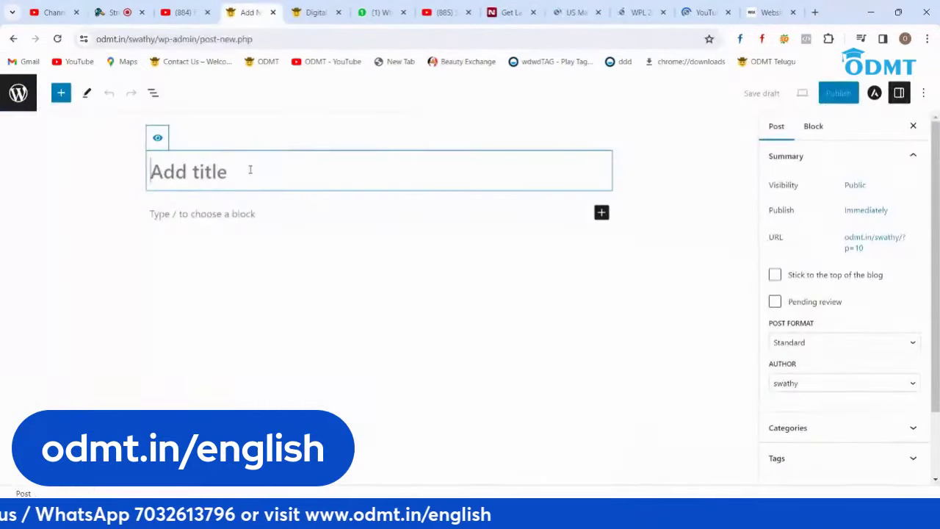
Step: Paste the eavesdropping headline as the post title and copy the article's three paragraphs into the body
key("ctrl+v")
left_click(244, 248)
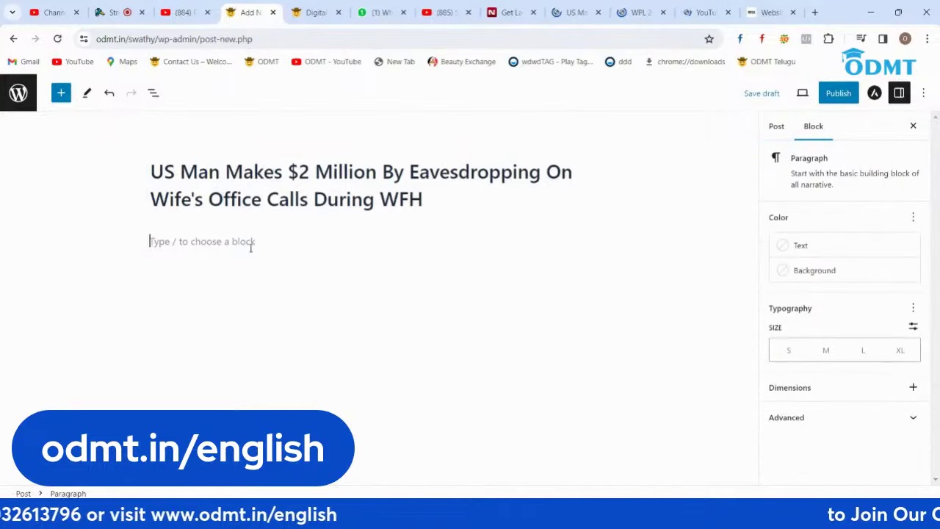
left_click(569, 13)
scroll(506, 266, "down", 5)
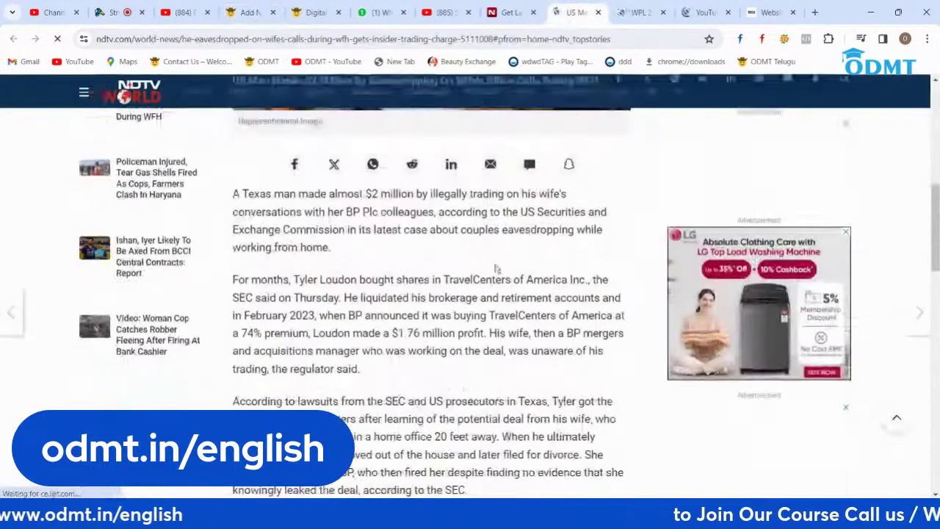
left_click_drag(234, 193, 474, 372)
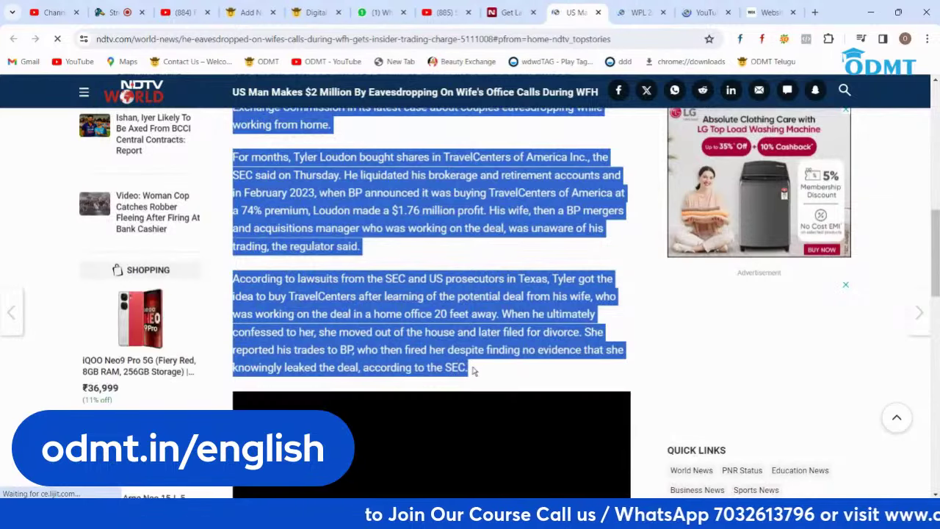
left_click(246, 13)
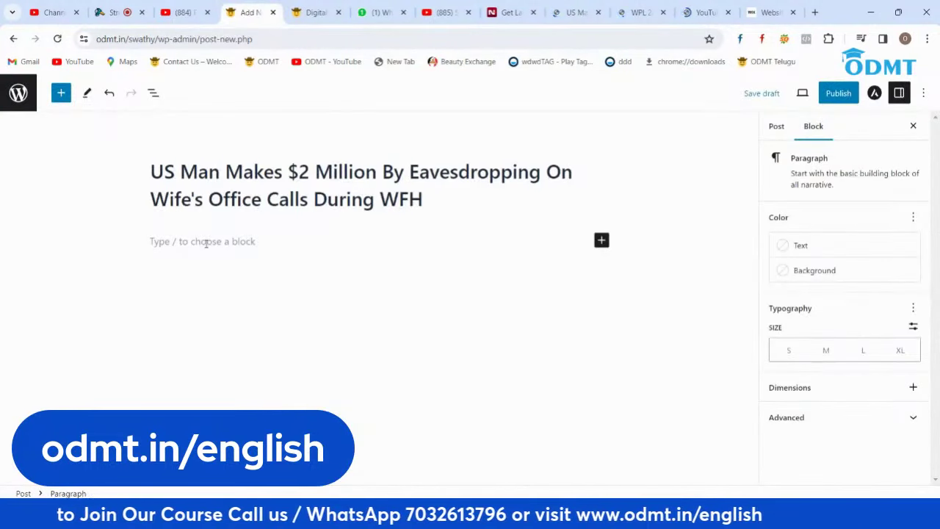
key("ctrl+v")
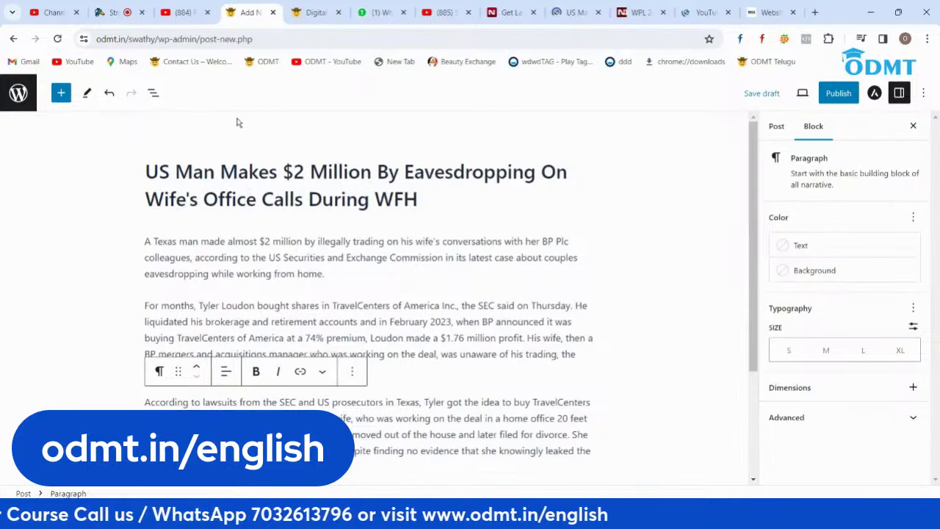
left_click(577, 11)
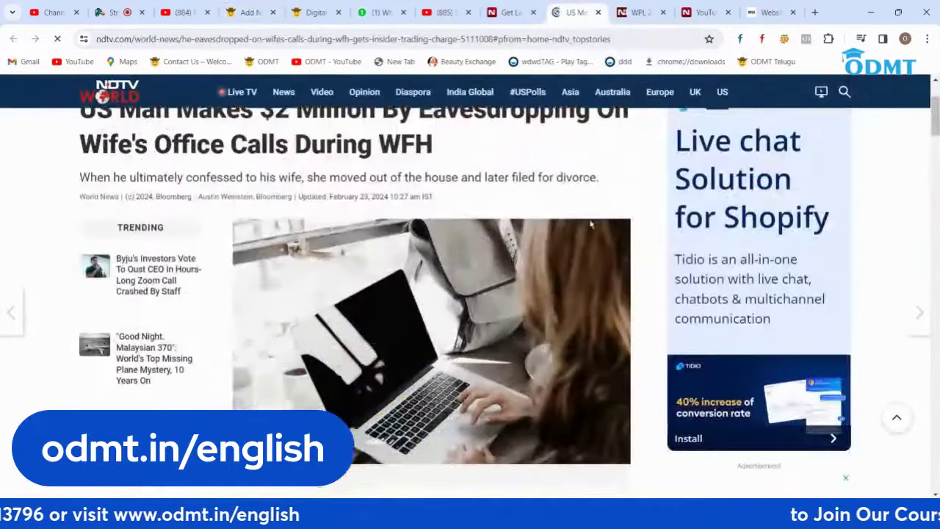
scroll(514, 242, "down", 5)
right_click(424, 232)
left_click(444, 257)
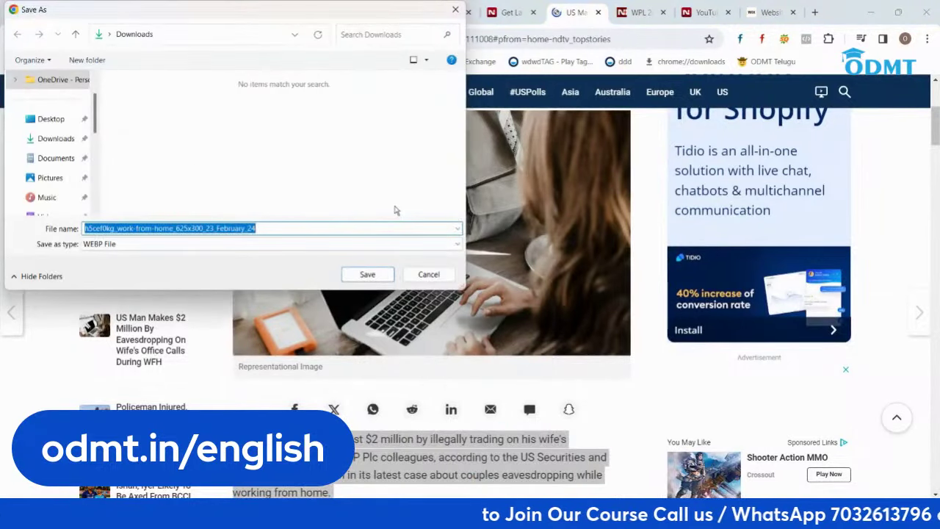
left_click(428, 274)
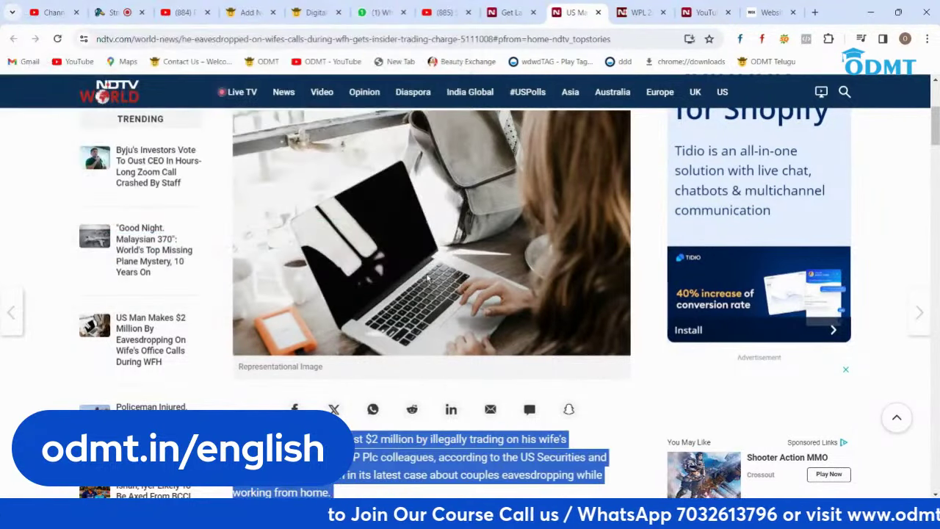
scroll(428, 277, "up", 4)
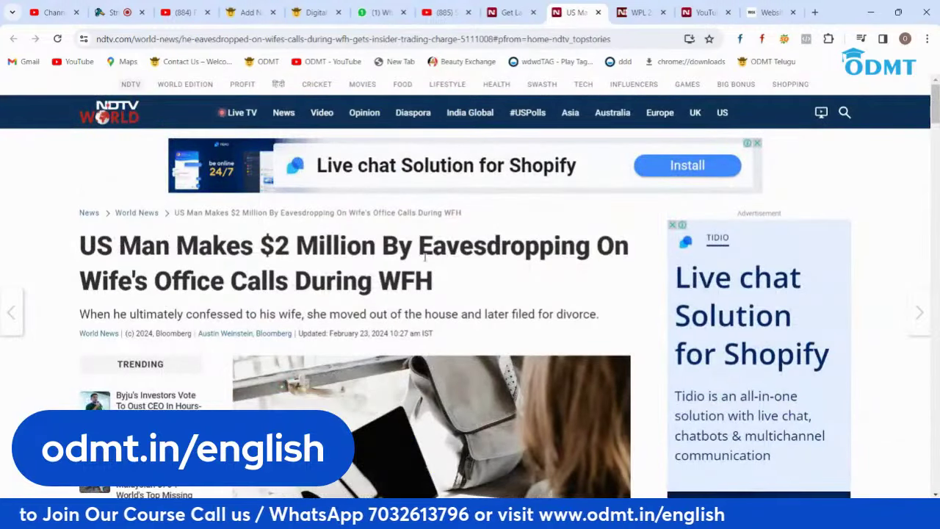
scroll(470, 242, "down", 10)
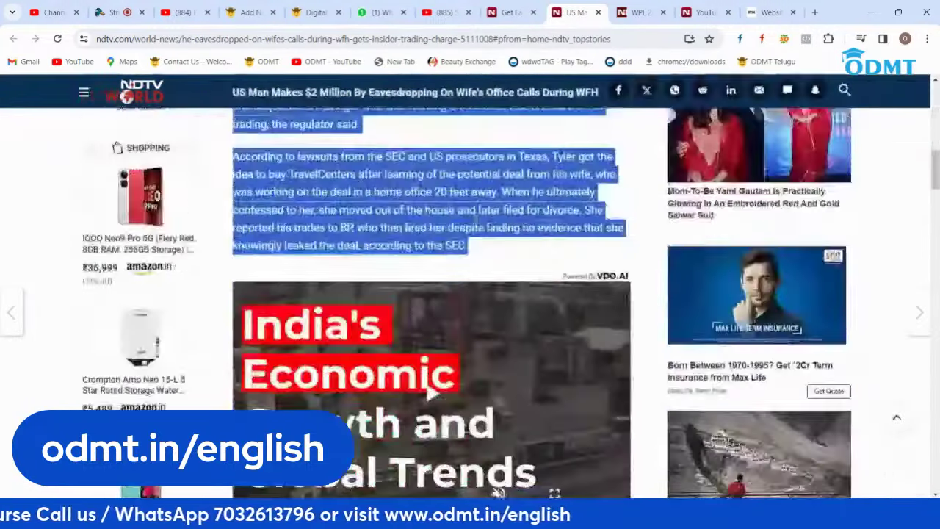
scroll(431, 301, "up", 3)
scroll(476, 227, "up", 5)
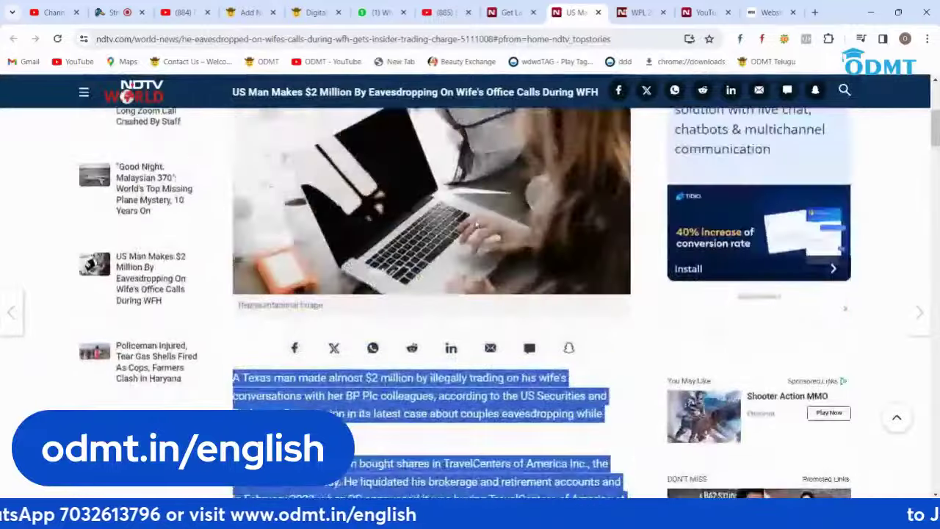
right_click(416, 250)
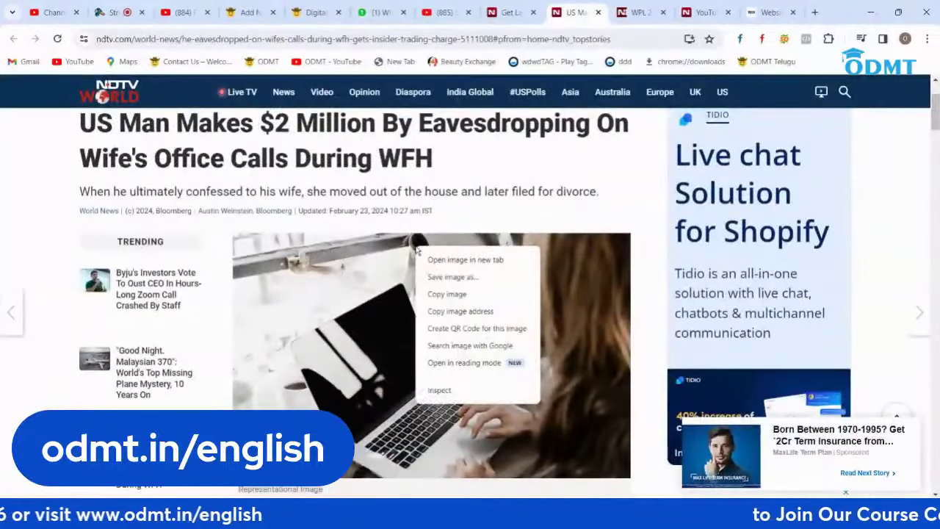
left_click(438, 390)
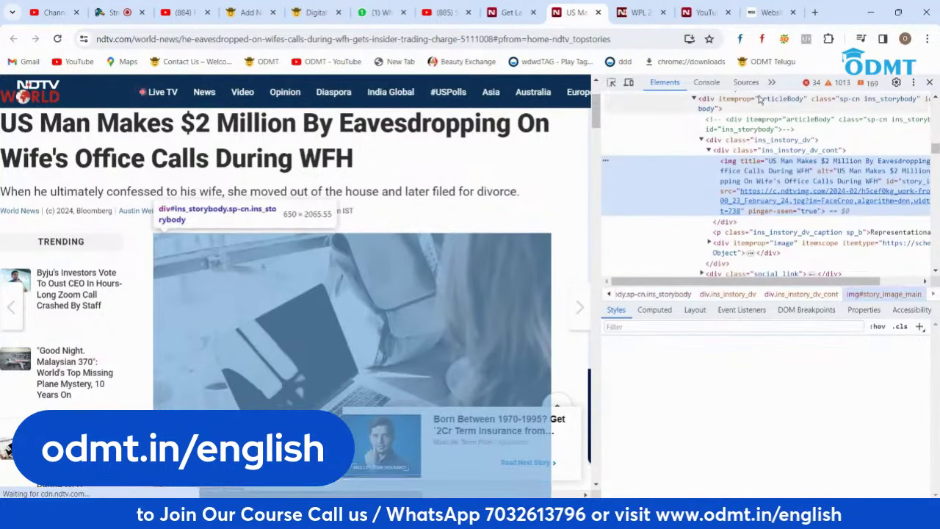
left_click(770, 83)
left_click(777, 110)
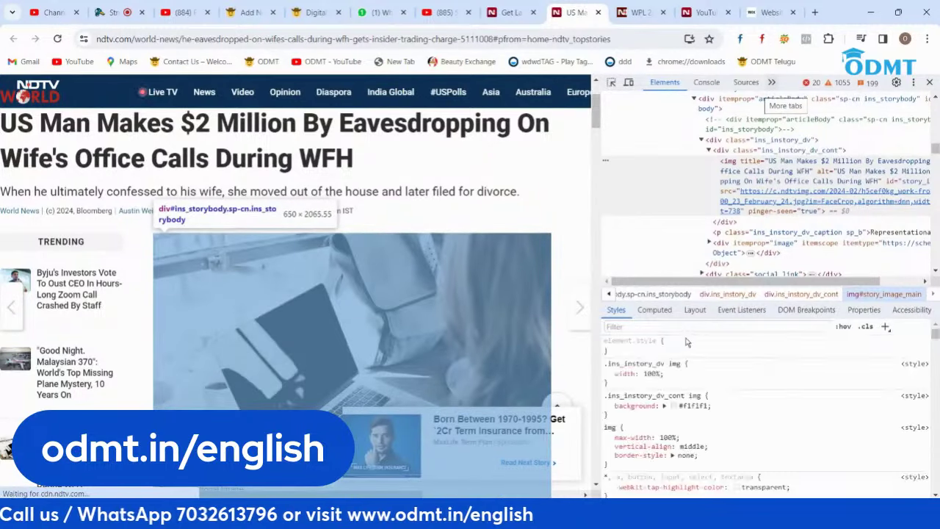
left_click(771, 82)
left_click(789, 100)
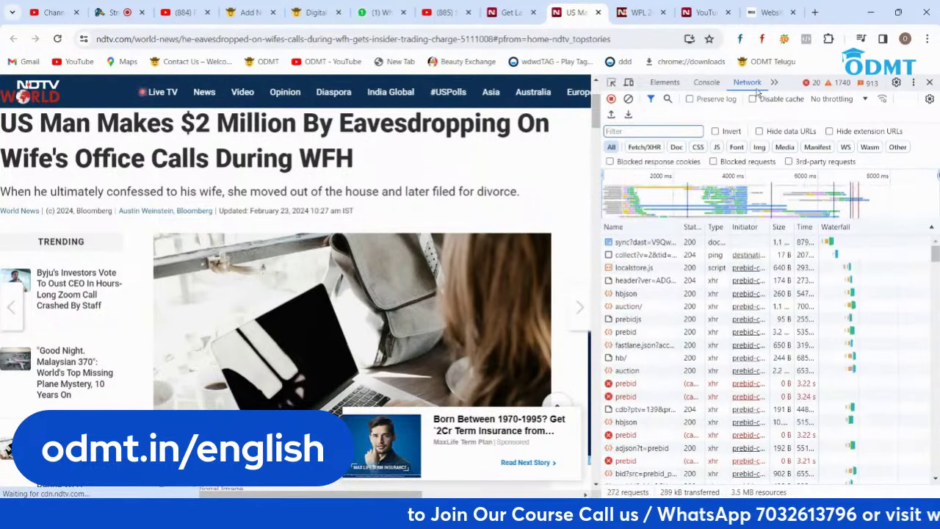
left_click(639, 247)
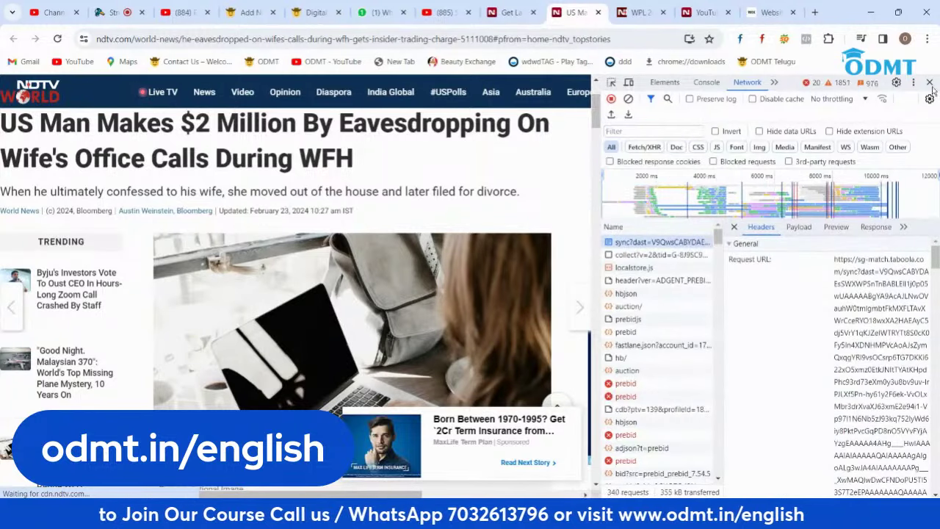
key("F12")
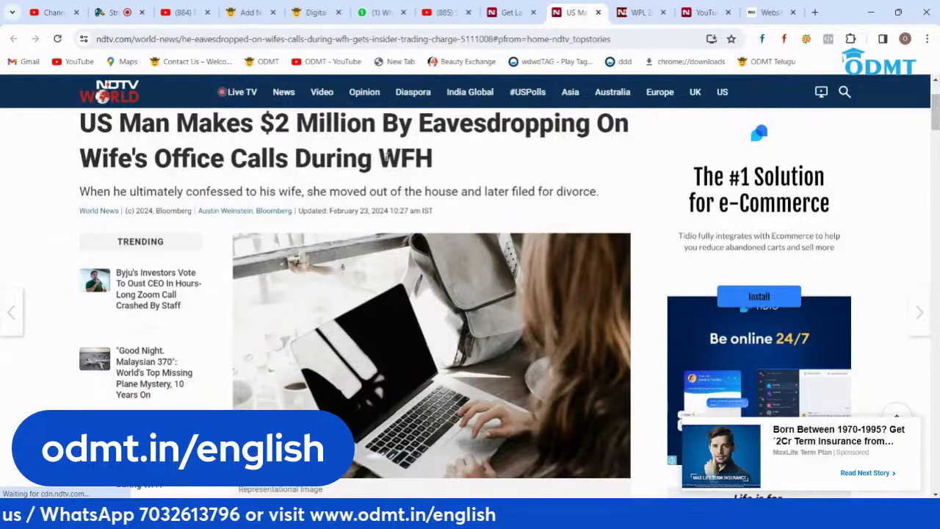
Step: Open the google.com home page in the Wix website tab
left_click(766, 6)
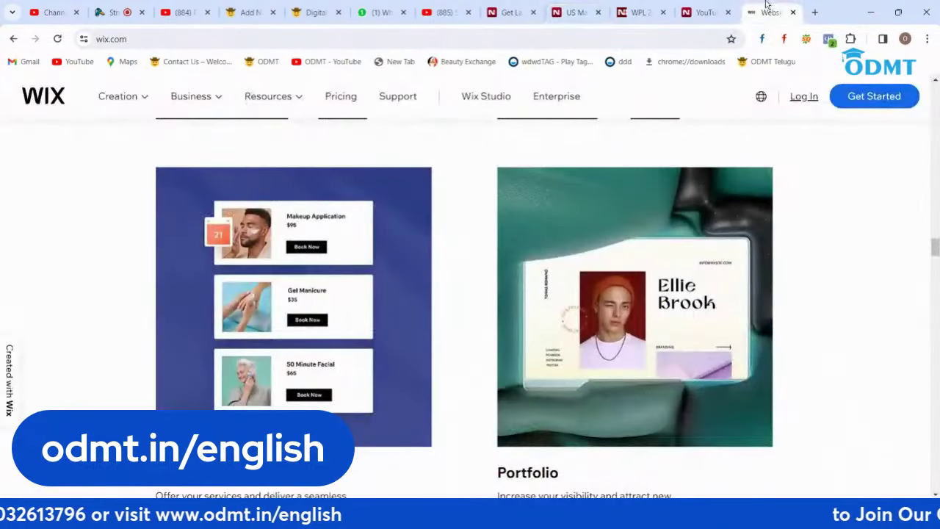
left_click(360, 42)
type("go")
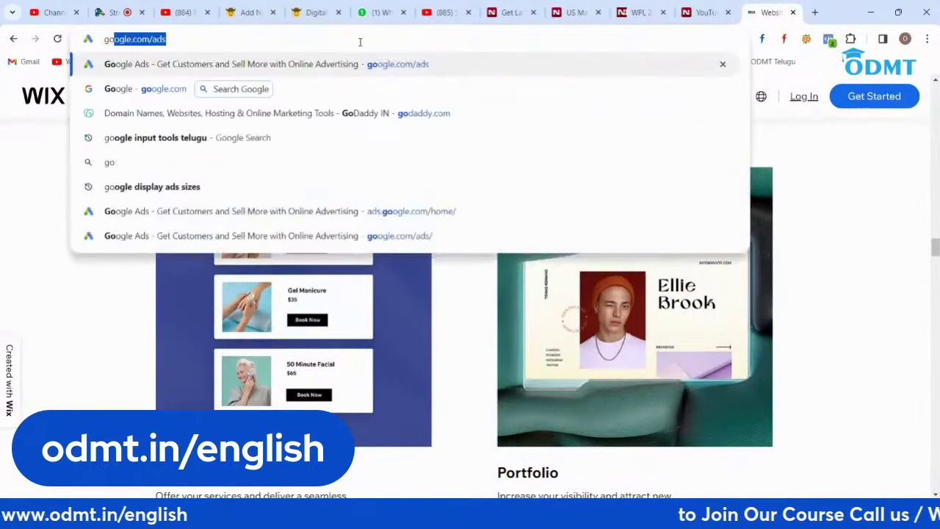
key("Return")
left_click(360, 42)
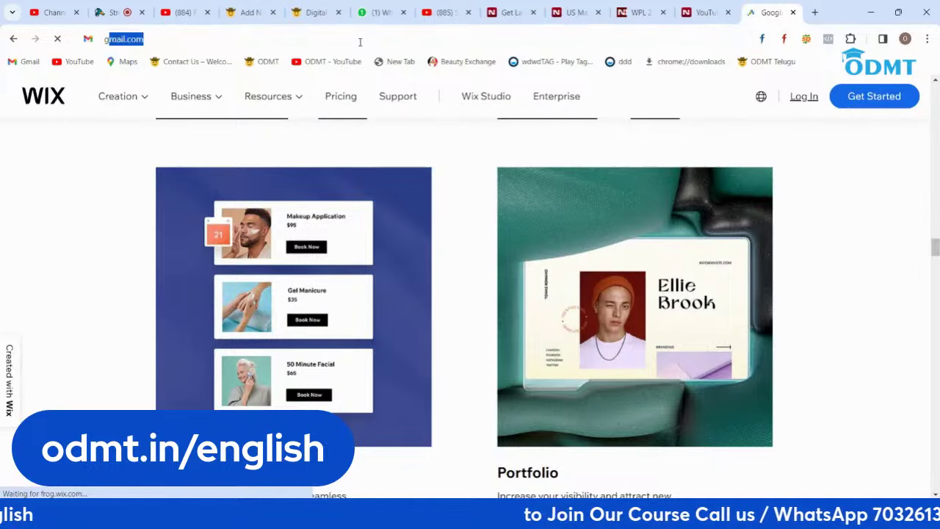
type("goo")
key("End")
key("BackSpace")
key("BackSpace")
key("BackSpace")
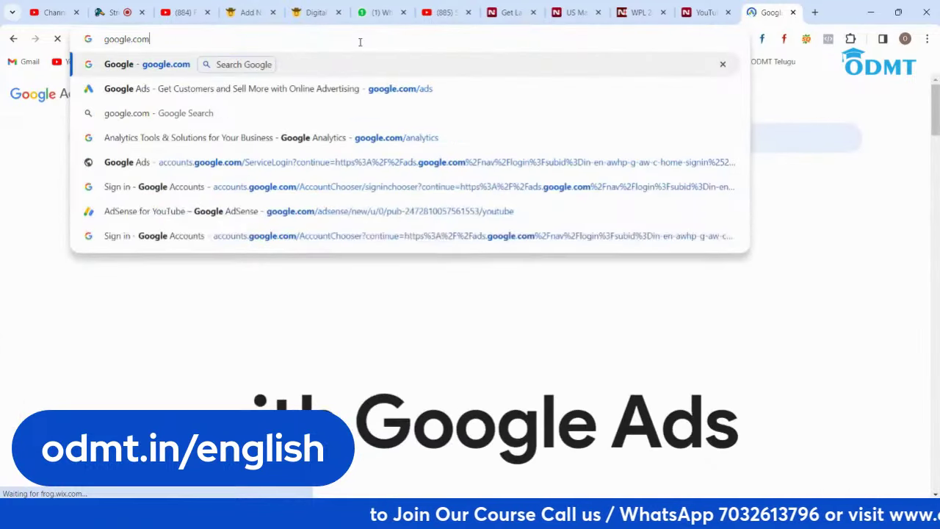
key("Return")
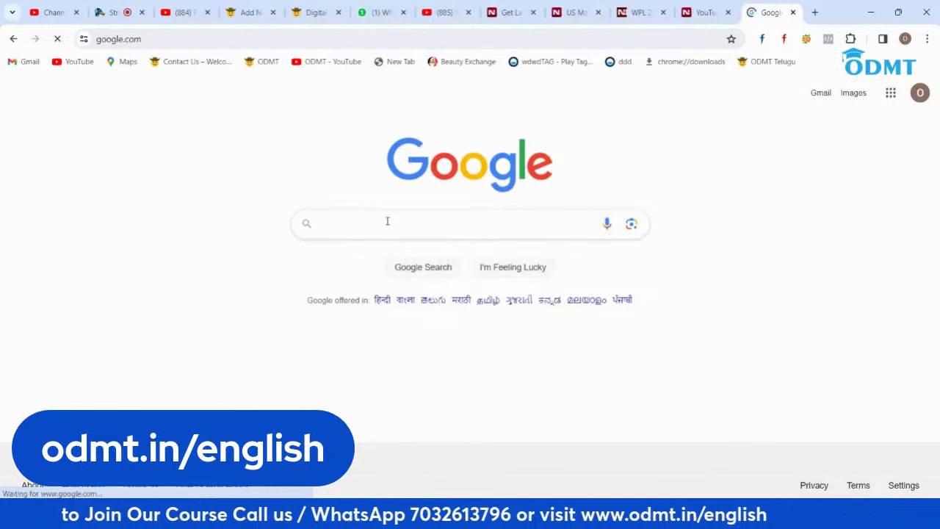
Step: Search Google Images for the pasted paragraph and save the Pragativadi laptop photo as JPG
key("ctrl+v")
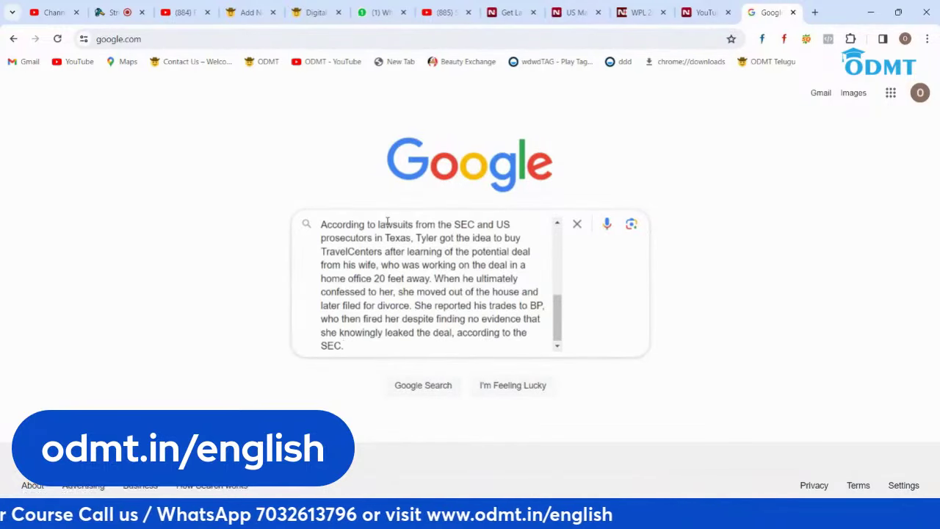
key("Return")
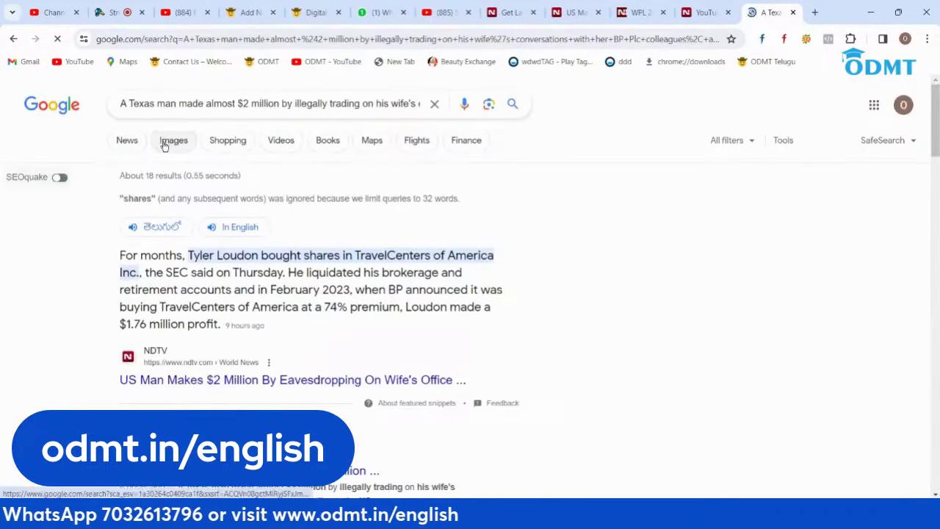
left_click(163, 146)
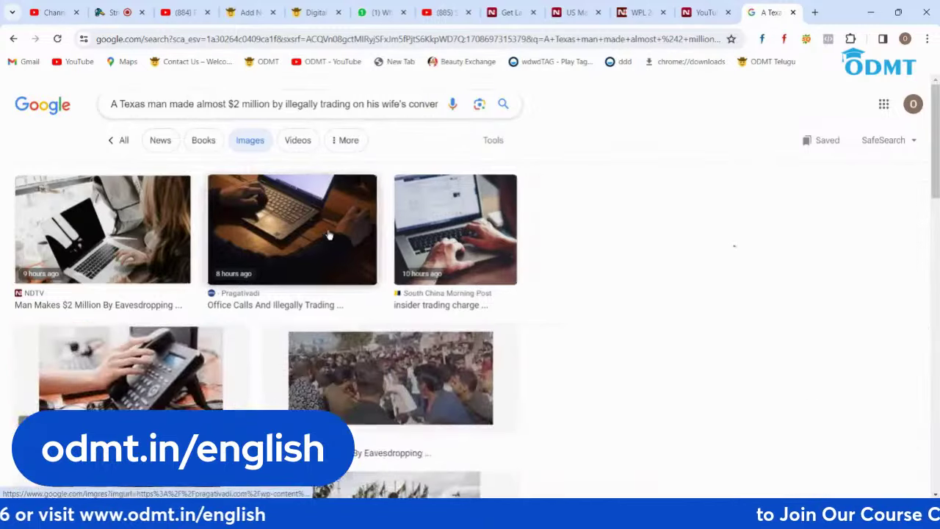
left_click(329, 236)
right_click(620, 199)
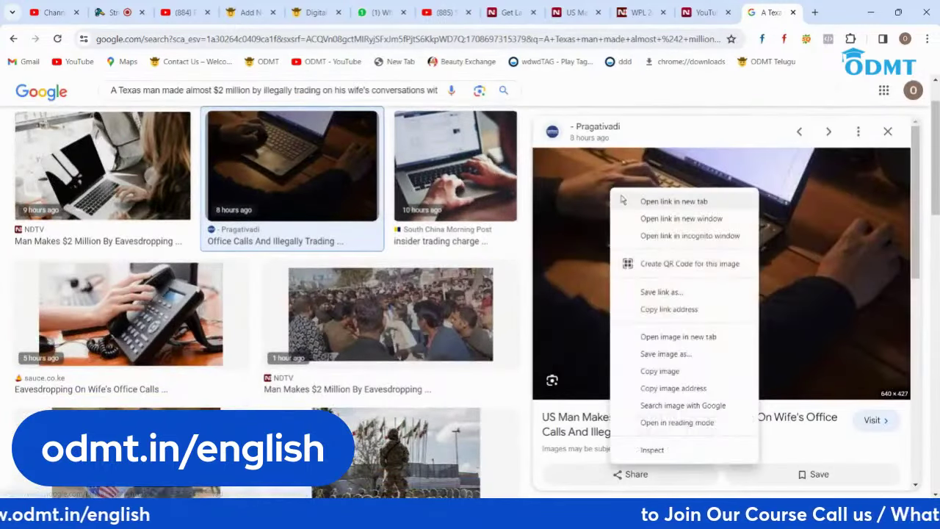
left_click(658, 353)
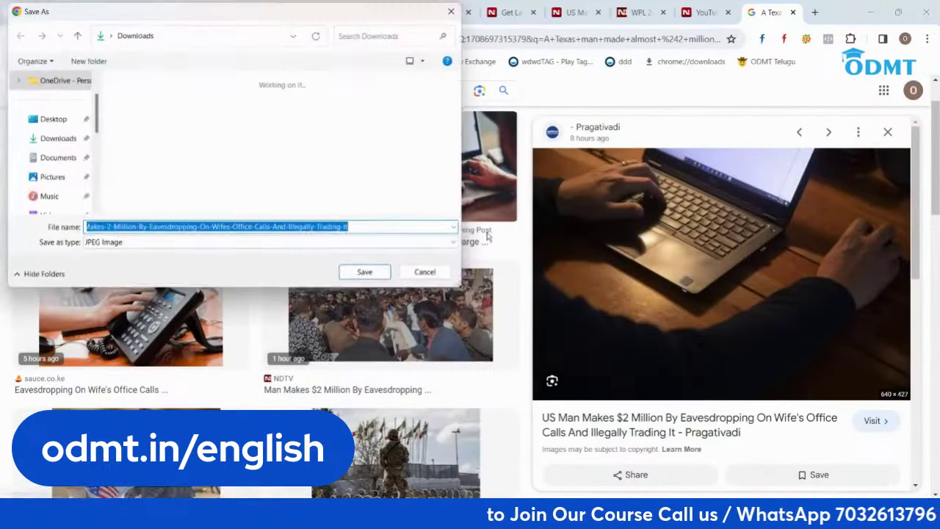
left_click(367, 275)
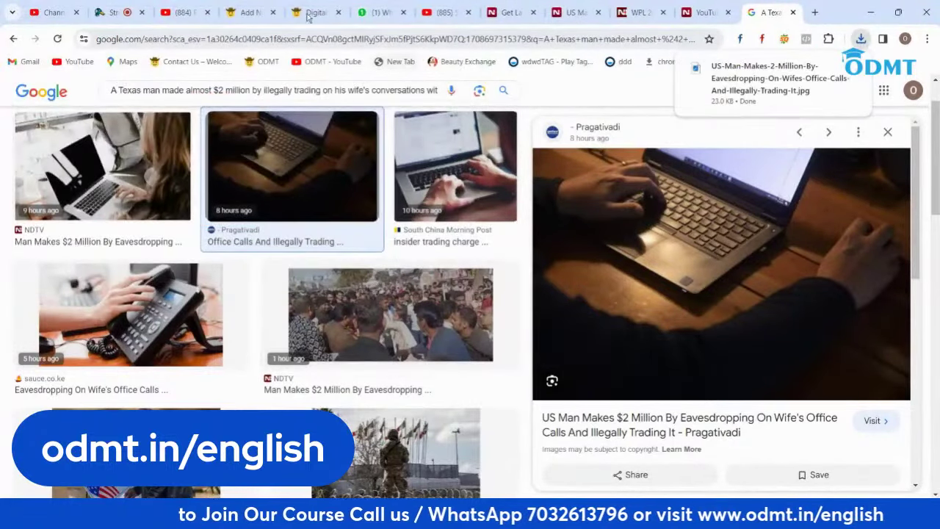
left_click(252, 11)
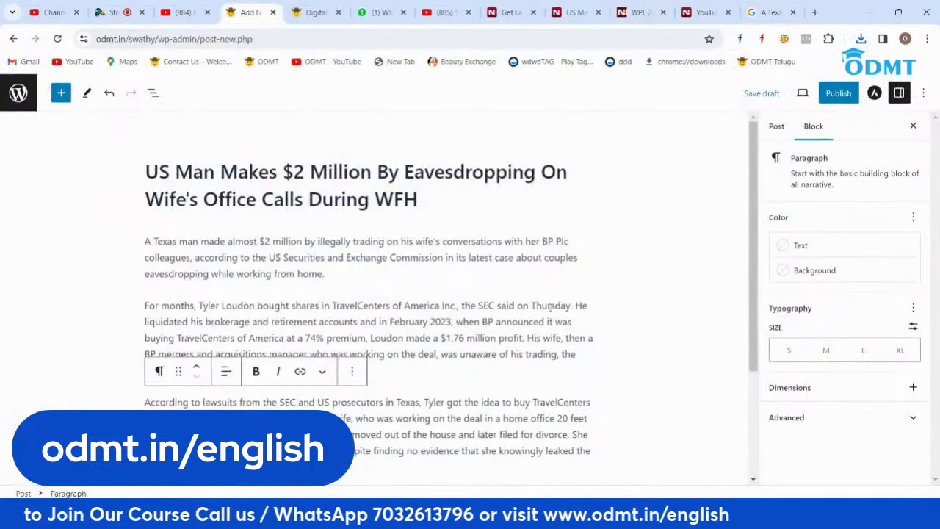
Step: Upload the downloaded laptop JPG and set it as the post's featured image
left_click(776, 126)
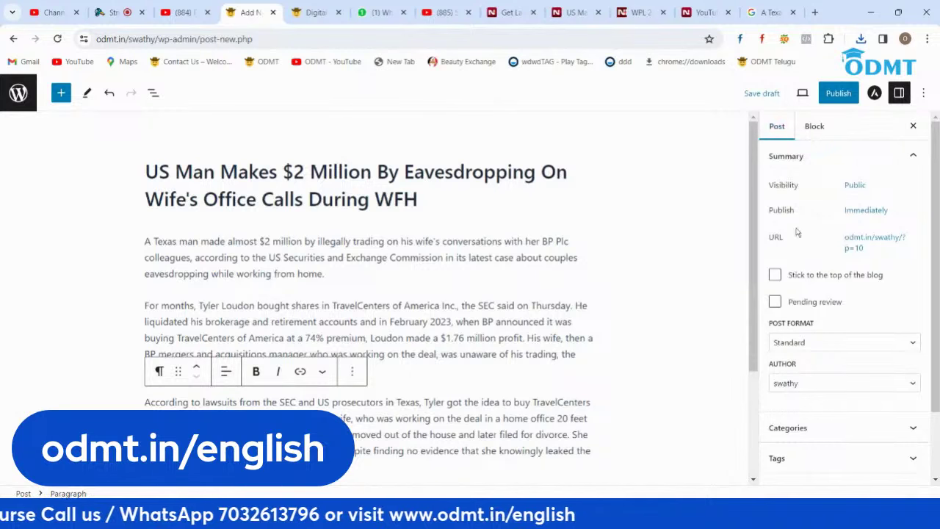
scroll(779, 333, "down", 2)
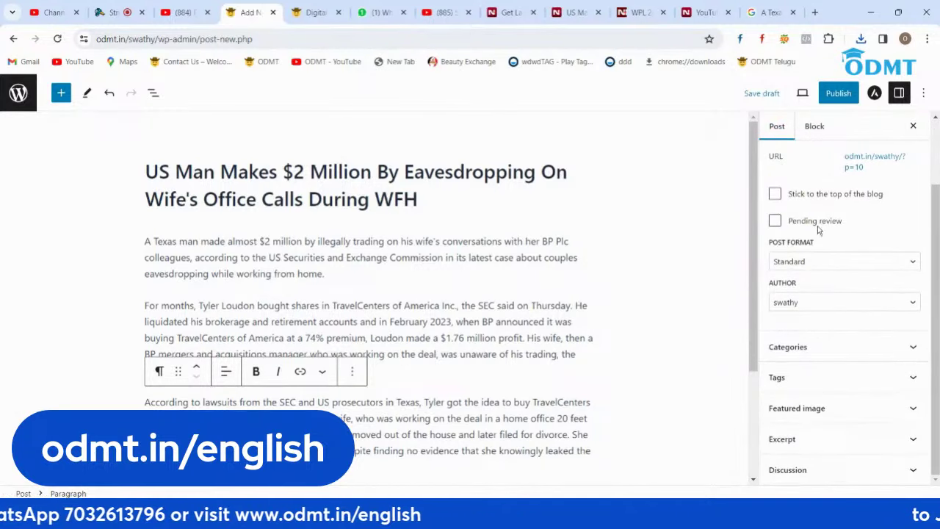
left_click(843, 411)
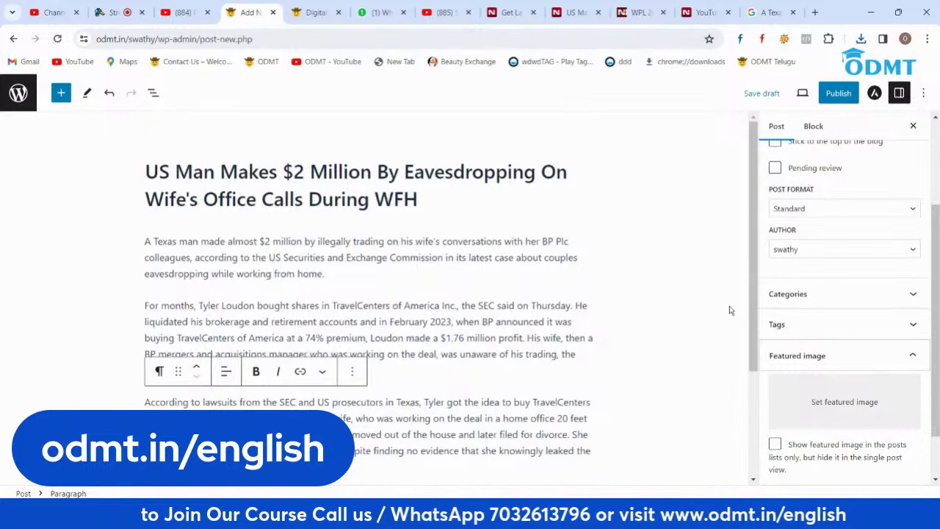
left_click(509, 12)
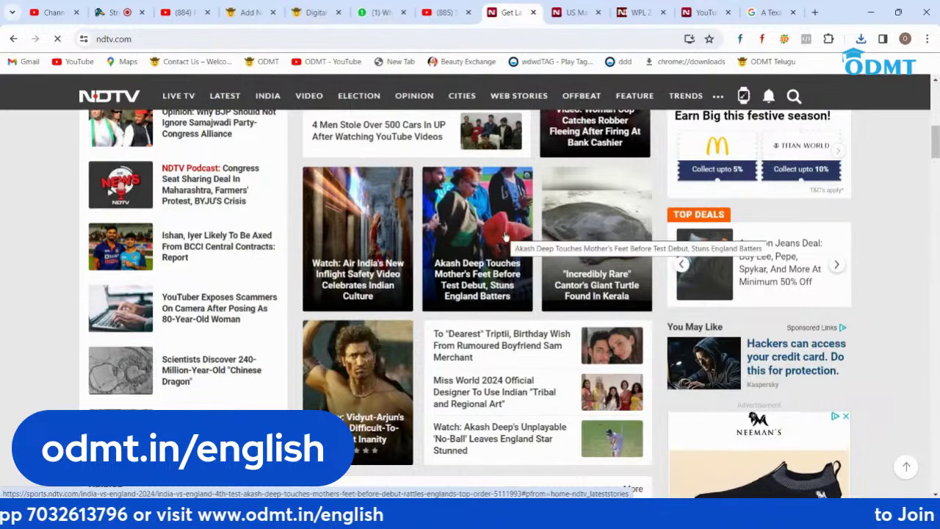
left_click(245, 9)
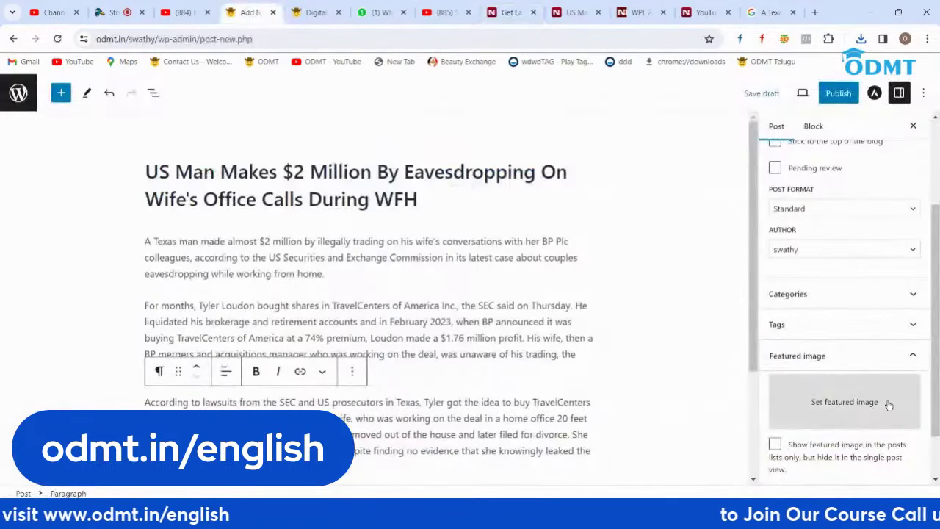
left_click(863, 404)
left_click(490, 307)
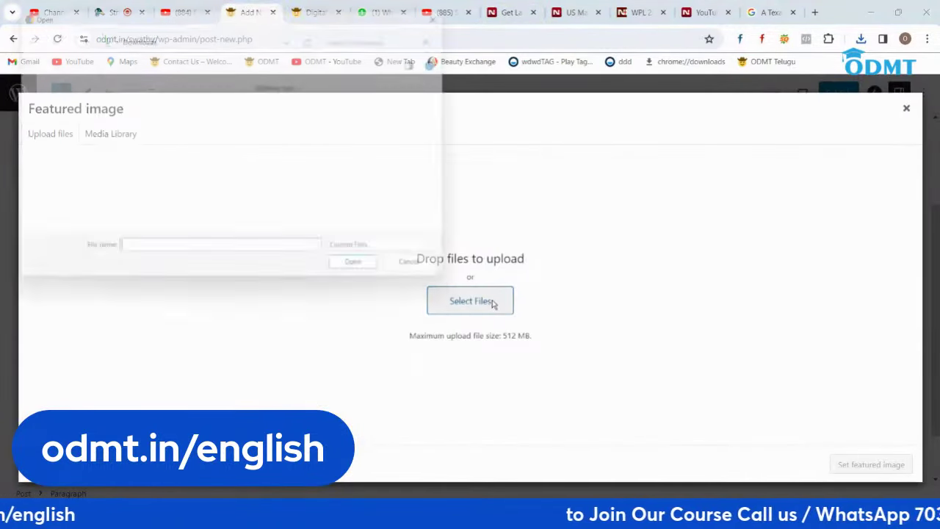
double_click(163, 132)
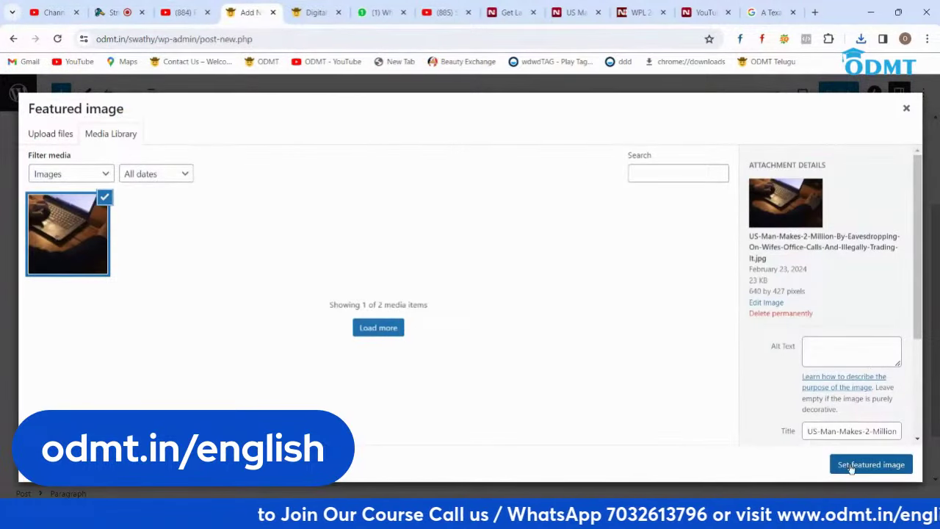
left_click(851, 465)
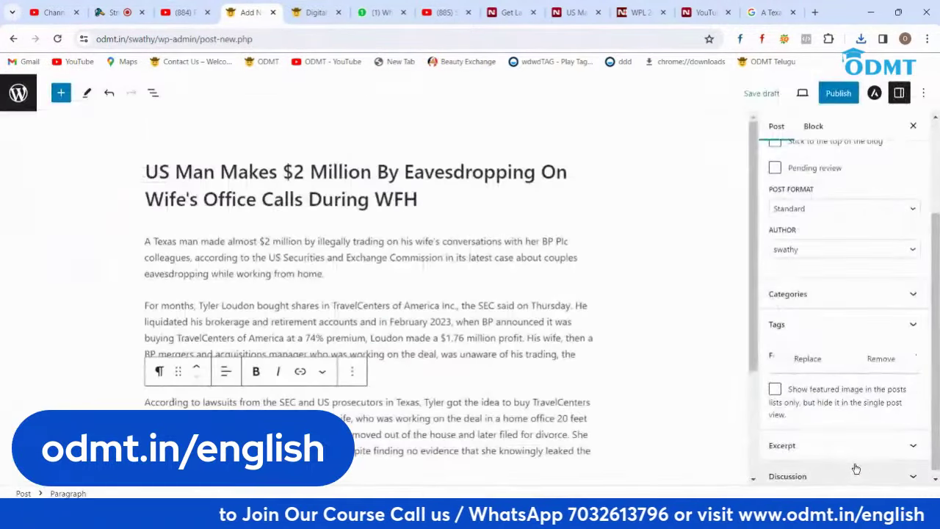
Step: Publish the US Man Makes $2 Million post, view it live, then go to the dashboard
left_click(836, 95)
left_click(835, 94)
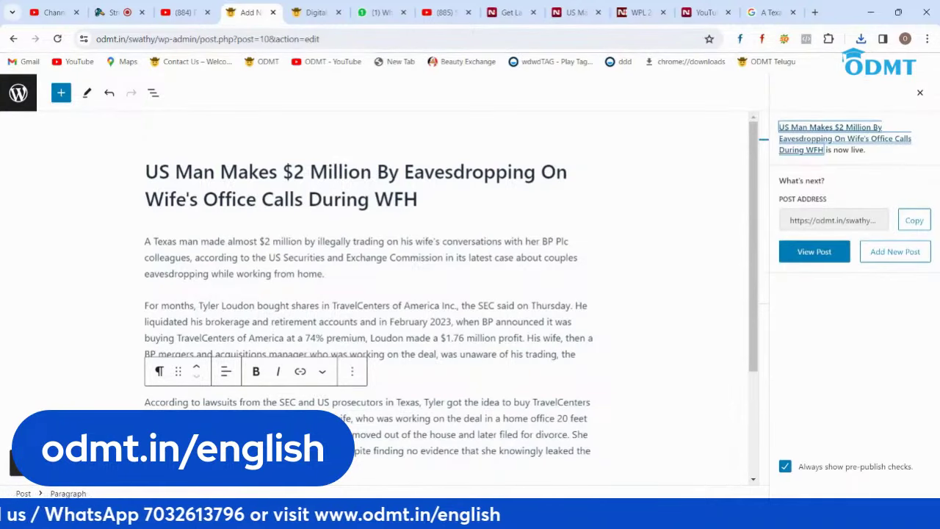
key("Return")
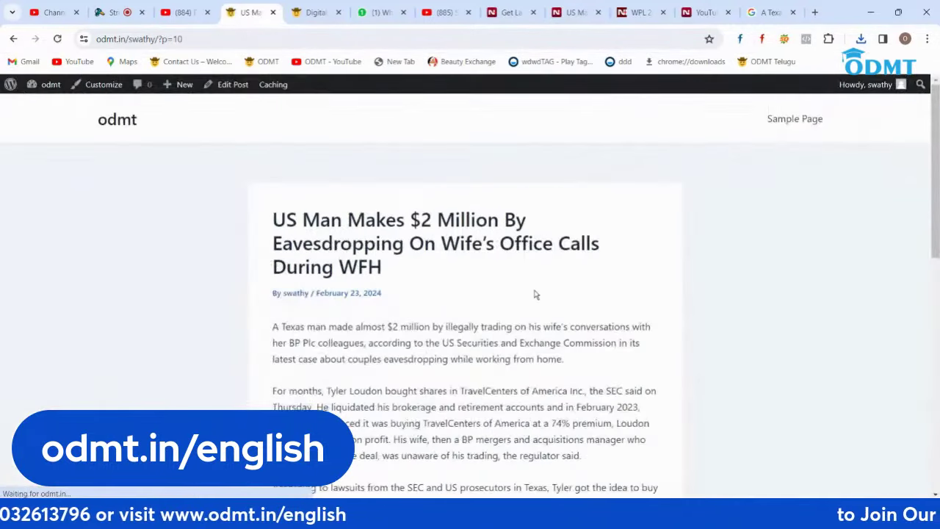
scroll(535, 294, "down", 10)
scroll(535, 294, "up", 10)
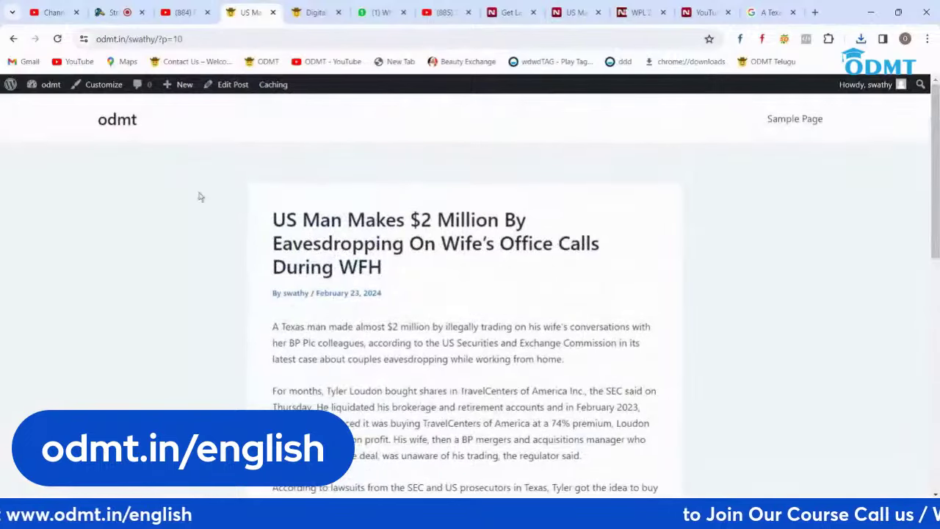
mouse_move(44, 89)
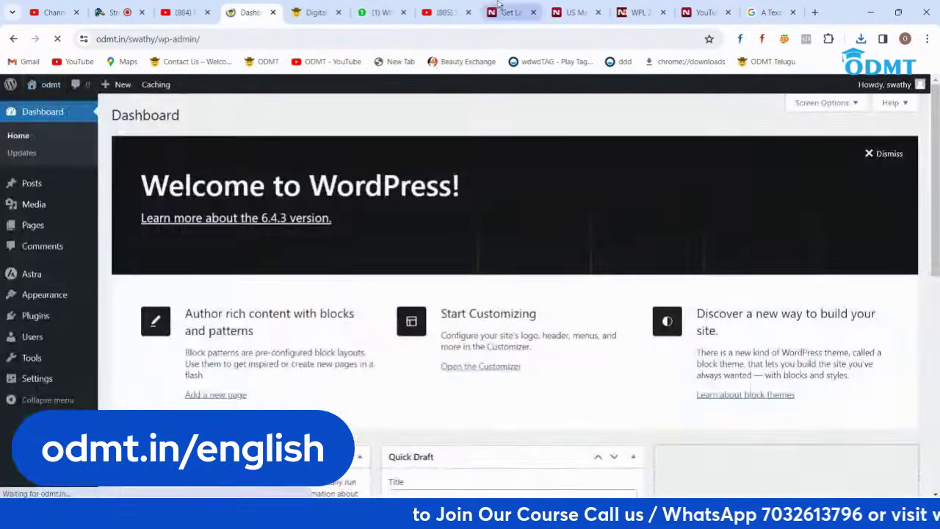
left_click(513, 12)
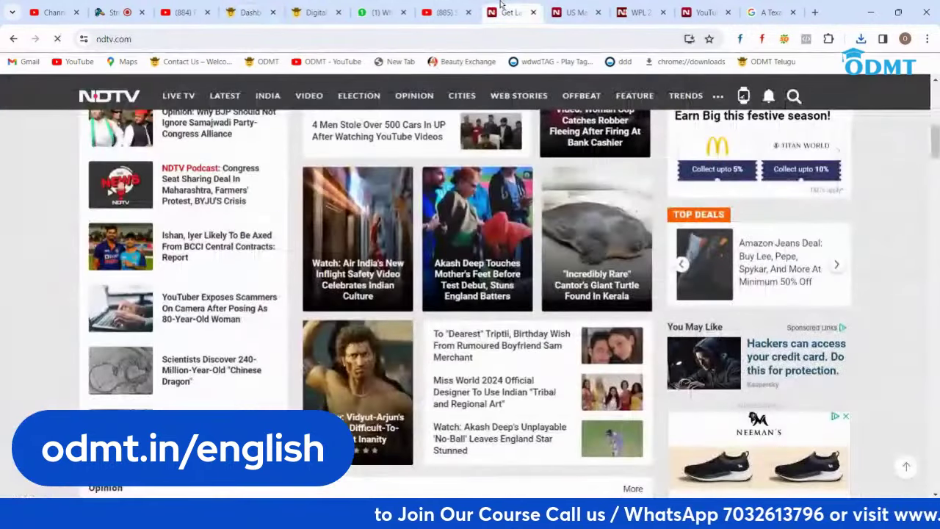
Step: Copy the WPL 2024 Opening Ceremony headline from the NDTV article and return to WordPress Posts
left_click(577, 13)
left_click(639, 13)
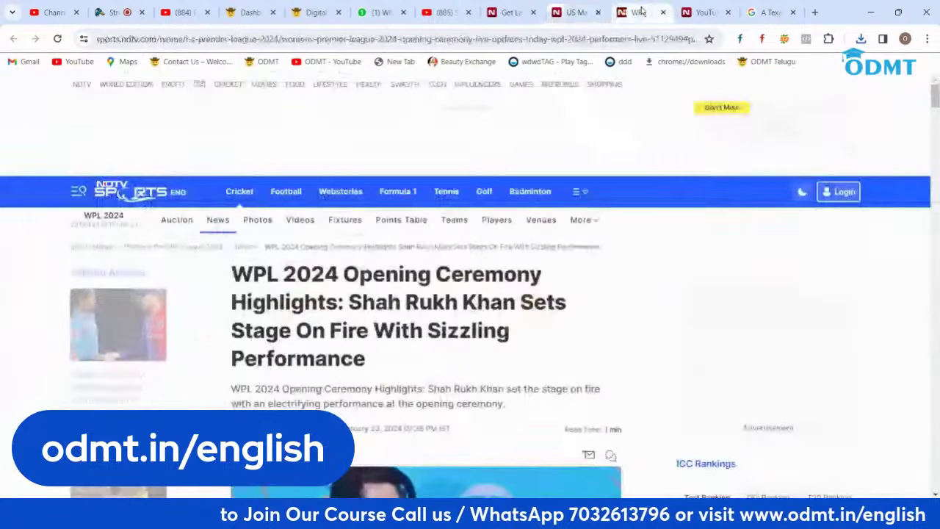
left_click_drag(380, 371, 231, 276)
key("ctrl+c")
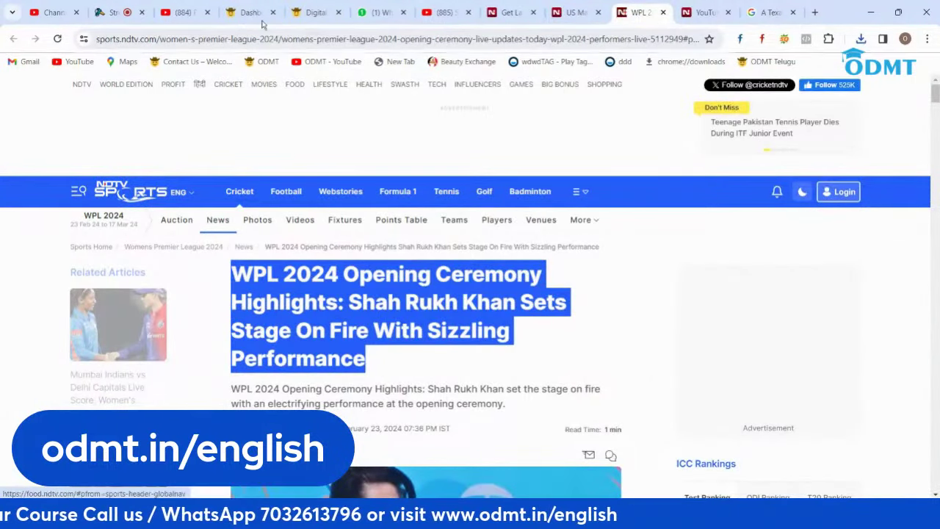
left_click(248, 13)
mouse_move(38, 188)
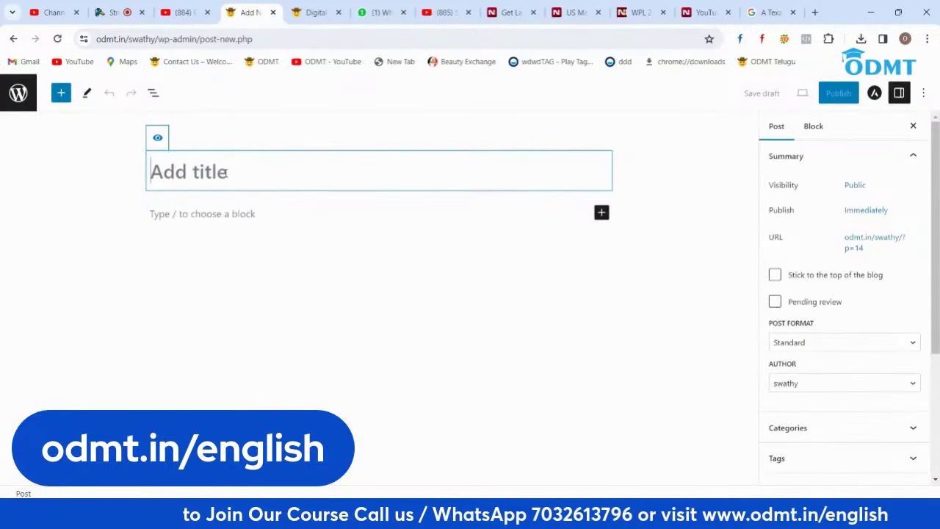
Step: Paste the WPL 2024 Opening Ceremony headline as title and the article's opening paragraph as body
key("ctrl+v")
left_click(247, 271)
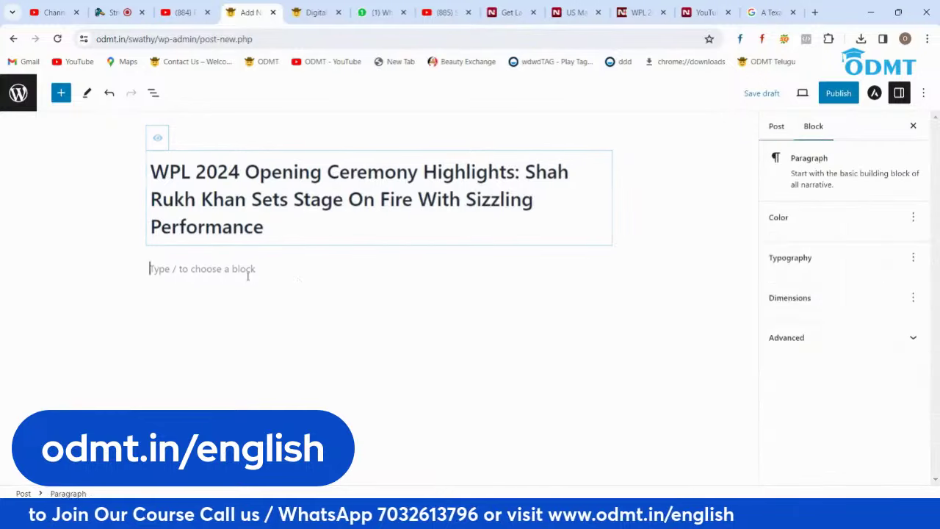
left_click(577, 12)
left_click(636, 12)
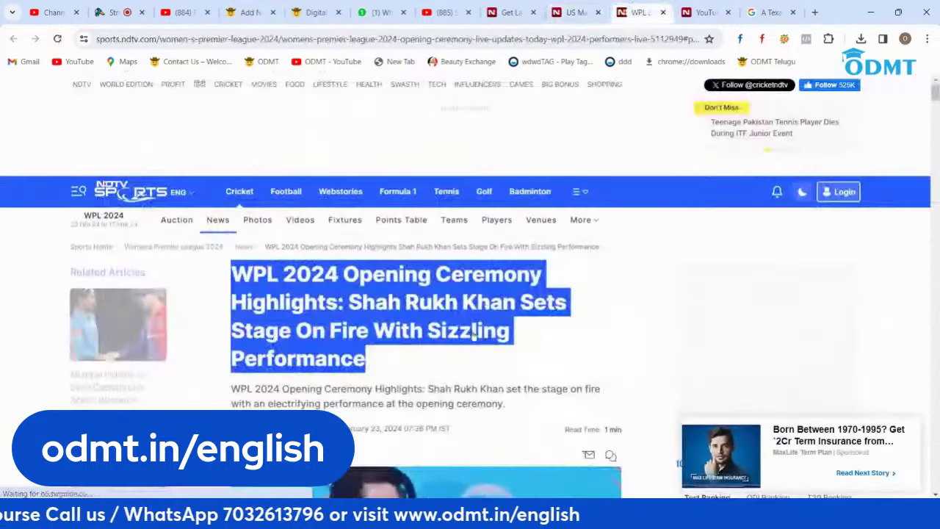
scroll(478, 321, "down", 10)
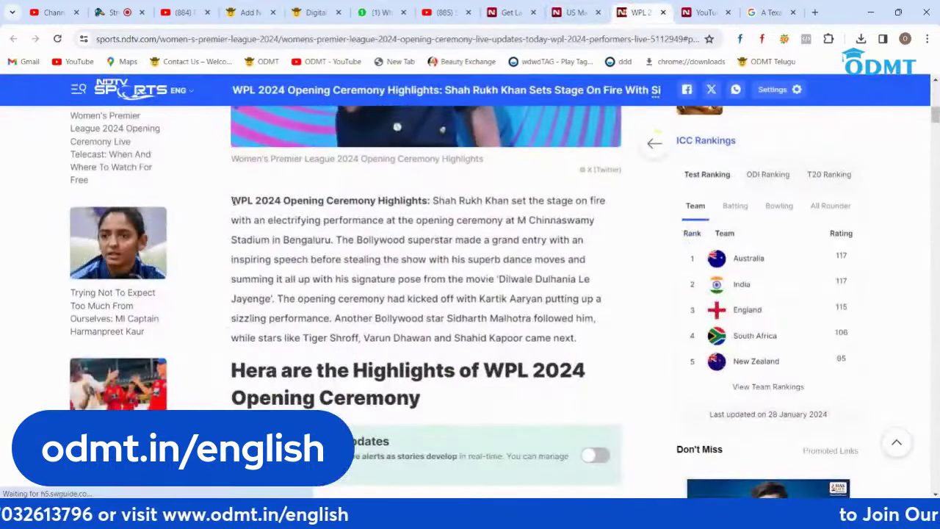
left_click_drag(232, 200, 586, 341)
key("ctrl+c")
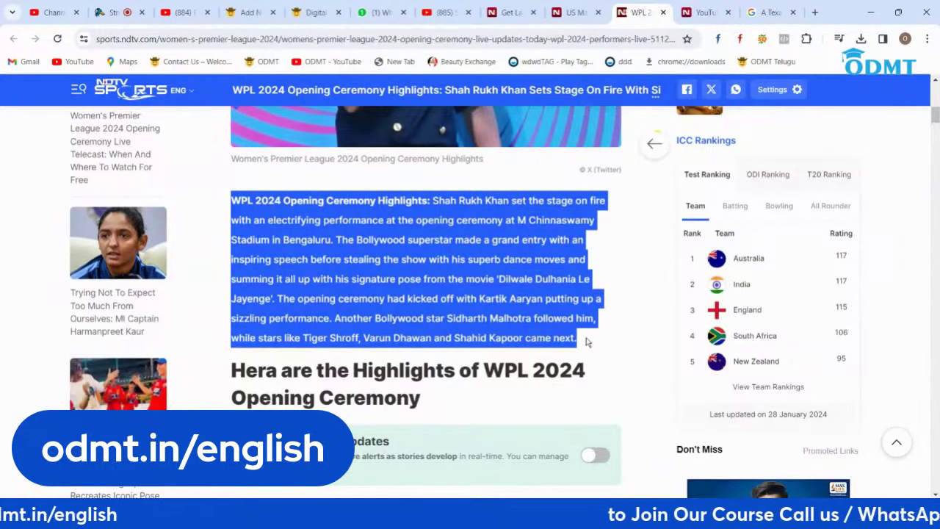
scroll(586, 342, "up", 5)
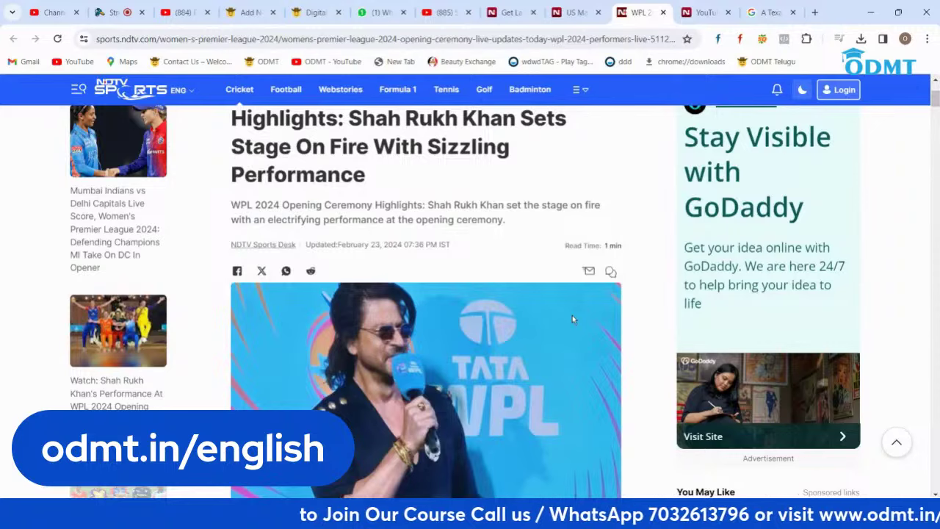
left_click(248, 12)
key("ctrl+v")
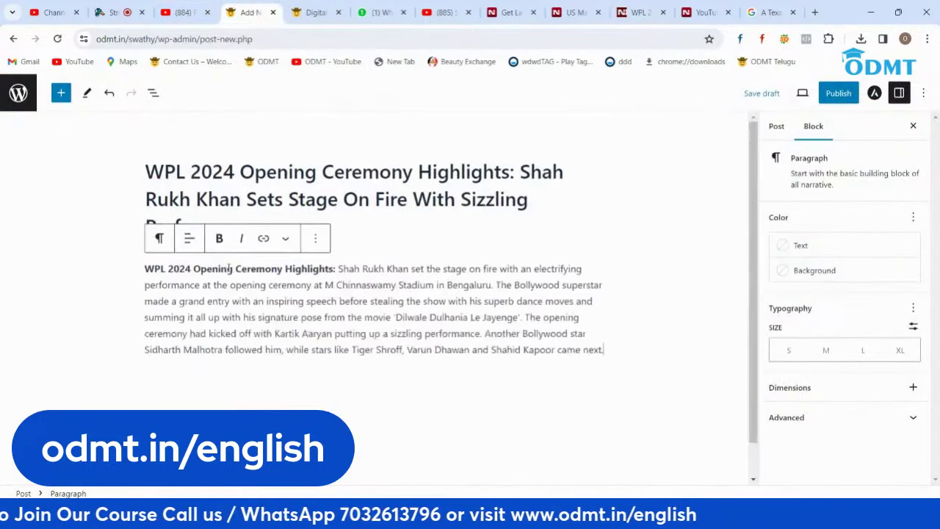
Step: Search Google Images for the WPL paragraph, trying and cancelling the BNN Breaking and India Today images
left_click(771, 12)
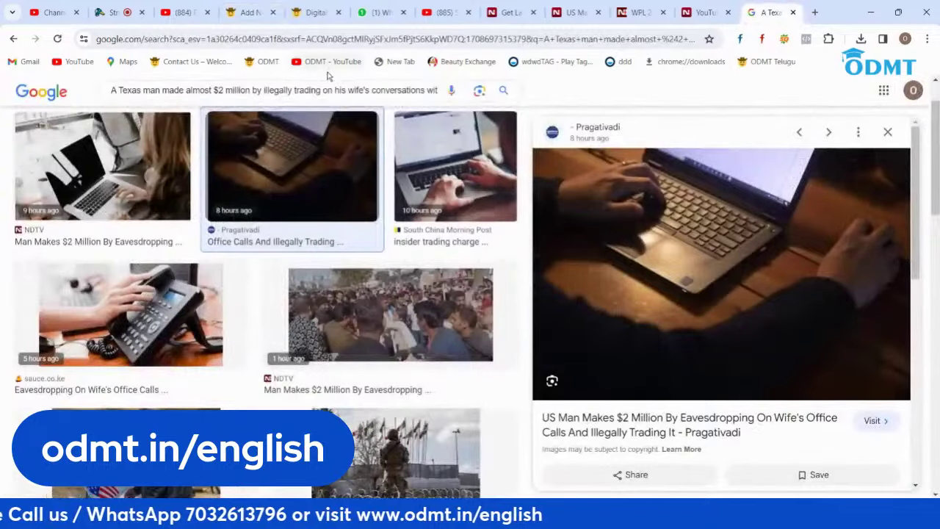
triple_click(328, 90)
key("ctrl+v")
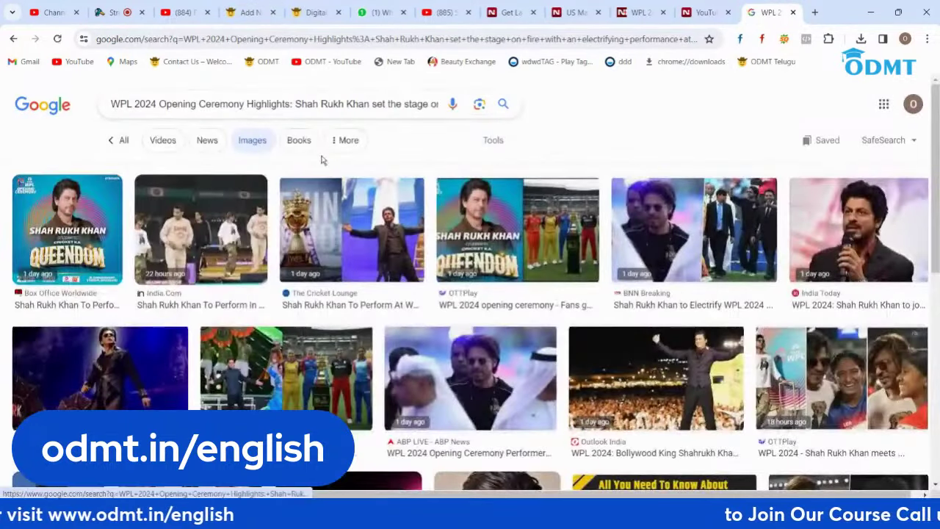
left_click(651, 229)
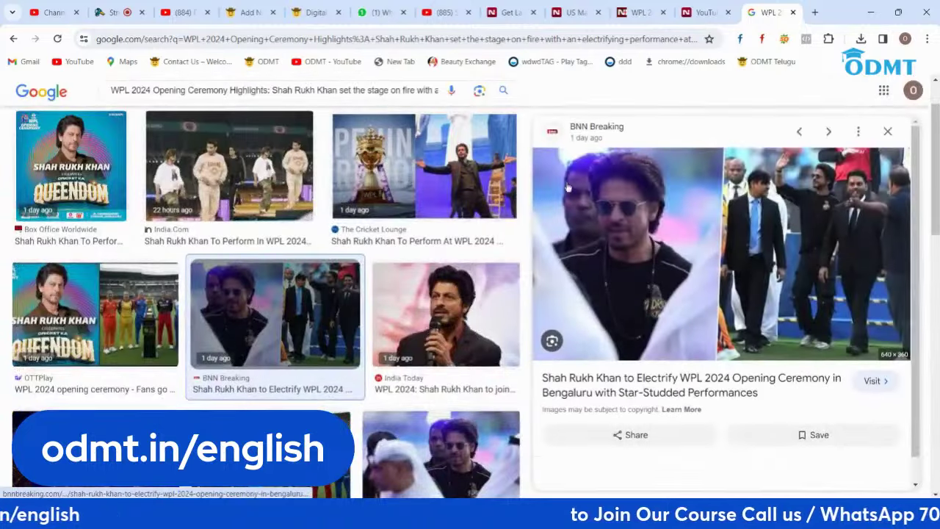
right_click(658, 205)
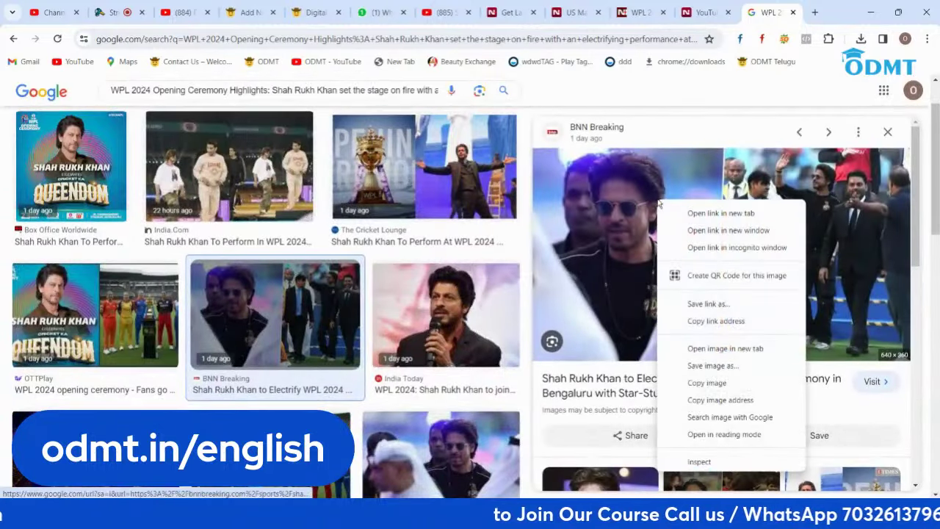
left_click(703, 364)
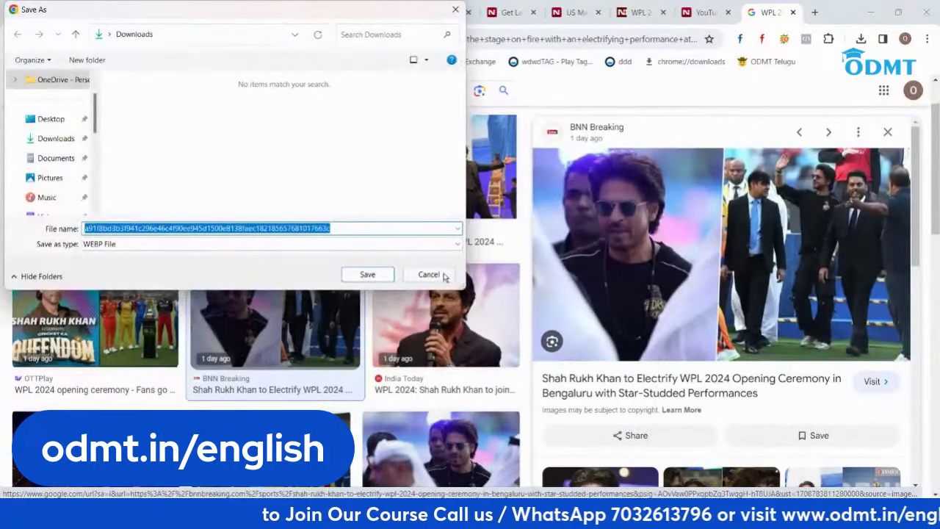
left_click(428, 274)
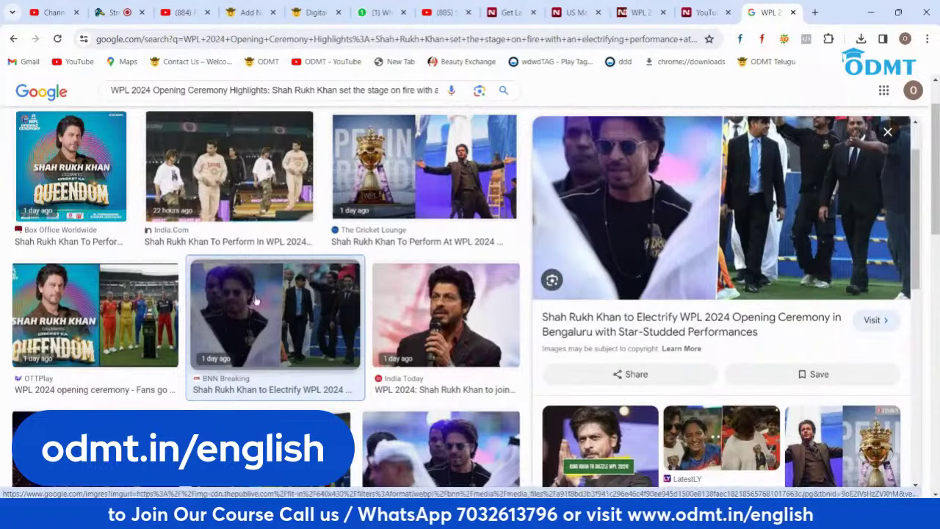
left_click(449, 290)
right_click(611, 219)
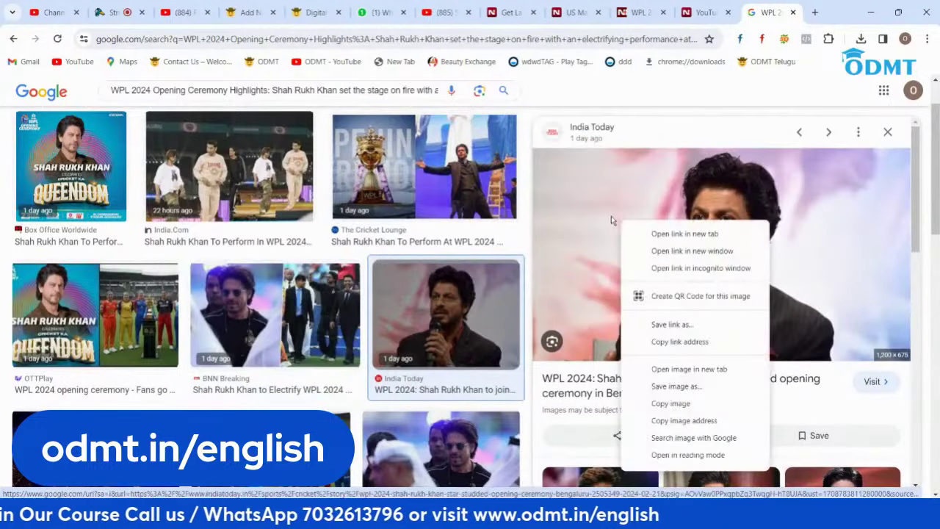
left_click(665, 386)
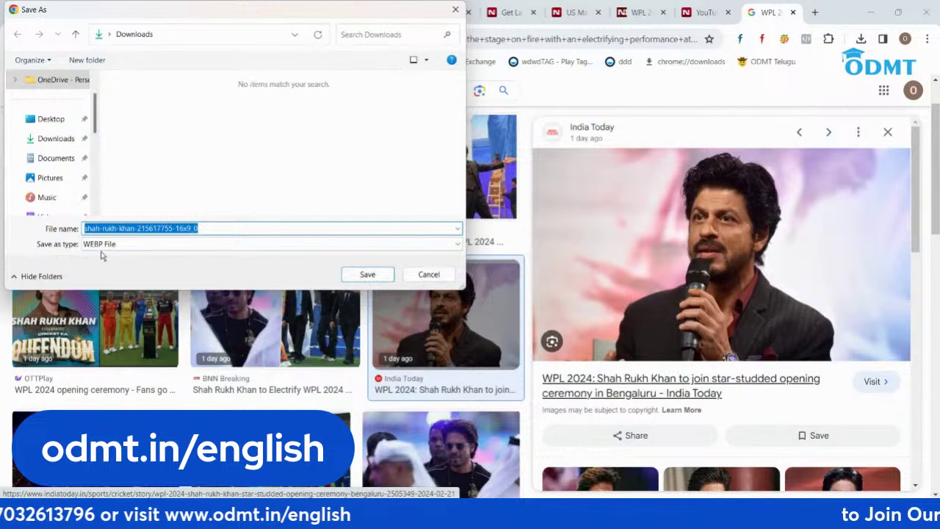
left_click(426, 274)
Step: Save the Masala.com Shah Rukh Khan photo to Downloads
scroll(736, 283, "down", 2)
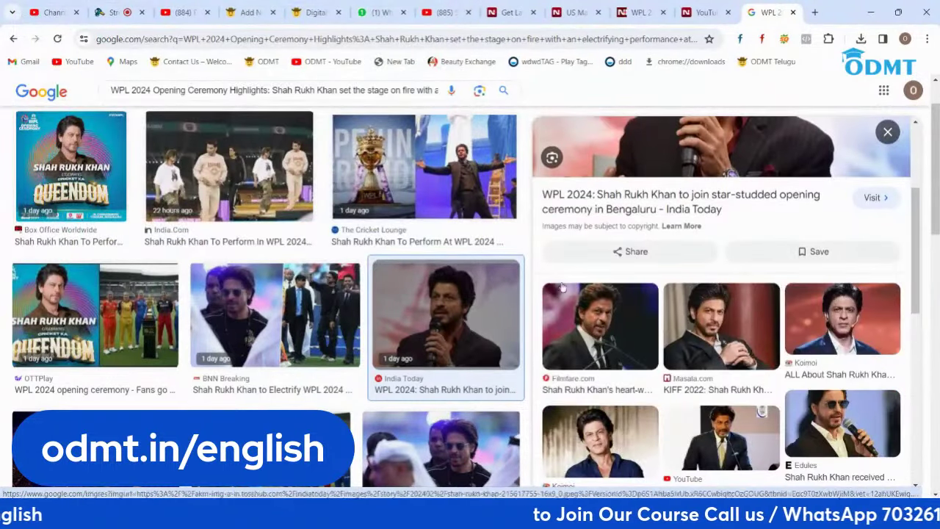
left_click(731, 322)
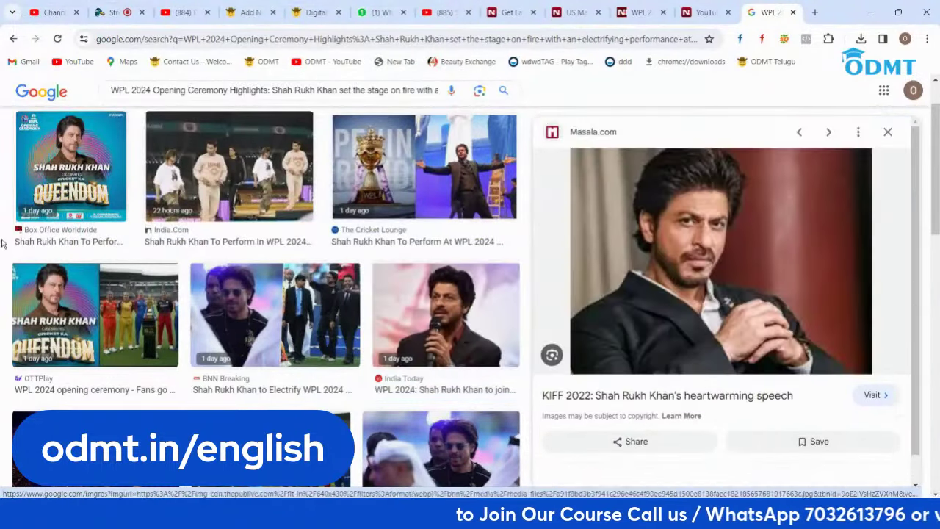
right_click(651, 213)
left_click(687, 371)
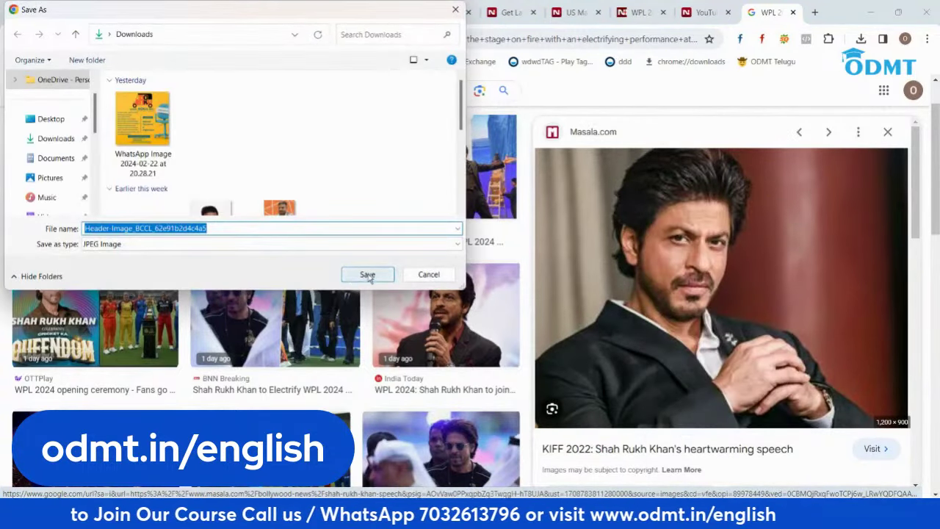
left_click(367, 274)
Step: Upload the downloaded header image and set it as the WPL post's featured image
left_click(249, 13)
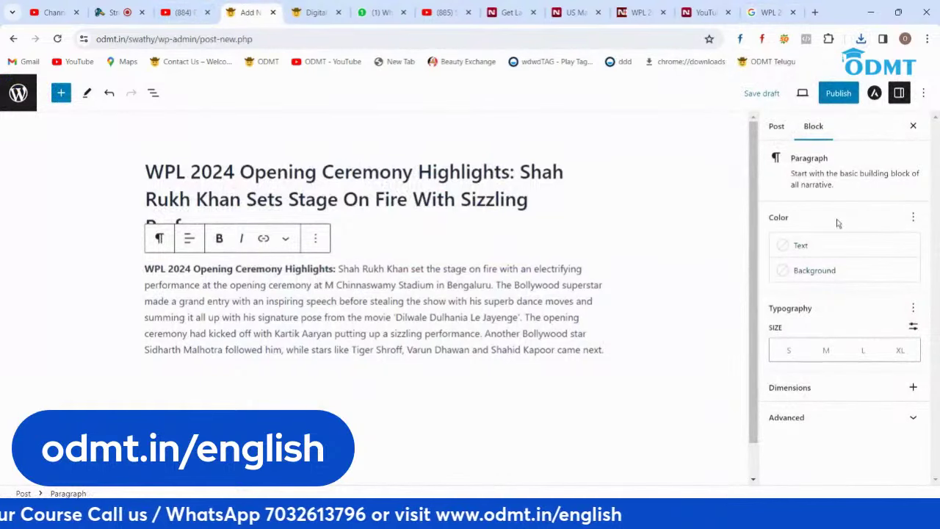
left_click(776, 126)
scroll(833, 316, "down", 5)
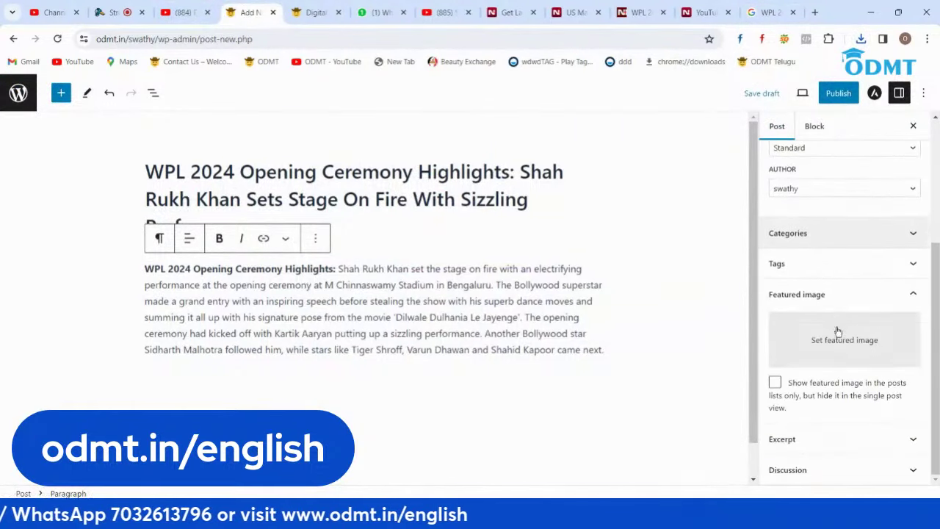
left_click(842, 340)
left_click(53, 135)
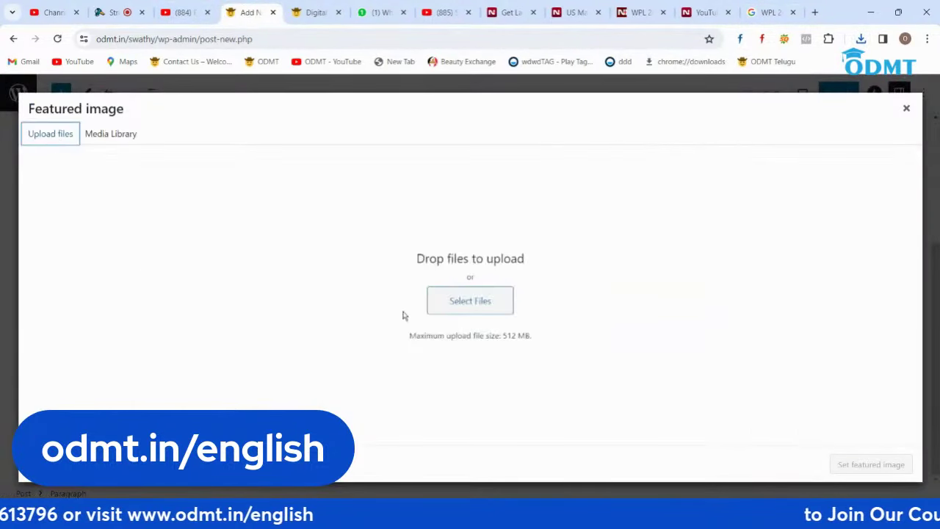
left_click(475, 300)
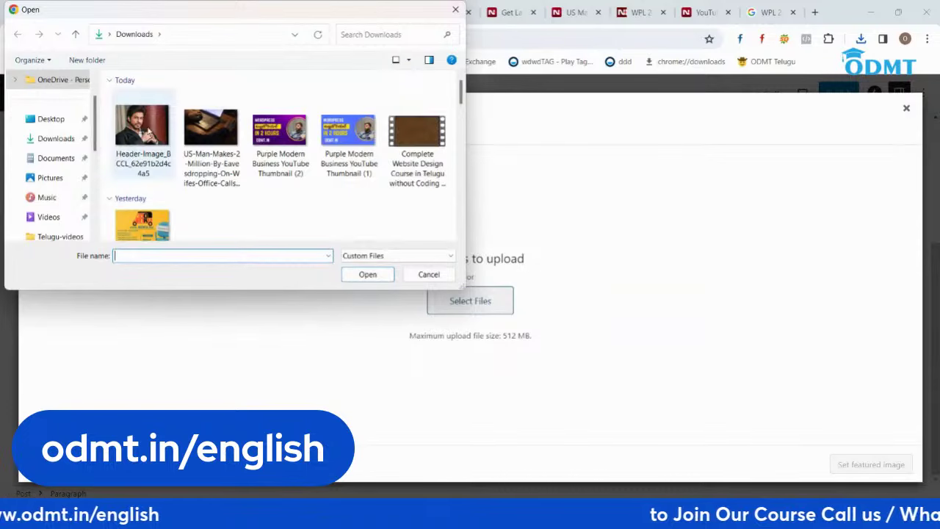
double_click(145, 134)
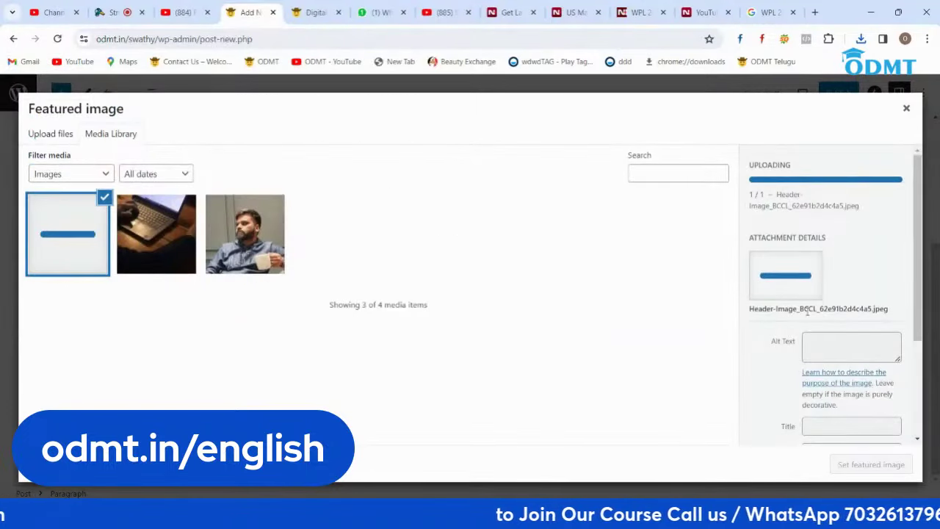
left_click(871, 464)
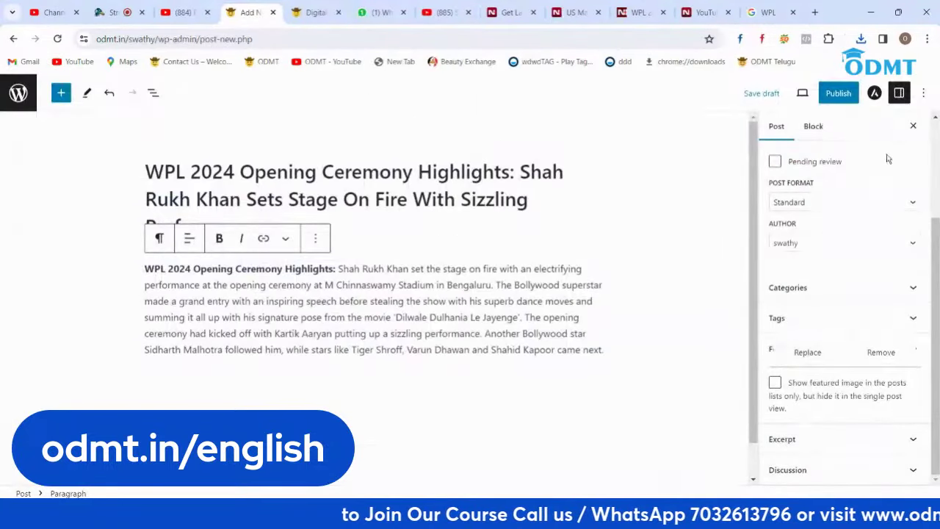
Step: Publish the WPL 2024 Opening Ceremony post and return to the posts list
left_click(838, 92)
left_click(838, 94)
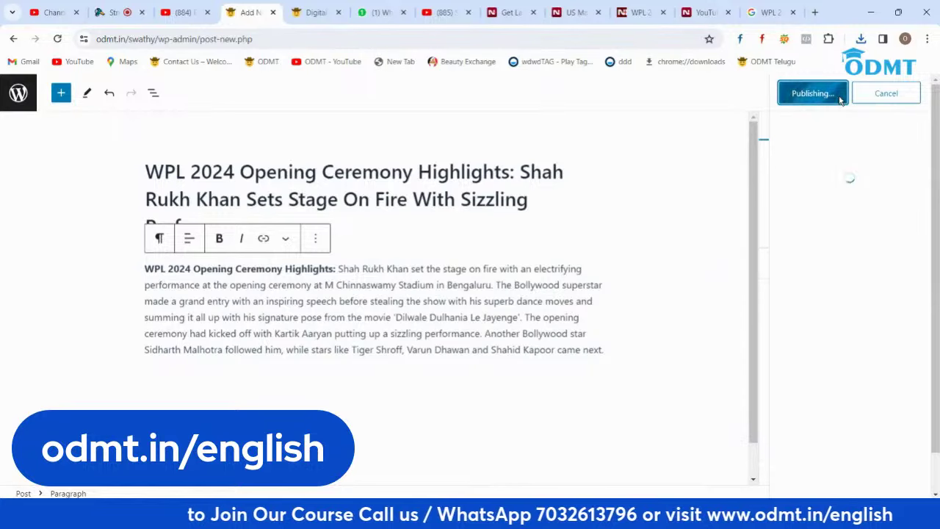
left_click(21, 96)
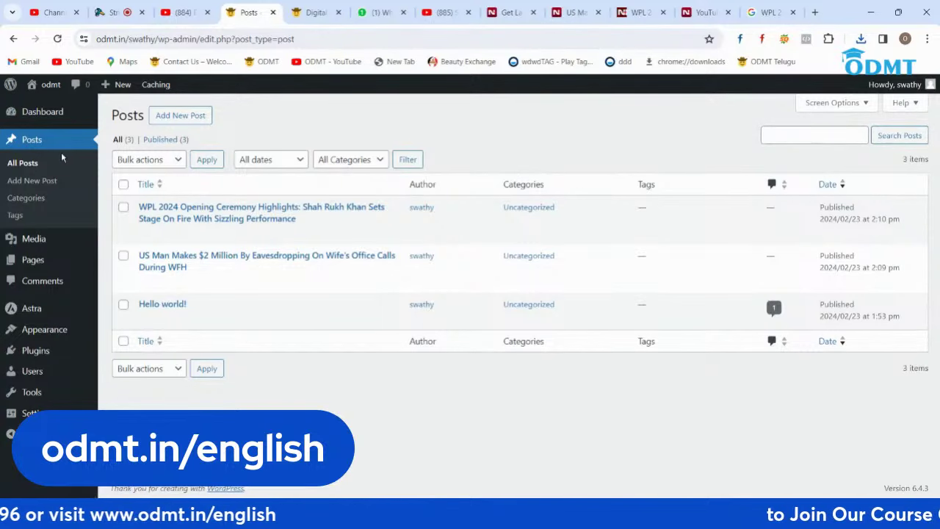
Step: Browse the odmt.in course page and NDTV news headlines, then return to WordPress
left_click(316, 12)
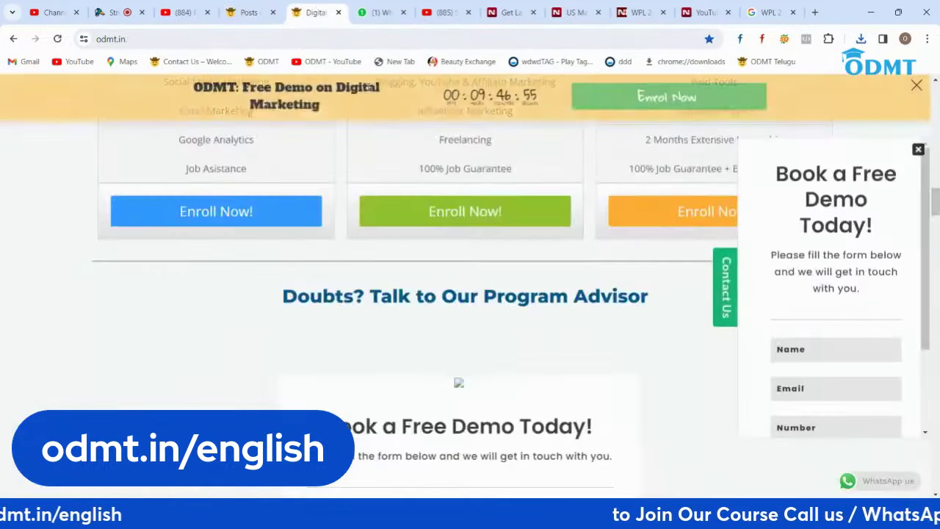
scroll(518, 352, "up", 10)
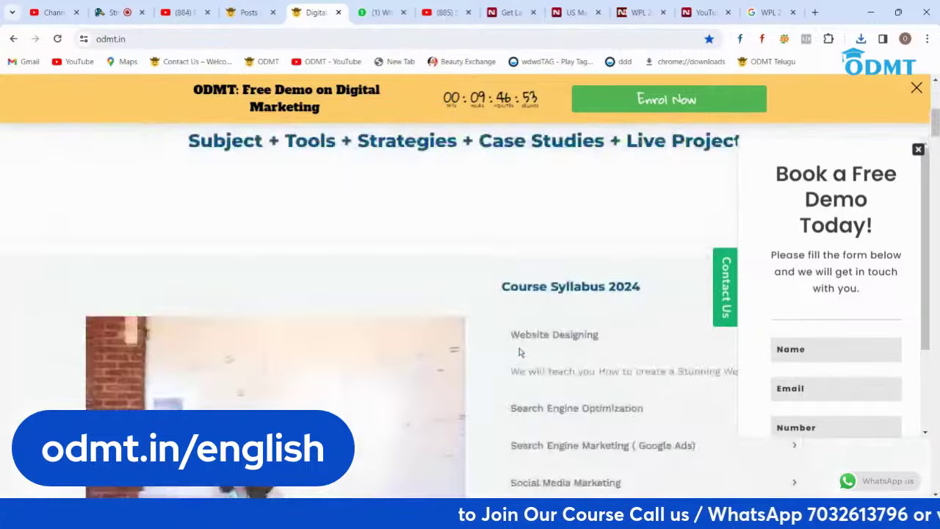
scroll(518, 352, "up", 3)
left_click(510, 13)
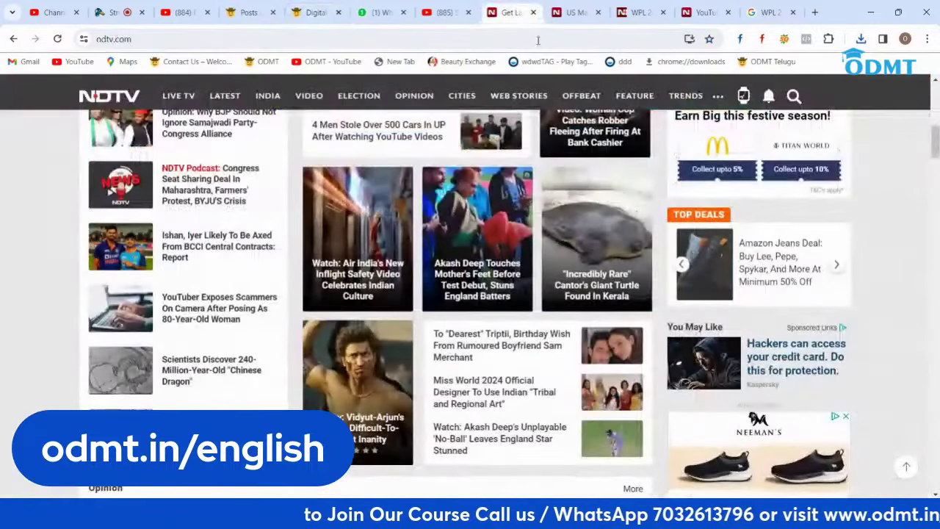
left_click(247, 11)
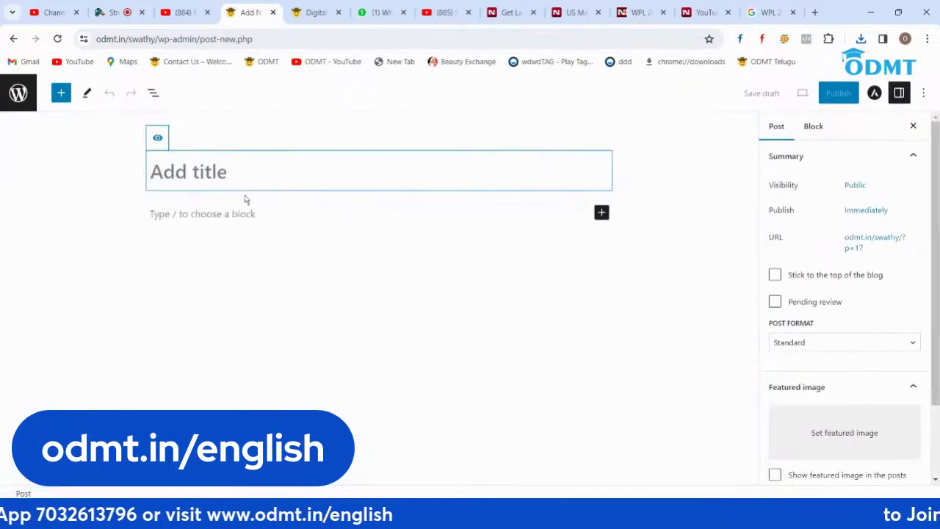
Step: Copy the YouTuber Exposes Scammers headline from NDTV and paste it as the post title
left_click(704, 13)
left_click_drag(465, 283, 85, 249)
key("ctrl+c")
left_click(241, 12)
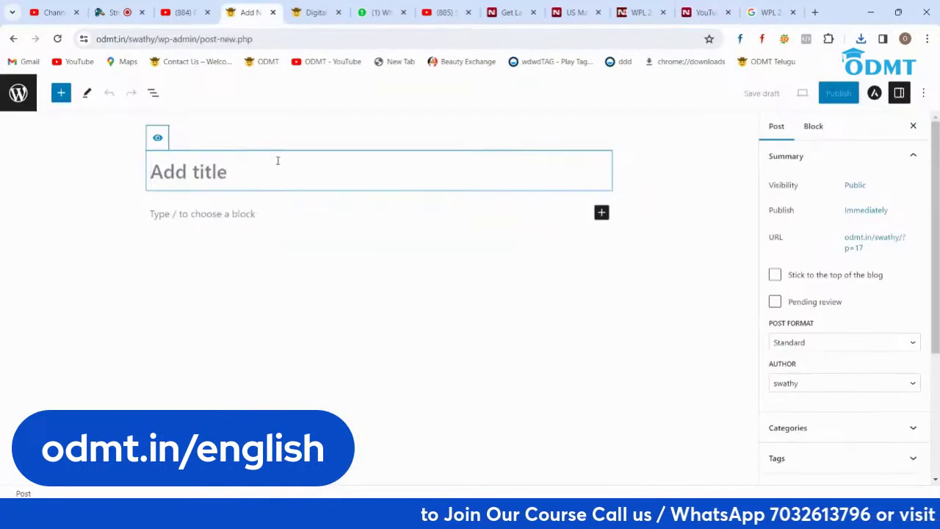
key("ctrl+v")
Step: Copy the NDTV article's first paragraph into the post body
left_click(283, 242)
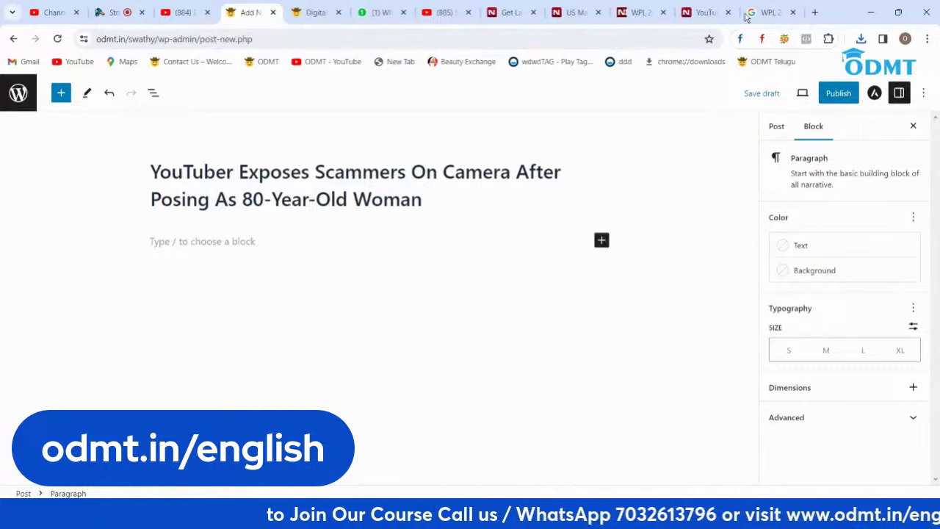
left_click(704, 12)
scroll(529, 274, "down", 6)
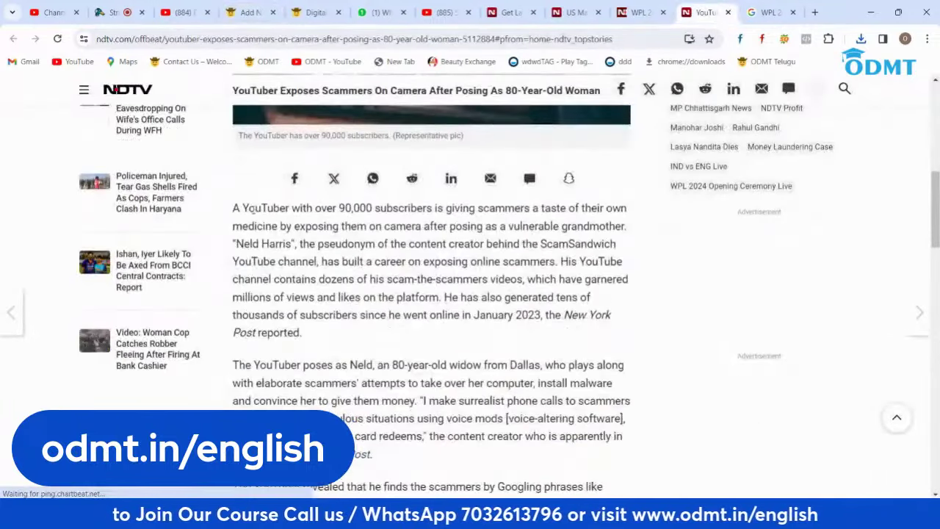
left_click_drag(235, 207, 362, 332)
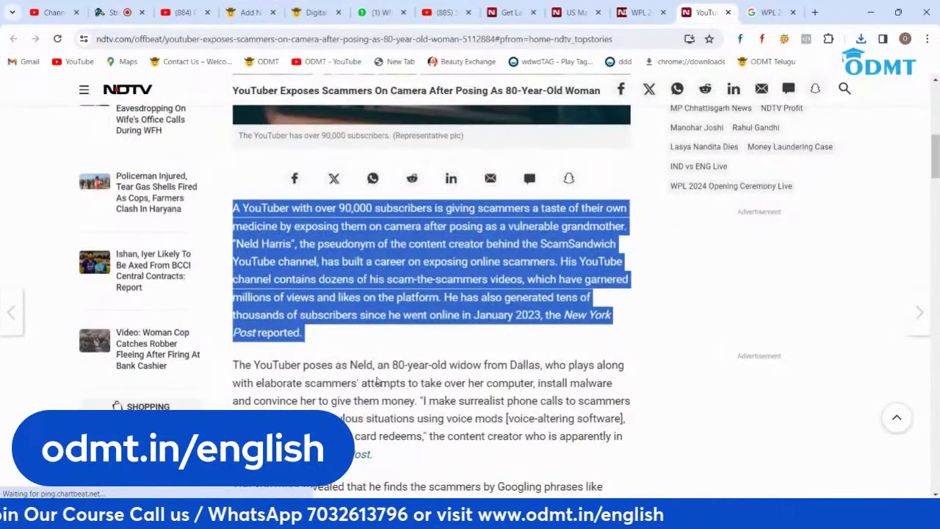
left_click(249, 12)
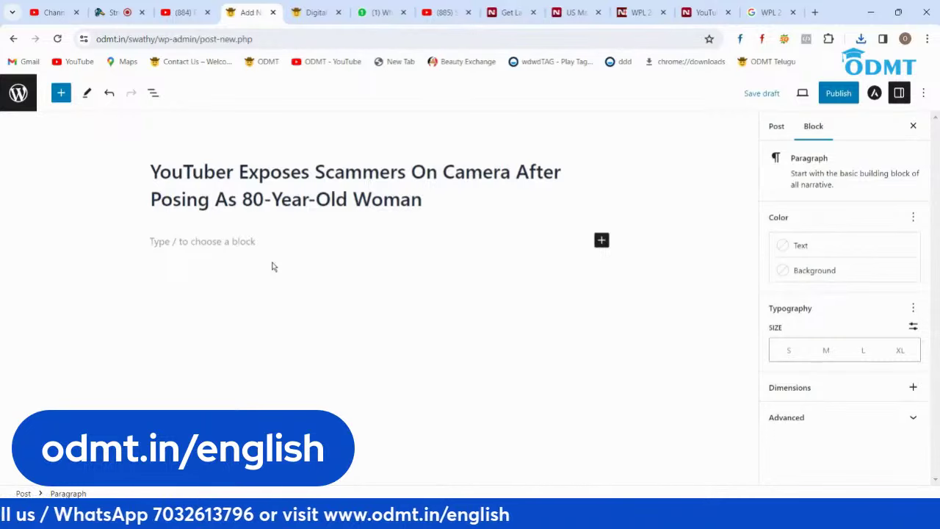
type("A YouTuber with over 99,000 subscribers is giving scammers a taste of their own medicine by exposing them on camera after posing as a vulnerable grandmother. \"Nold Harrin\", the pseudonym of the content creator behind the ScamSandwich YouTube channel, has built a career on exposing online scammers. His YouTube channel contains dozens of his scam-the-scammers videos, which have garnered millions of views and likes on the platform. He has also generated tens of thousands of subscribers since he went online in January 2023, the New York Post reported.")
left_click(769, 13)
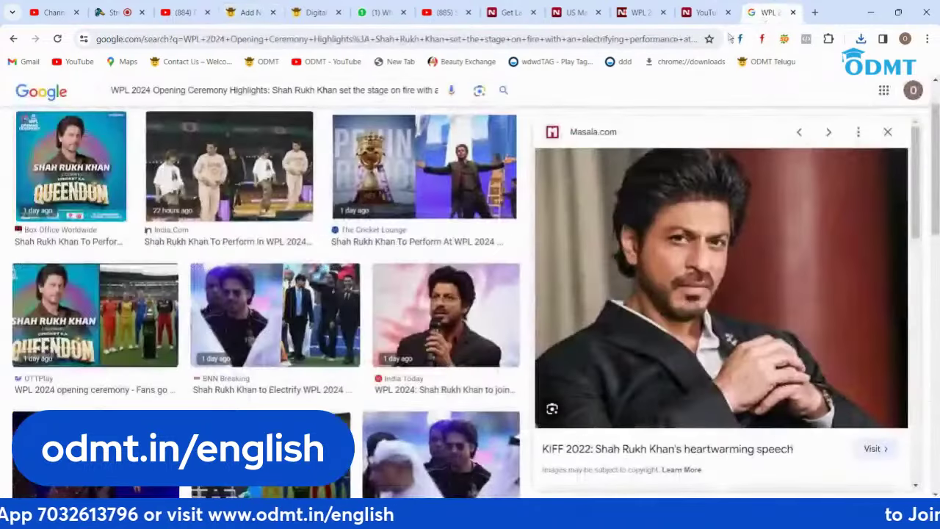
Step: Run a Google Images search for the YouTuber article's opening paragraph
left_click(356, 91)
key("ctrl+a")
key("ctrl+v")
key("Return")
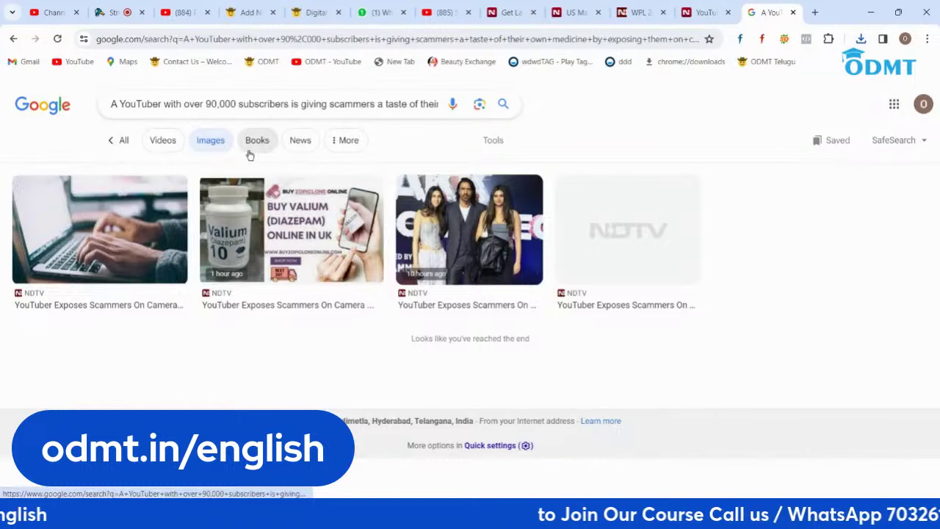
Step: Preview the laptop, three-people and Valium advert images, cancelling each save
left_click(135, 242)
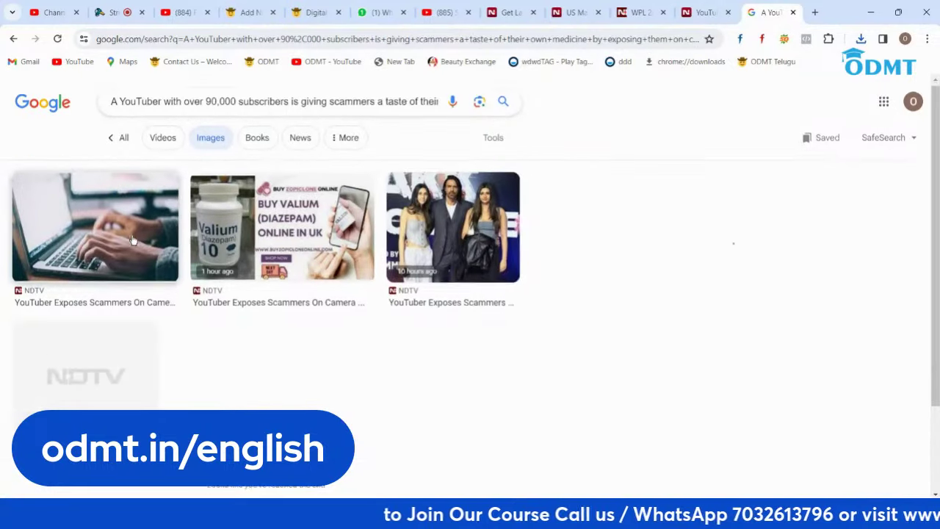
right_click(718, 218)
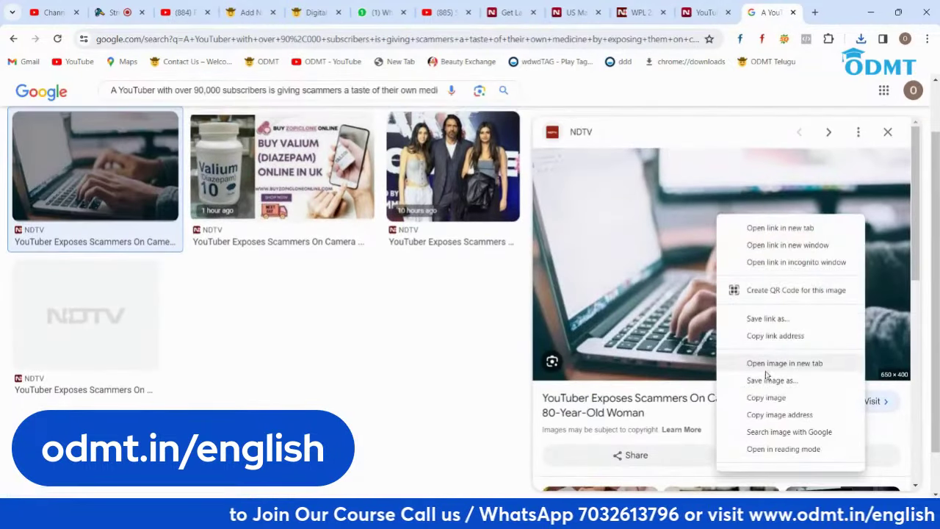
left_click(770, 384)
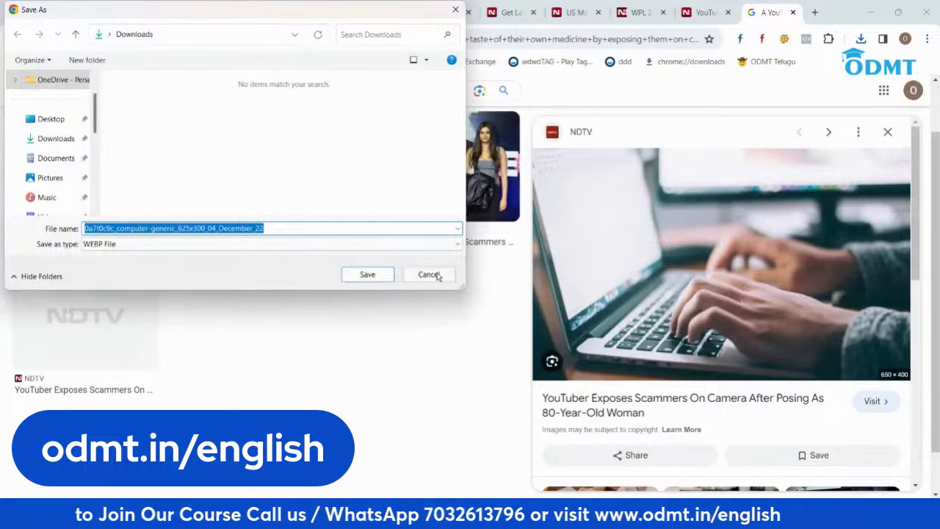
left_click(427, 275)
left_click(467, 198)
right_click(672, 224)
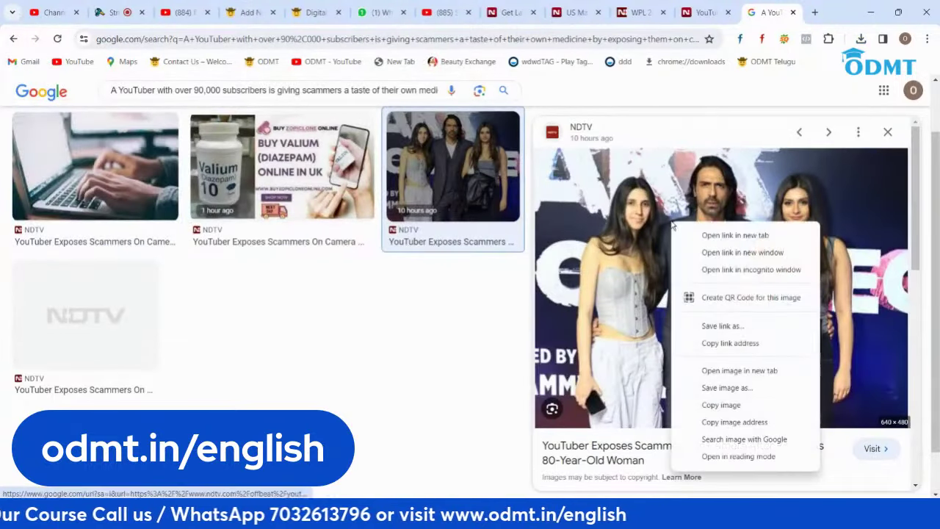
left_click(726, 387)
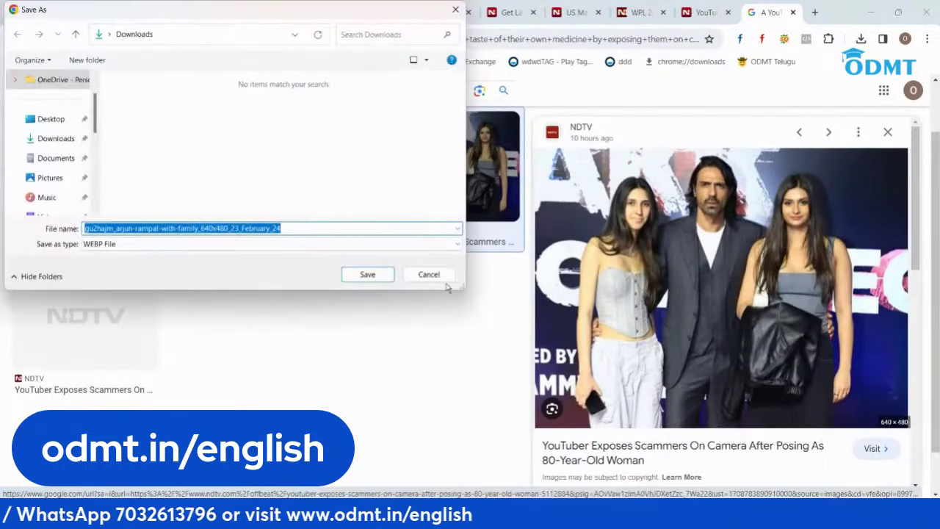
left_click(428, 275)
left_click(371, 221)
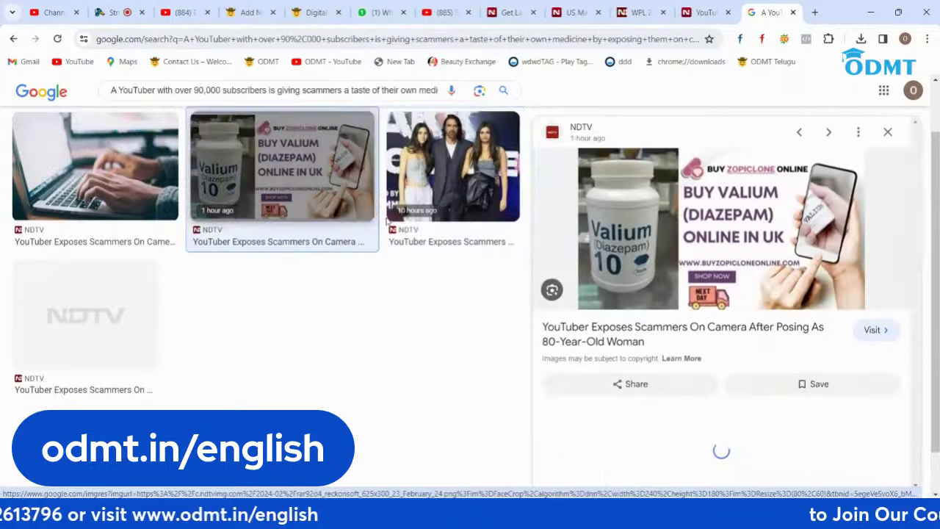
scroll(392, 232, "up", 1)
scroll(393, 237, "down", 2)
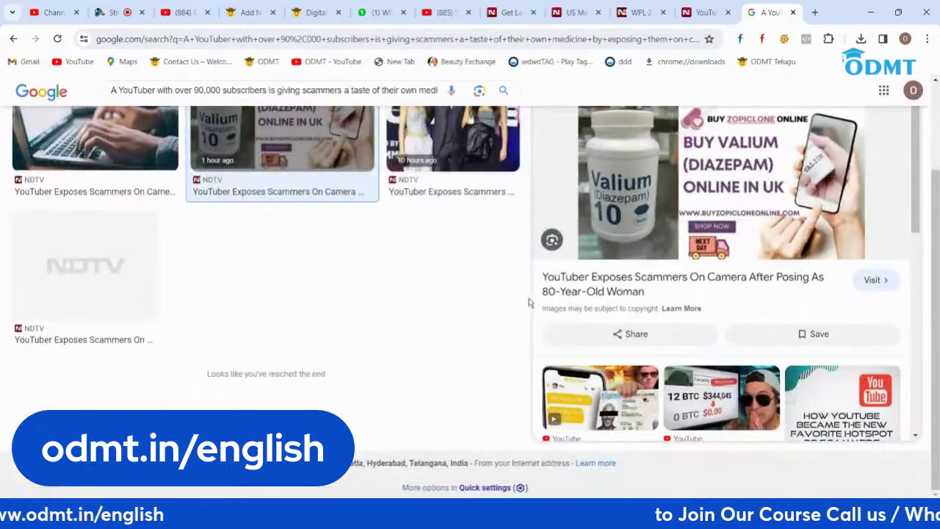
scroll(529, 302, "up", 2)
Step: Search Google Images for 'youtube' and preview a grey YouTube logo, cancelling its save
triple_click(294, 103)
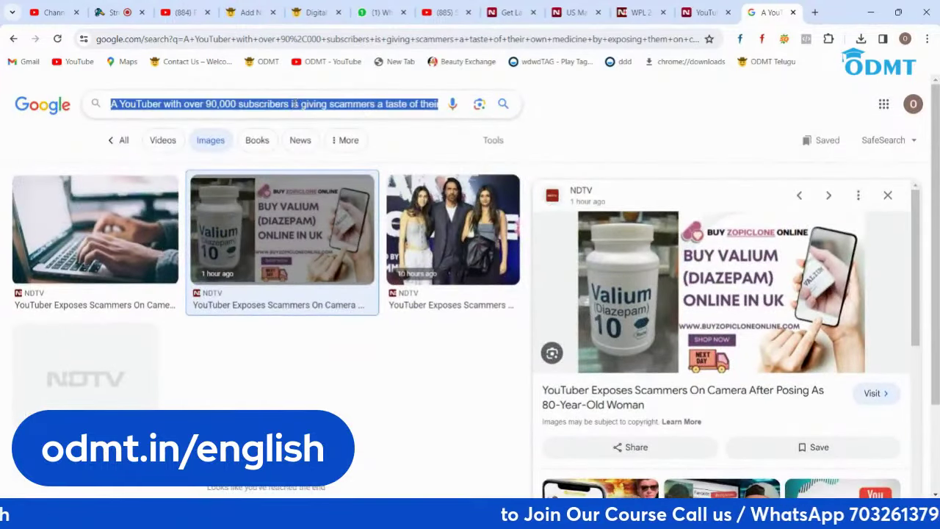
type("youtube")
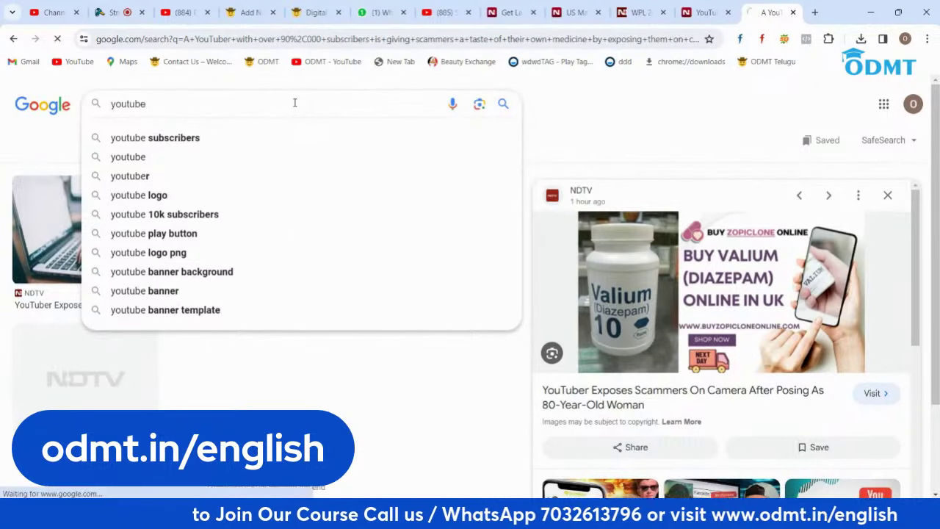
key("Return")
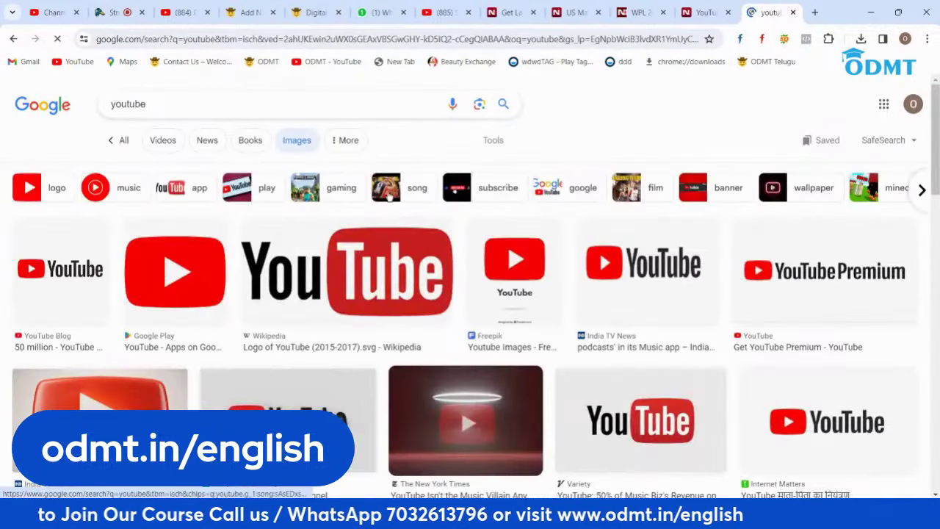
scroll(389, 192, "down", 3)
left_click(274, 312)
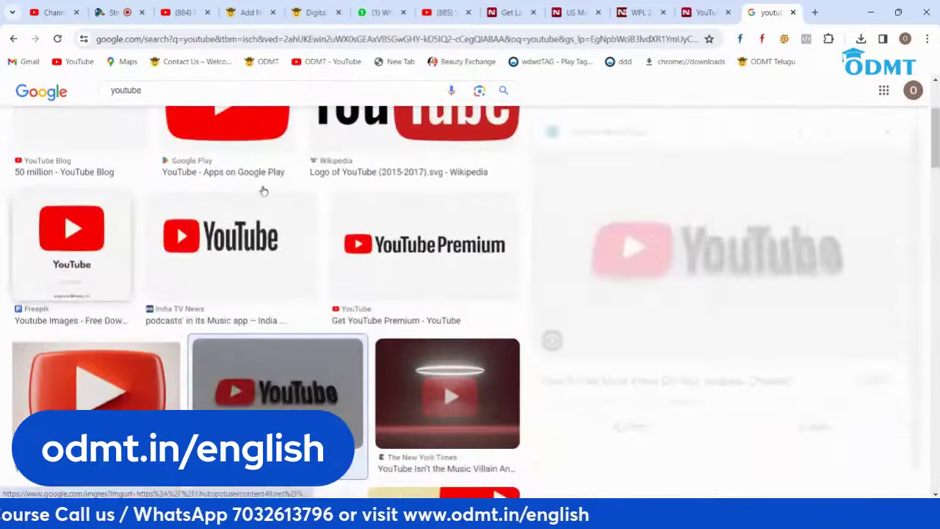
right_click(690, 207)
left_click(747, 376)
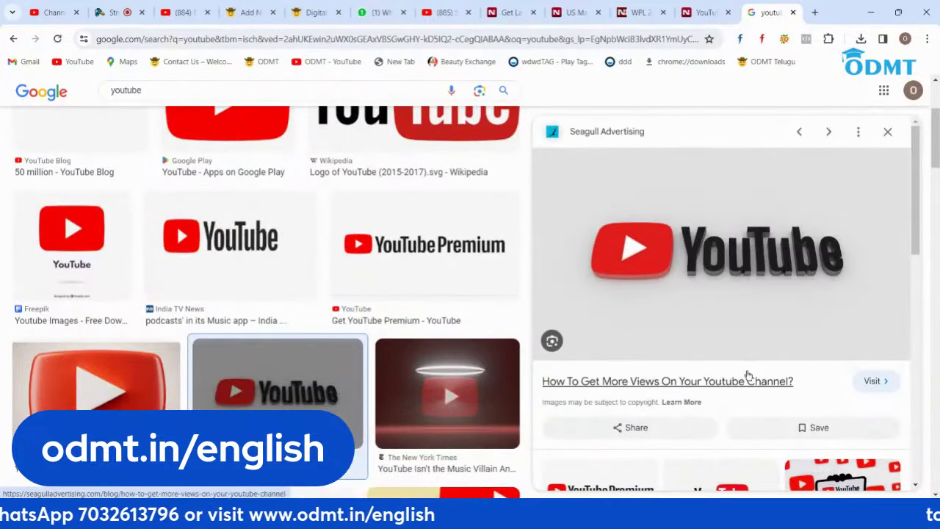
left_click(422, 276)
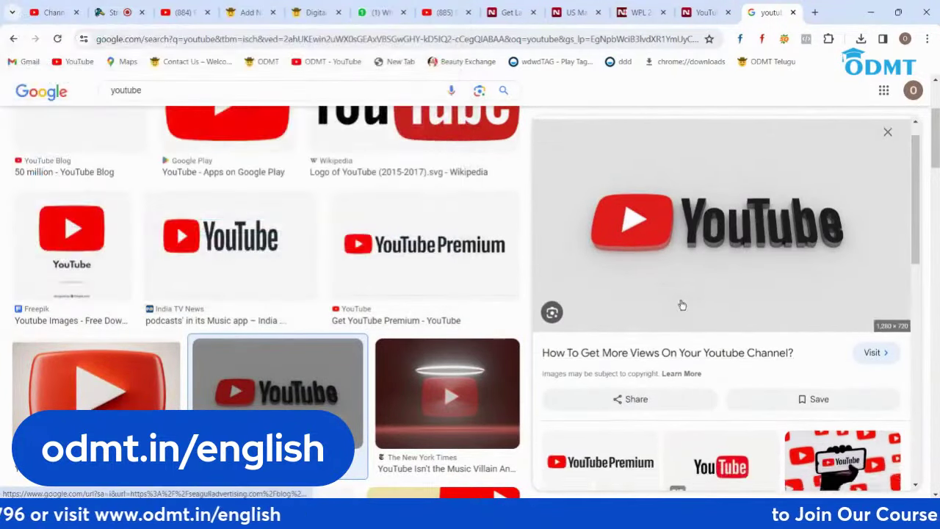
Step: Save the Zorins TV YouTube-logo-on-phone image to Downloads and return to the post's settings
scroll(681, 304, "down", 2)
left_click(722, 312)
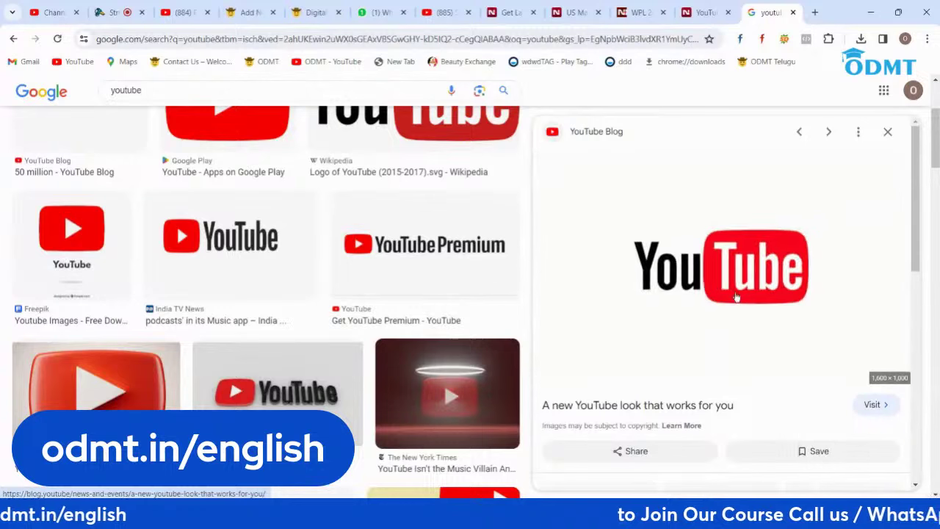
scroll(734, 293, "down", 4)
scroll(736, 296, "down", 1)
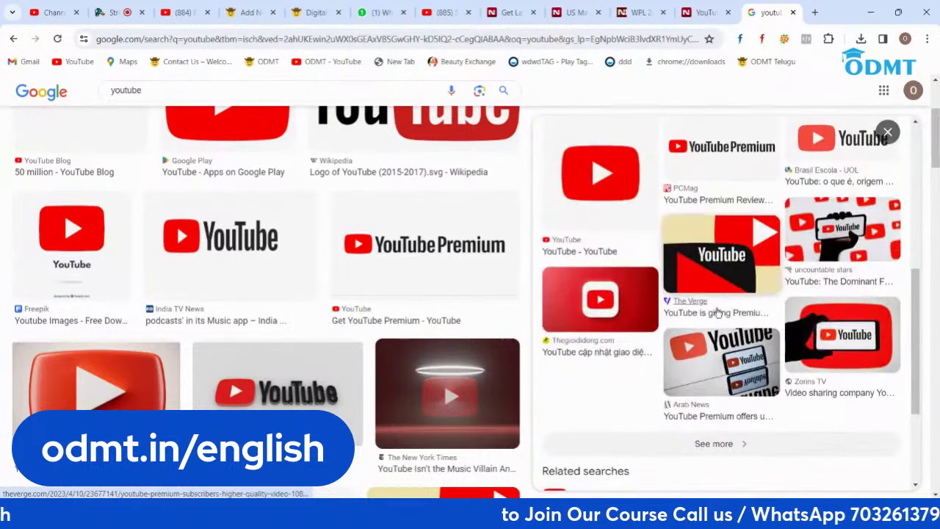
left_click(833, 323)
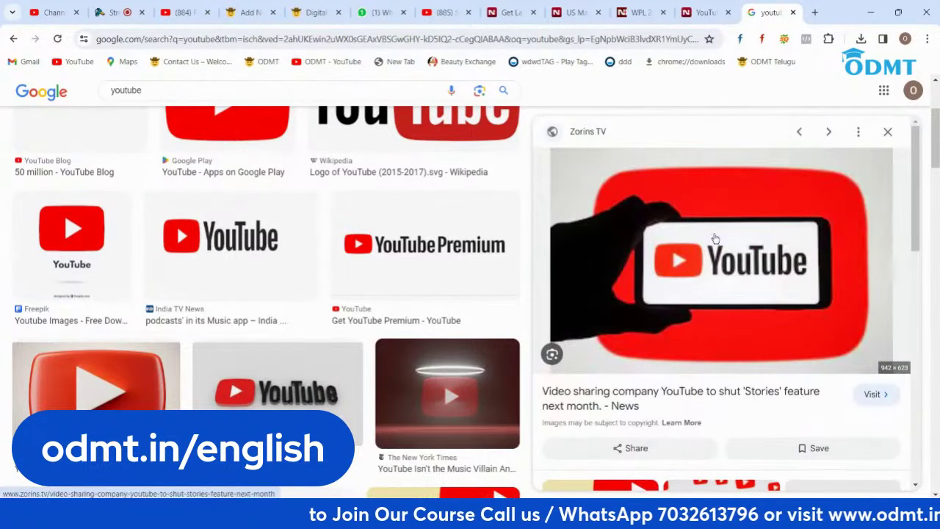
right_click(676, 196)
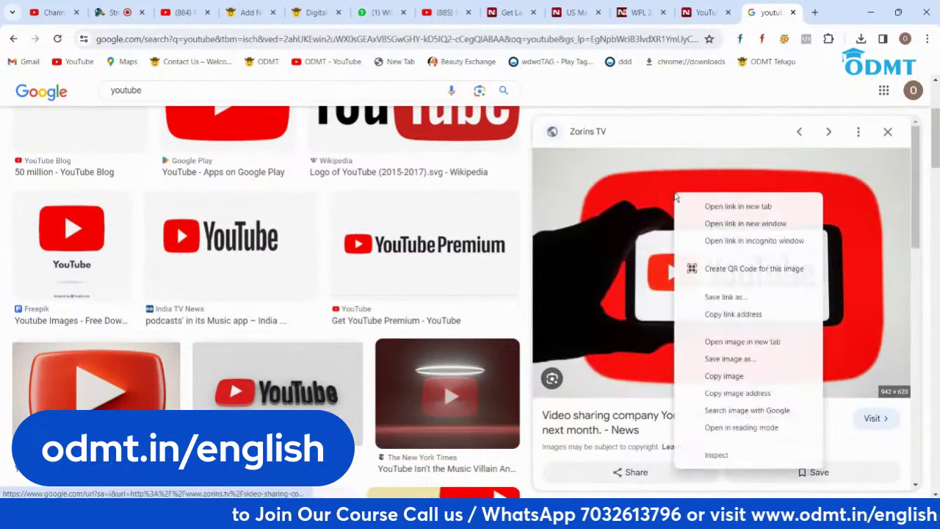
left_click(713, 358)
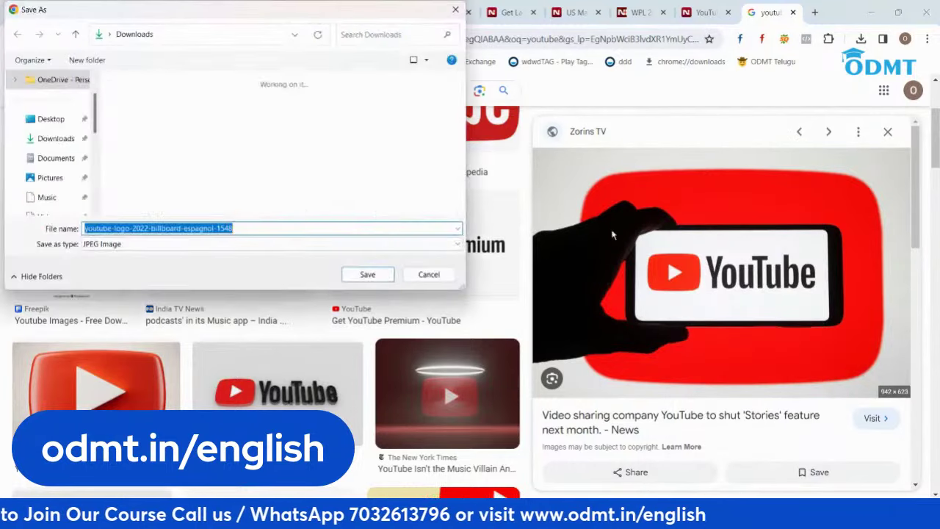
left_click(367, 272)
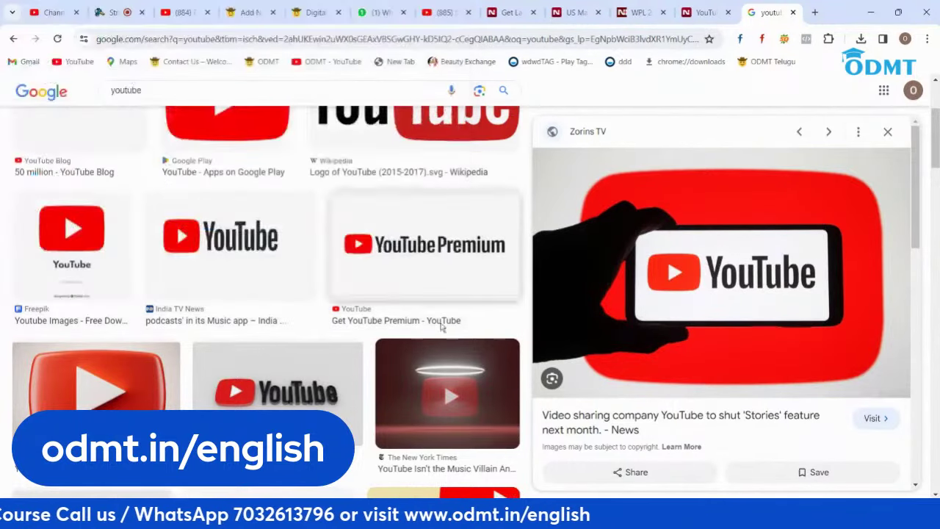
left_click(250, 12)
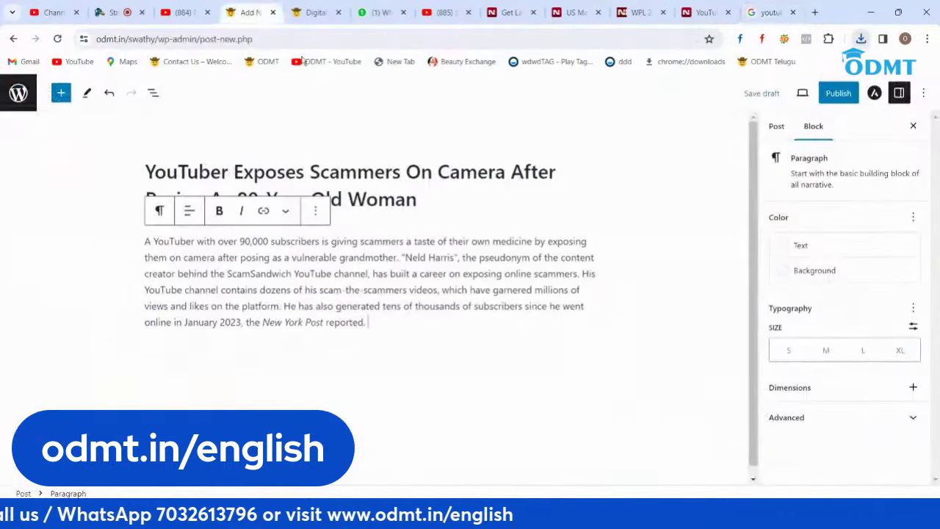
left_click(775, 125)
Step: Upload the saved youtube-logo image and set it as the post's featured image
scroll(832, 409, "down", 3)
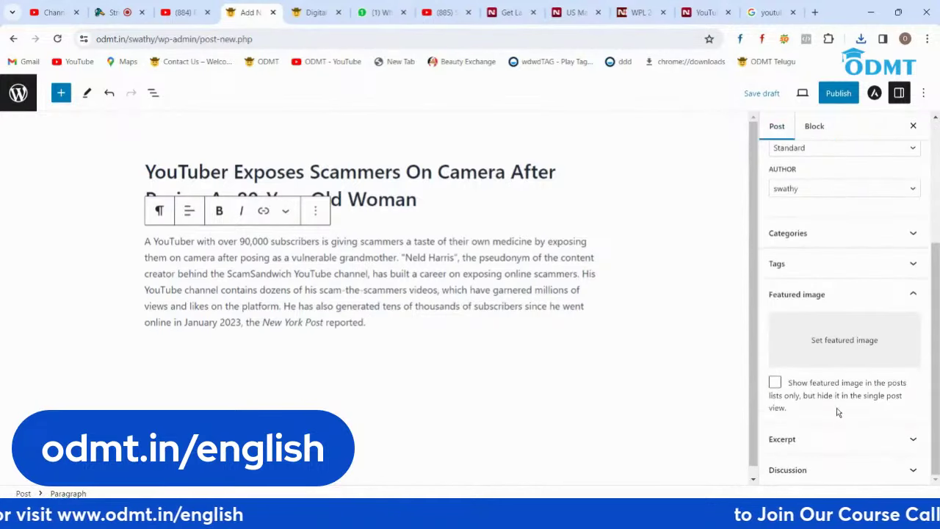
left_click(844, 340)
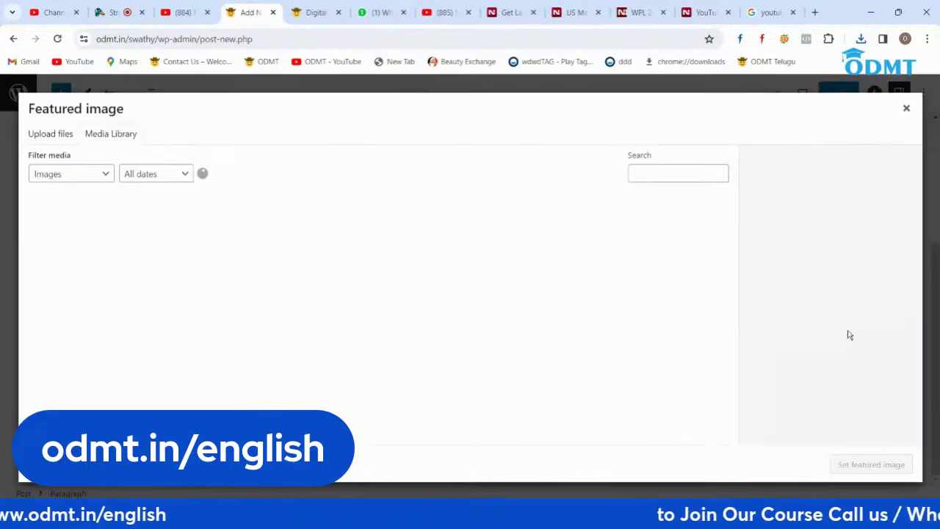
left_click(45, 137)
left_click(455, 300)
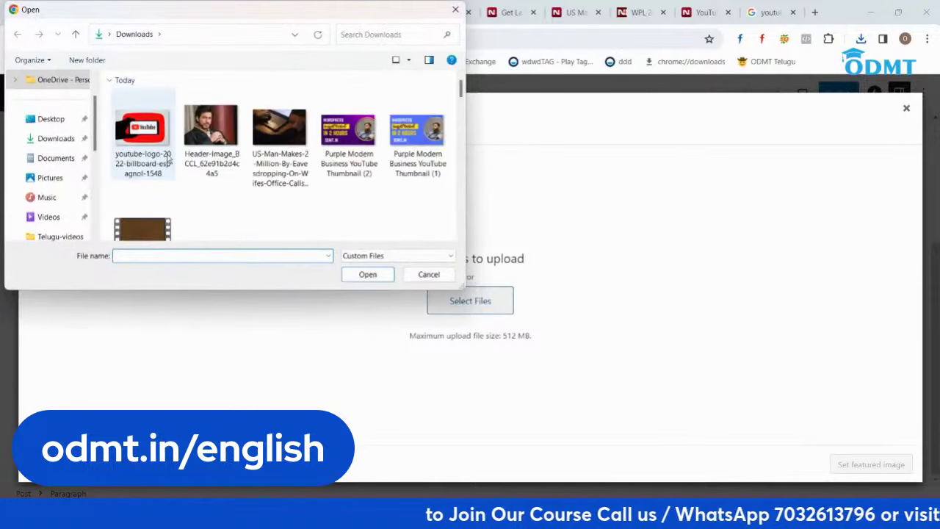
double_click(143, 132)
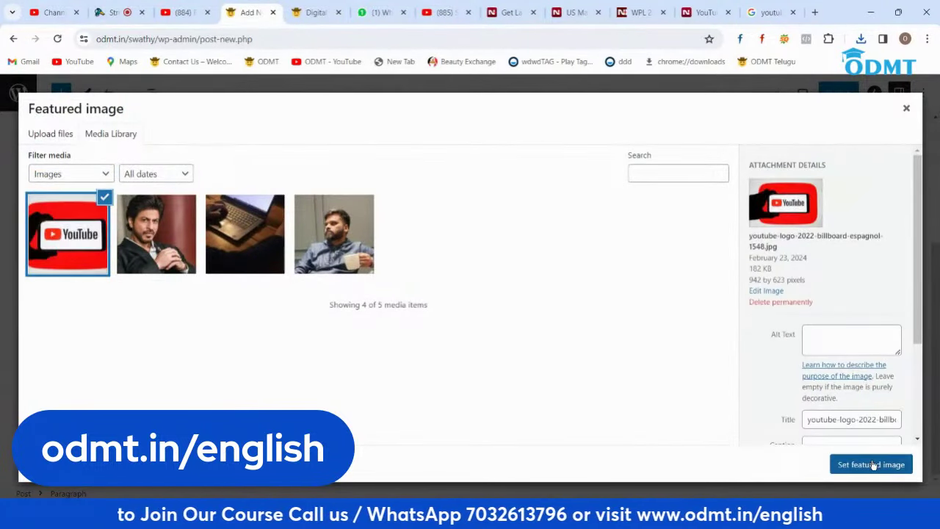
left_click(870, 464)
Step: Publish the YouTuber scammers post and switch to the ODMT site
left_click(837, 92)
left_click(807, 93)
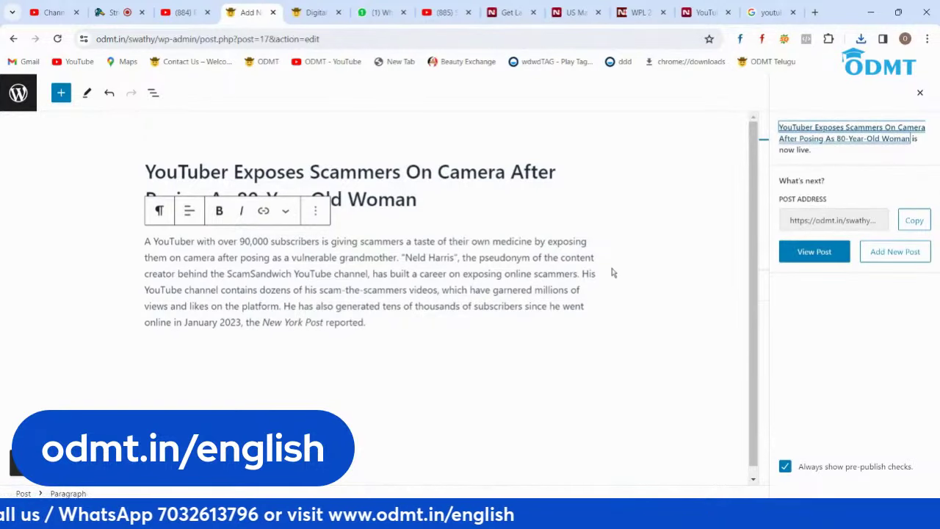
left_click(314, 14)
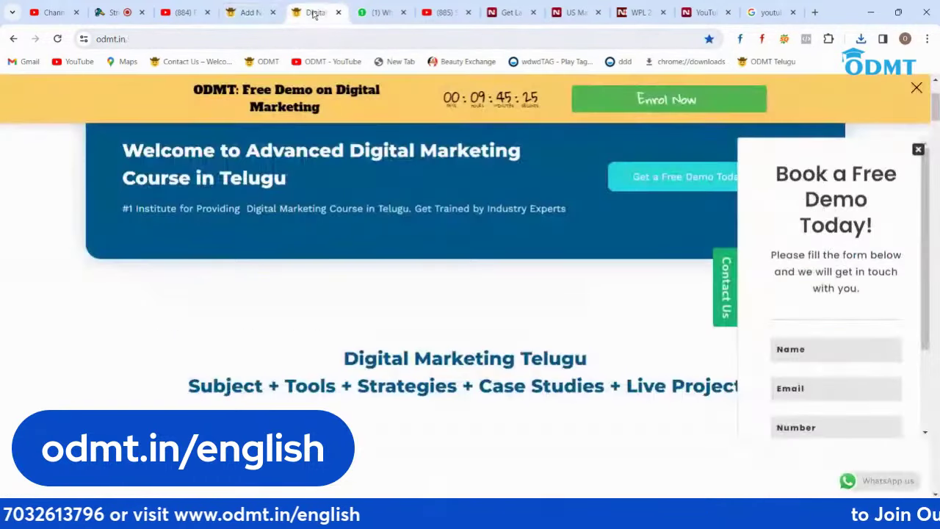
Step: Load the odmt.in/swathy blog, scroll through its three news posts, then return to the admin
left_click(277, 40)
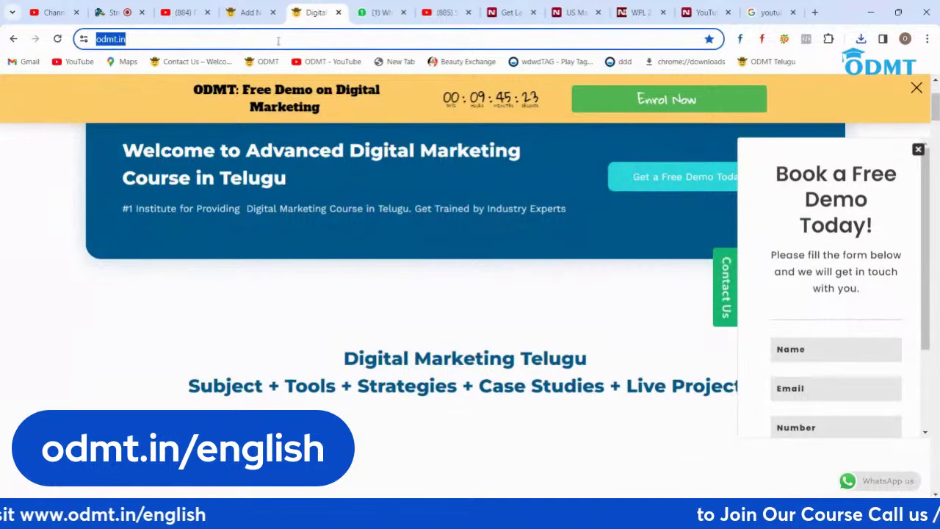
left_click(278, 41)
type("/sw")
key("Return")
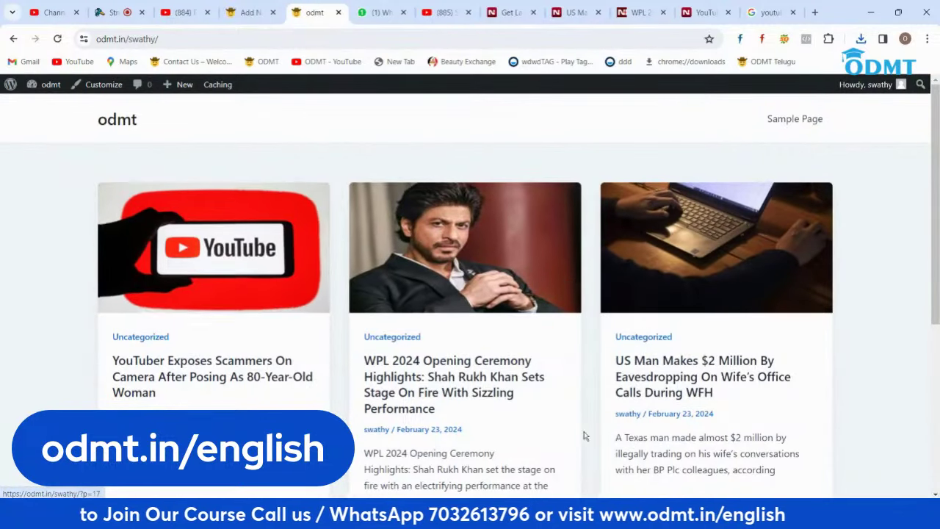
scroll(683, 336, "down", 3)
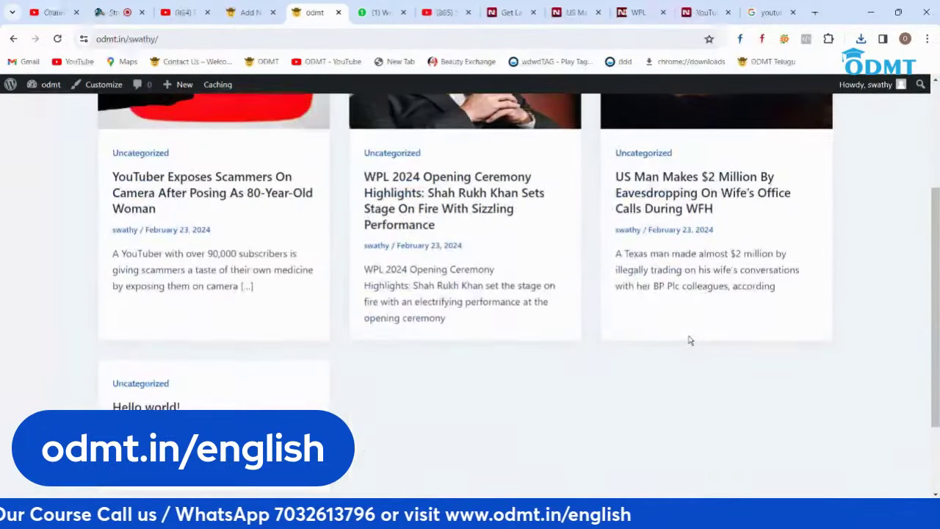
scroll(689, 340, "up", 3)
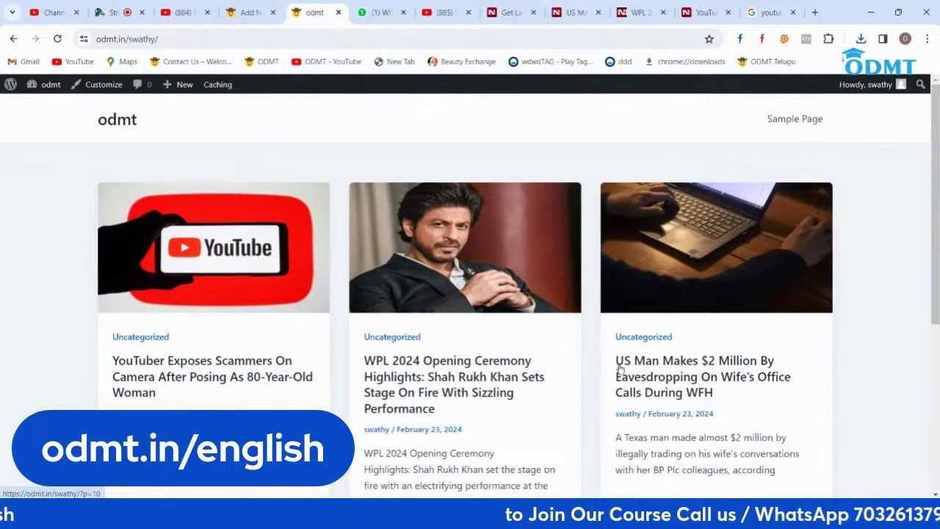
scroll(591, 338, "down", 3)
scroll(592, 337, "up", 3)
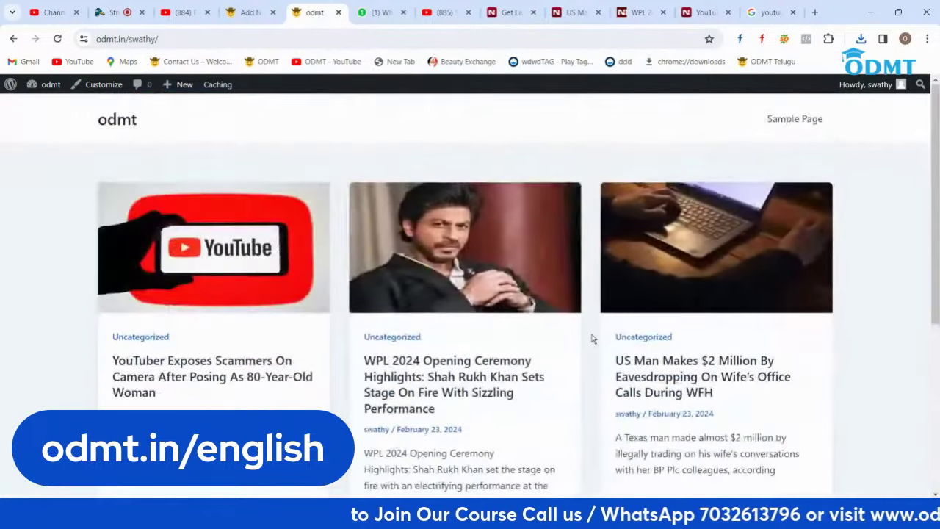
left_click(248, 13)
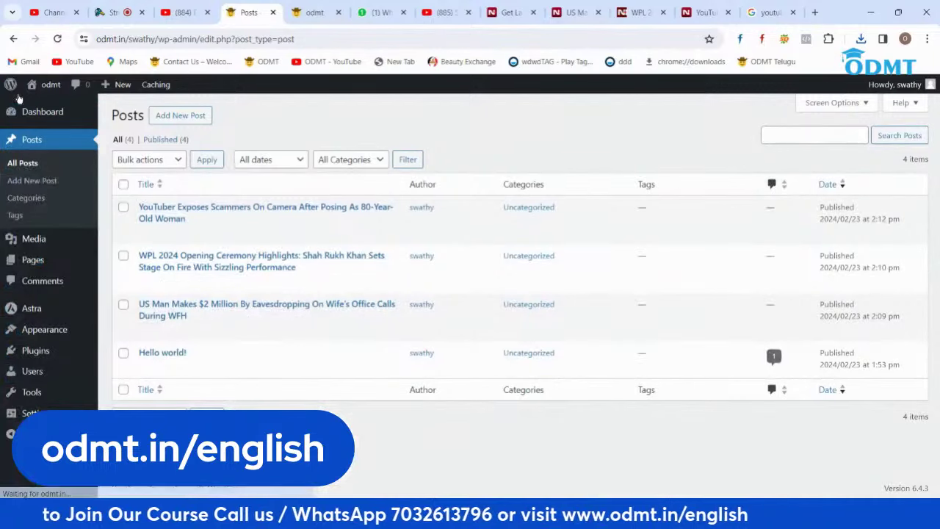
Step: From Appearance > Themes, open Add New Theme and scroll the Latest themes listing
mouse_move(46, 336)
left_click(131, 329)
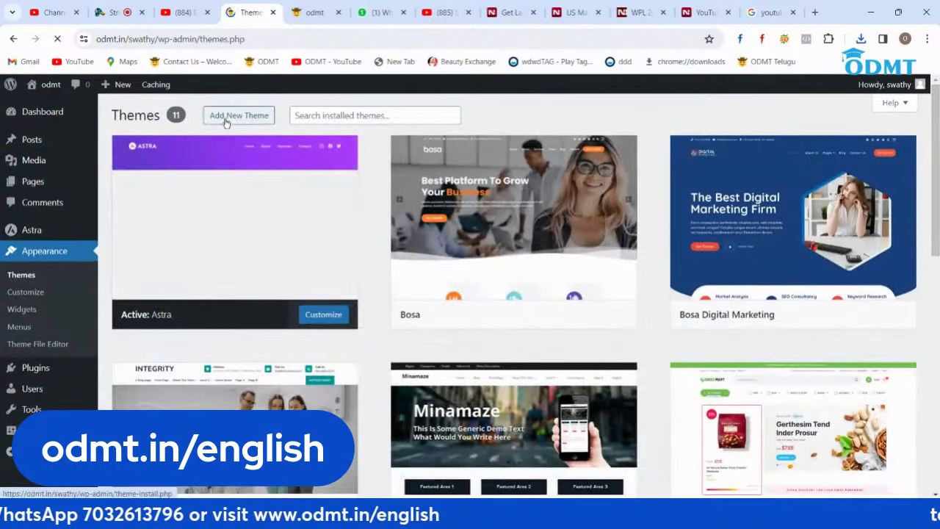
left_click(225, 122)
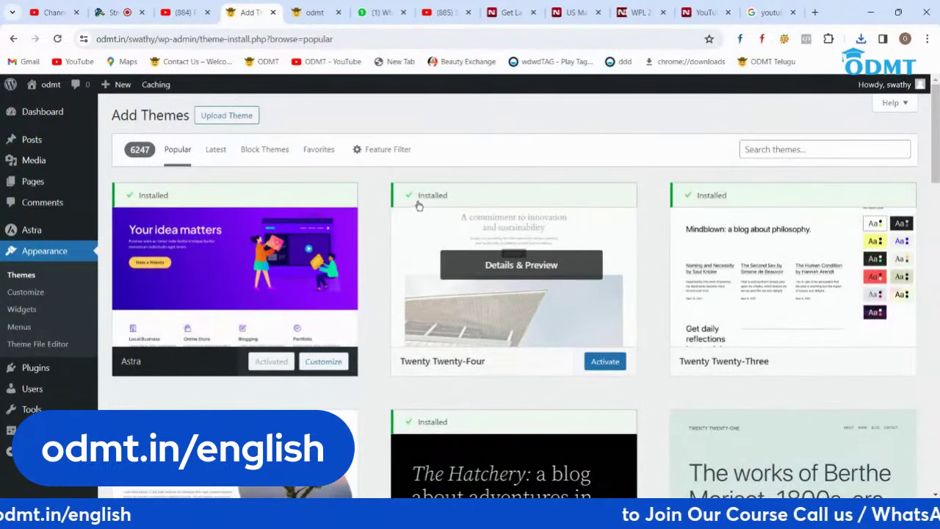
left_click(215, 150)
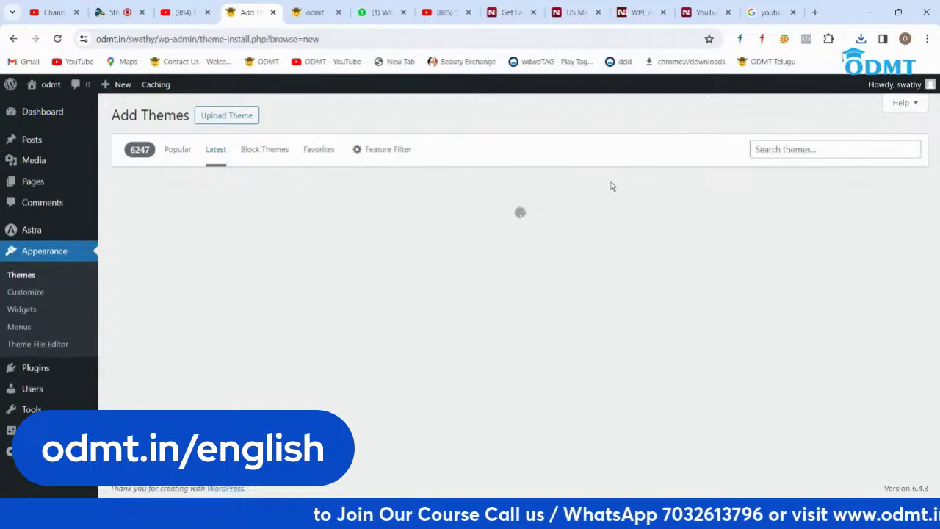
scroll(335, 221, "down", 3)
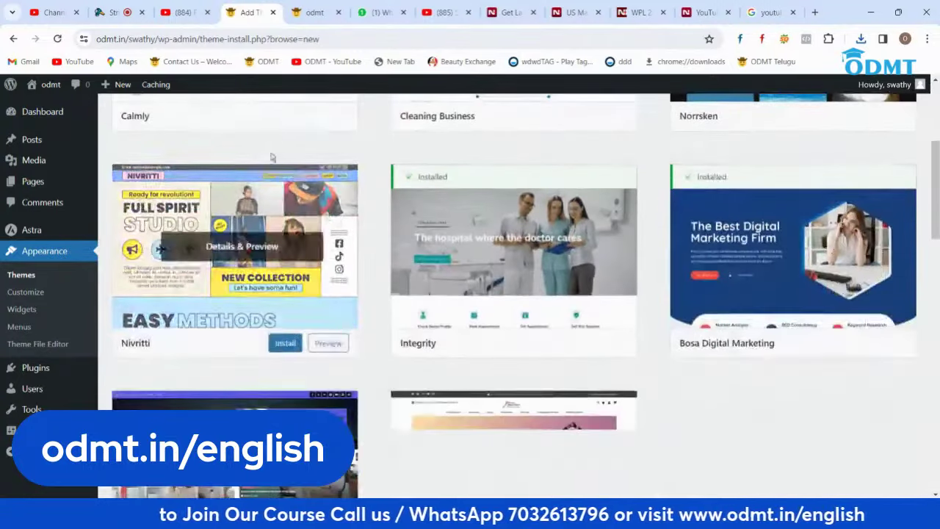
scroll(462, 210, "down", 2)
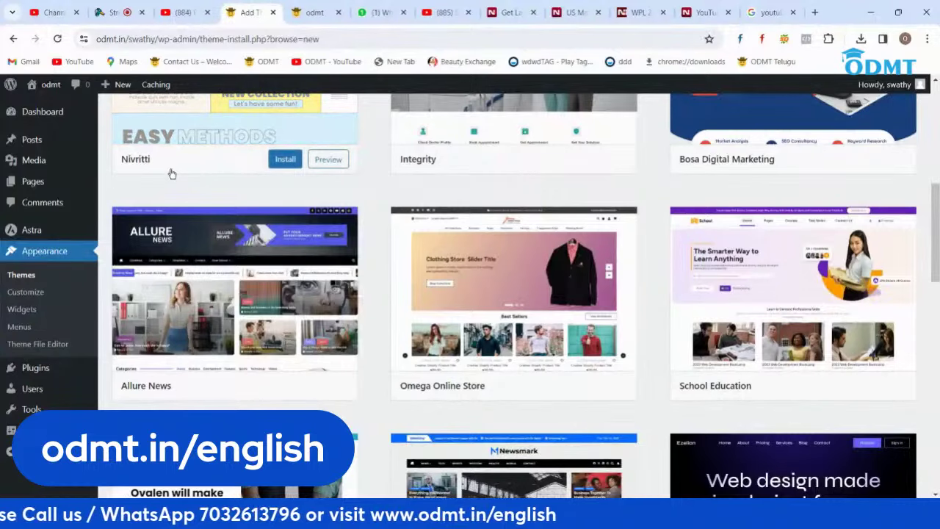
scroll(171, 173, "down", 3)
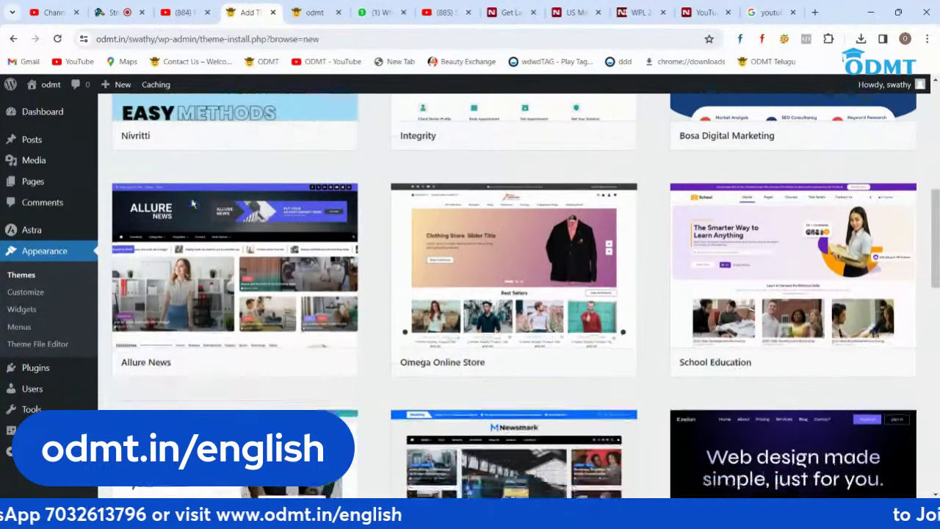
scroll(506, 338, "up", 7)
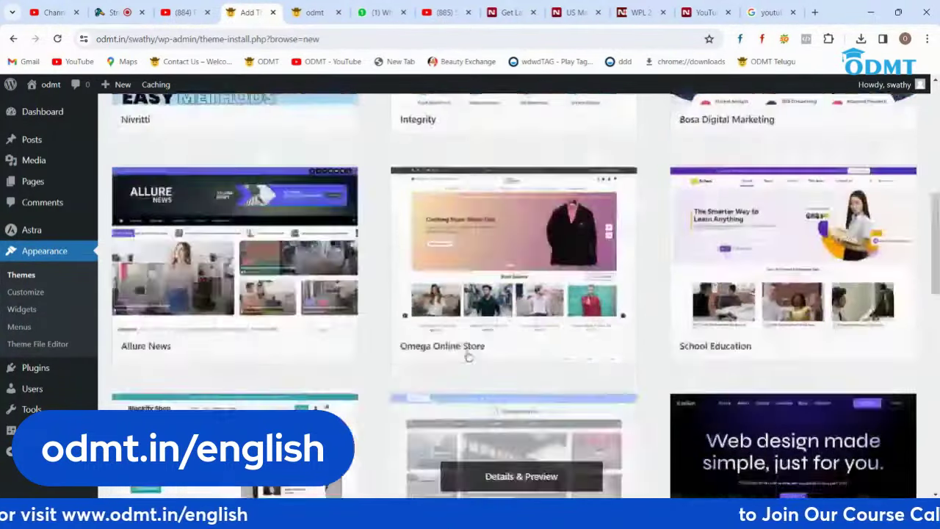
Step: Search themes for 'news', scroll to Paper News, then install and activate it
left_click(755, 150)
type("H")
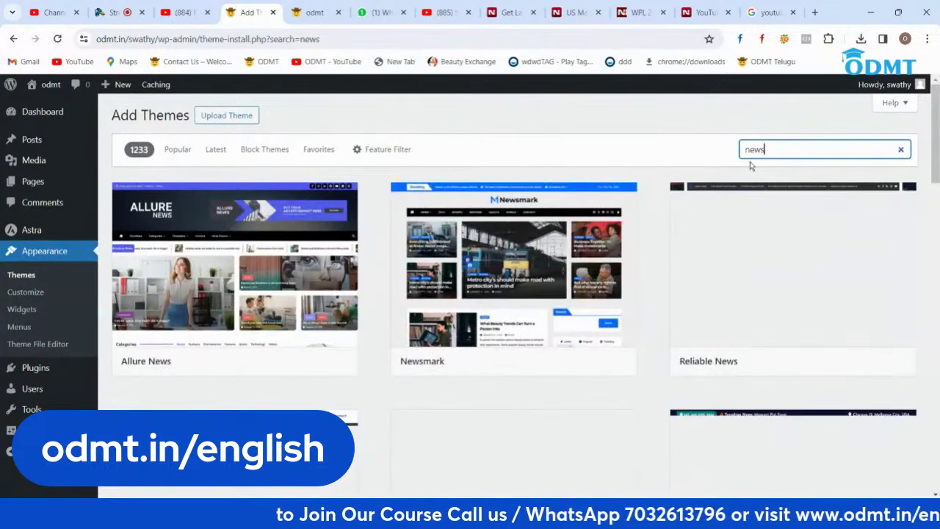
scroll(529, 294, "down", 3)
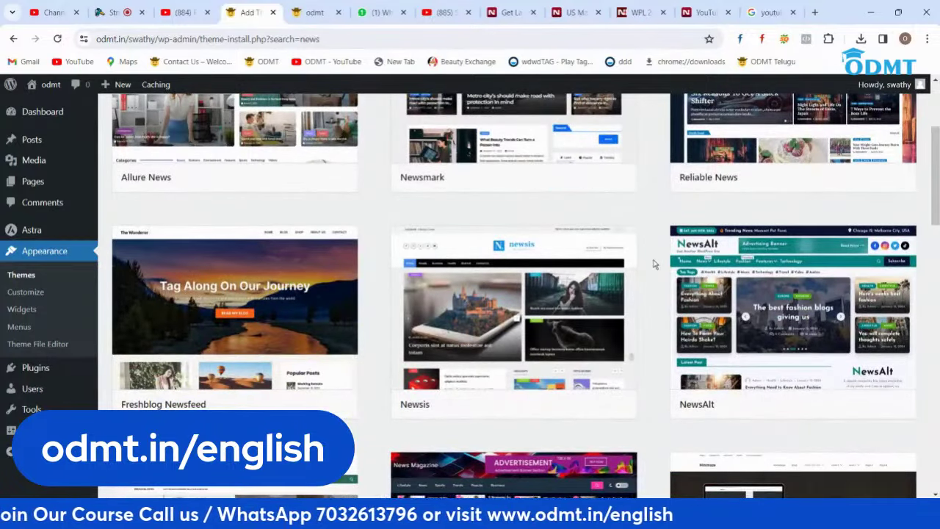
scroll(655, 264, "down", 4)
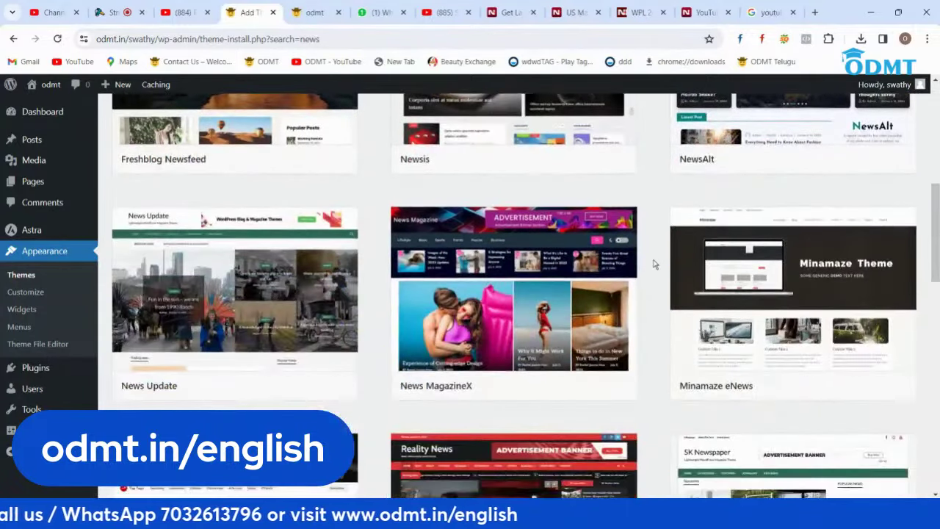
scroll(654, 264, "down", 4)
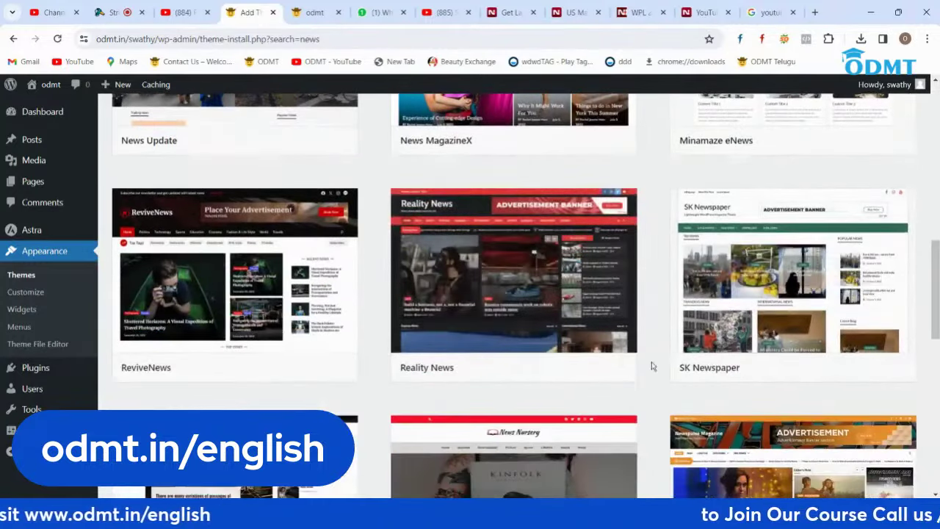
scroll(653, 345, "down", 4)
scroll(656, 348, "down", 3)
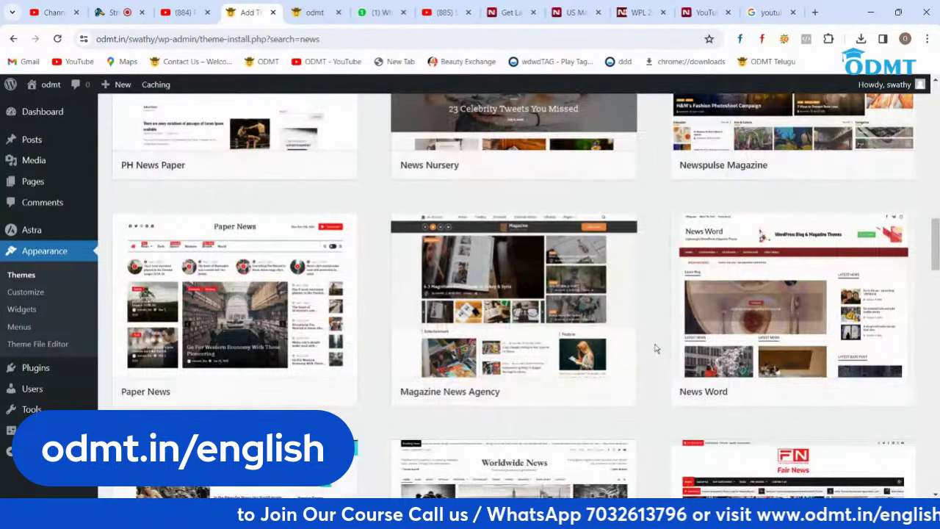
scroll(646, 345, "down", 2)
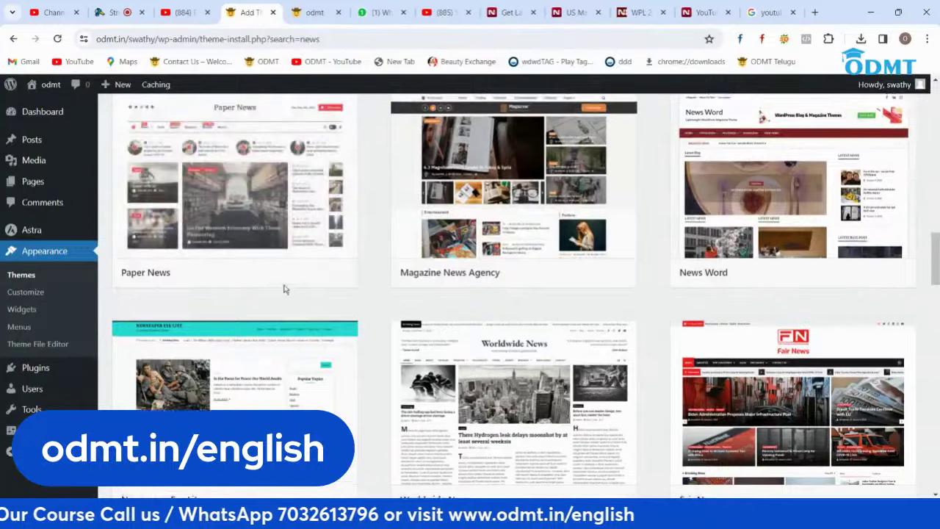
scroll(283, 287, "up", 2)
left_click(286, 392)
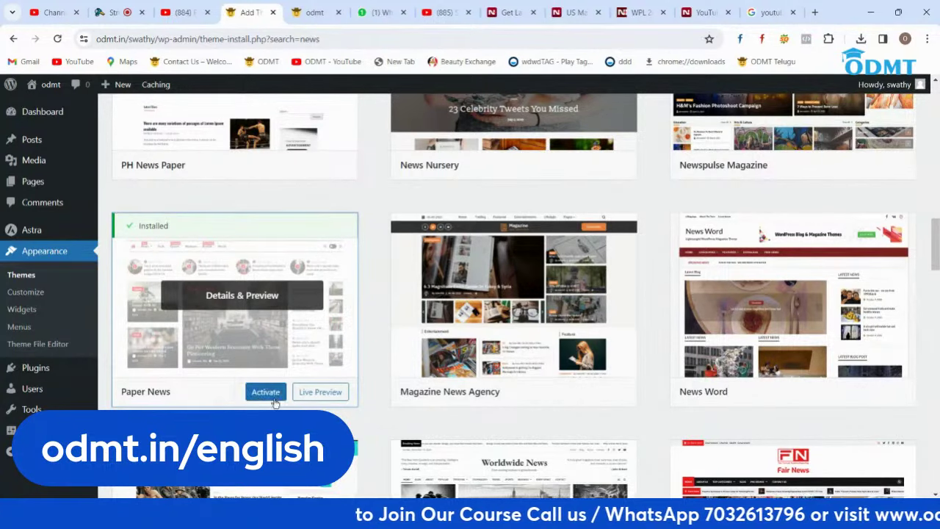
left_click(265, 391)
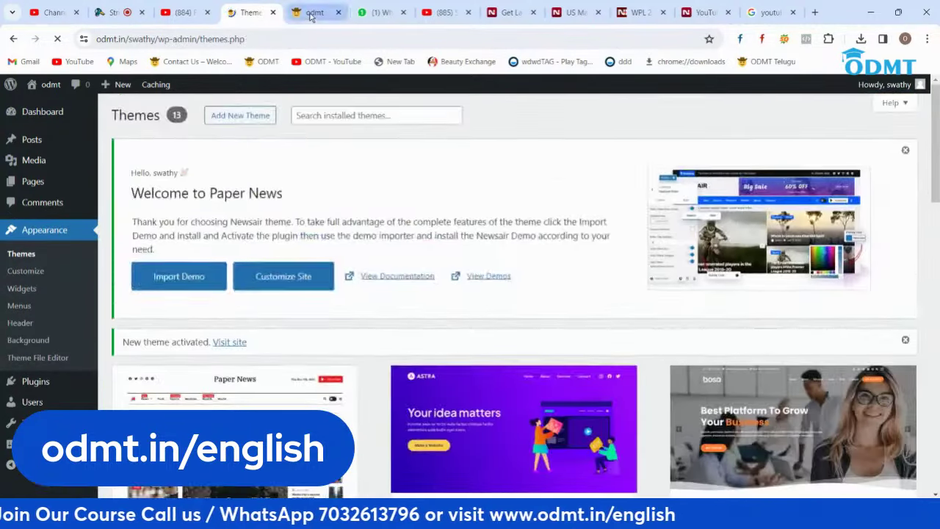
Step: Load the live site in the video tab and close the leftover WPL news and video tabs
left_click(312, 12)
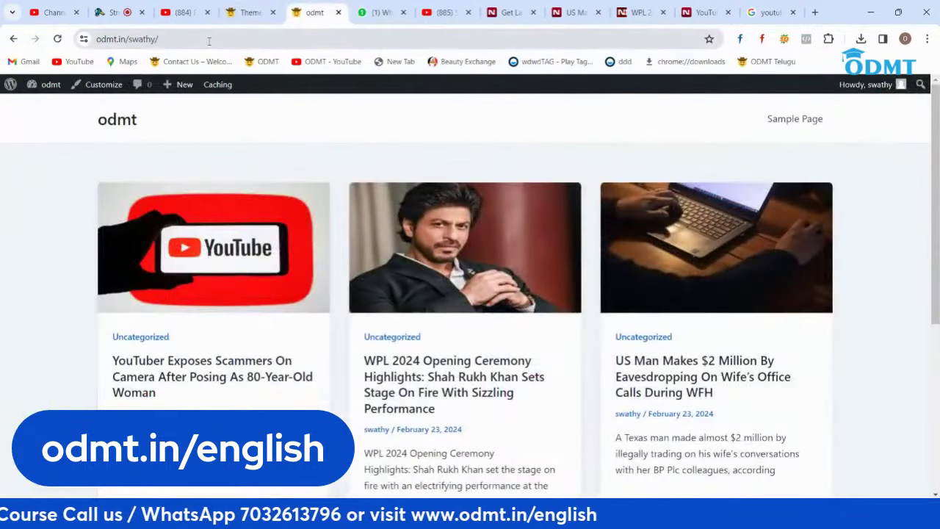
left_click(209, 41)
key("ctrl+c")
left_click(443, 13)
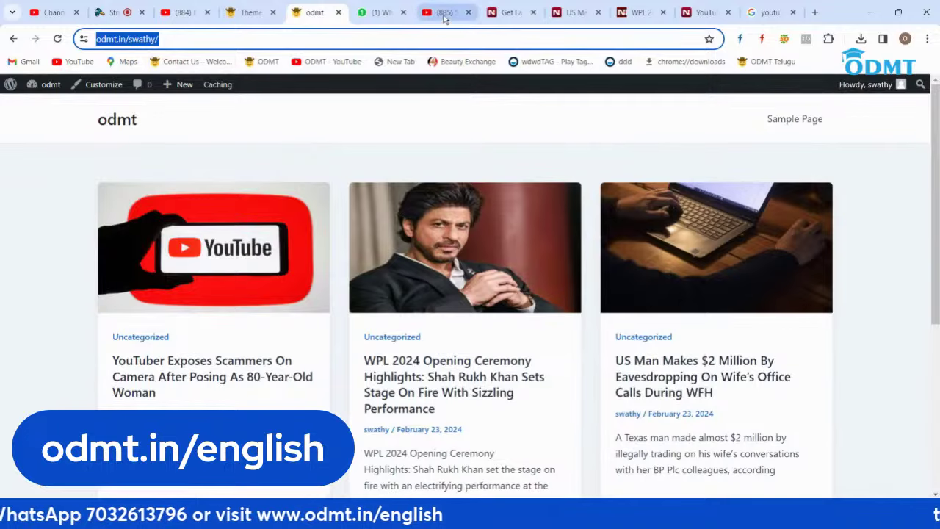
key("ctrl+v")
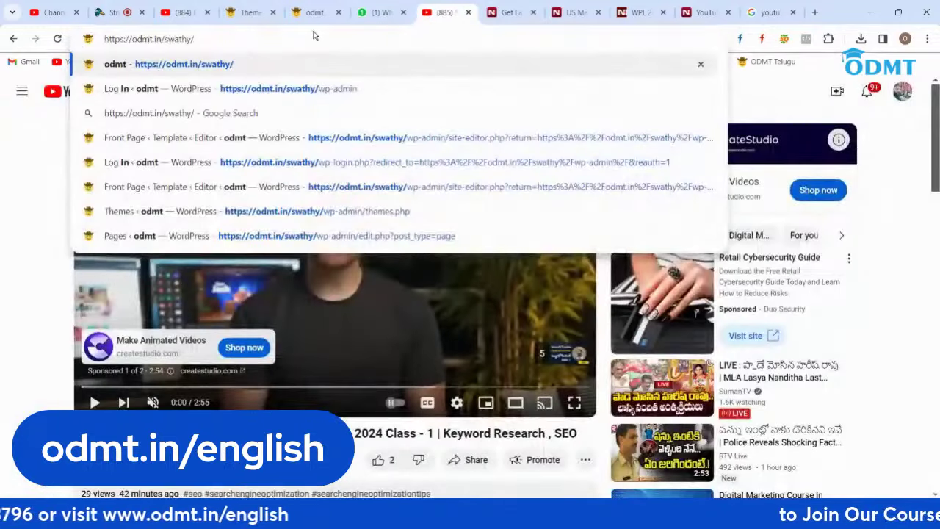
key("Return")
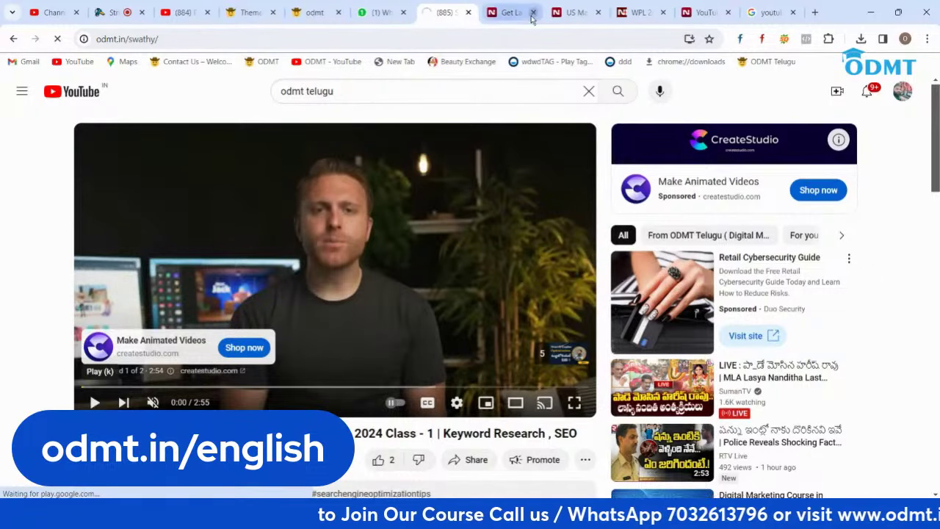
left_click(663, 12)
left_click(663, 12)
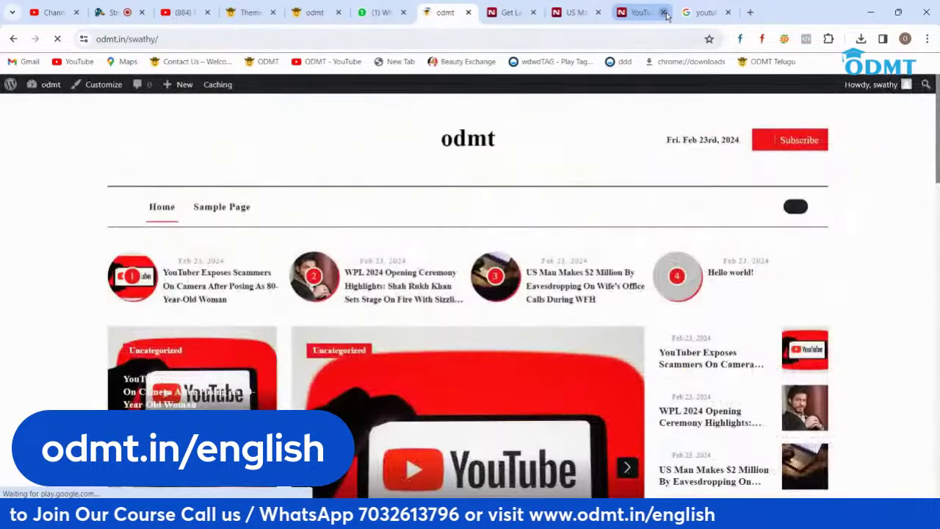
Step: Advance the homepage slider through the YouTuber Exposes Scammers and WPL 2024 Opening Ceremony slides
scroll(552, 274, "down", 10)
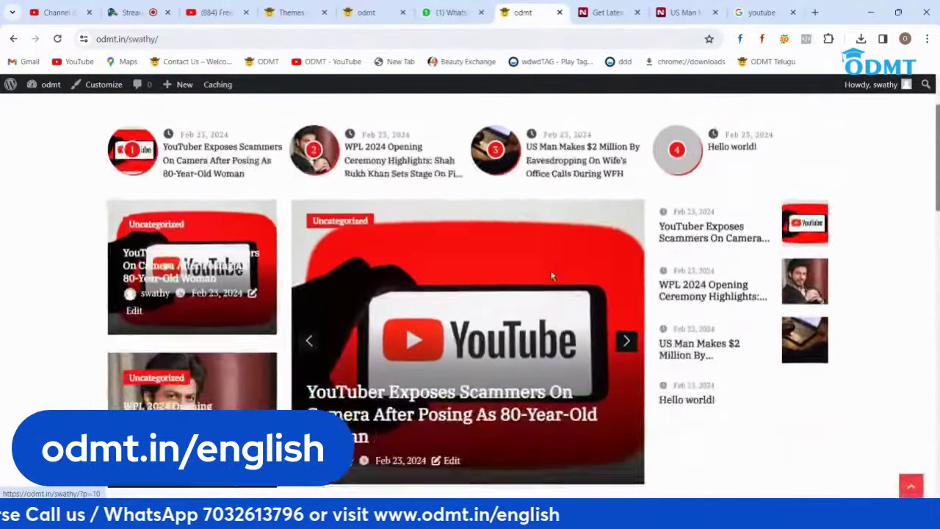
scroll(552, 275, "down", 4)
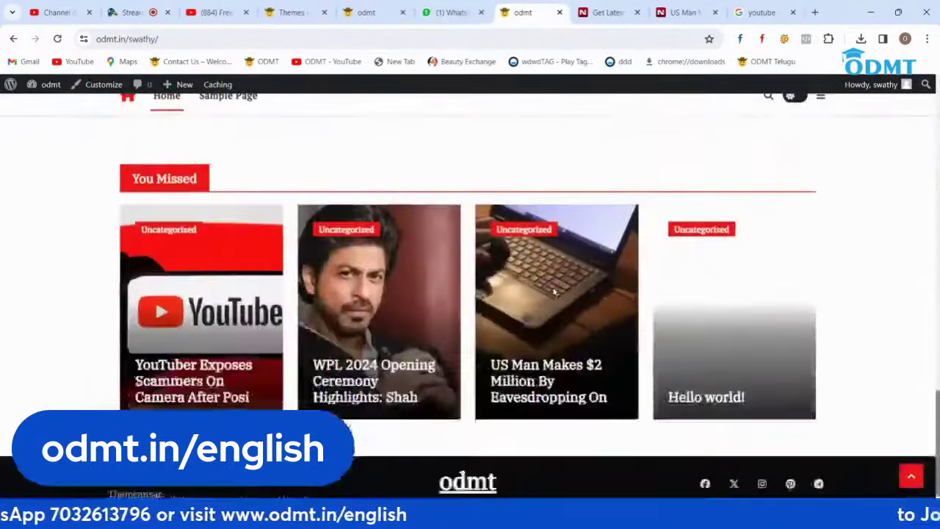
scroll(361, 384, "up", 14)
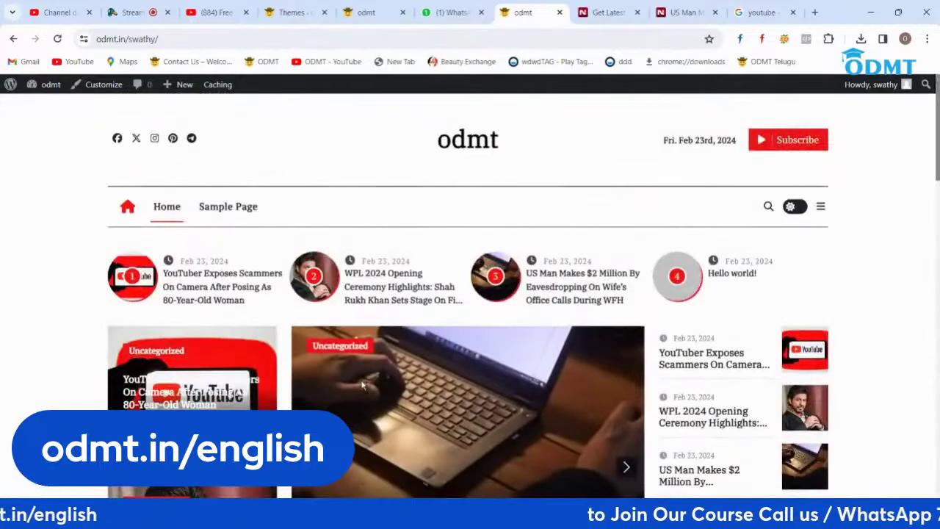
scroll(211, 264, "down", 1)
scroll(211, 265, "down", 1)
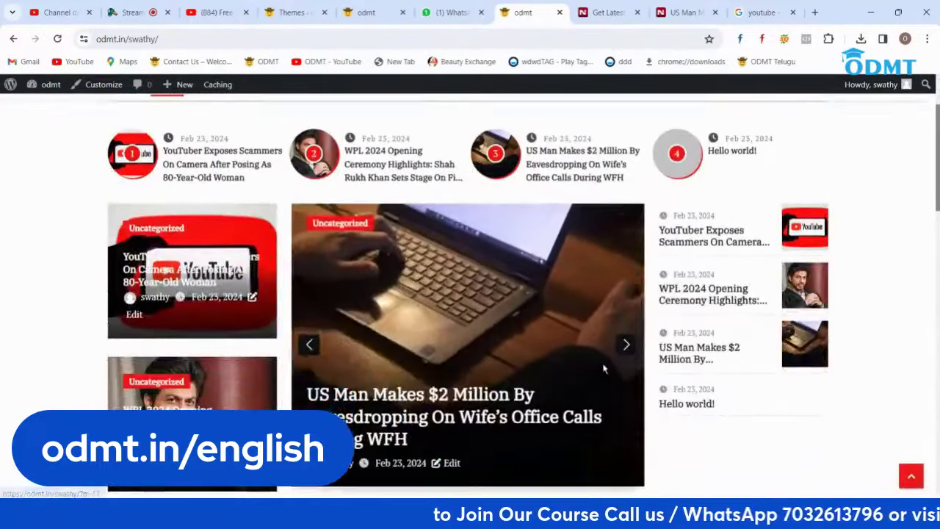
left_click(626, 345)
left_click(626, 345)
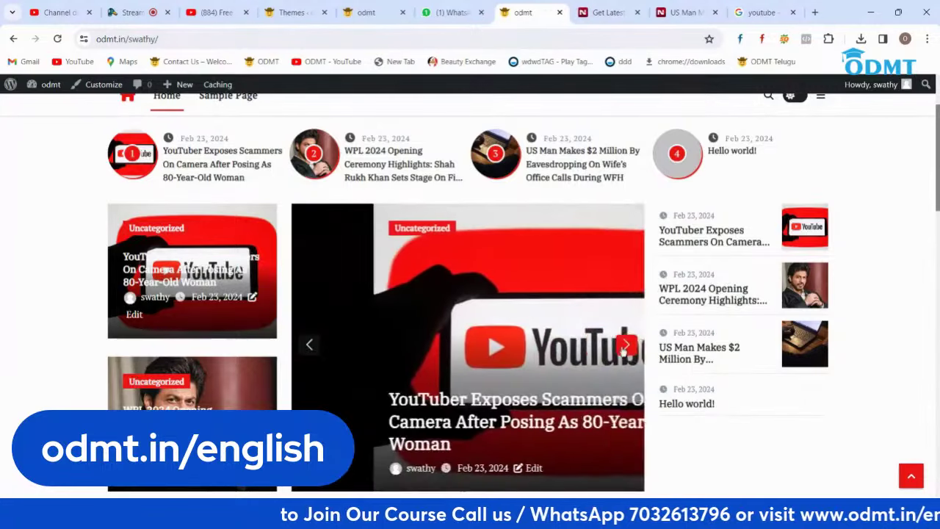
left_click(626, 346)
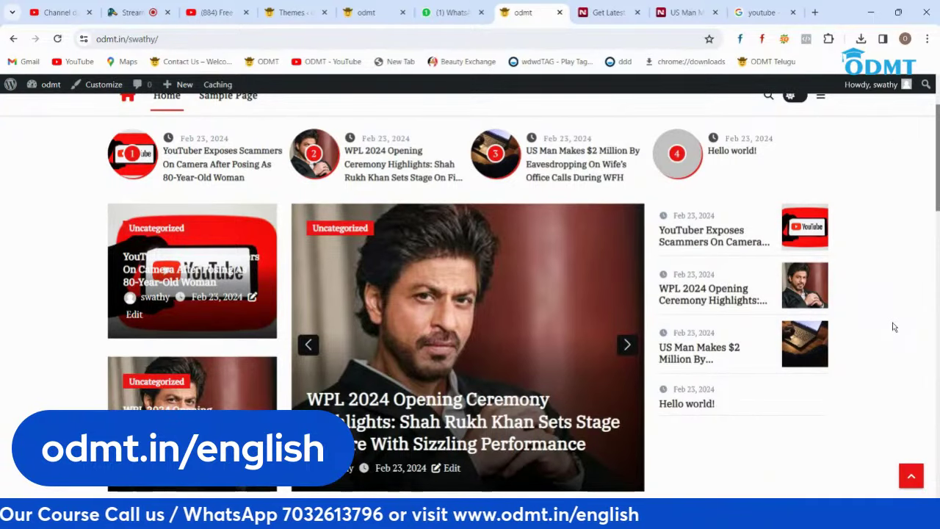
Step: Review the Paper News front page, then switch the StreamYard broadcast to the side-by-side camera layout
scroll(895, 326, "down", 2)
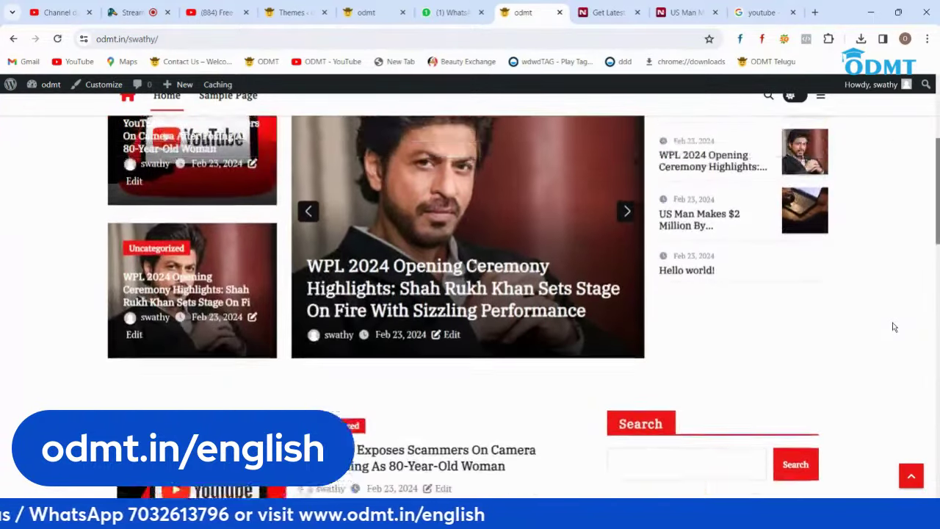
scroll(894, 327, "up", 1)
scroll(894, 327, "up", 3)
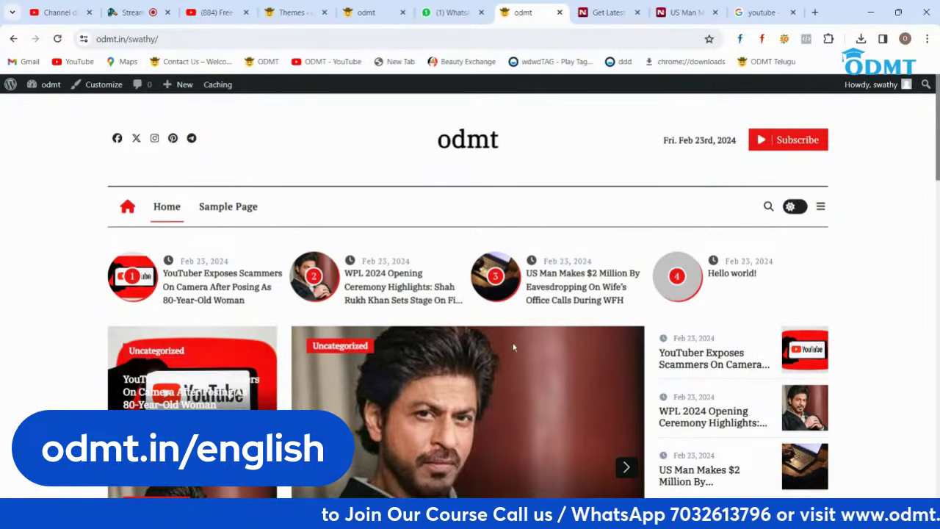
scroll(514, 347, "down", 4)
scroll(514, 348, "up", 6)
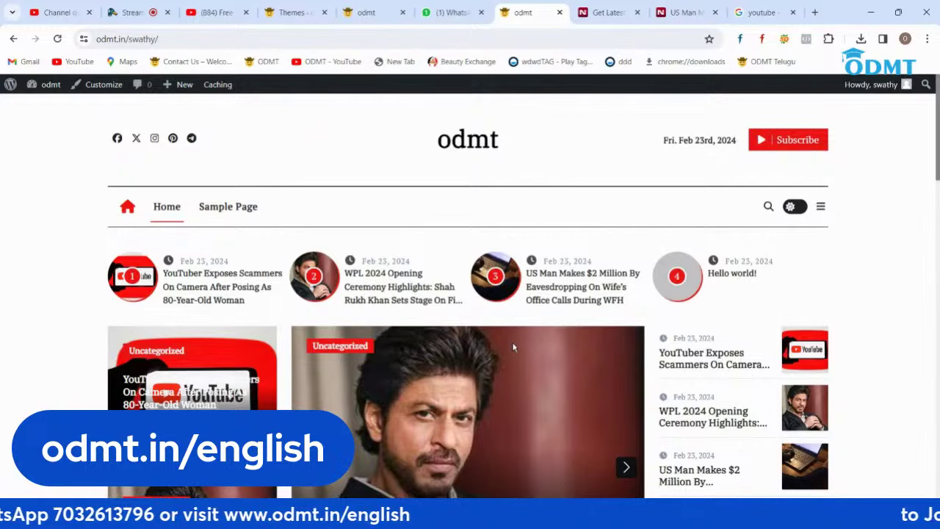
scroll(513, 347, "down", 6)
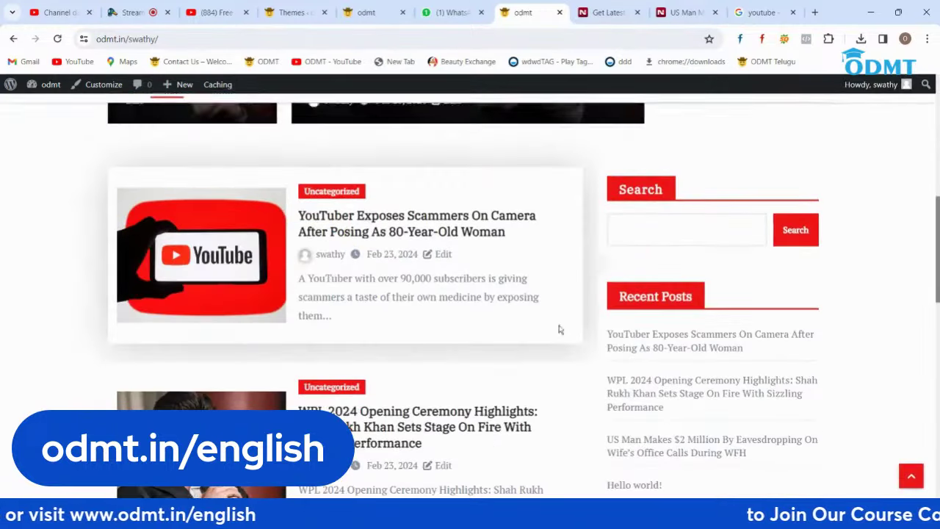
scroll(577, 347, "up", 3)
scroll(578, 347, "up", 3)
scroll(578, 347, "down", 2)
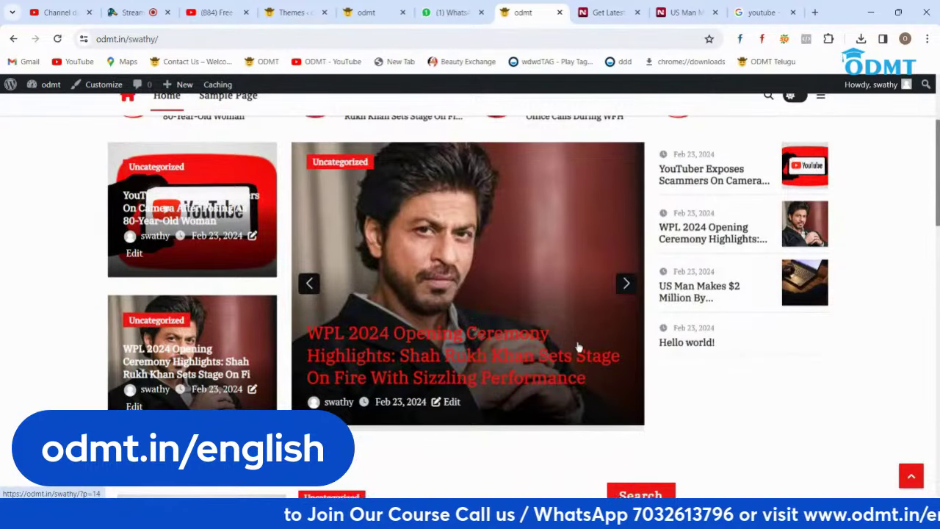
left_click(133, 13)
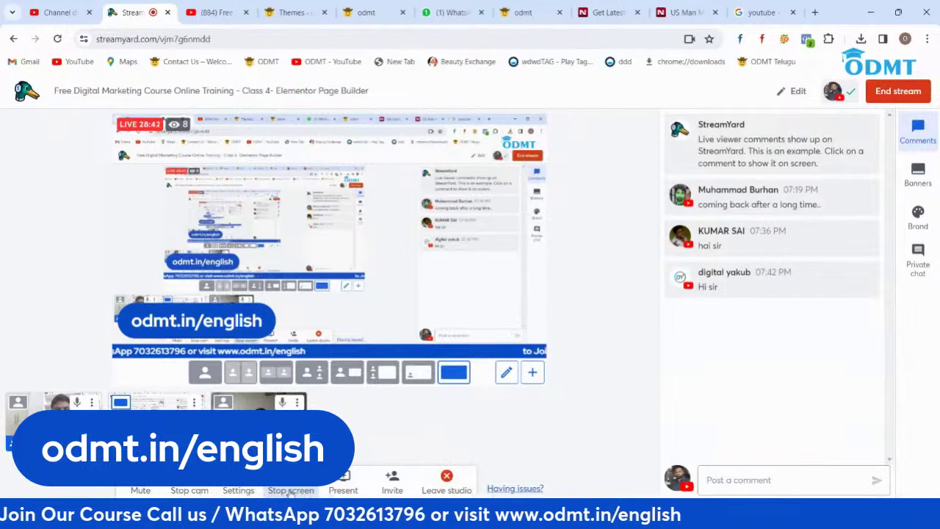
left_click(275, 372)
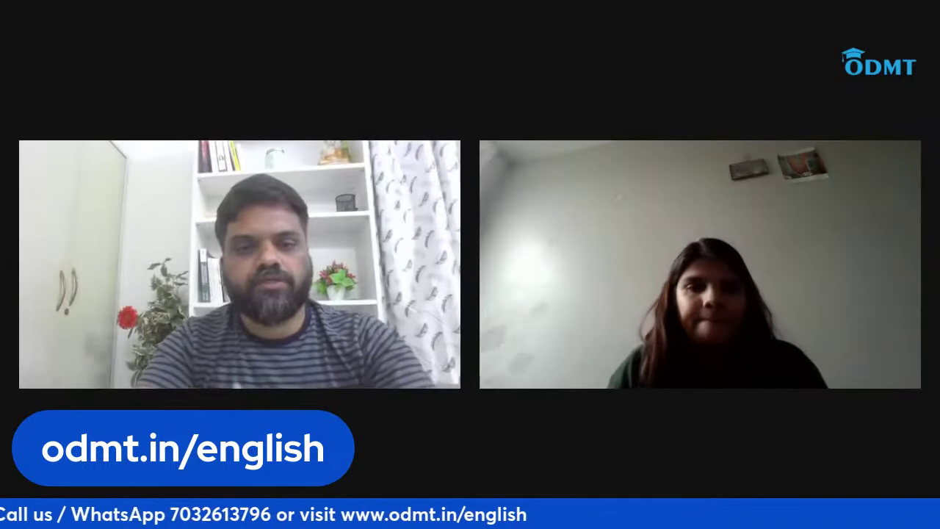